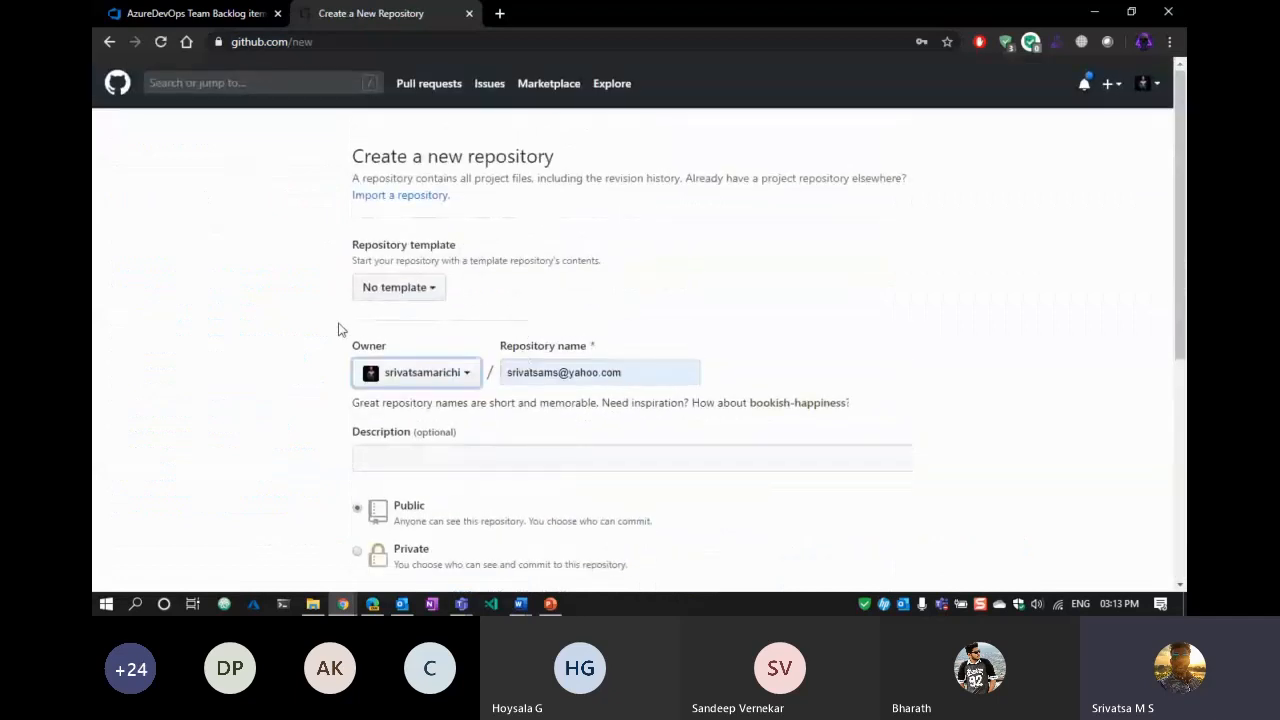
Return to the dashboard and open pipelines-dotnet-core-docker in a new tab.
click(110, 42)
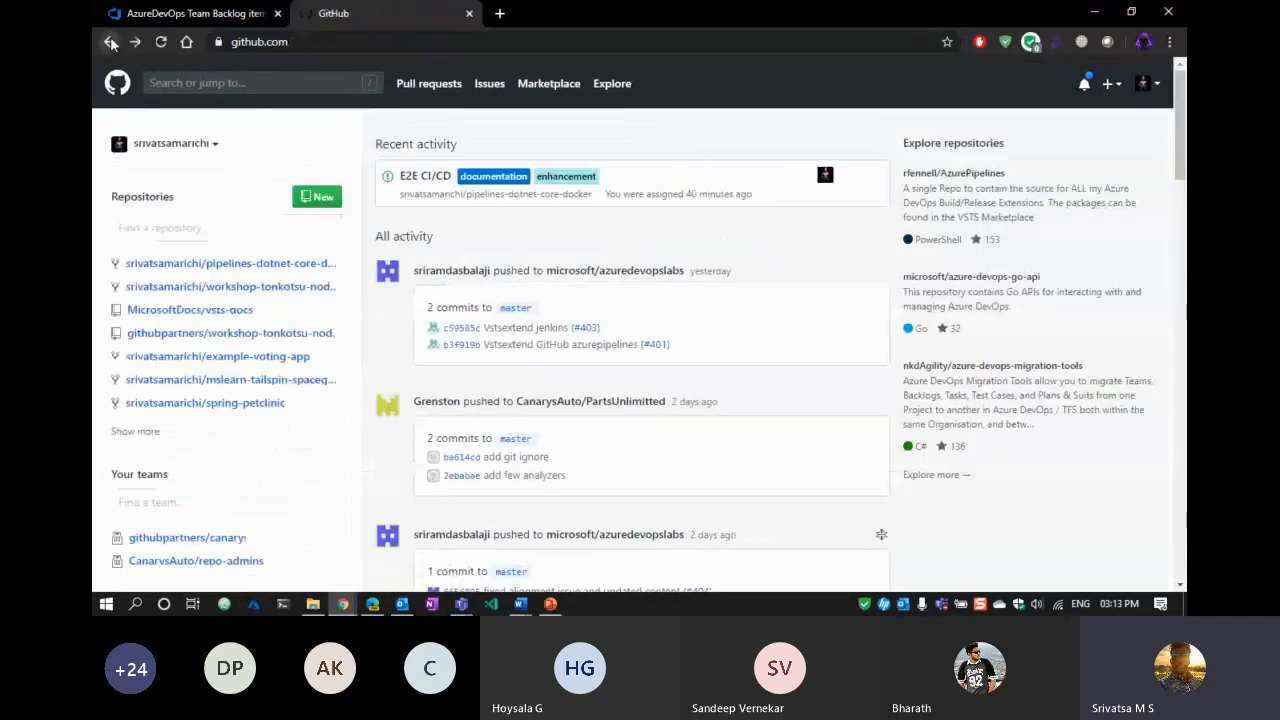
right_click(206, 260)
click(240, 267)
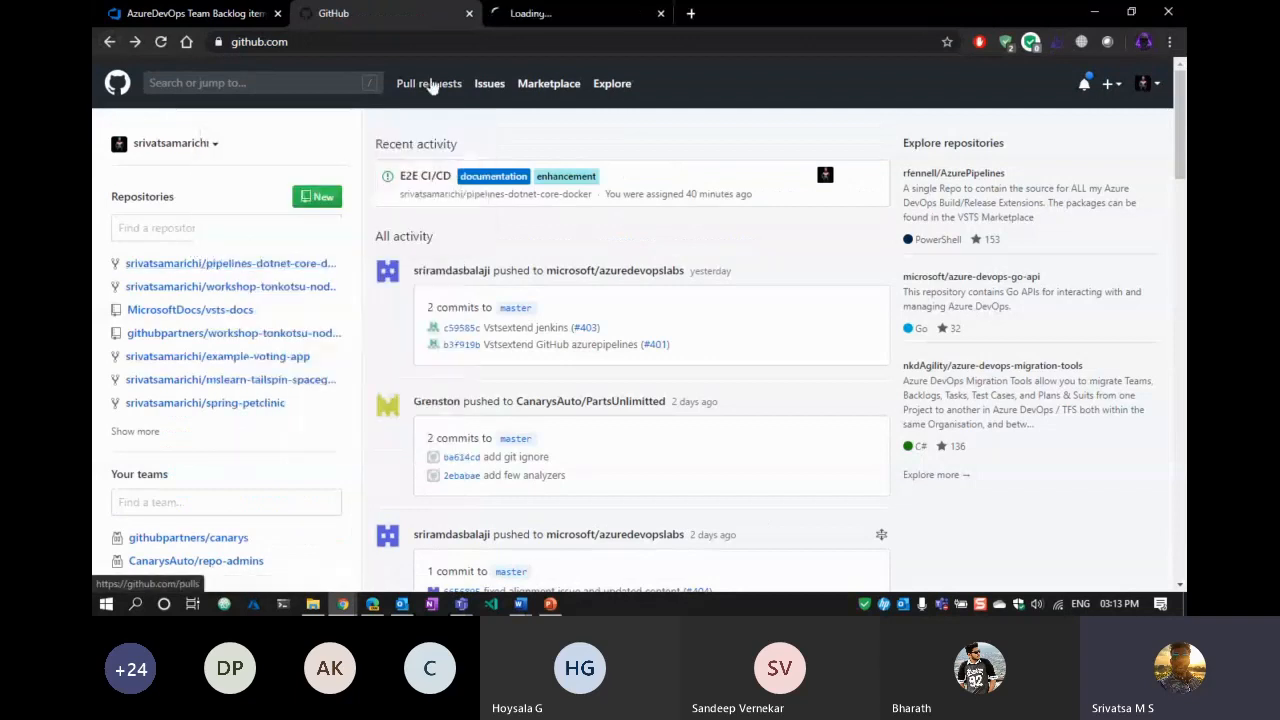
click(559, 15)
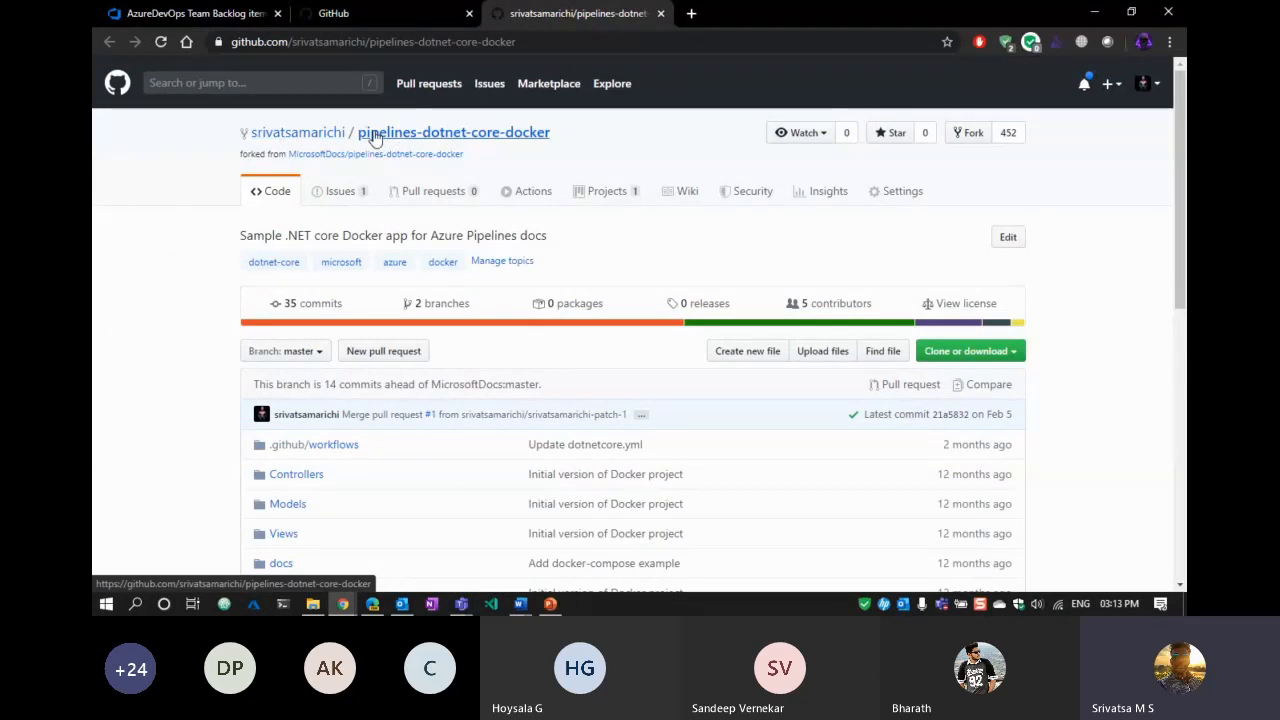
Show the repository's Projects list containing the DotNetCore project.
scroll(106, 271, down, 6)
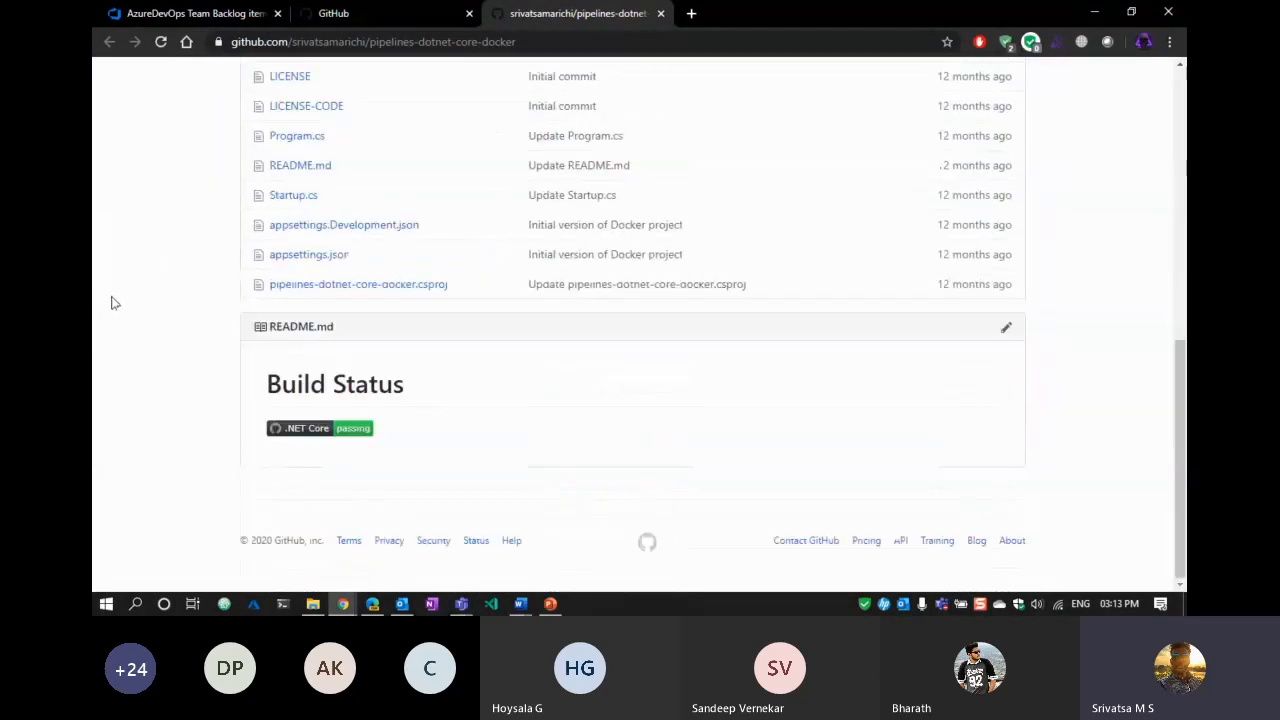
scroll(113, 303, up, 8)
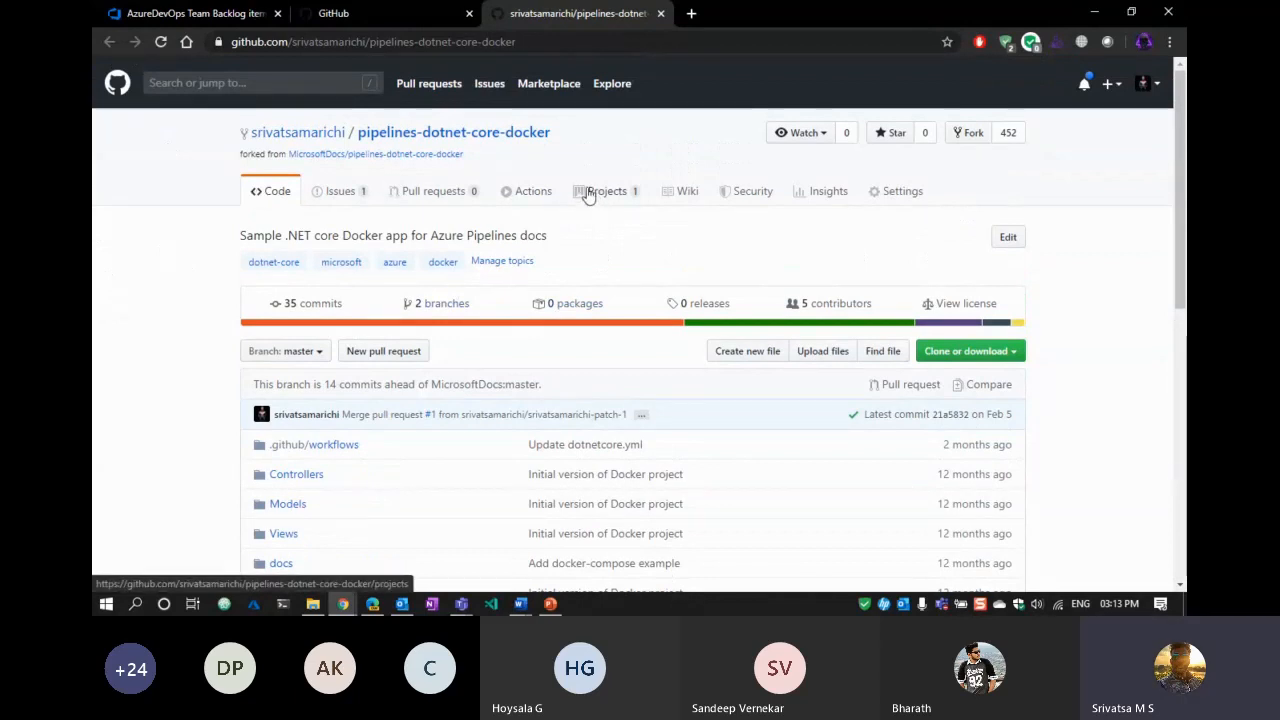
drag(552, 133, 245, 135)
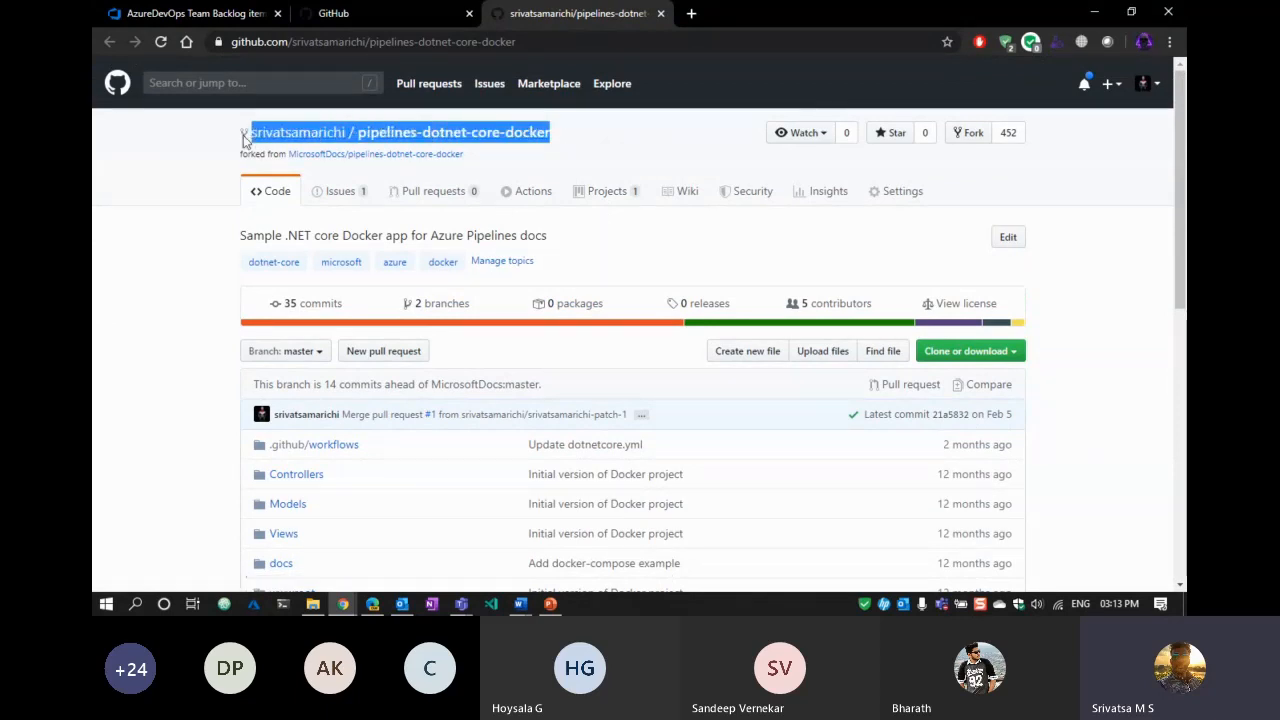
click(604, 195)
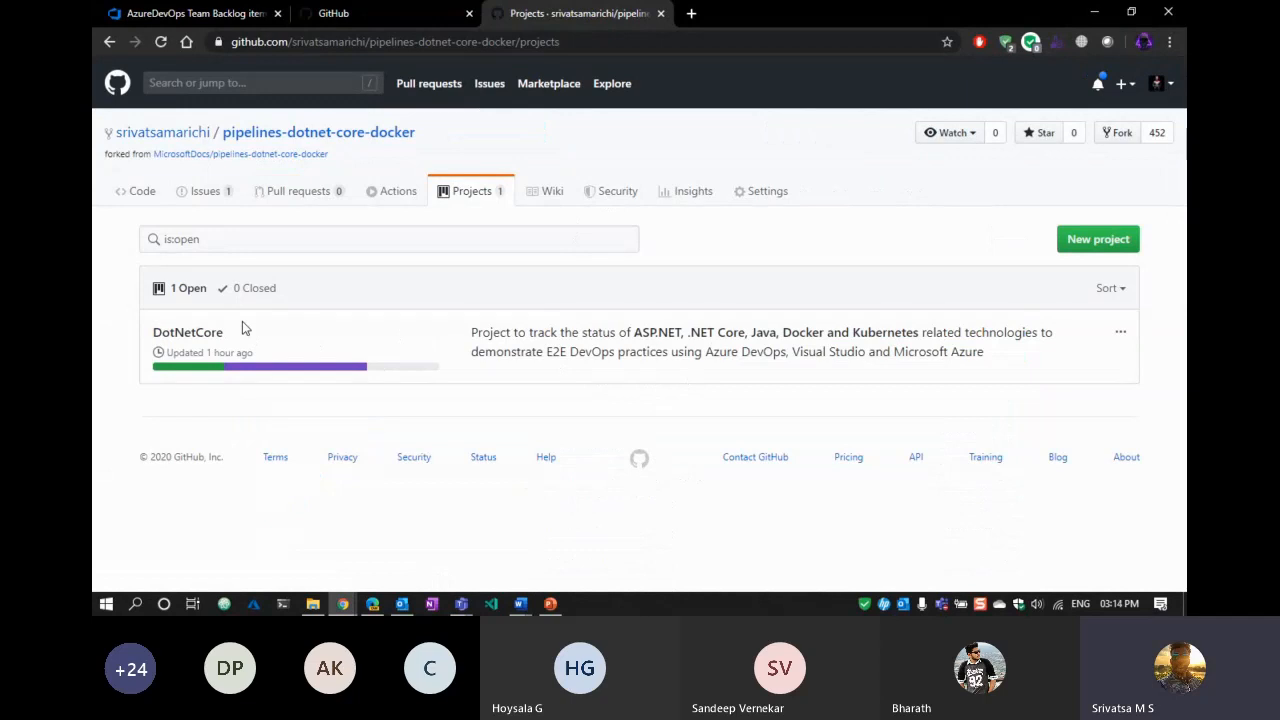
Open the DotNetCore board, briefly view it fullscreen, and start a new Backlogs note.
click(204, 337)
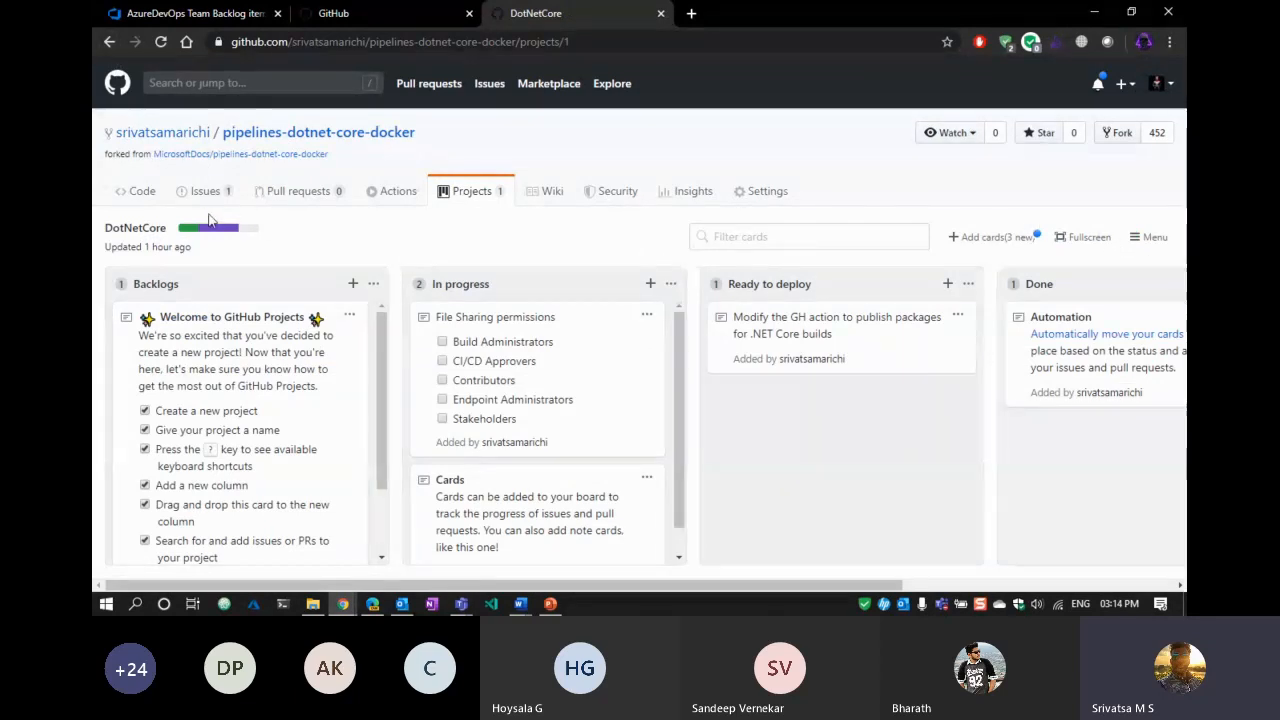
scroll(640, 434, down, 1)
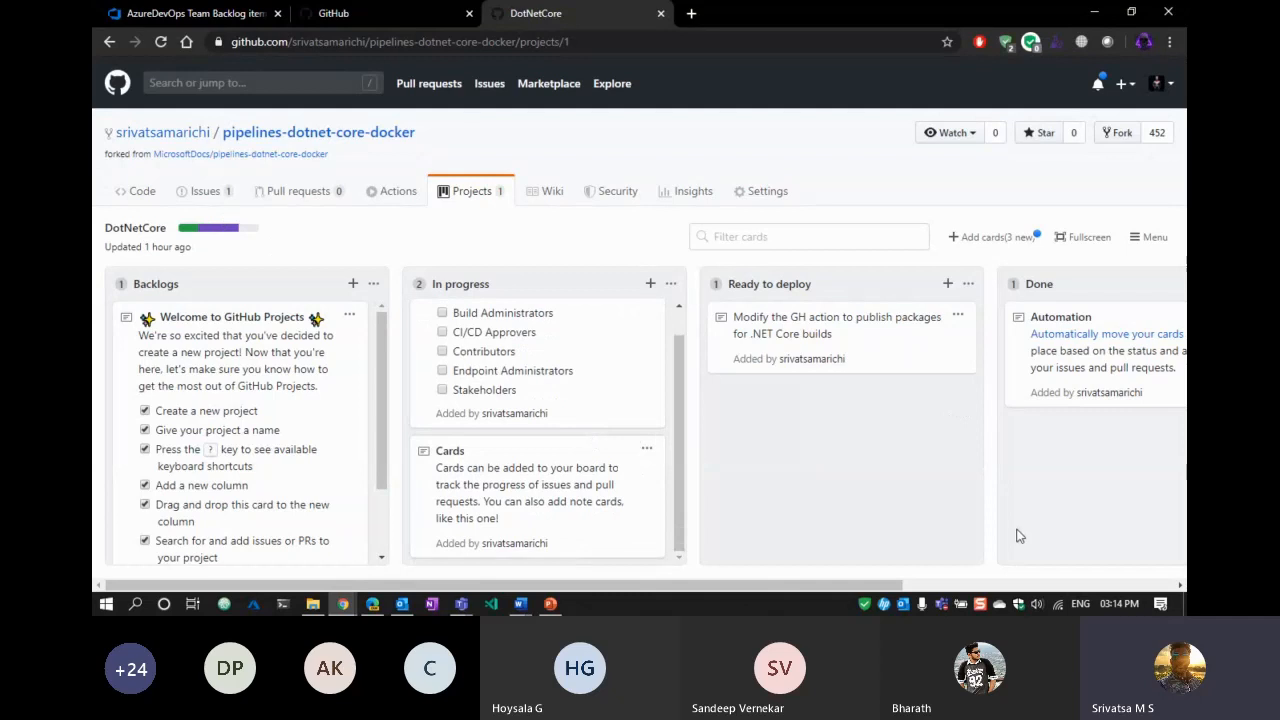
click(1066, 238)
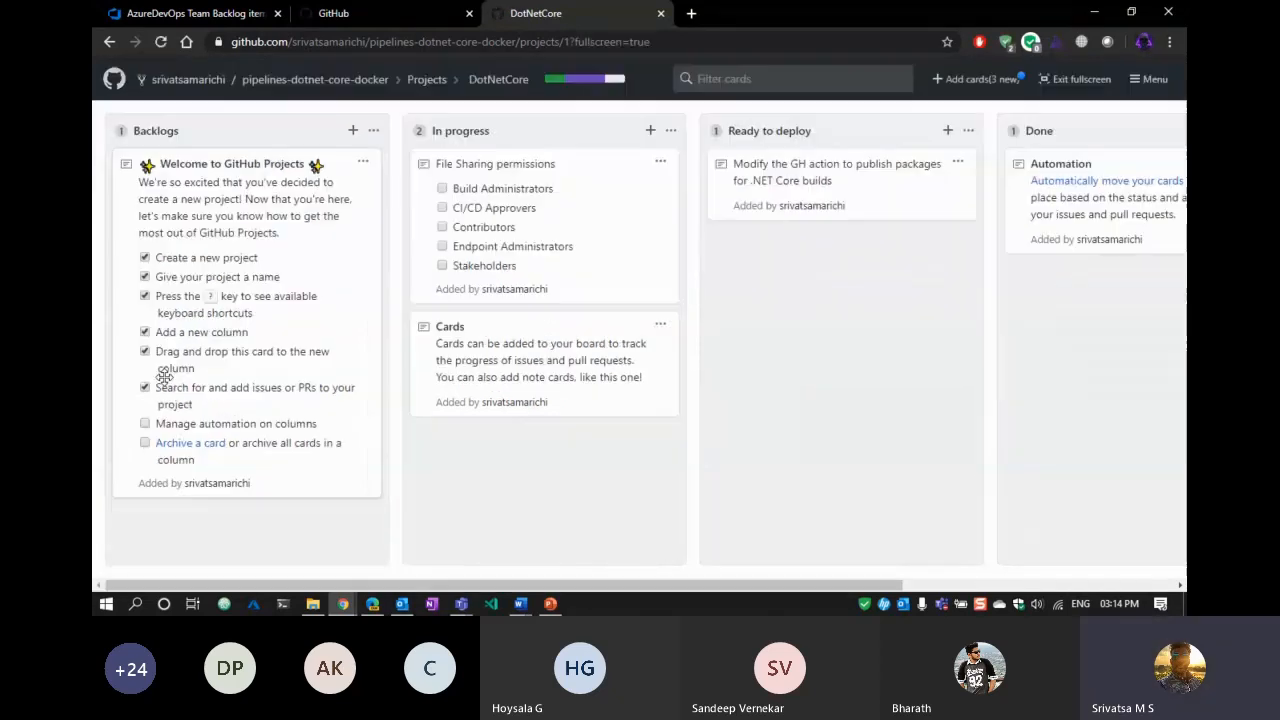
mouse_move(812, 586)
mouse_down()
mouse_move(880, 595)
mouse_move(1003, 581)
mouse_move(800, 583)
mouse_up()
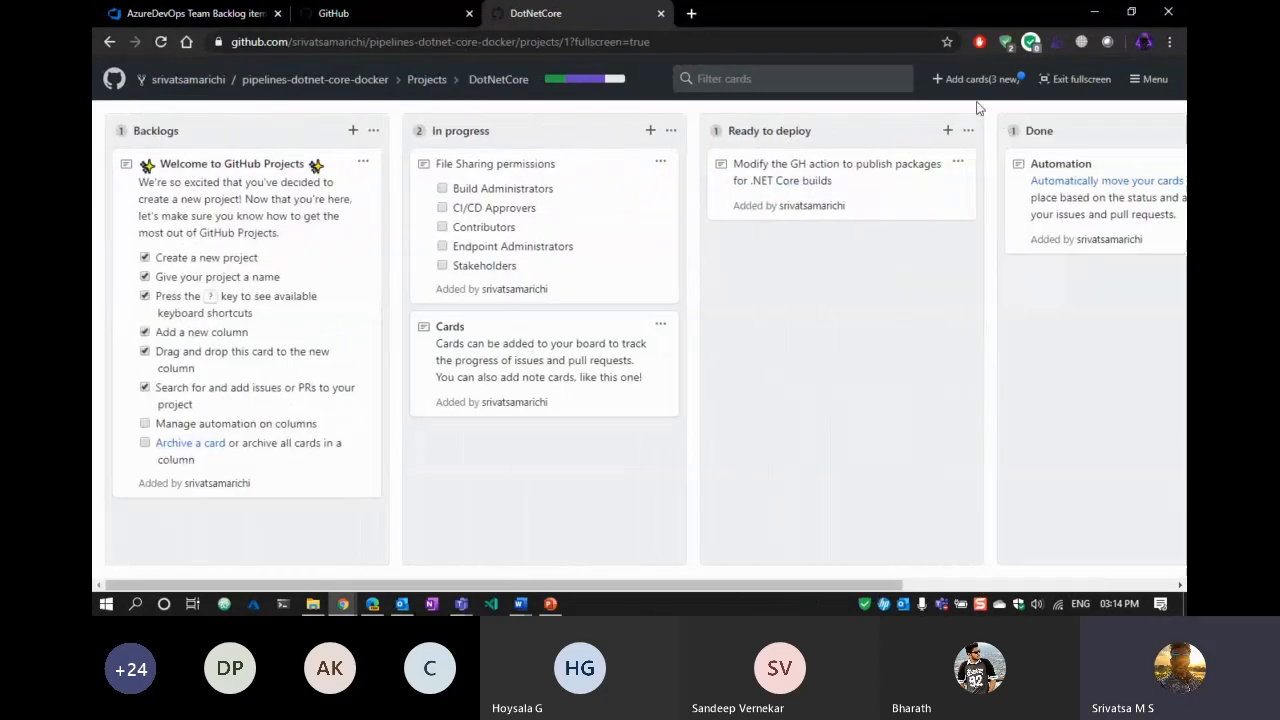
click(1058, 80)
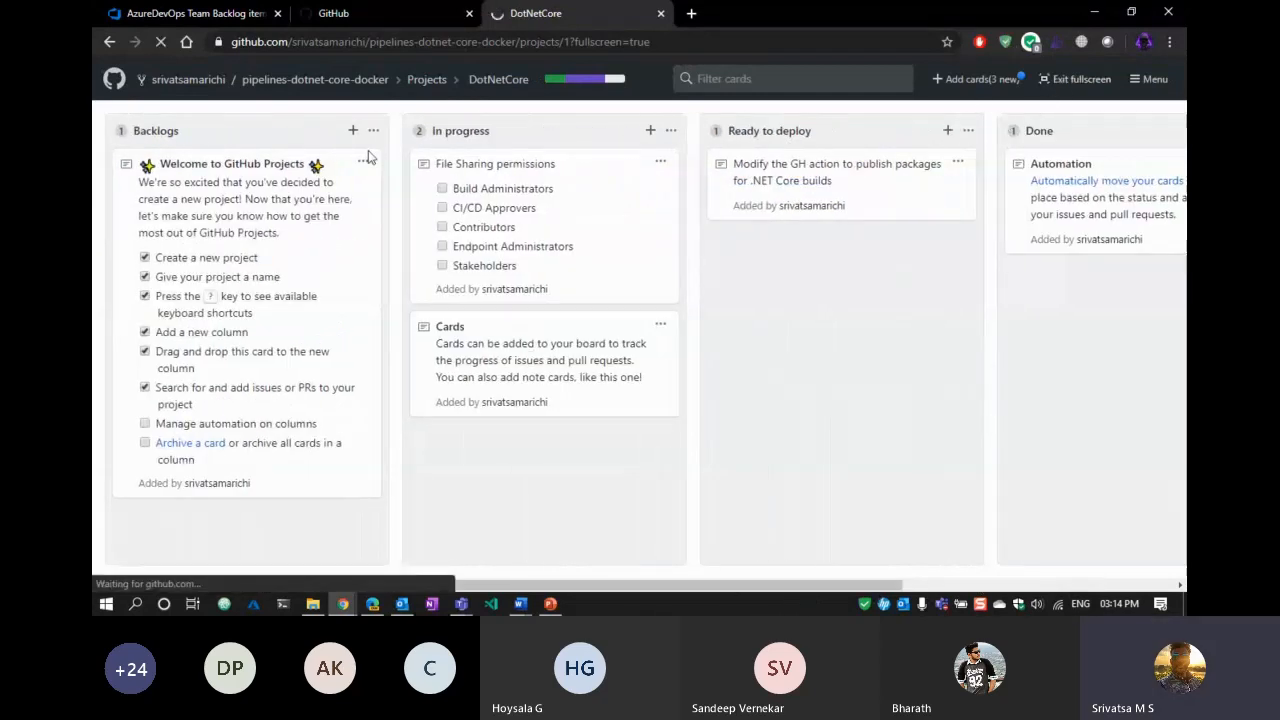
click(353, 286)
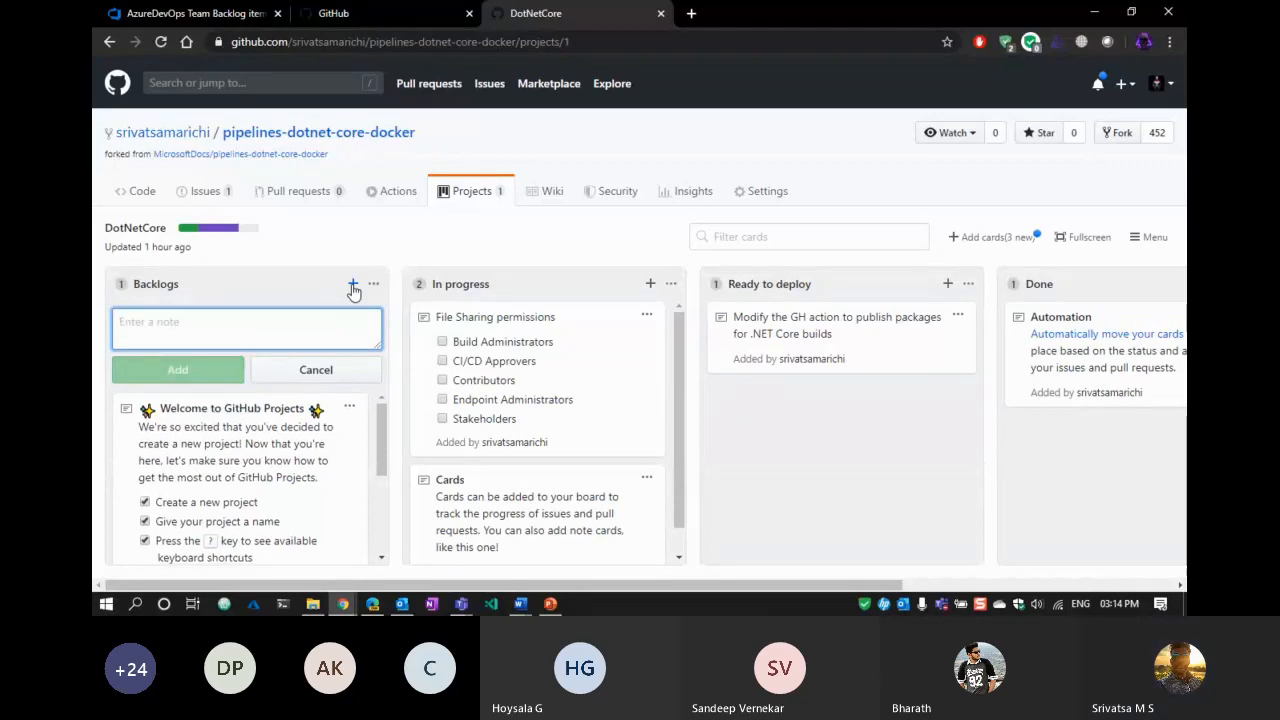
Add Backlogs cards 'Setup a docker pipeline' and 'Setup a deployment pipeline to Azure', then close the note box.
text(Setup a docker pipeline)
click(213, 378)
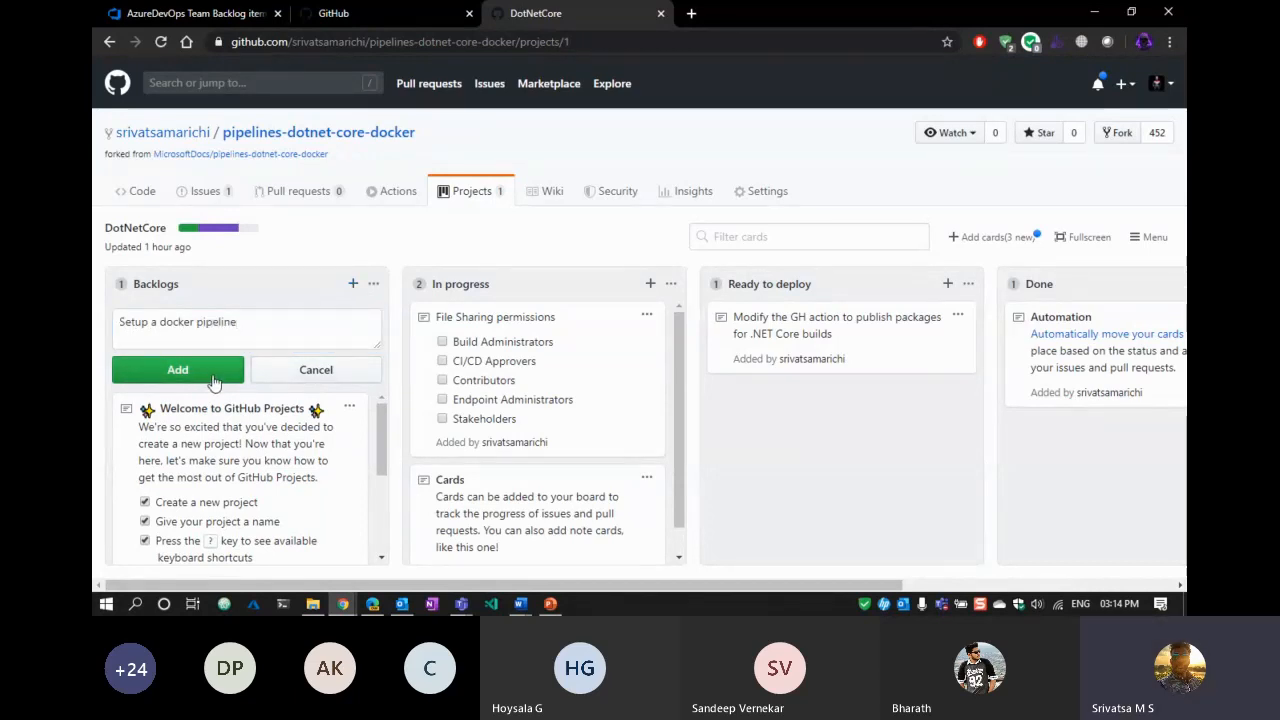
click(213, 376)
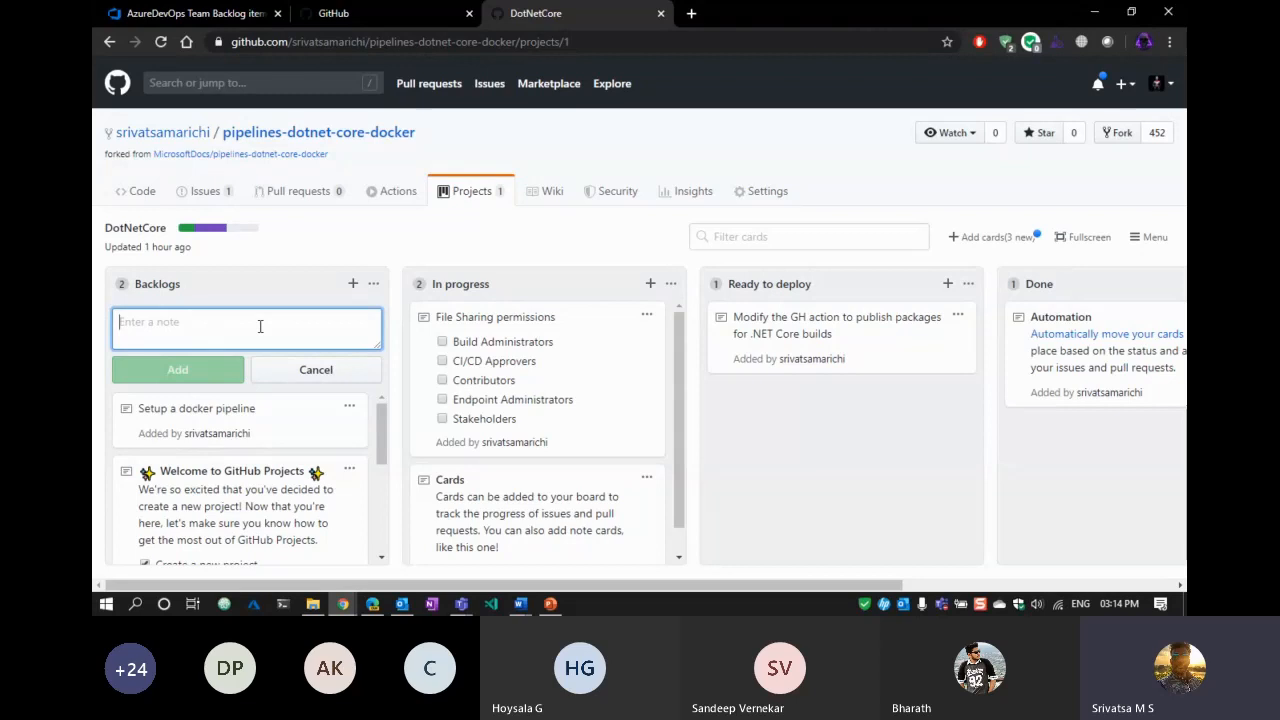
text(Setup a )
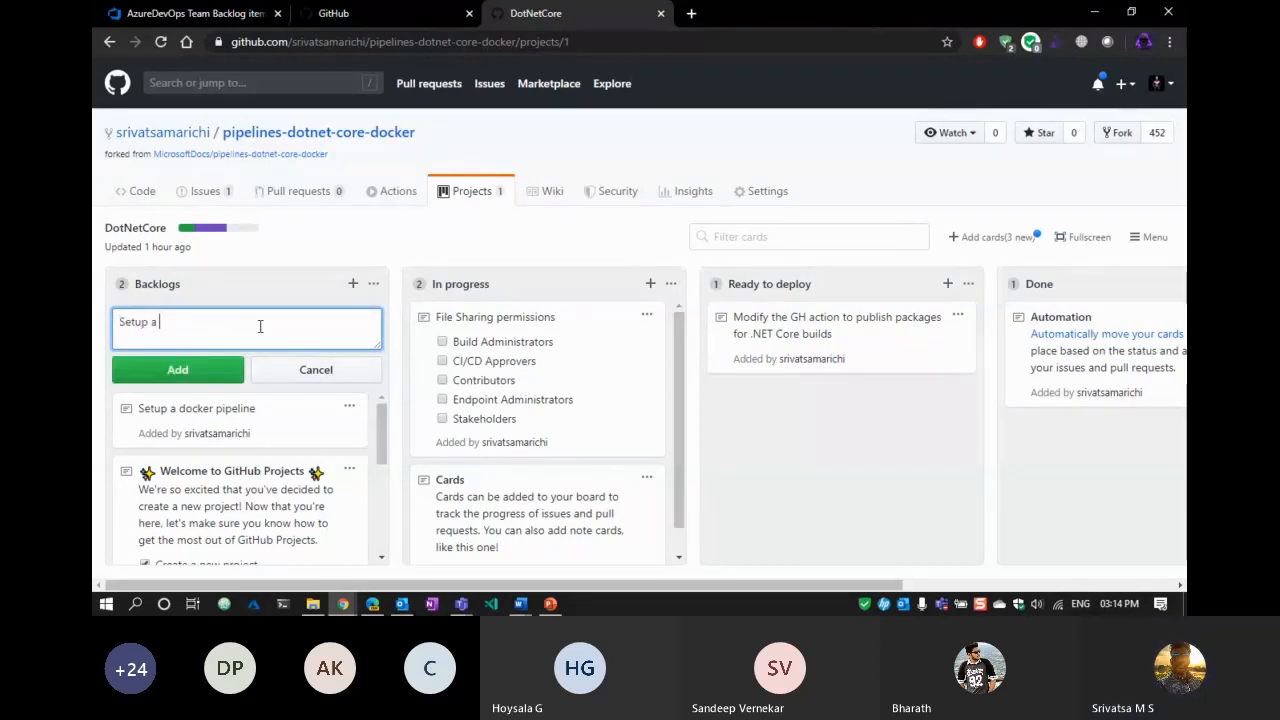
text(de)
text(ployment )
text(pipeline)
text( to a)
text(Azure)
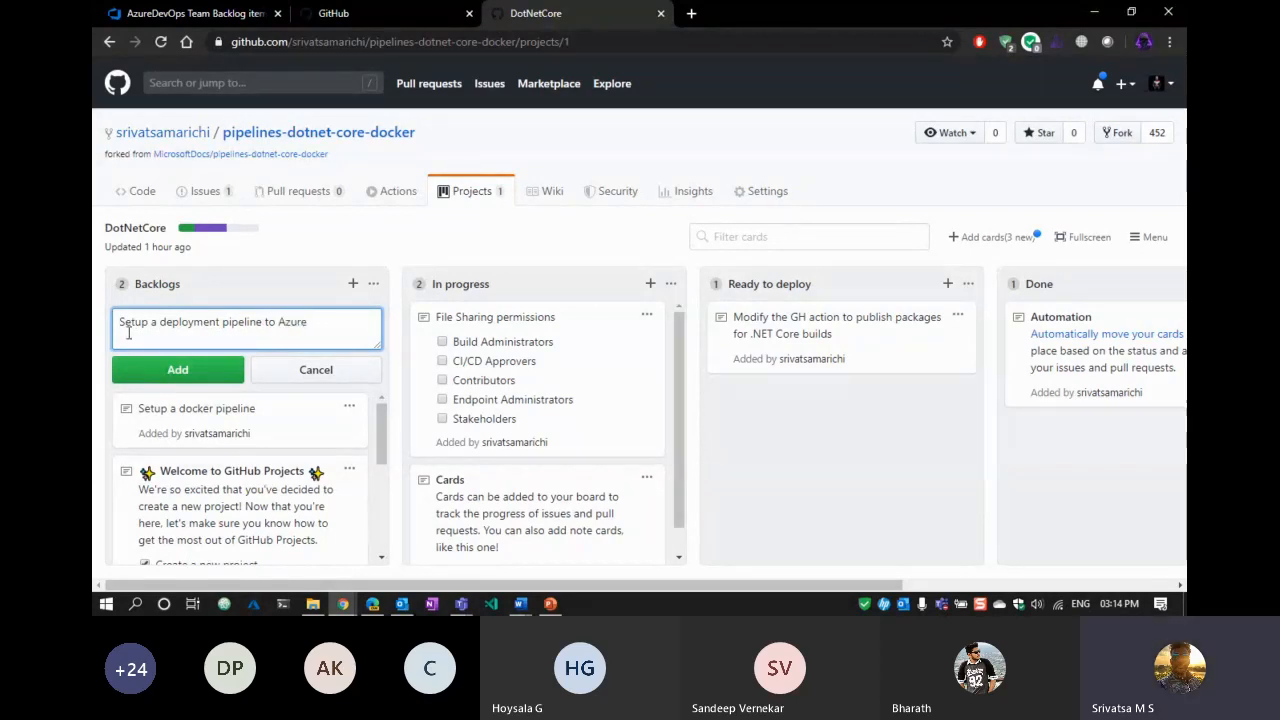
click(155, 369)
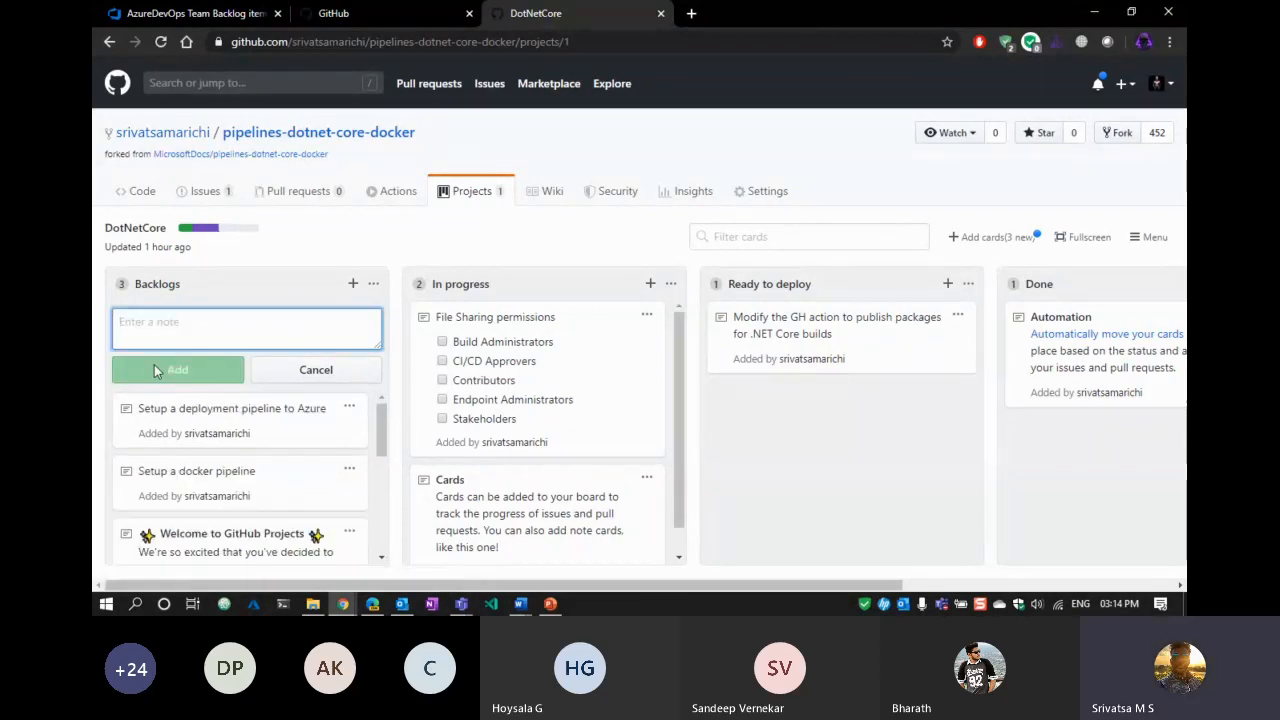
click(286, 370)
drag(428, 585, 304, 415)
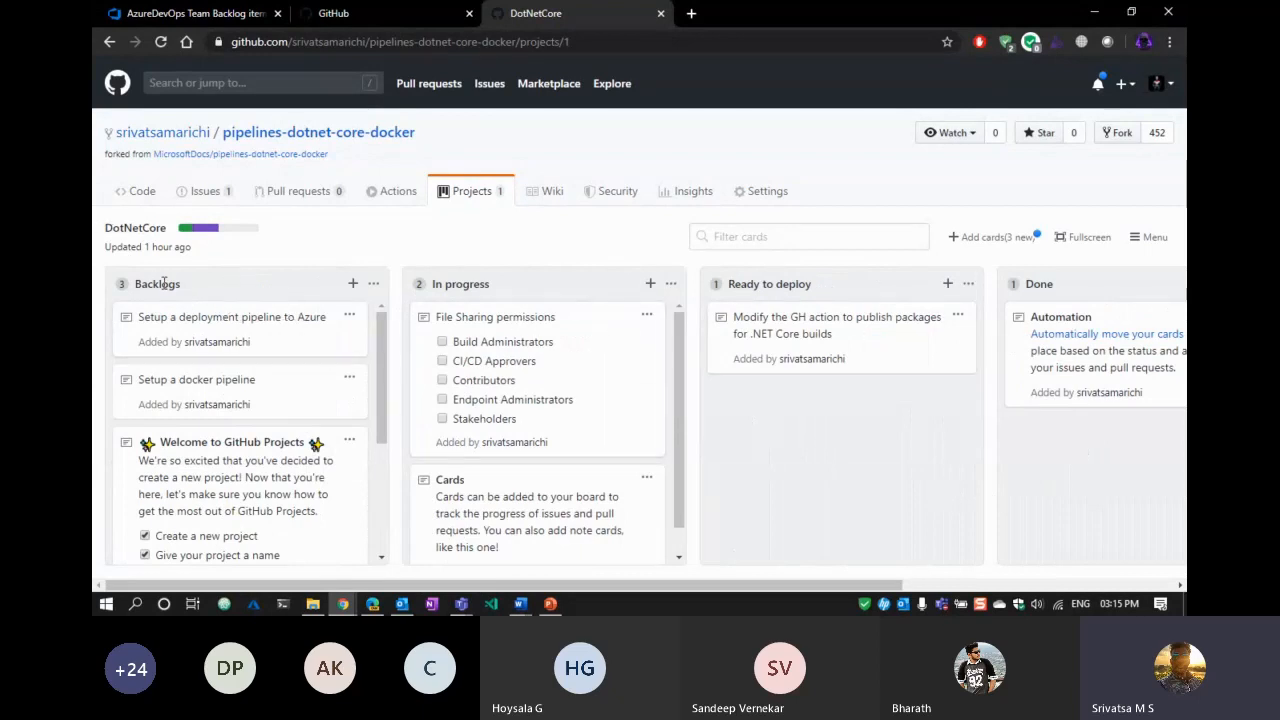
mouse_move(499, 288)
mouse_down()
mouse_move(485, 292)
mouse_move(498, 291)
mouse_up()
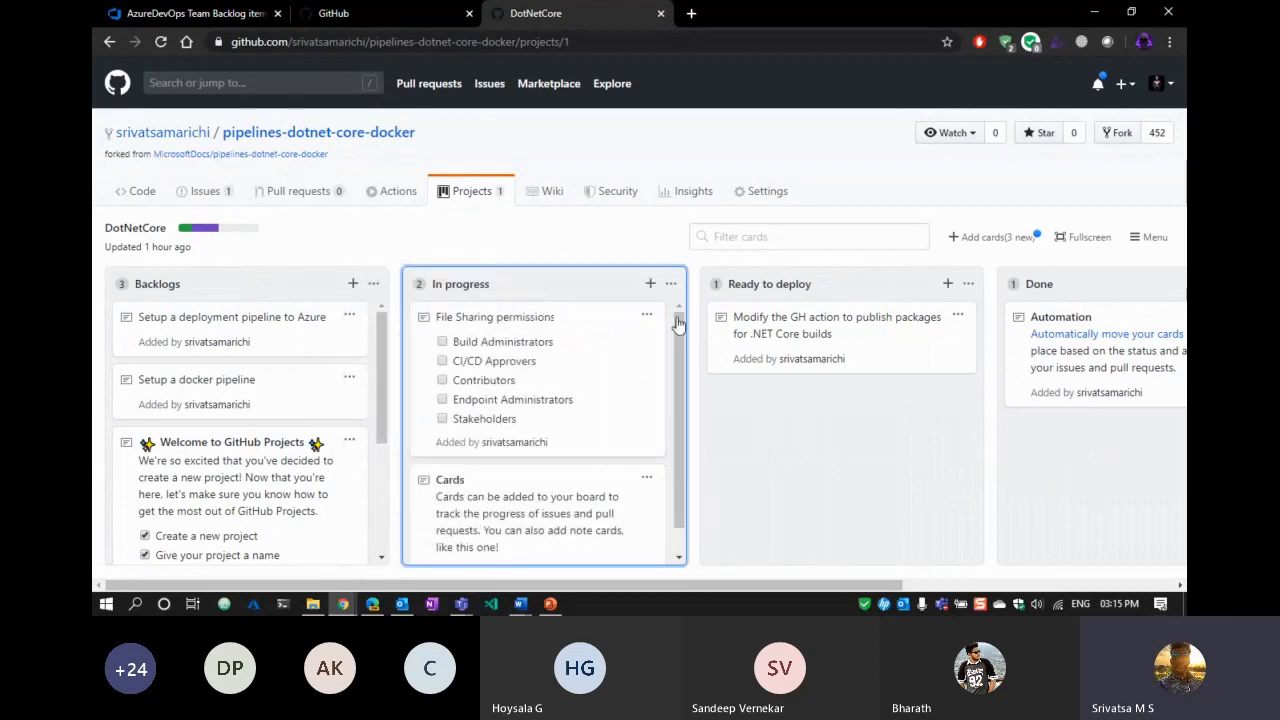
mouse_move(778, 586)
mouse_down()
mouse_move(929, 573)
mouse_move(778, 584)
mouse_up()
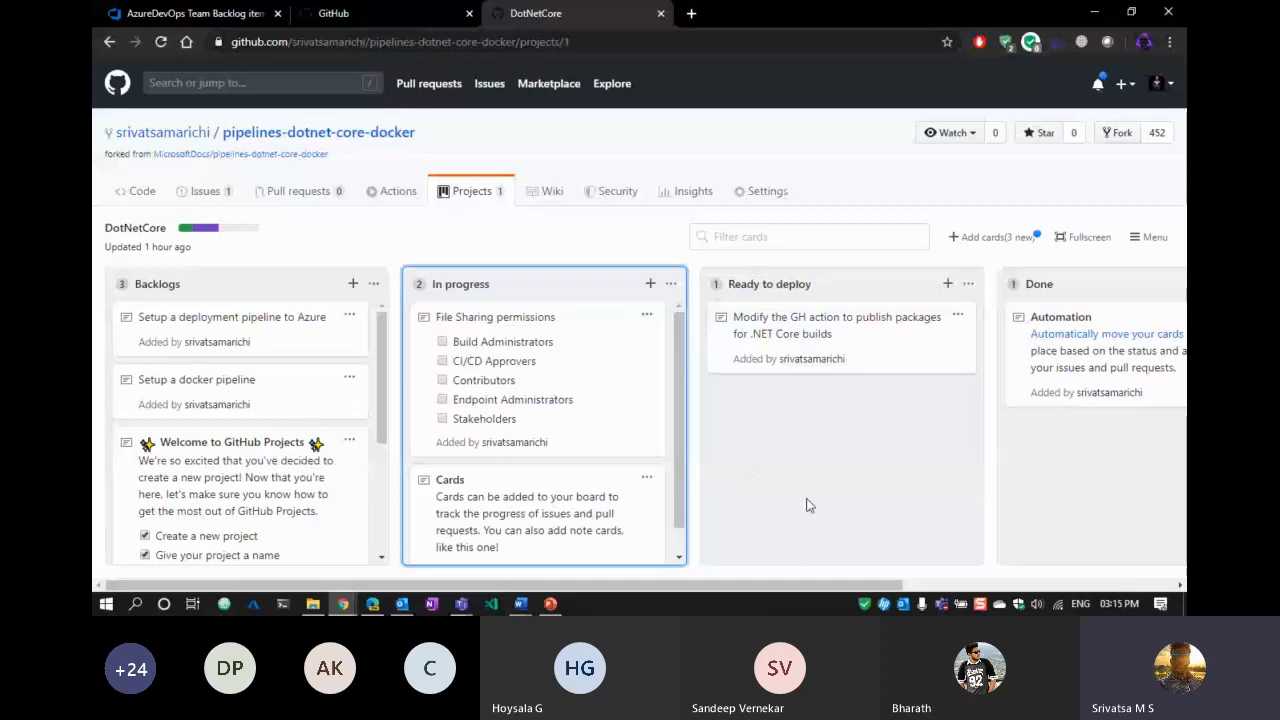
drag(772, 586, 862, 583)
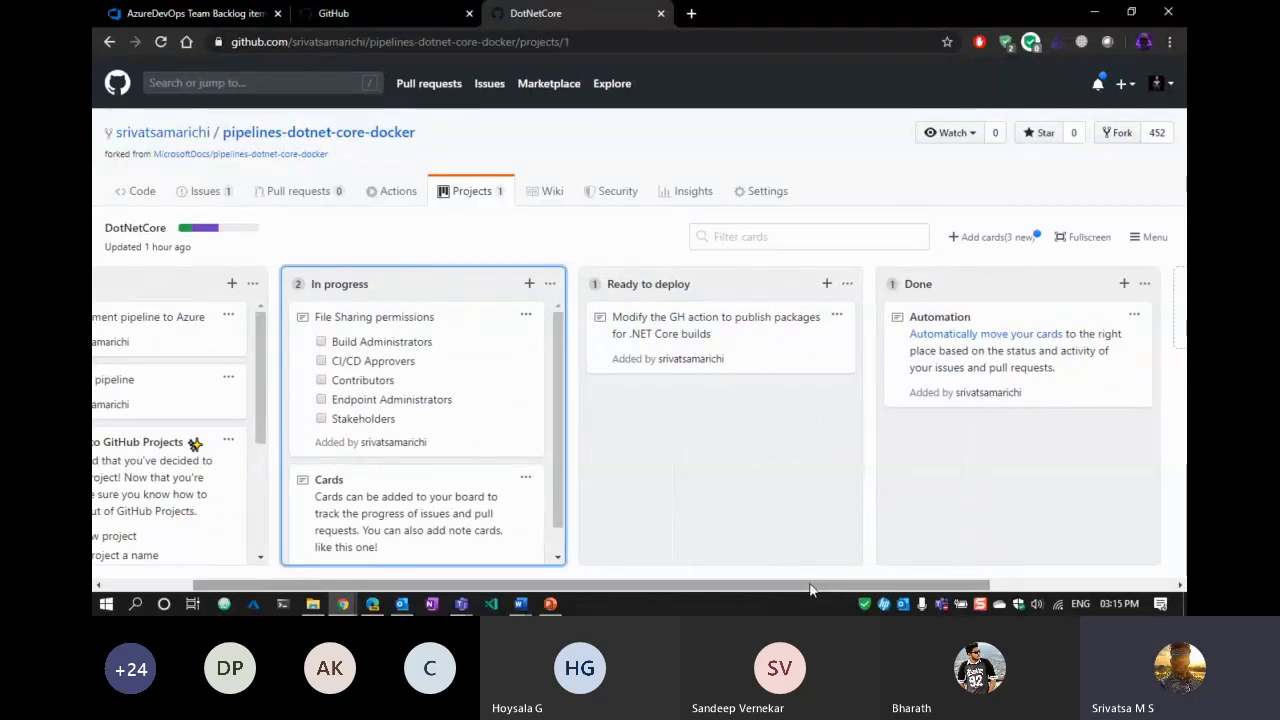
drag(810, 589, 877, 586)
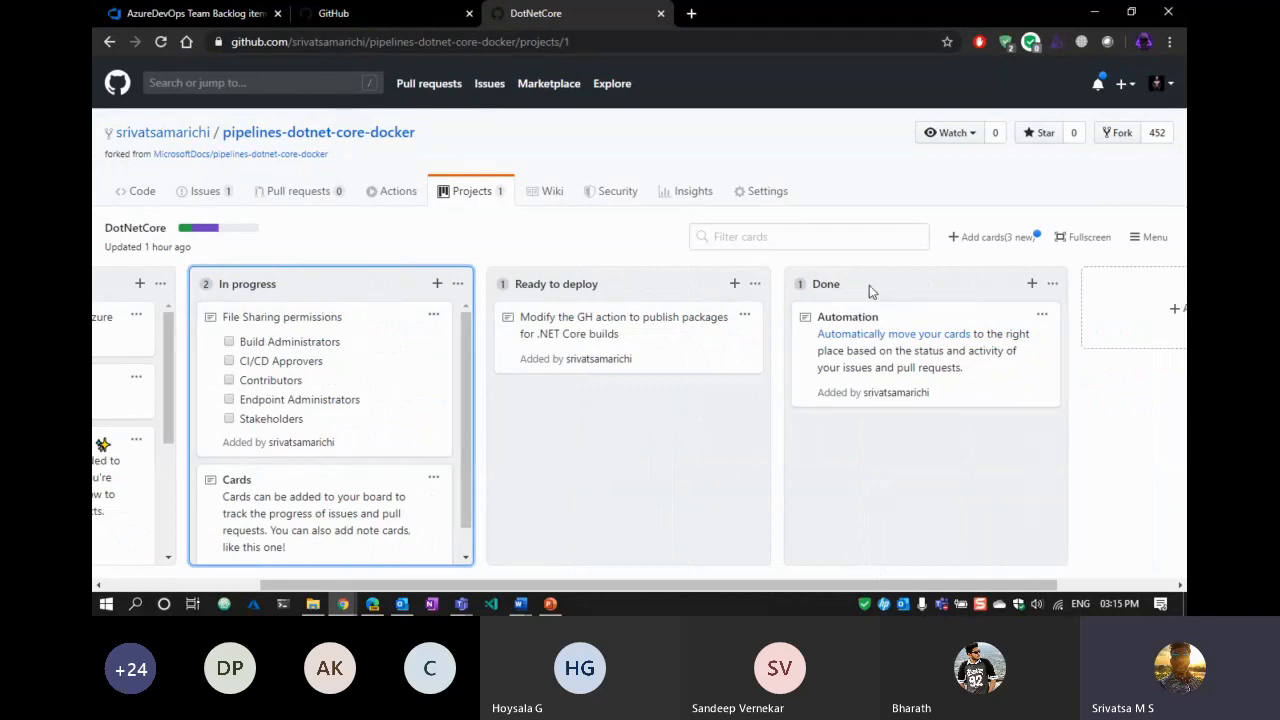
drag(880, 587, 506, 556)
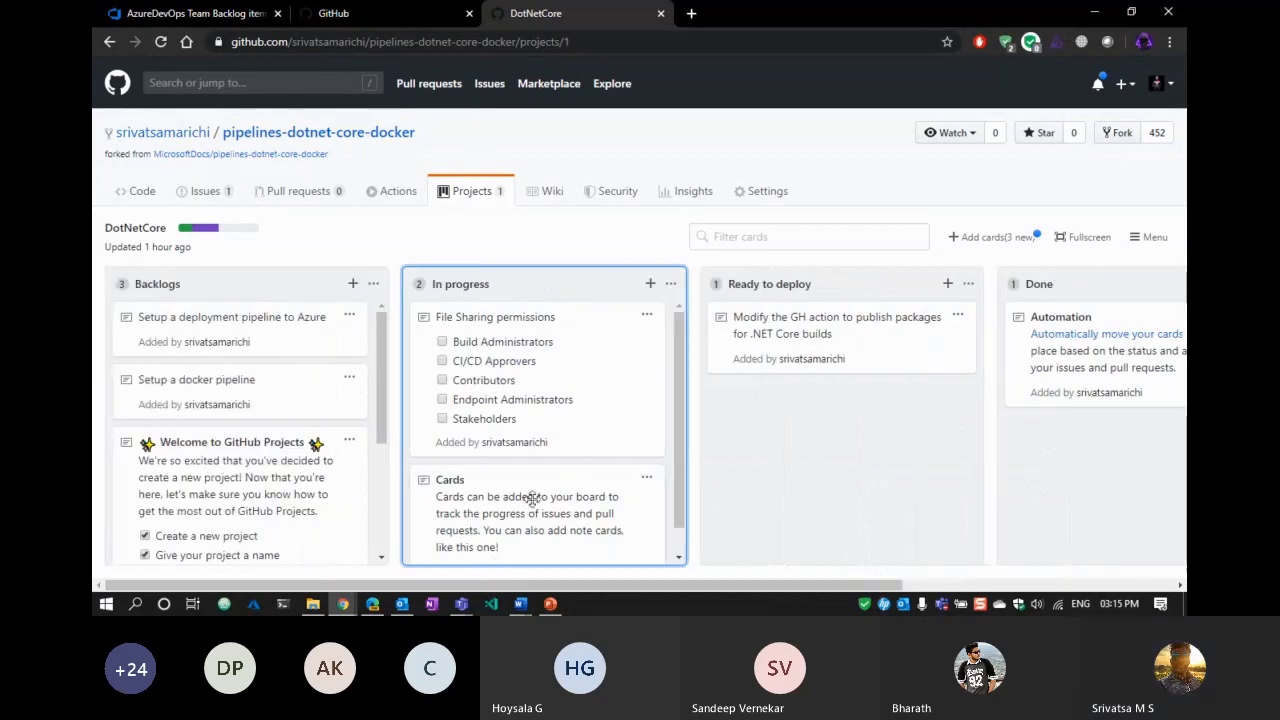
scroll(200, 360, down, 3)
scroll(203, 385, up, 3)
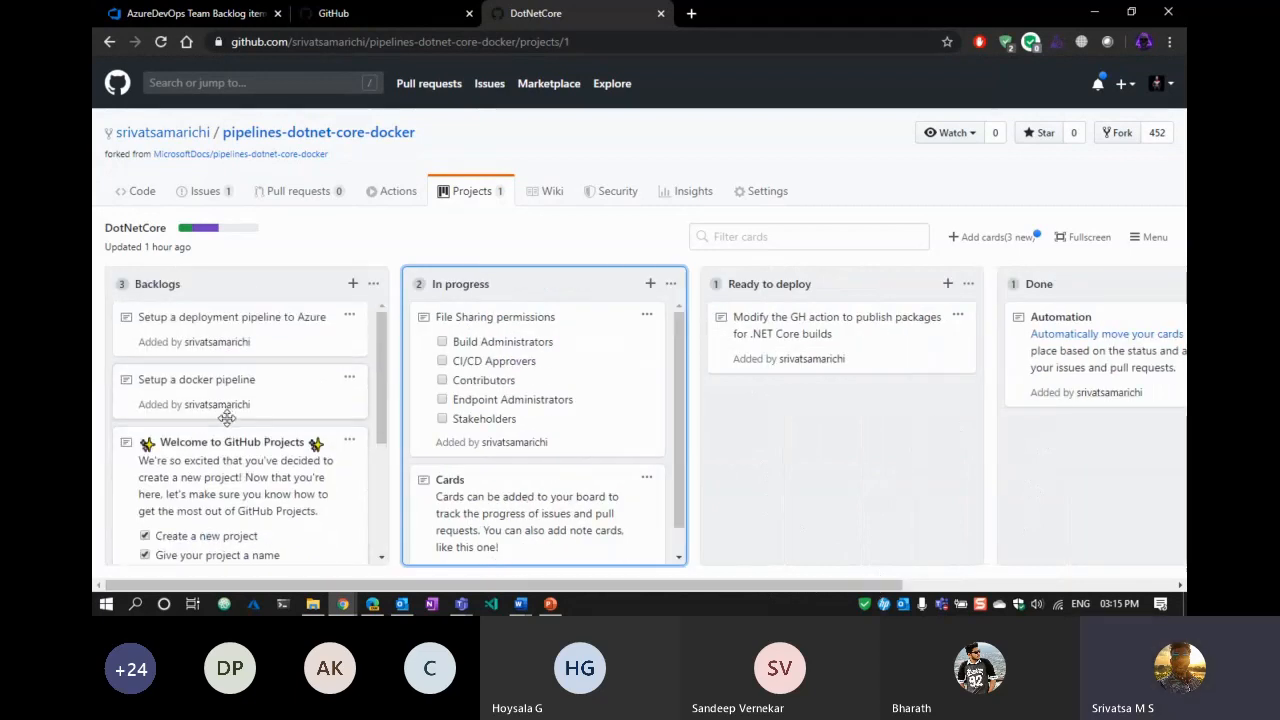
Edit the docker pipeline note to add the bullet 'Use GitHub Action to create the workflow'.
click(349, 378)
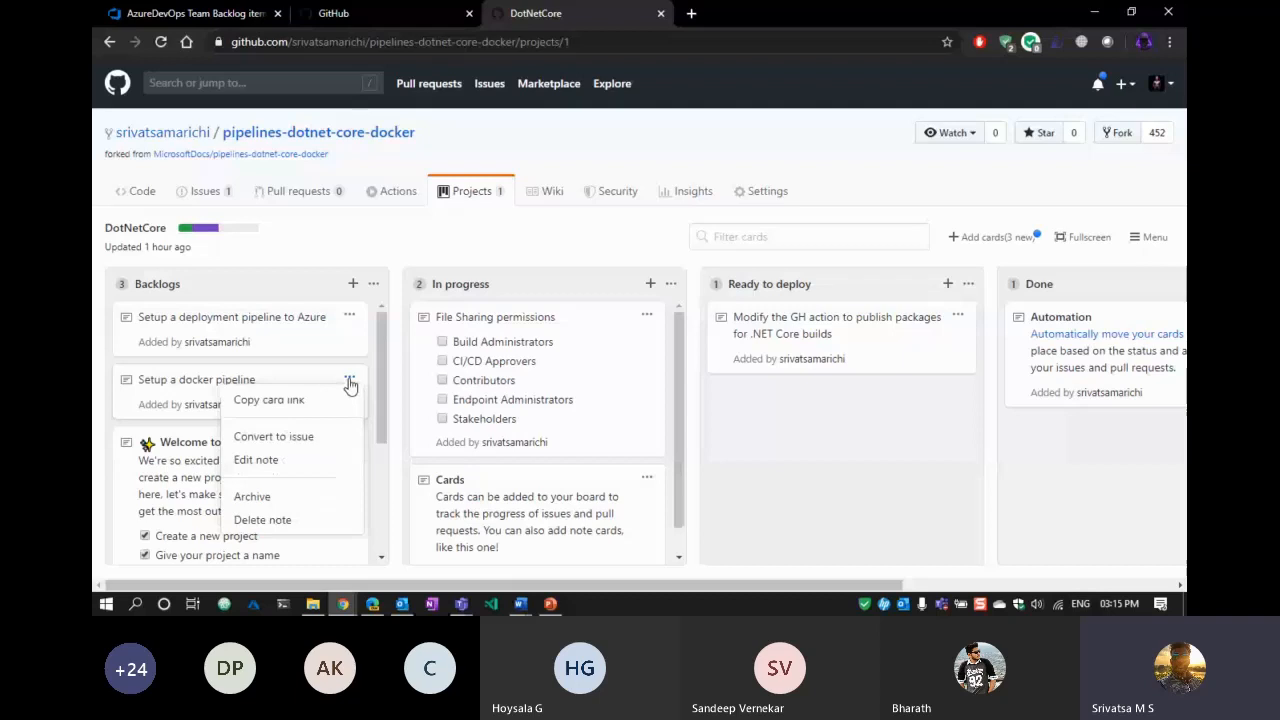
click(290, 462)
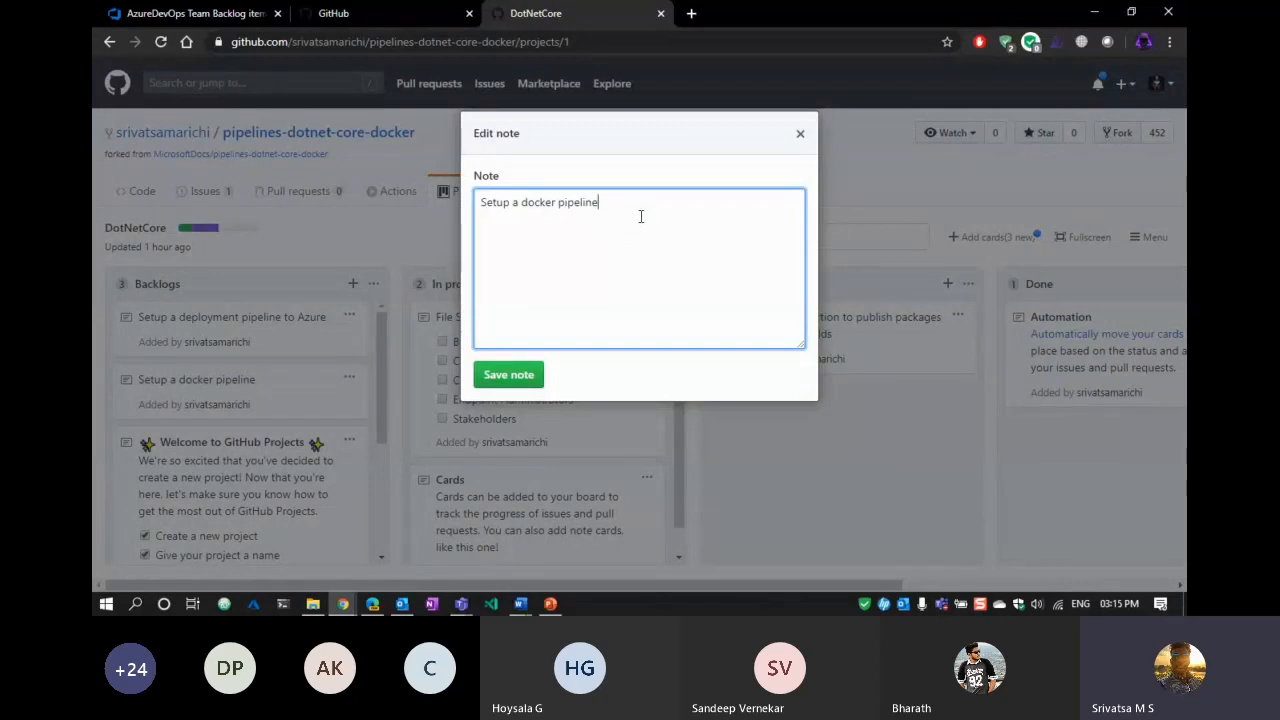
text(. )
text(-)
text( Use GitHu)
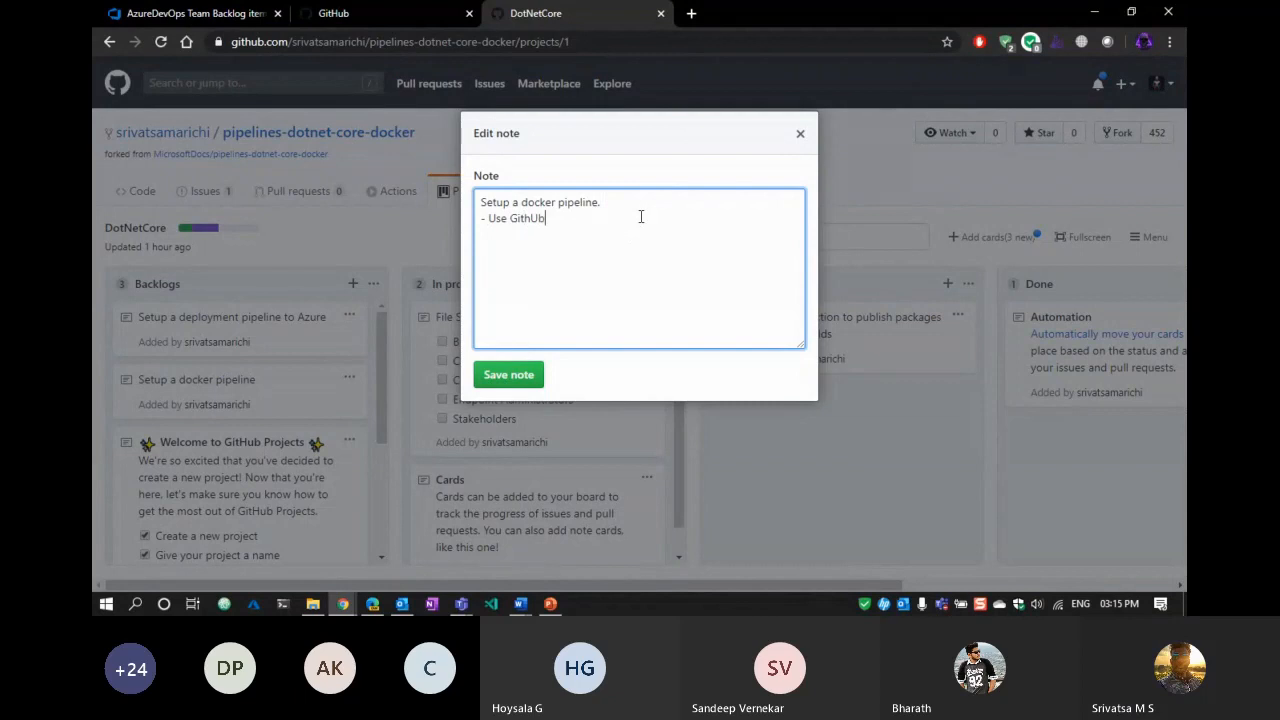
text(b Action )
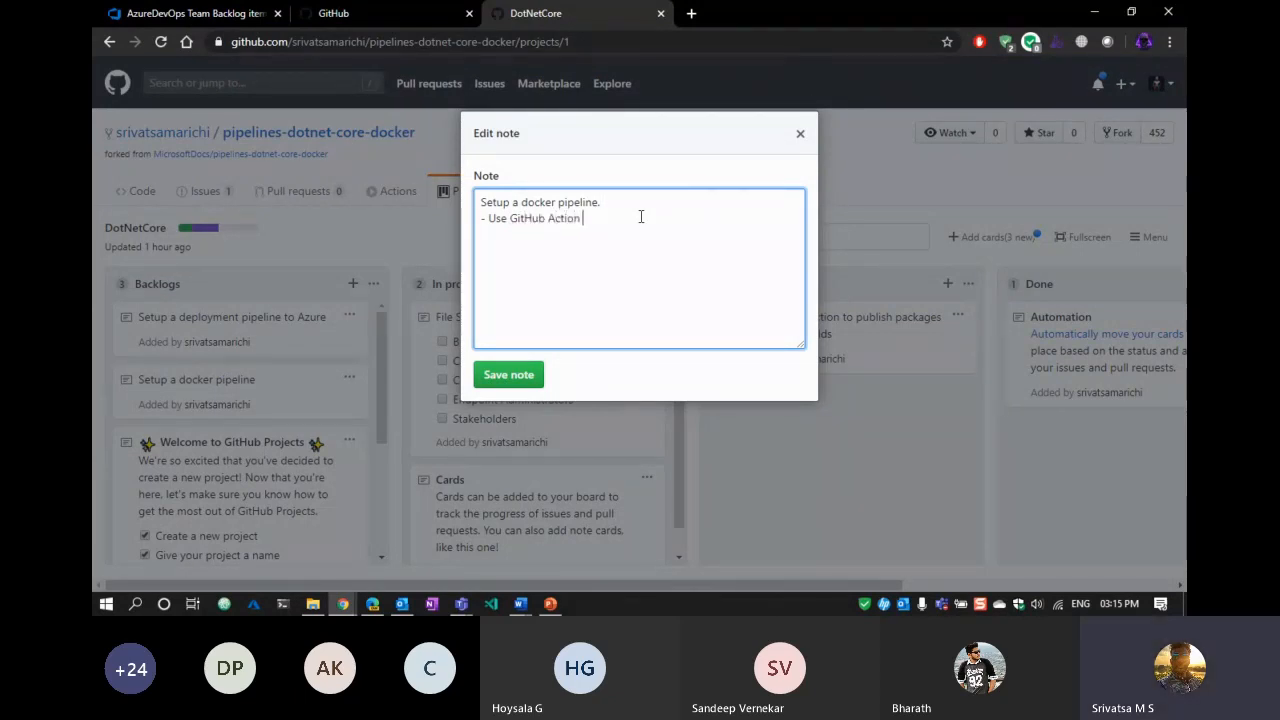
text(to create the workflow)
click(490, 375)
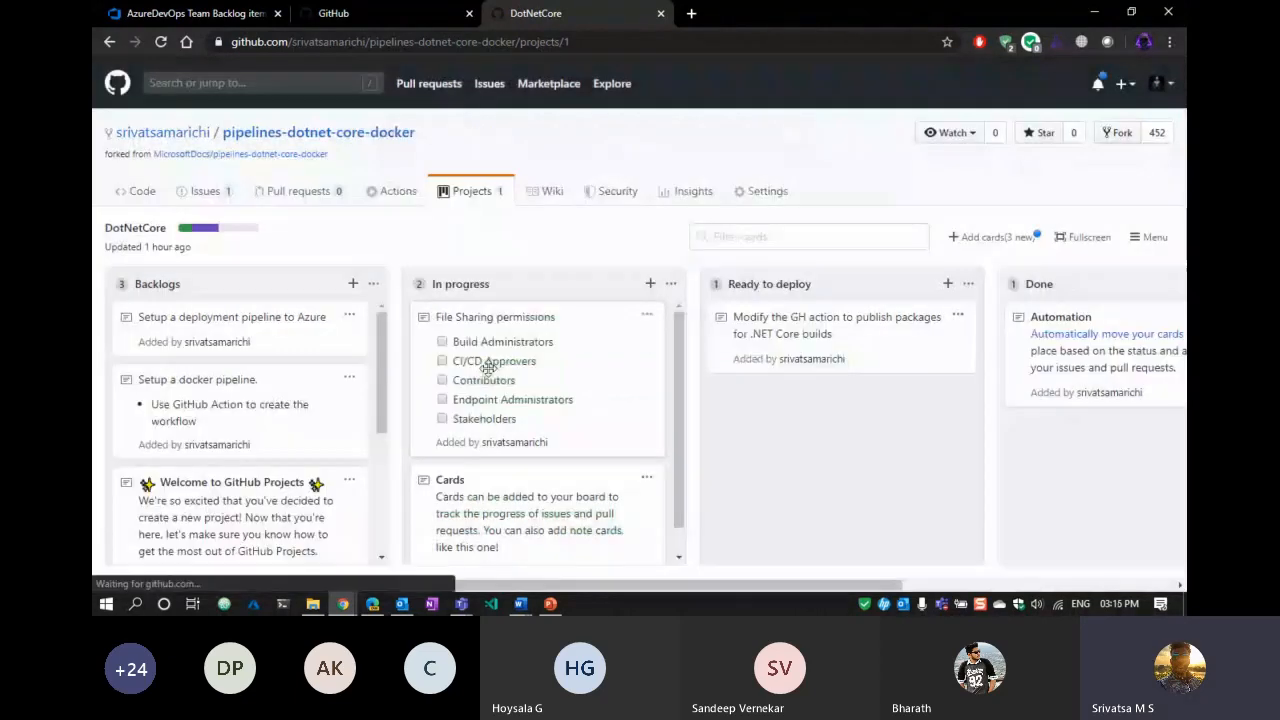
scroll(200, 346, down, 3)
scroll(218, 440, up, 3)
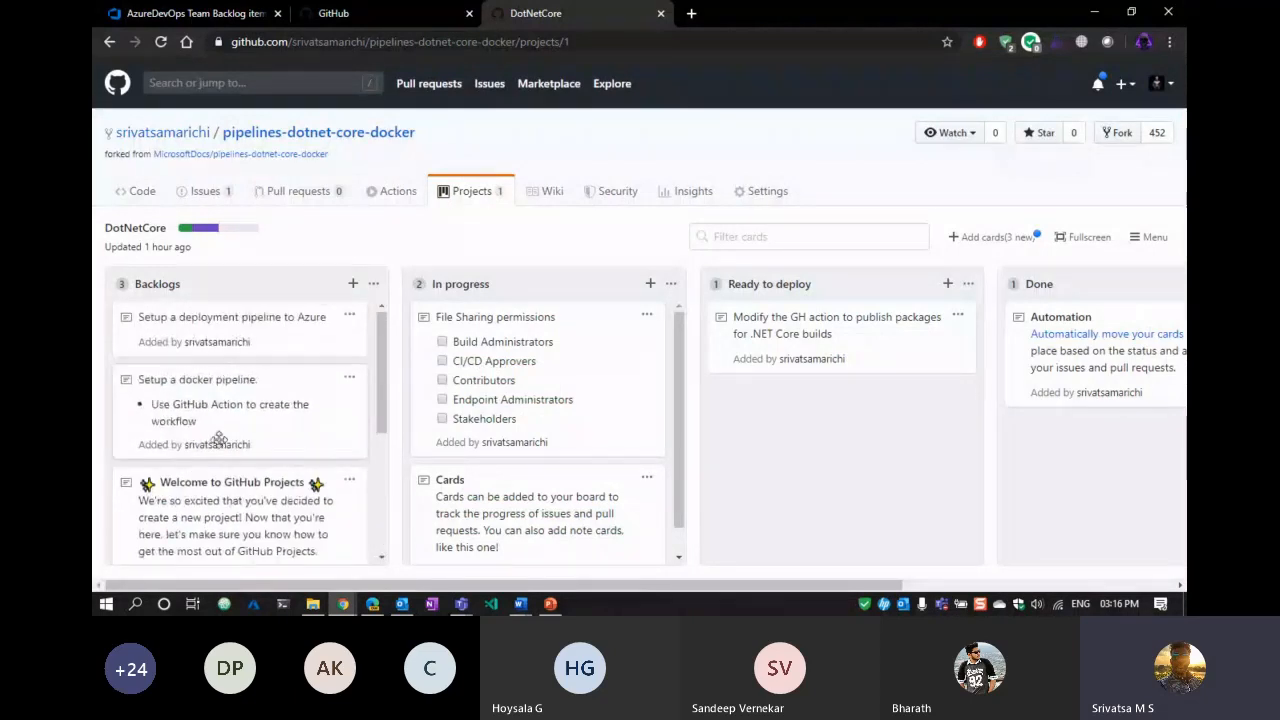
Drag the 'Setup a docker pipeline' card above the Azure card in Backlogs.
click(350, 379)
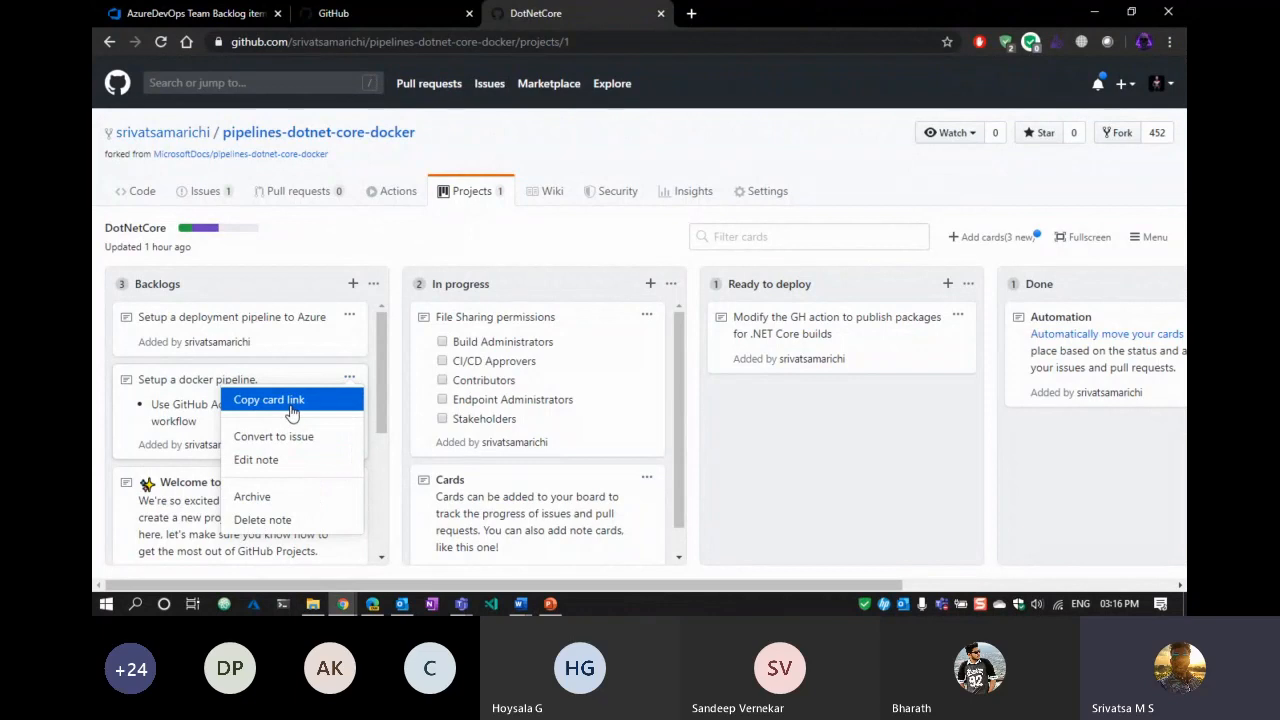
click(780, 439)
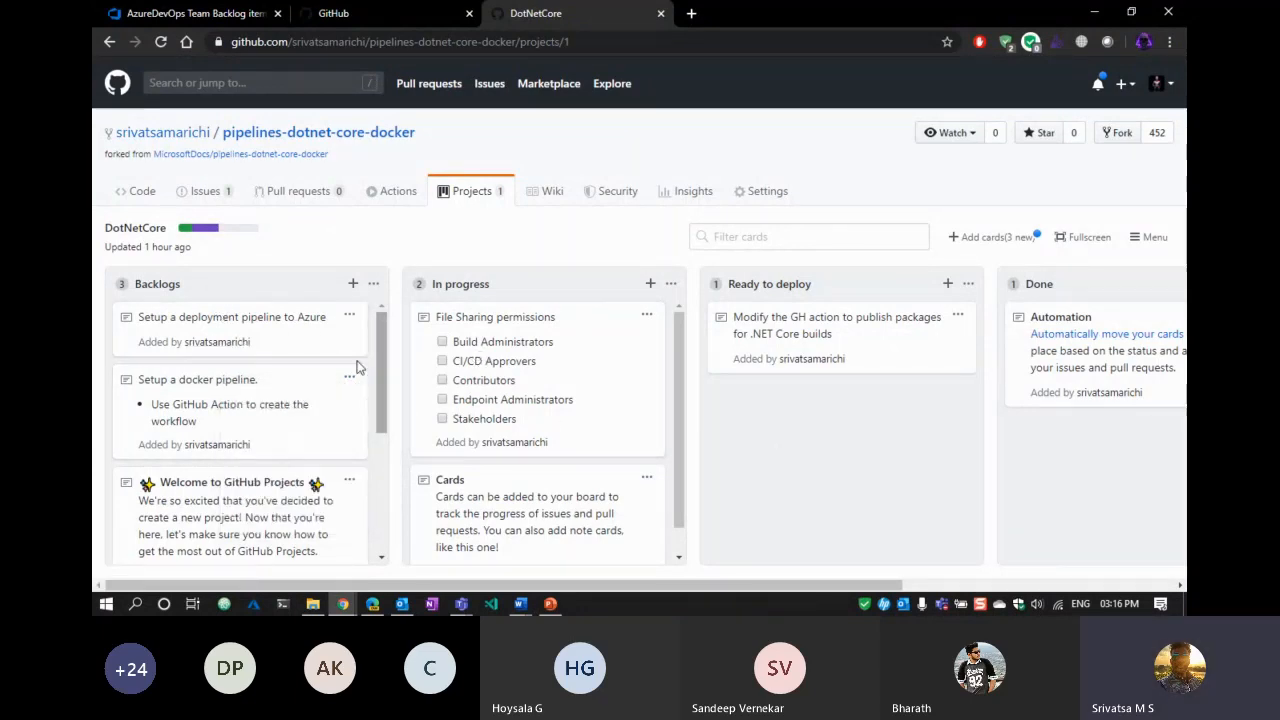
drag(224, 386, 258, 423)
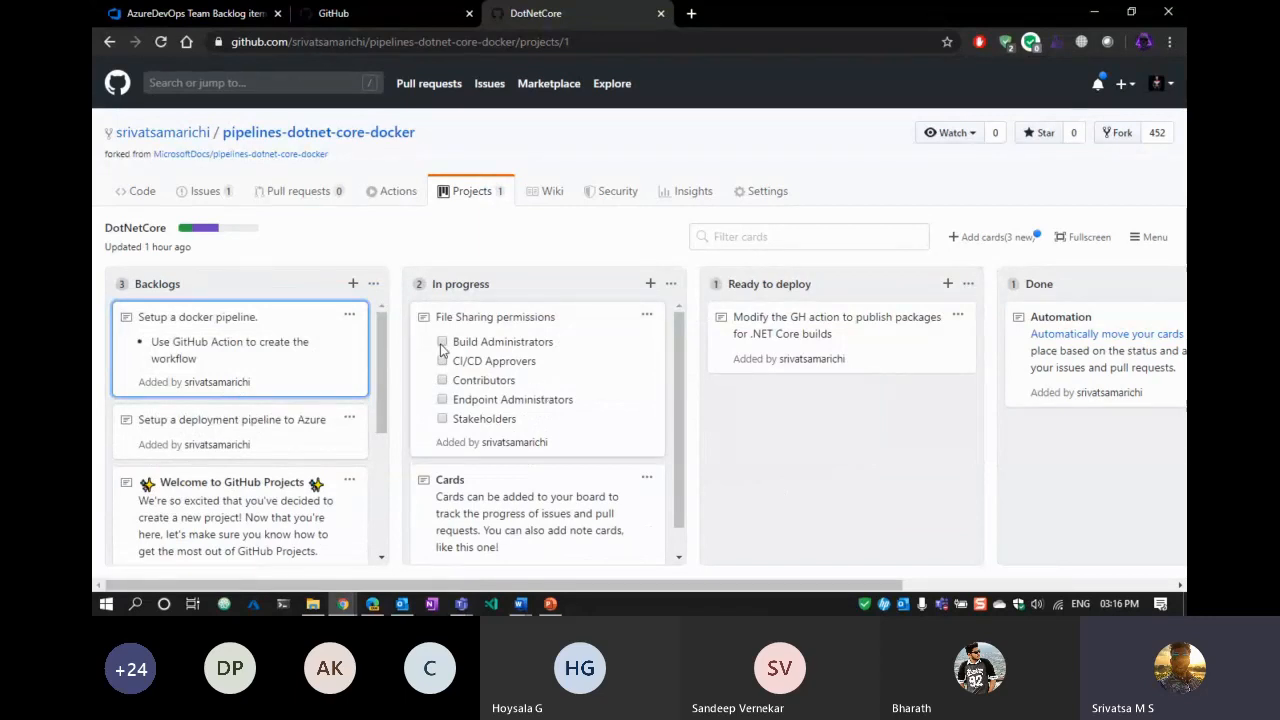
scroll(470, 330, down, 1)
scroll(482, 362, up, 1)
Open the File Sharing permissions note for editing and close it without saving.
click(647, 314)
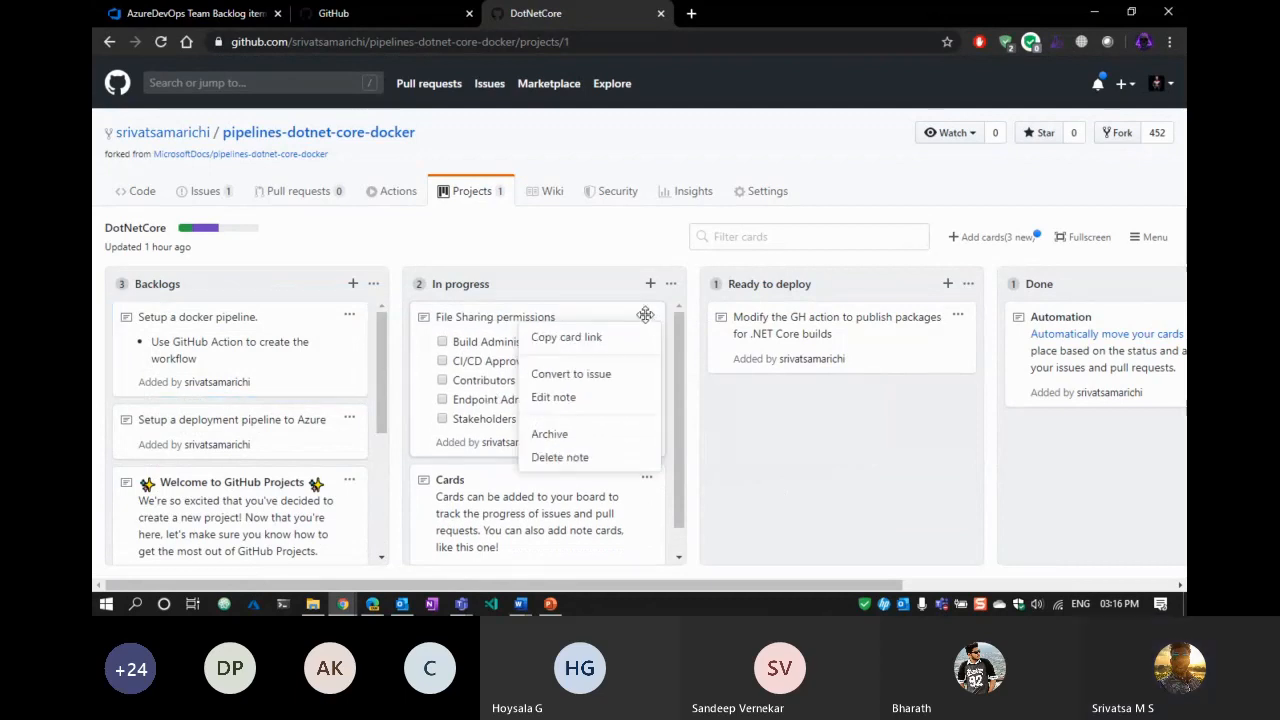
click(556, 397)
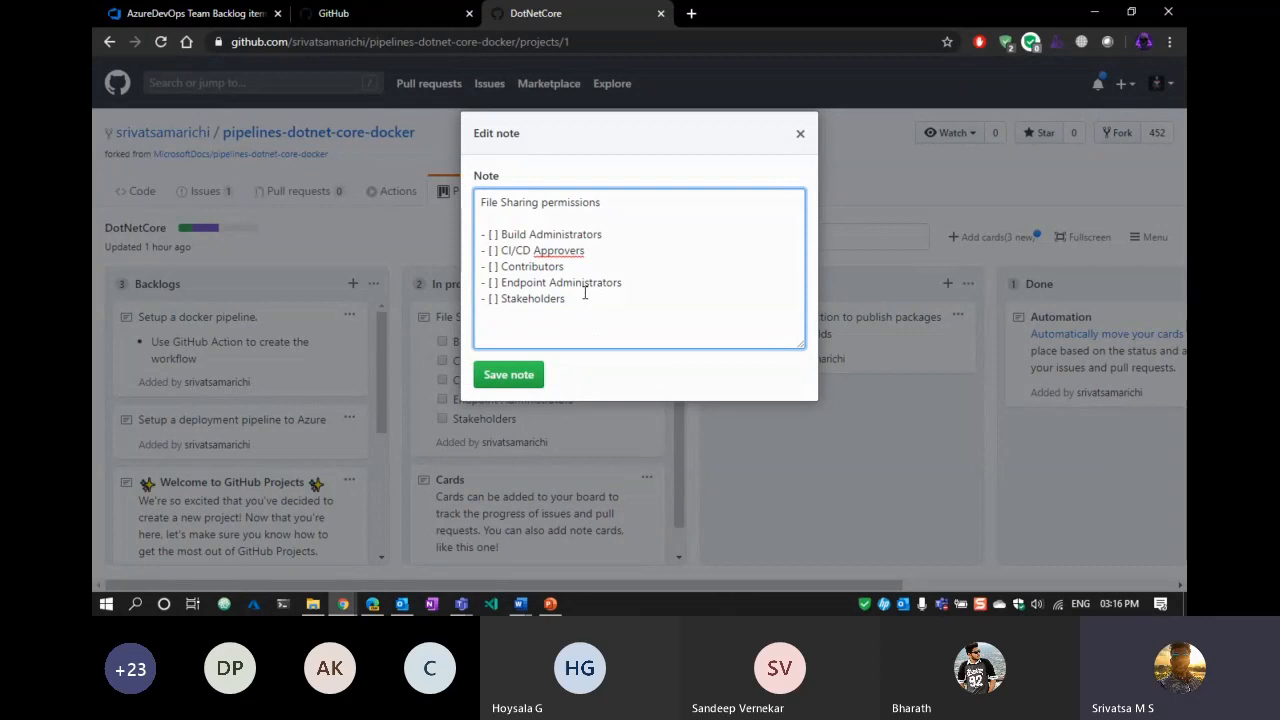
key(Escape)
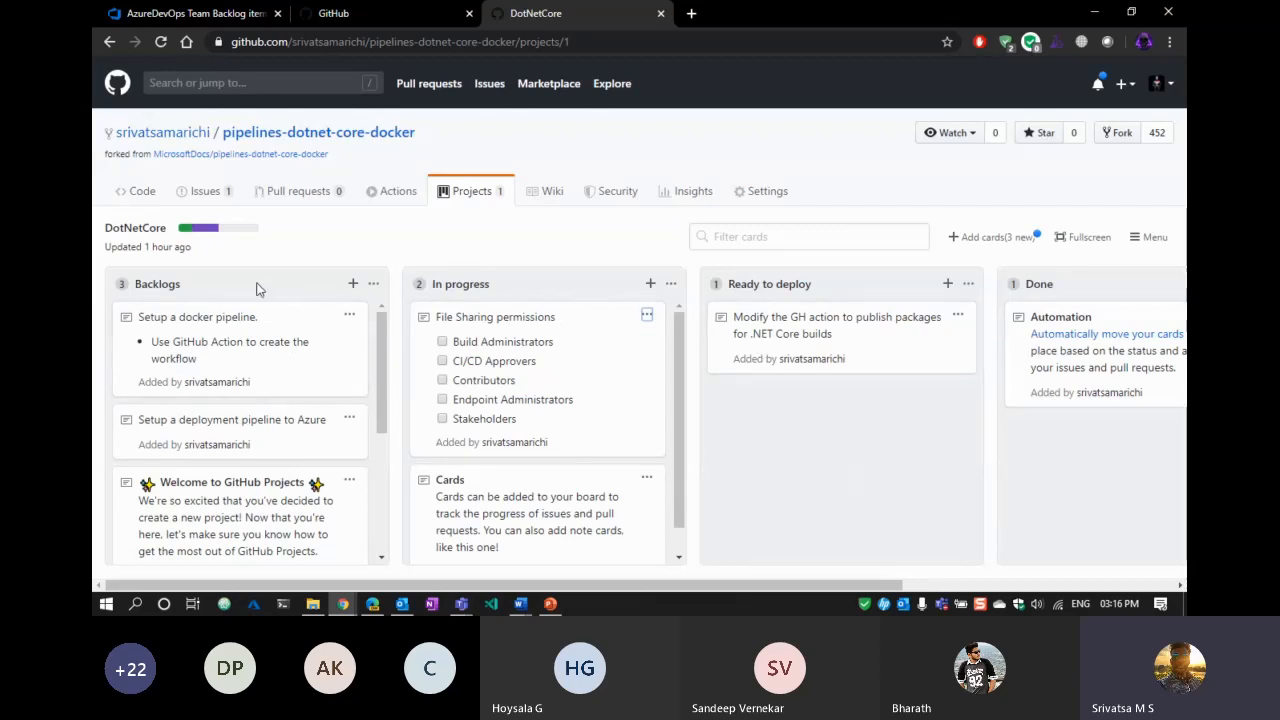
Check the Issues feature in the repository Settings, then return to the previous page.
click(142, 194)
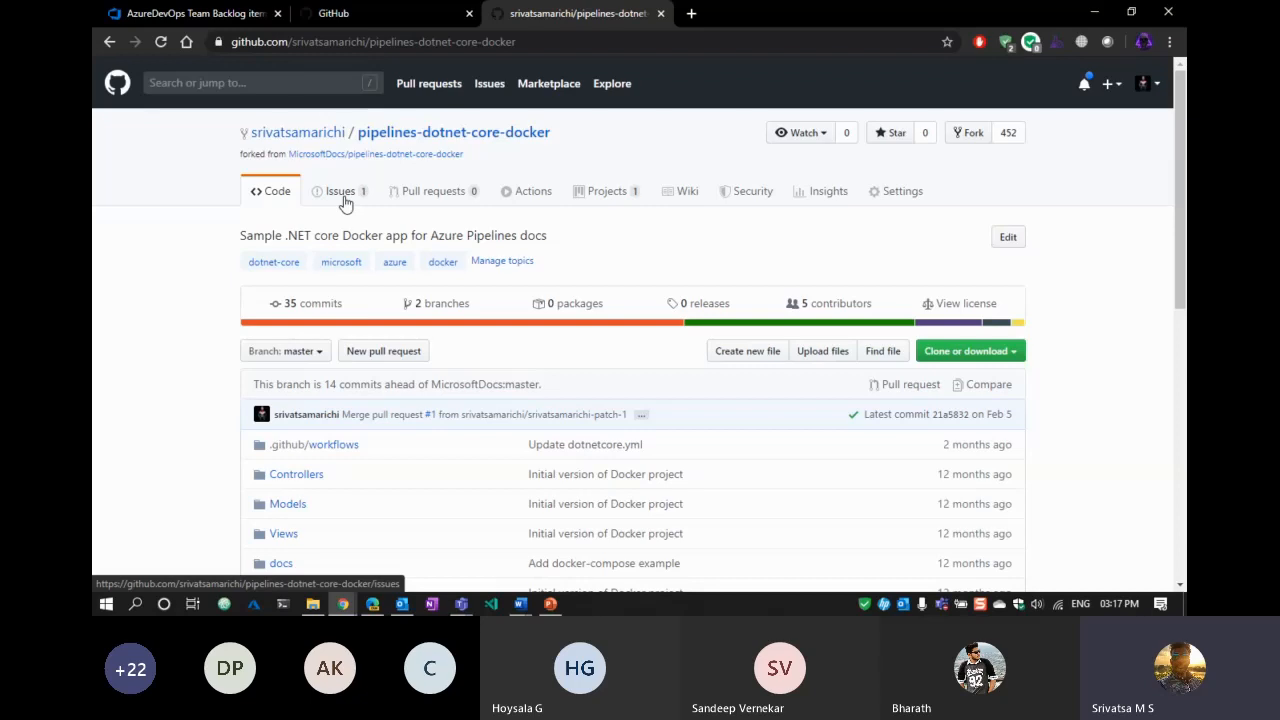
click(903, 193)
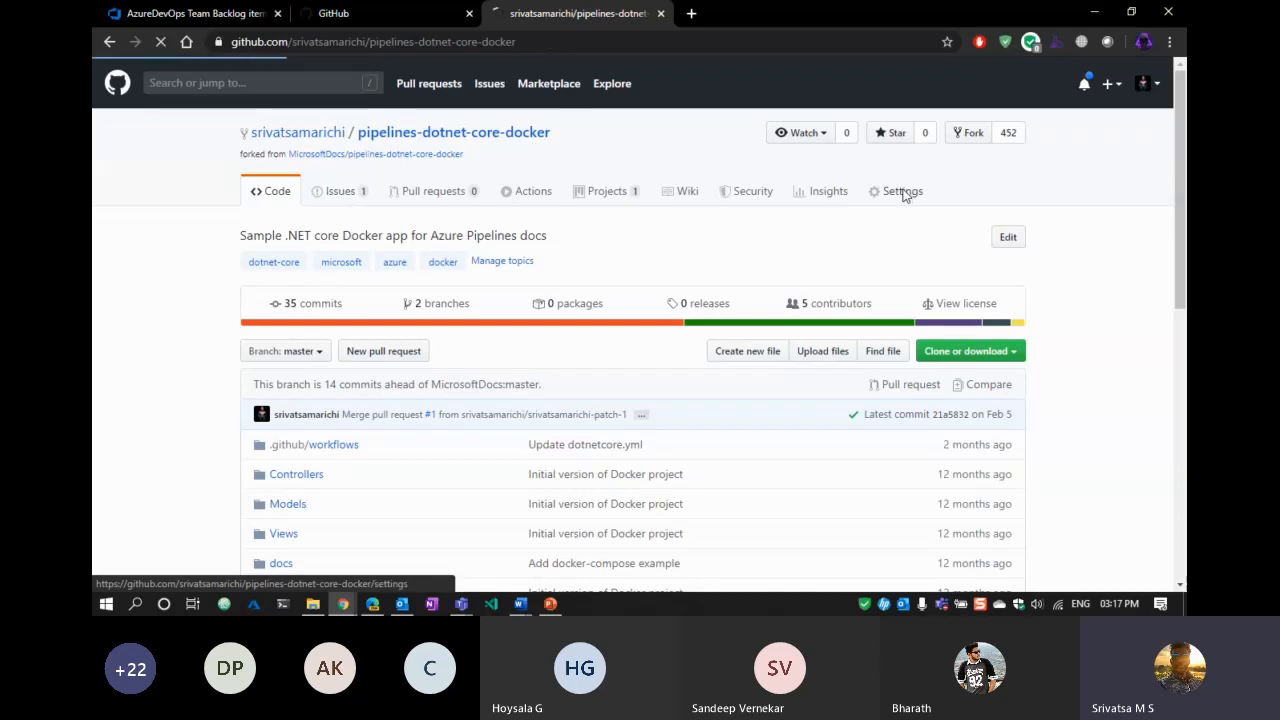
scroll(606, 561, down, 1)
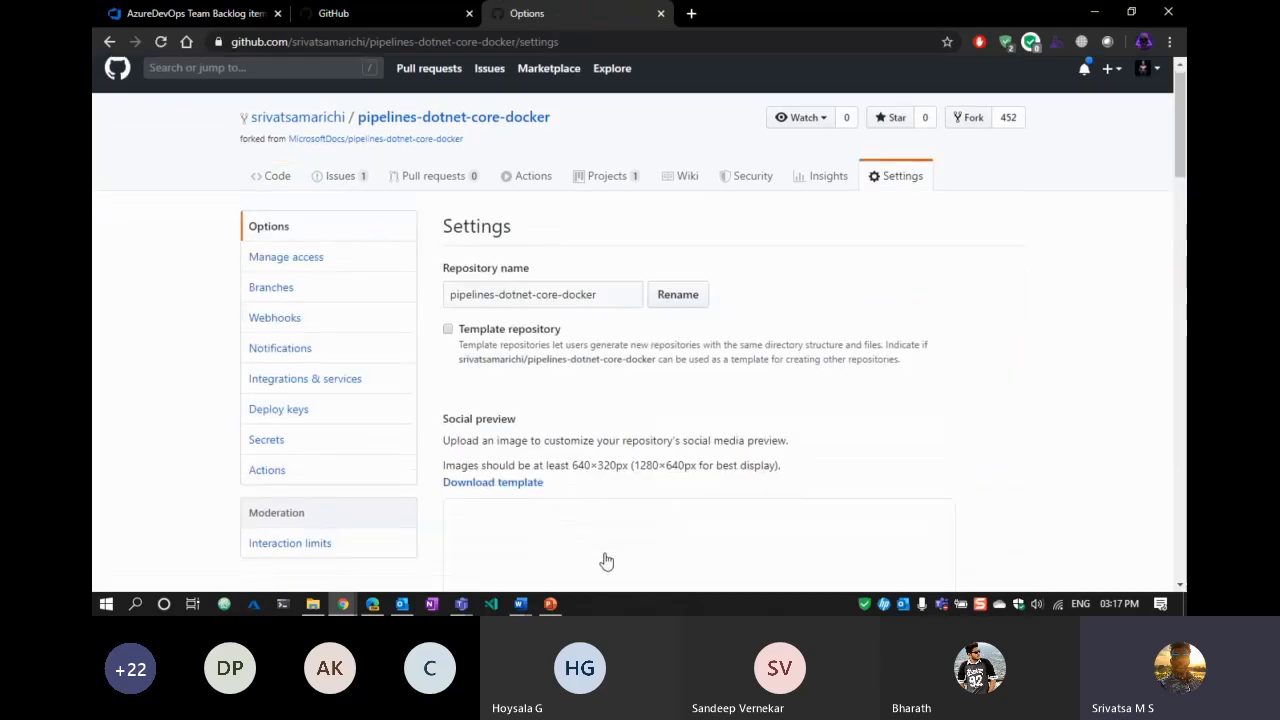
scroll(606, 561, down, 8)
scroll(617, 537, up, 2)
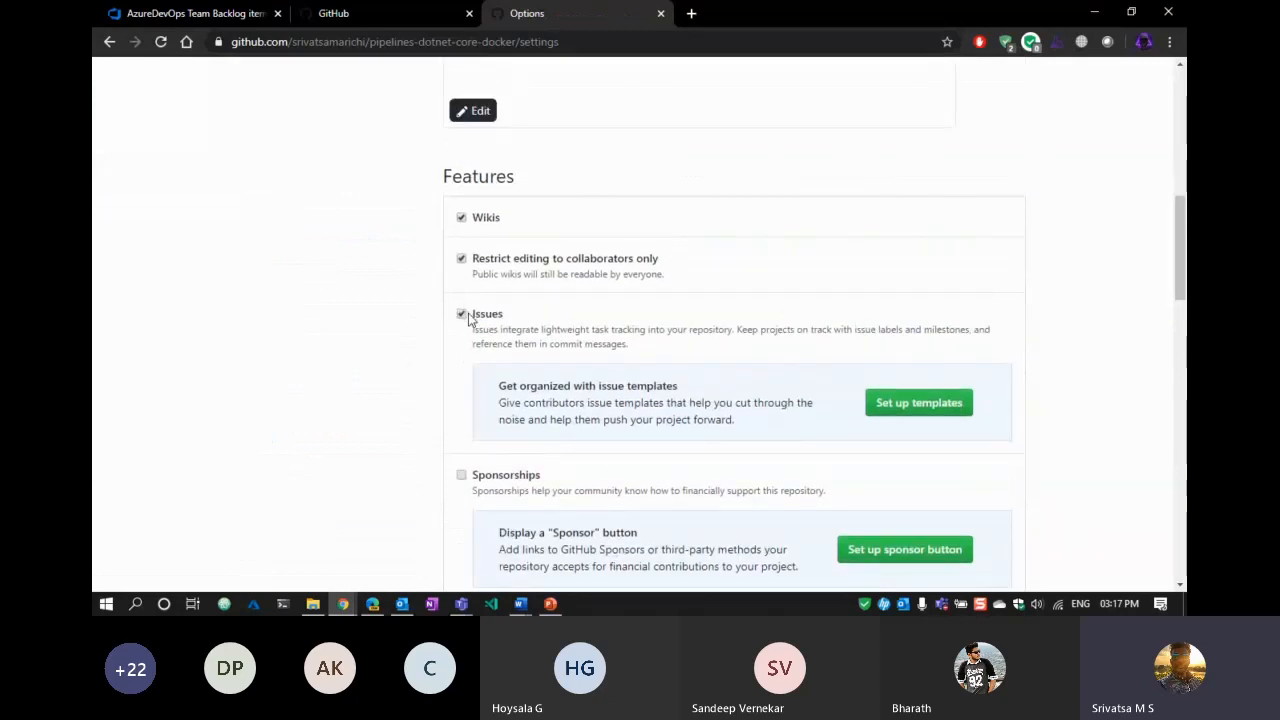
drag(561, 324, 797, 322)
click(822, 348)
scroll(657, 363, up, 6)
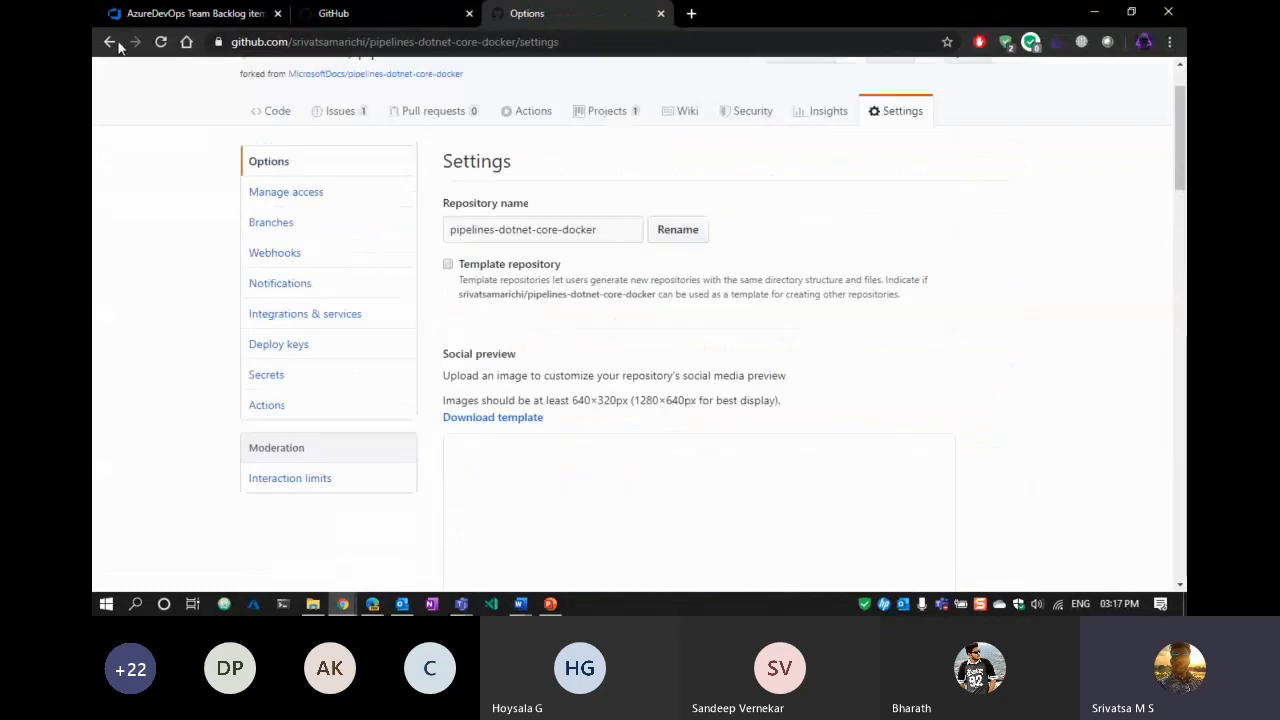
scroll(683, 297, up, 1)
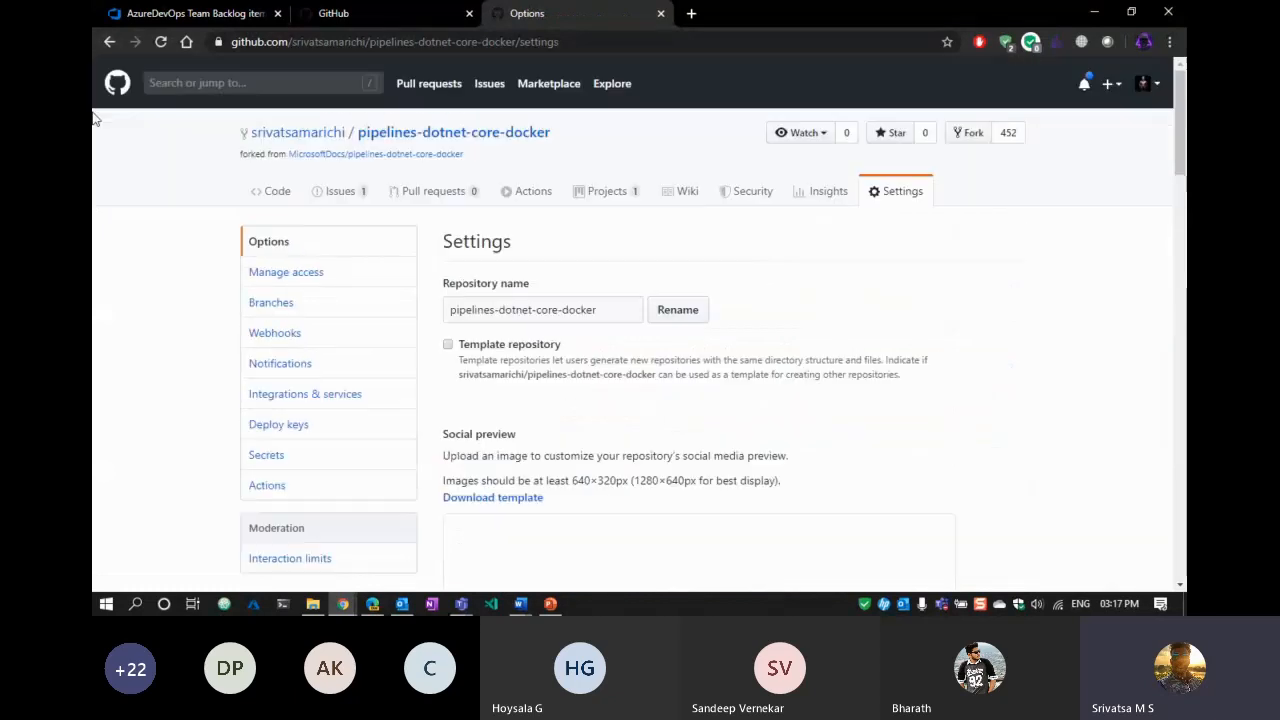
click(111, 42)
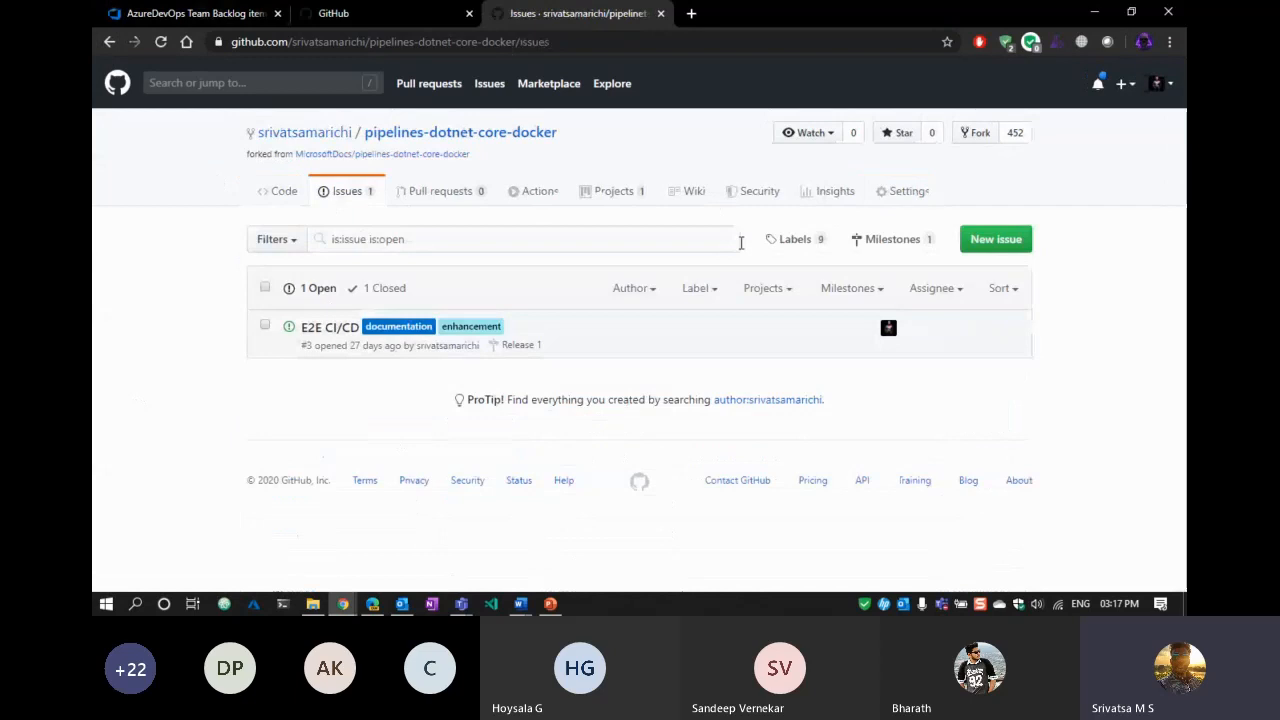
click(795, 241)
scroll(1078, 340, down, 5)
scroll(1078, 349, up, 4)
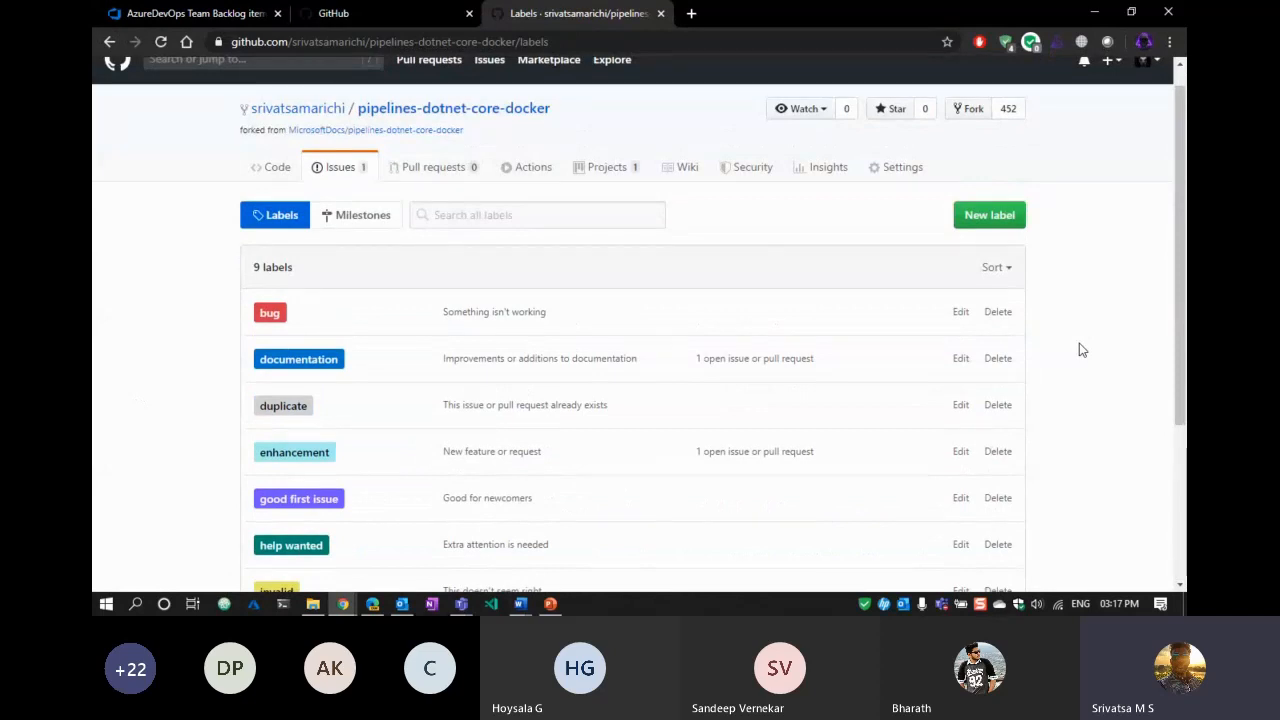
scroll(1086, 338, down, 3)
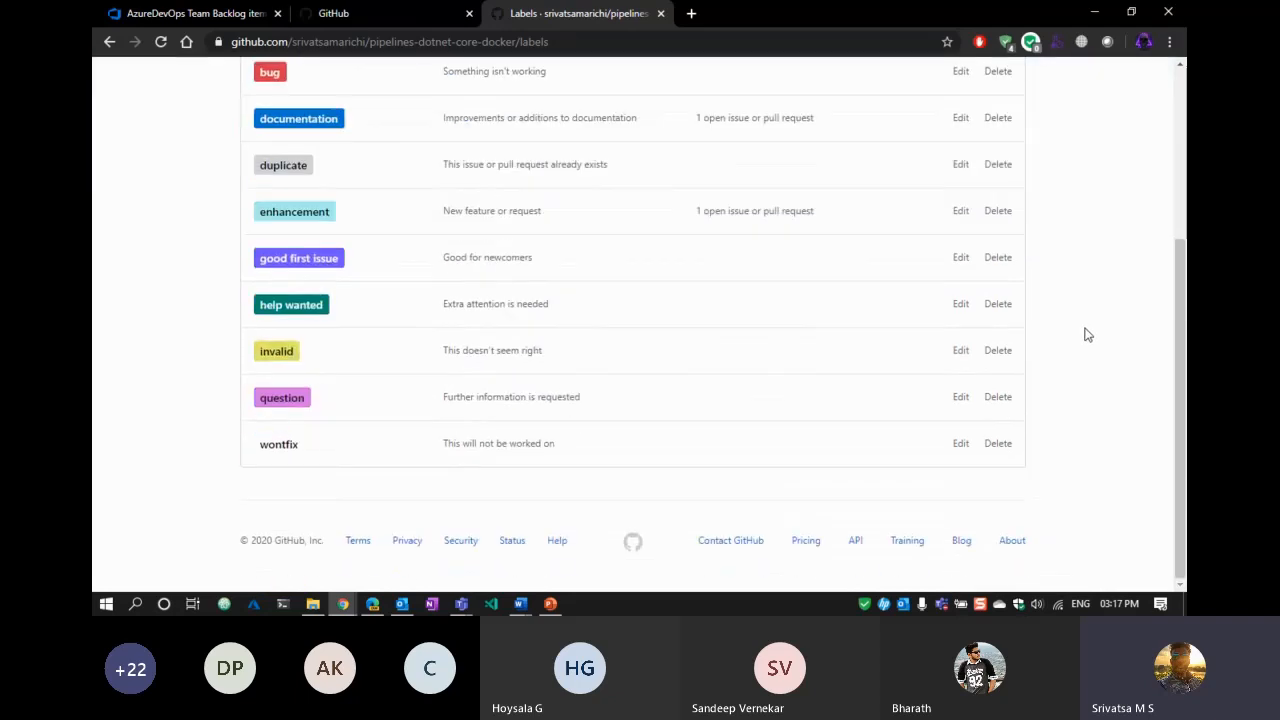
scroll(1088, 335, up, 3)
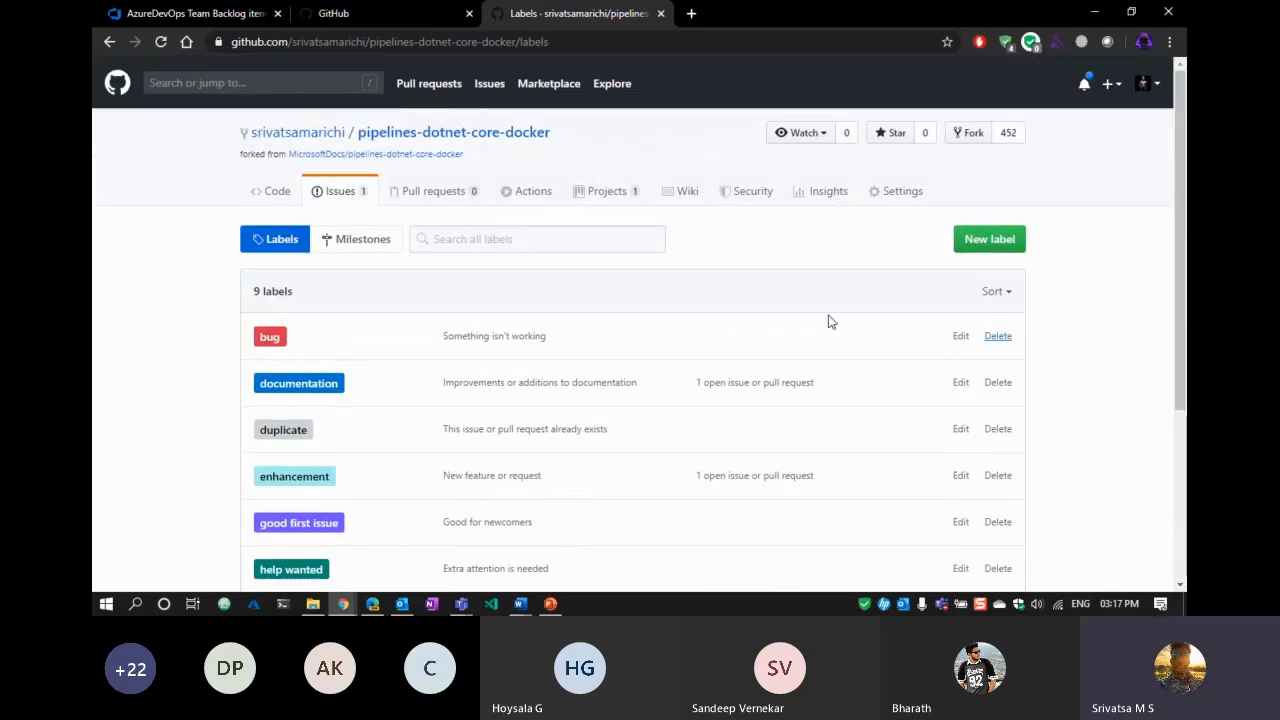
scroll(575, 390, down, 1)
scroll(575, 390, down, 3)
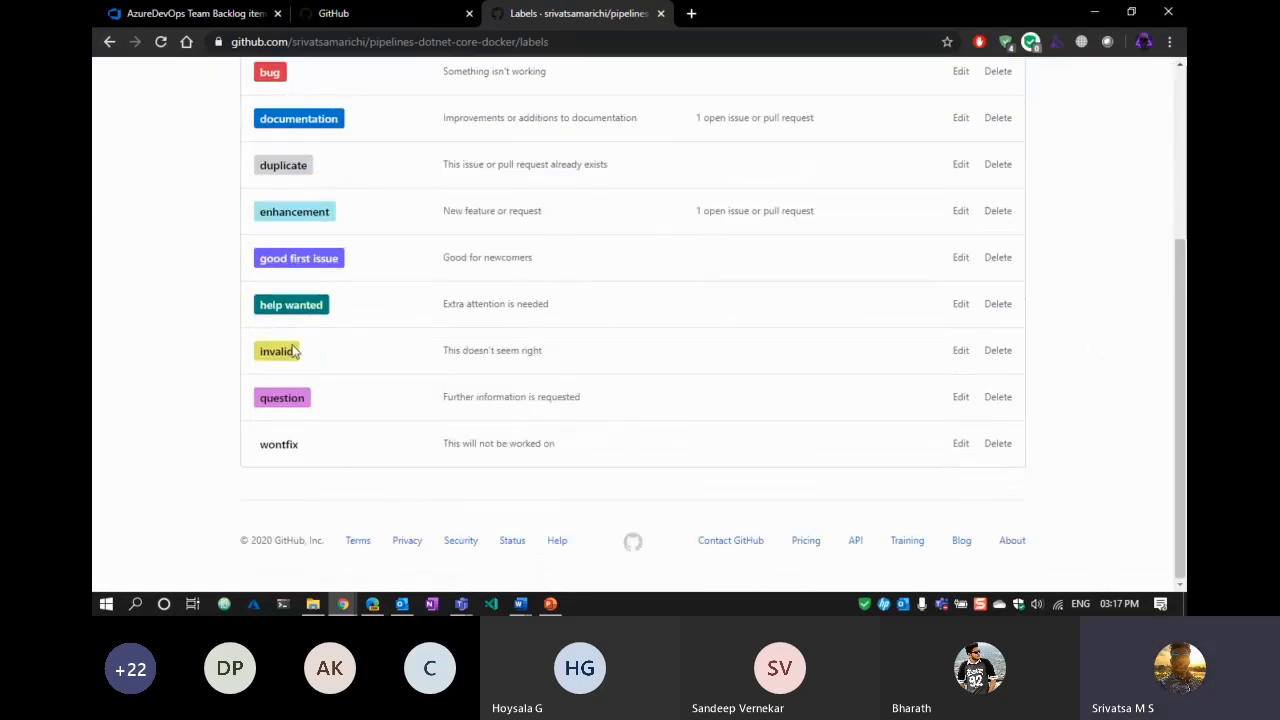
scroll(286, 451, up, 3)
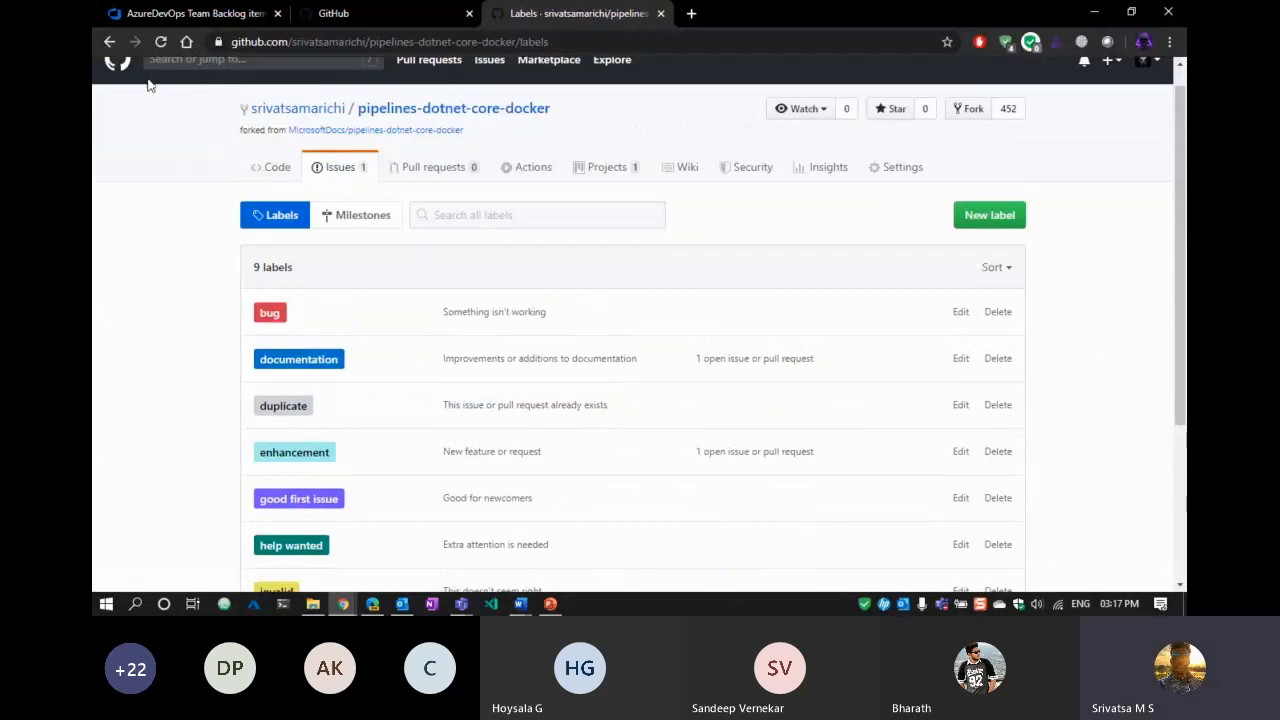
click(110, 42)
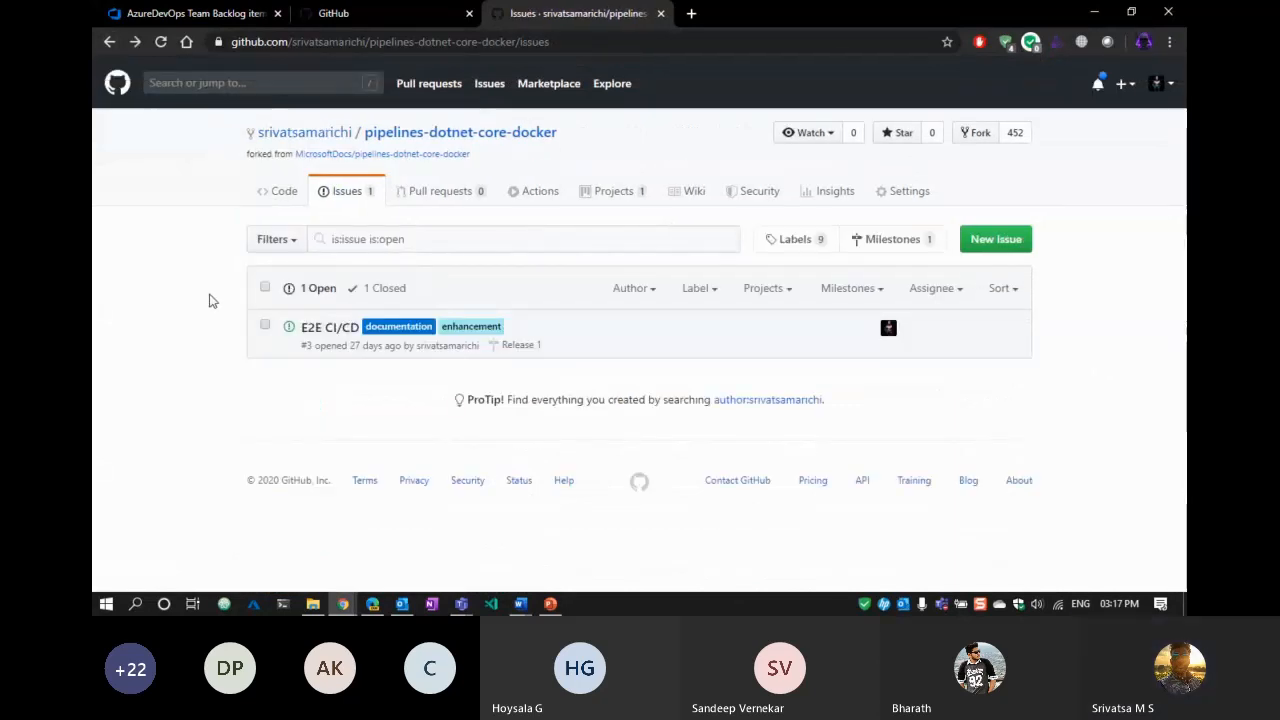
Review the Release 1 milestone's due date and 50% progress, then list its open issues.
click(894, 249)
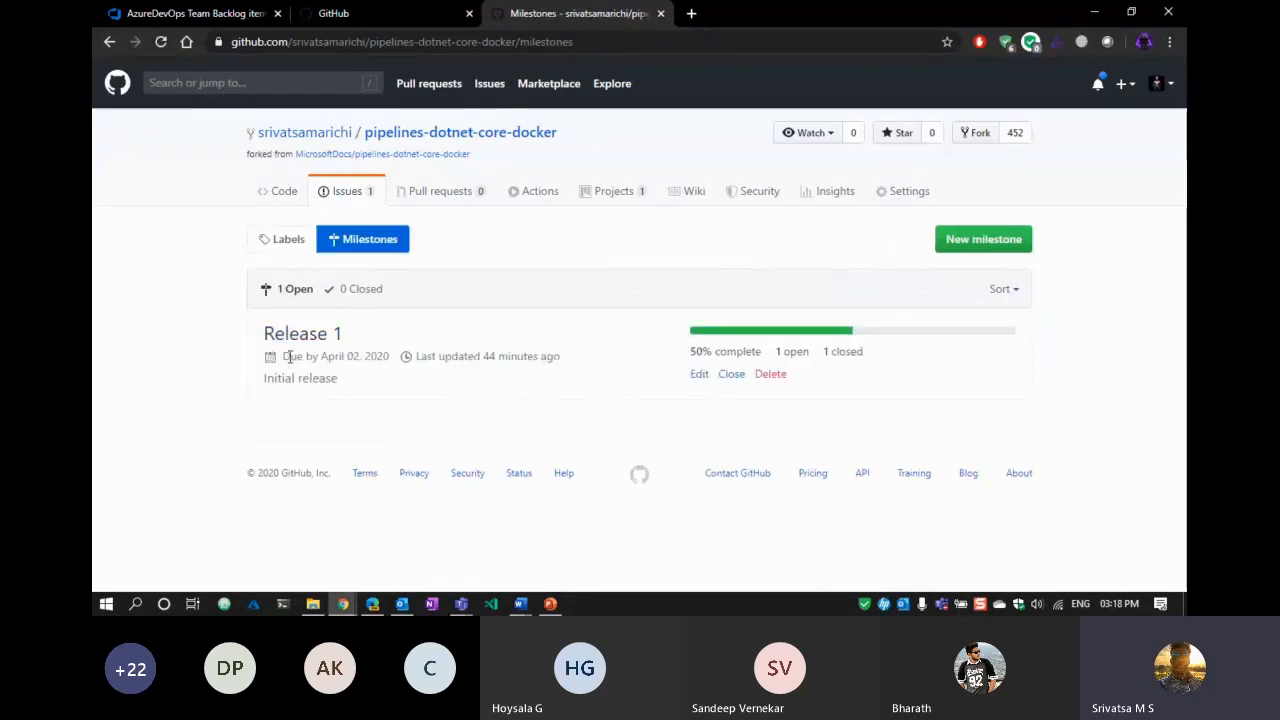
drag(289, 357, 392, 357)
click(405, 426)
drag(692, 352, 770, 355)
click(940, 436)
click(797, 360)
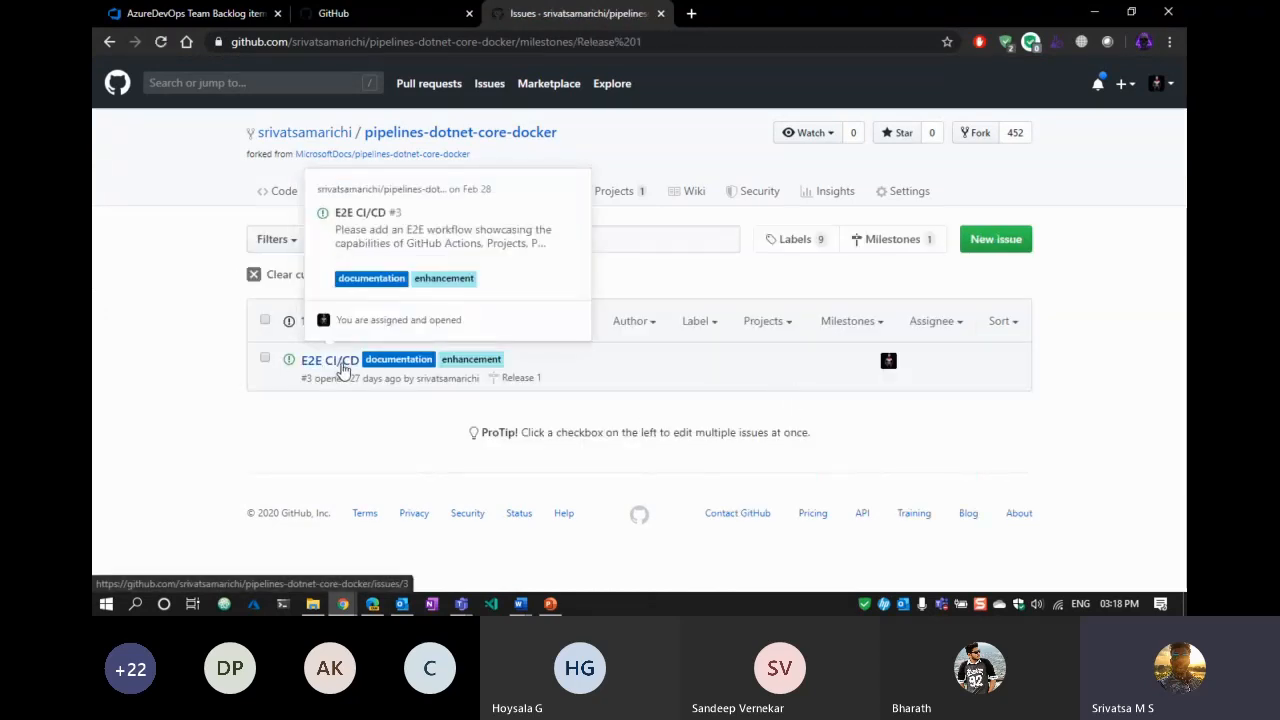
Open issue #3 'E2E CI/CD' and review its title and description.
click(343, 370)
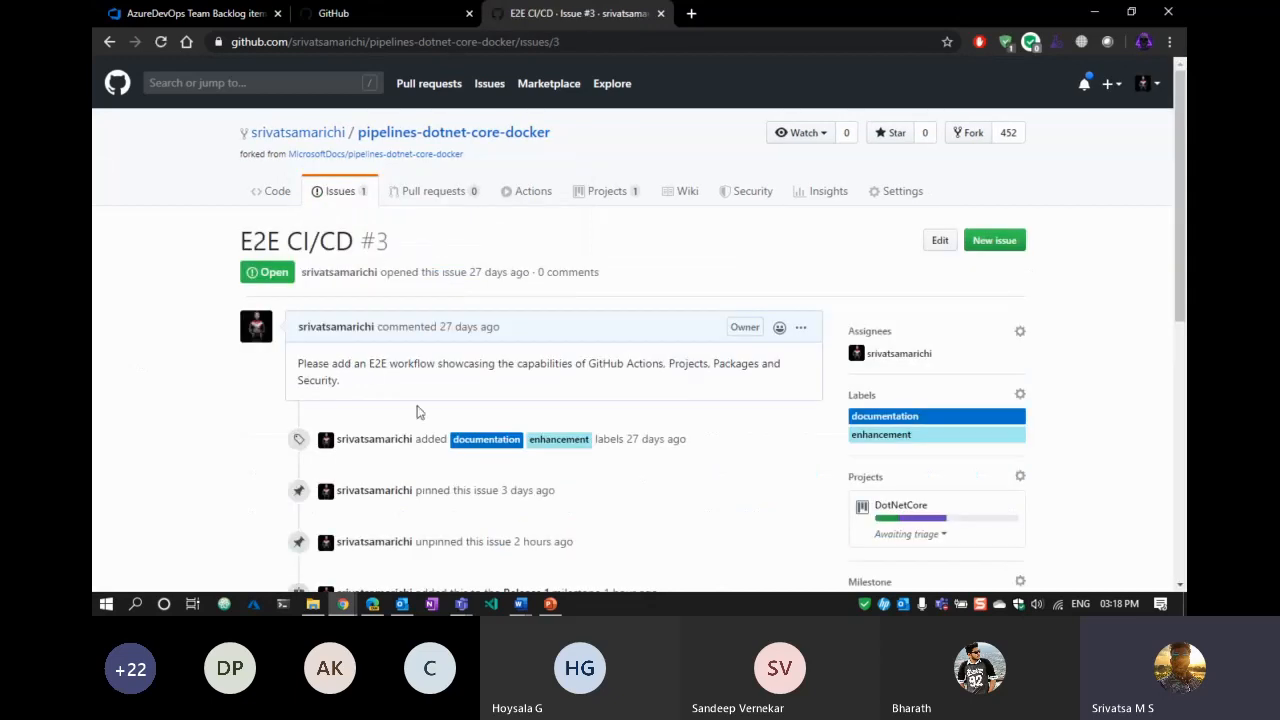
drag(365, 393, 294, 366)
click(106, 434)
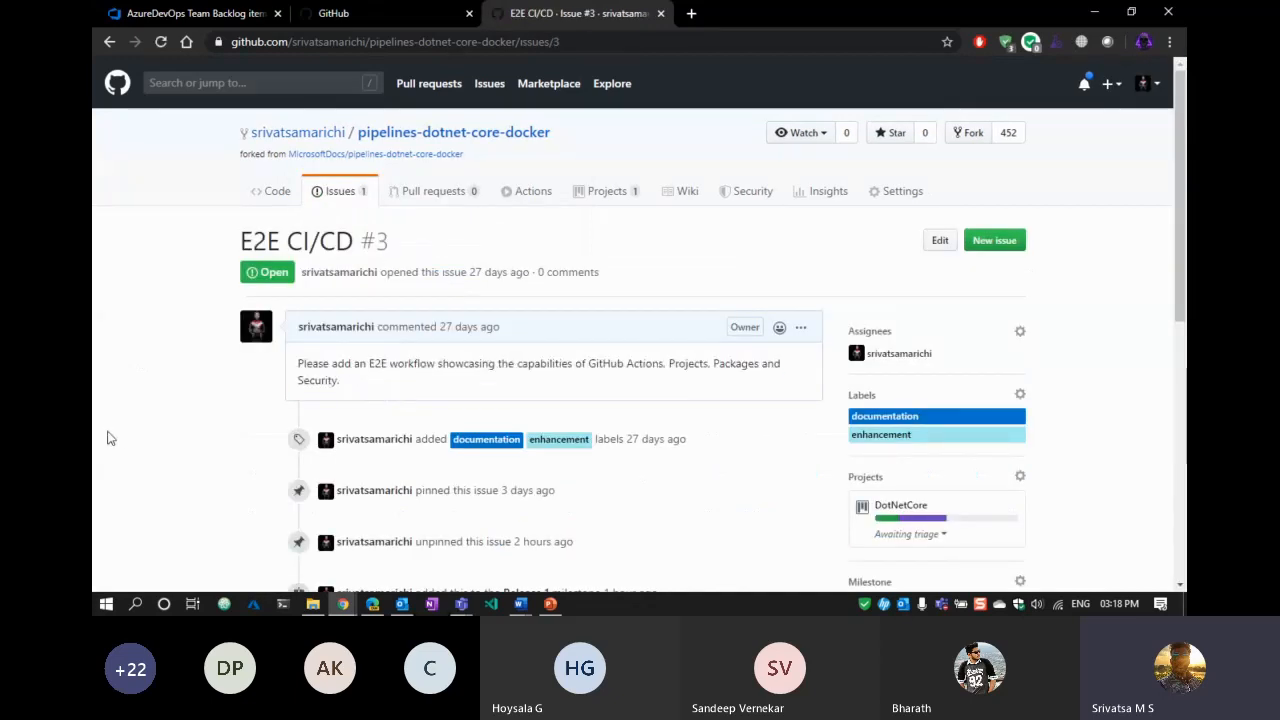
scroll(96, 436, down, 3)
scroll(96, 440, up, 3)
drag(240, 244, 384, 243)
click(327, 241)
click(594, 250)
scroll(93, 358, down, 1)
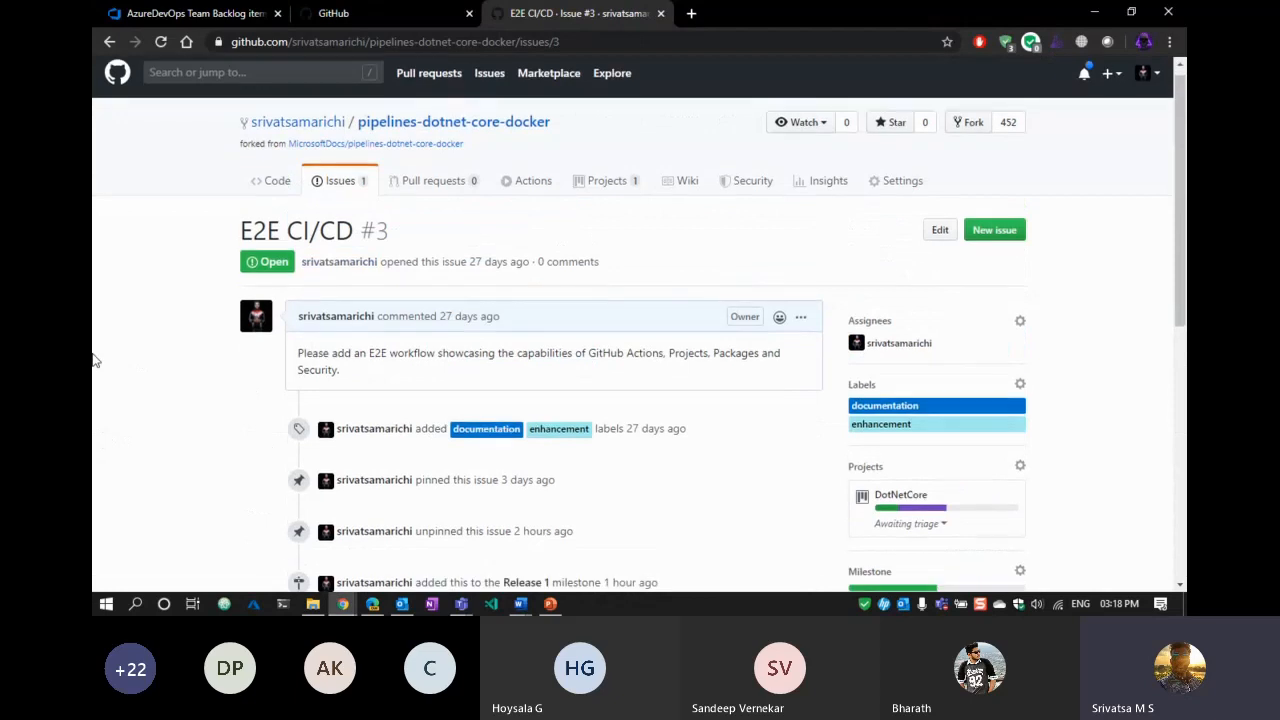
scroll(93, 358, down, 4)
scroll(102, 358, up, 4)
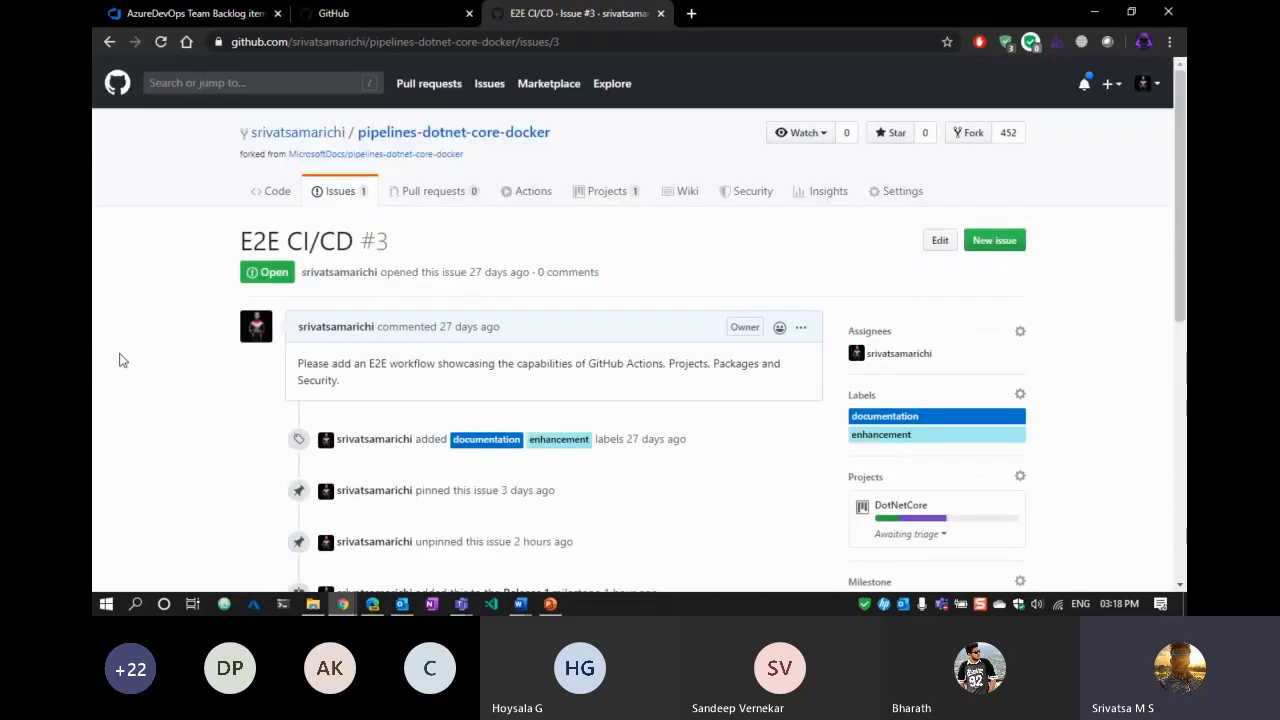
scroll(1000, 380, down, 1)
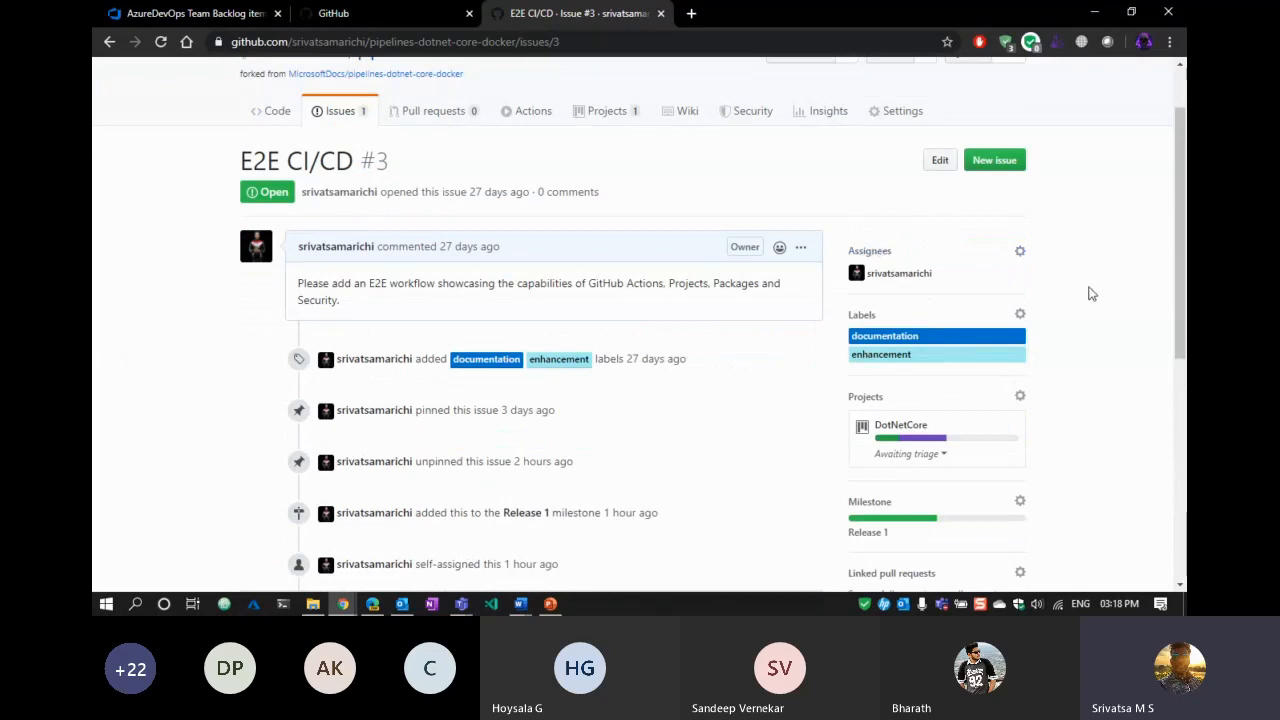
scroll(1096, 300, down, 2)
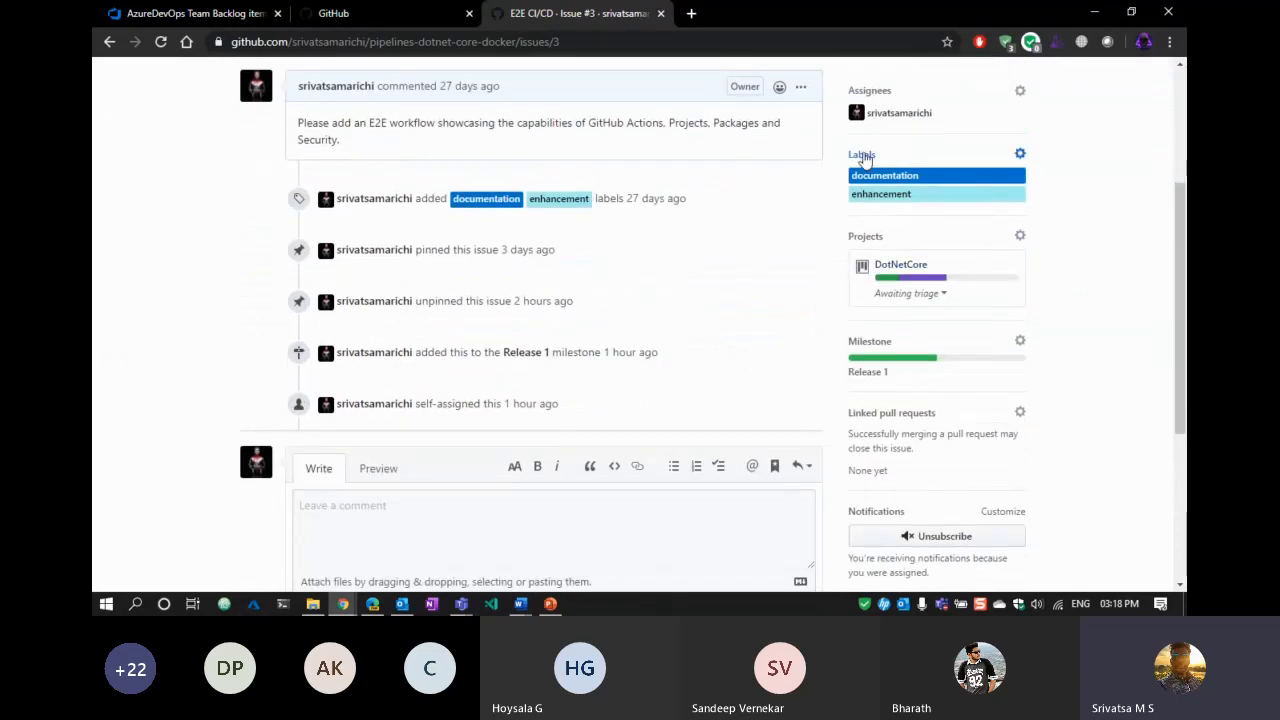
Look through the issue's label list without changing labels, then scroll back to the top.
click(886, 156)
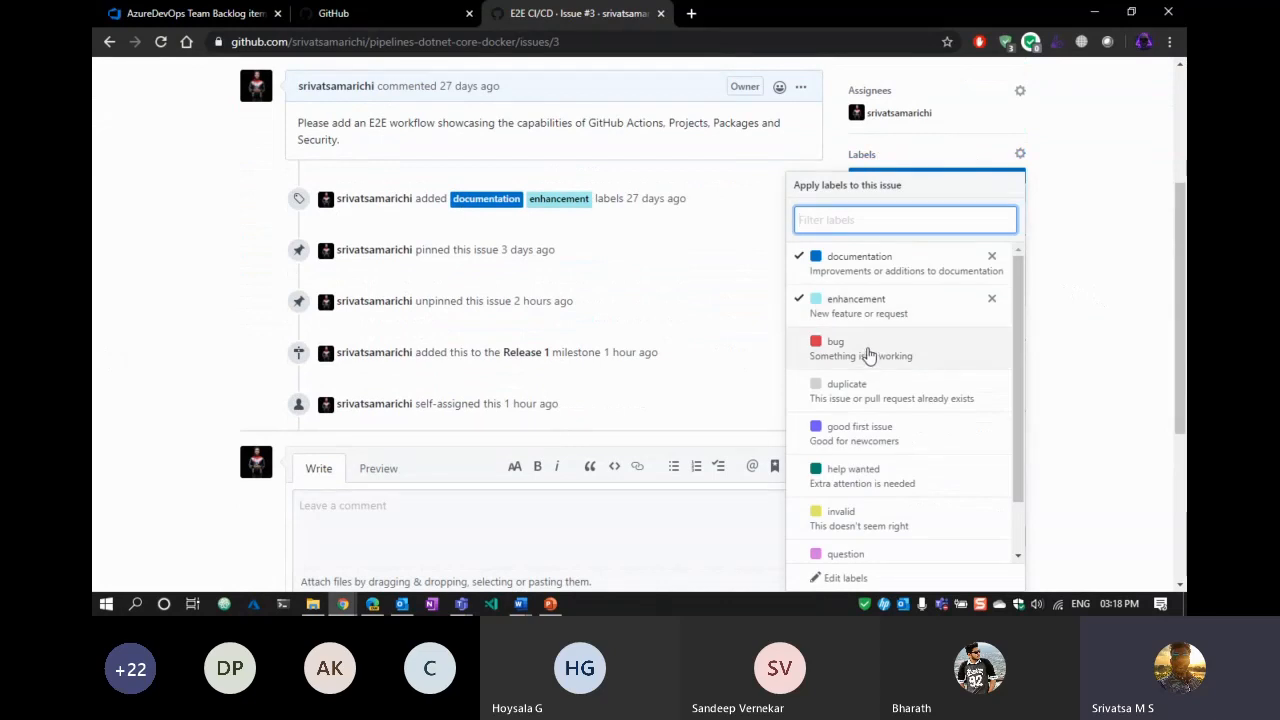
scroll(868, 357, down, 2)
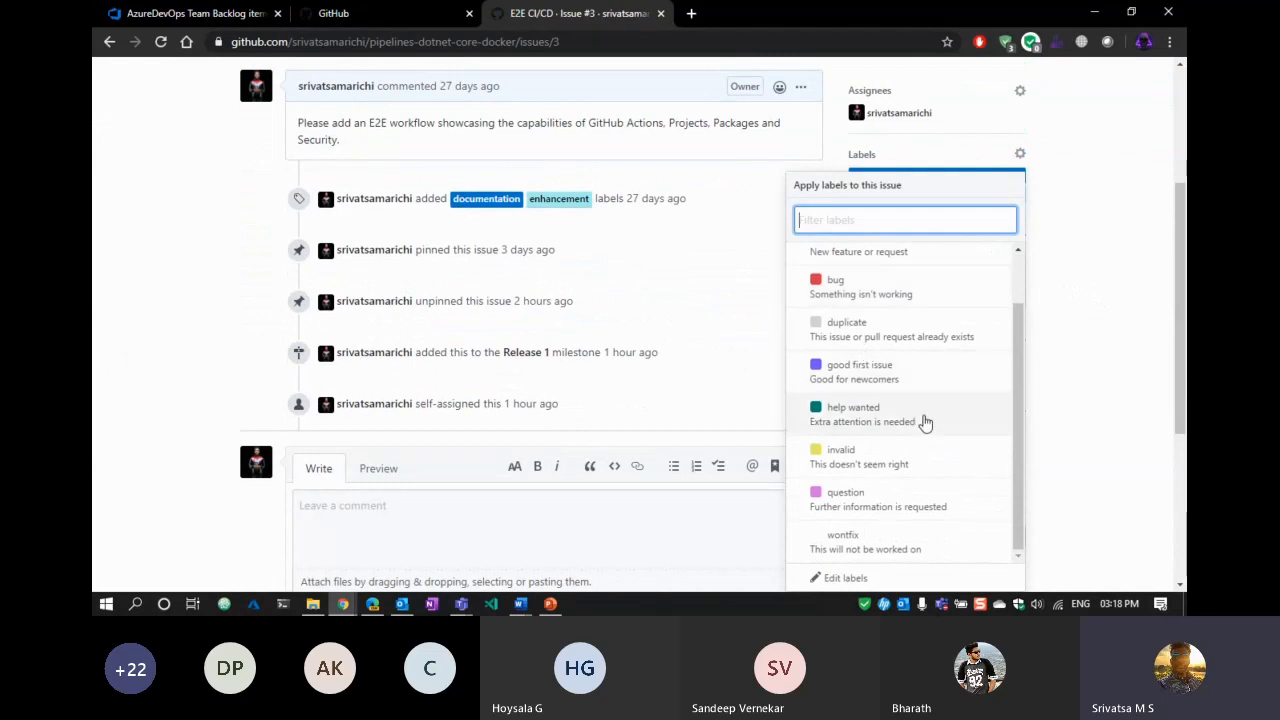
scroll(935, 418, down, 3)
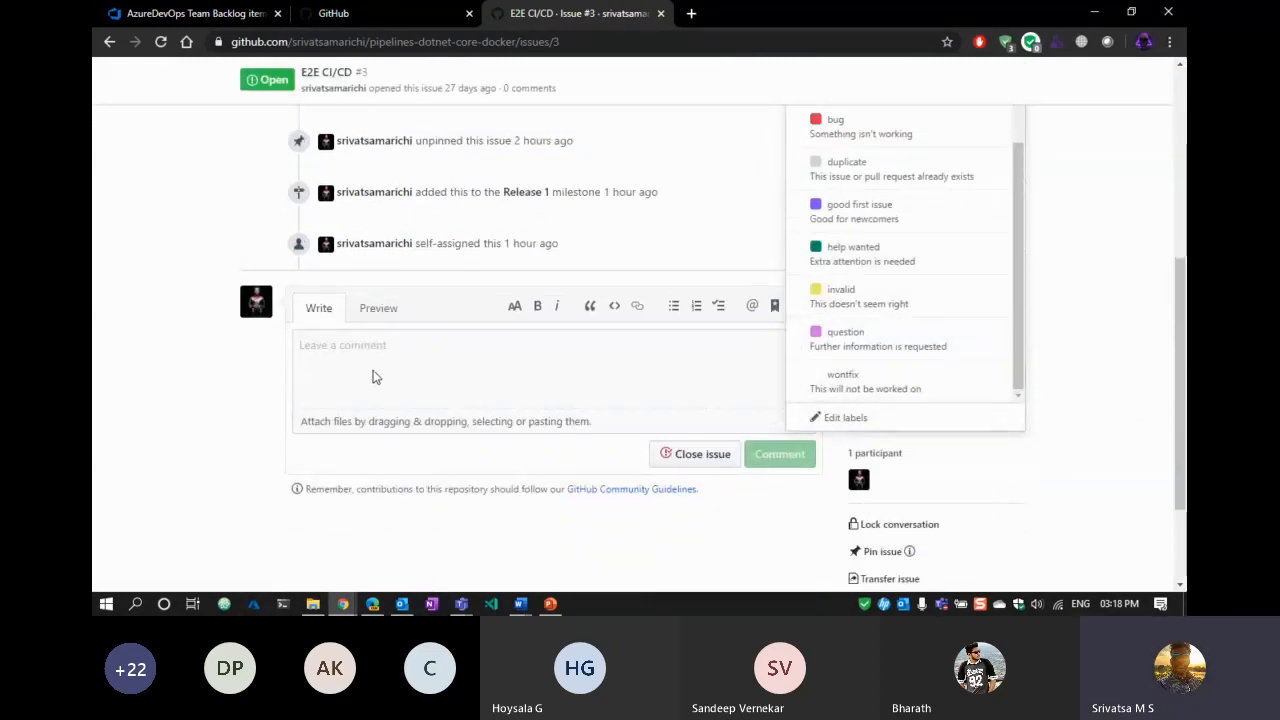
click(1096, 365)
scroll(1098, 368, up, 2)
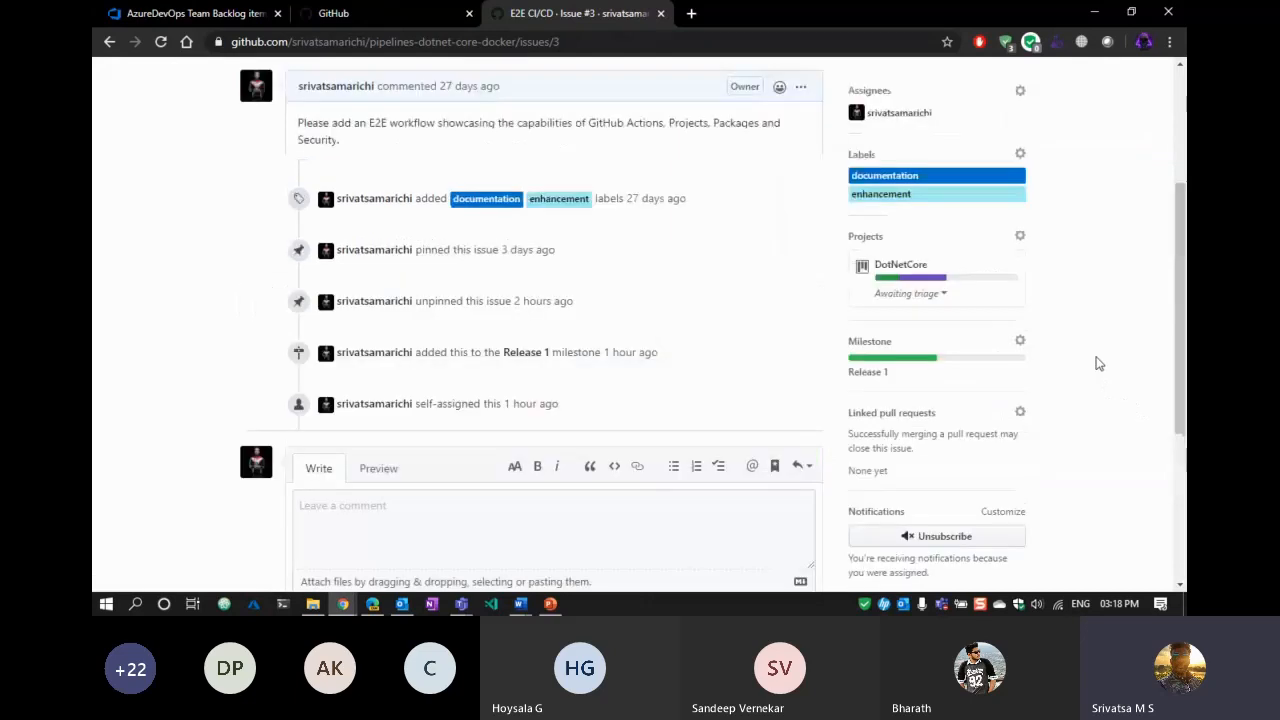
scroll(1100, 370, up, 2)
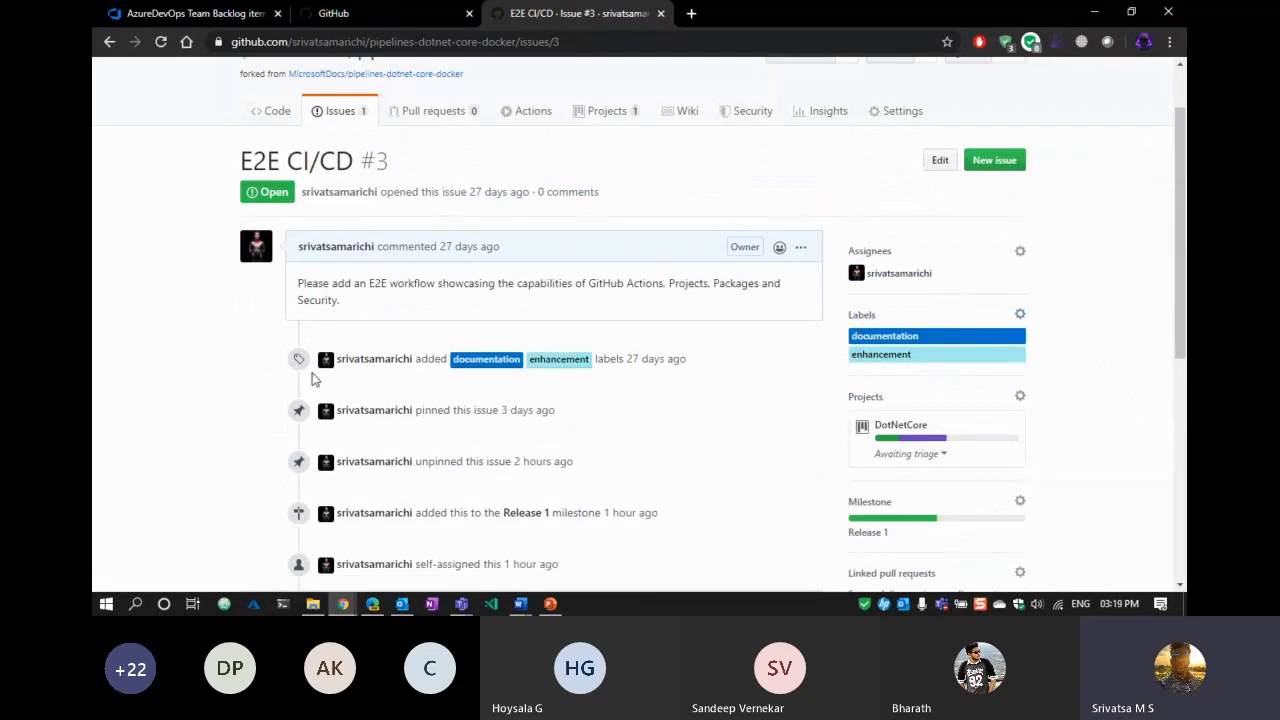
scroll(224, 360, up, 1)
scroll(224, 360, up, 1)
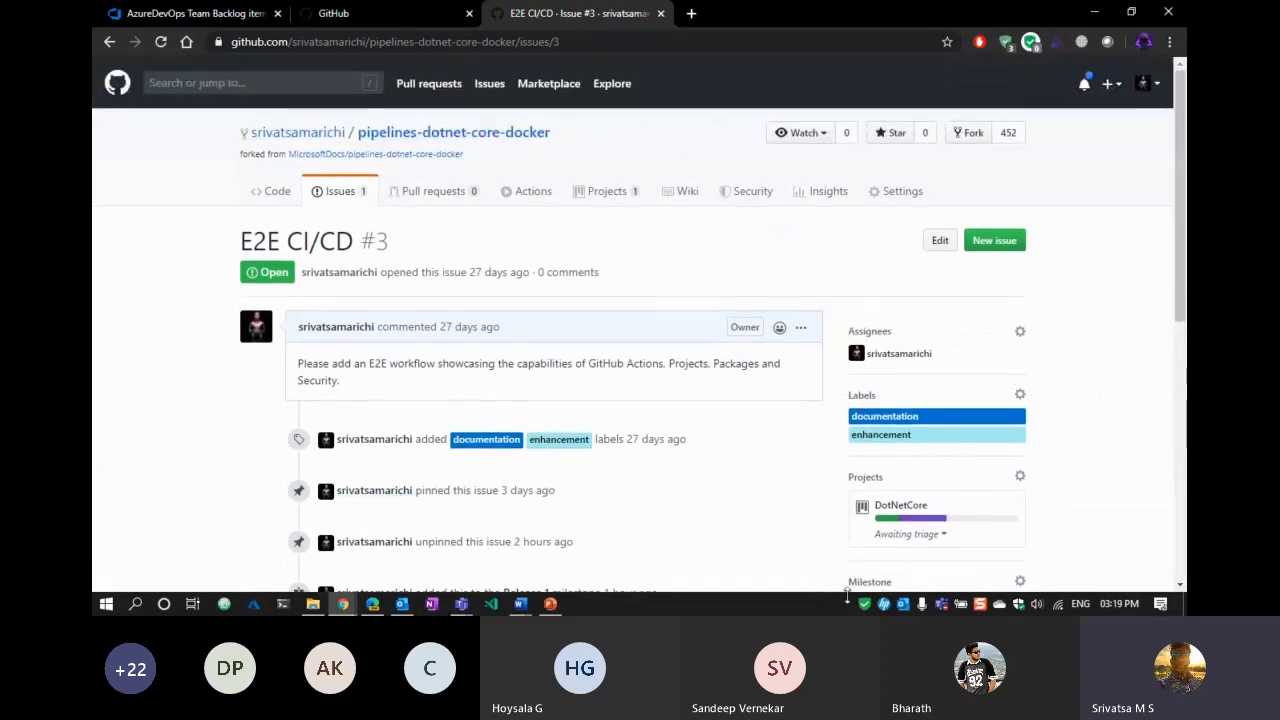
scroll(850, 450, down, 2)
click(863, 320)
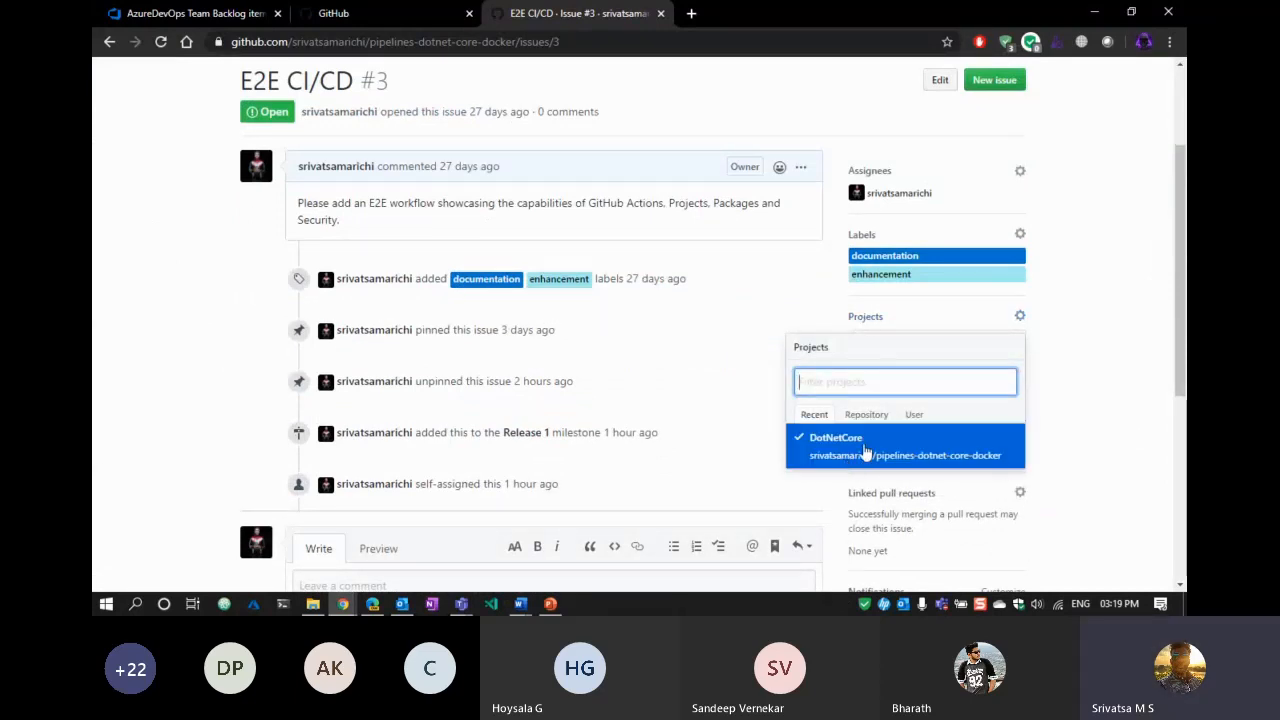
click(1061, 452)
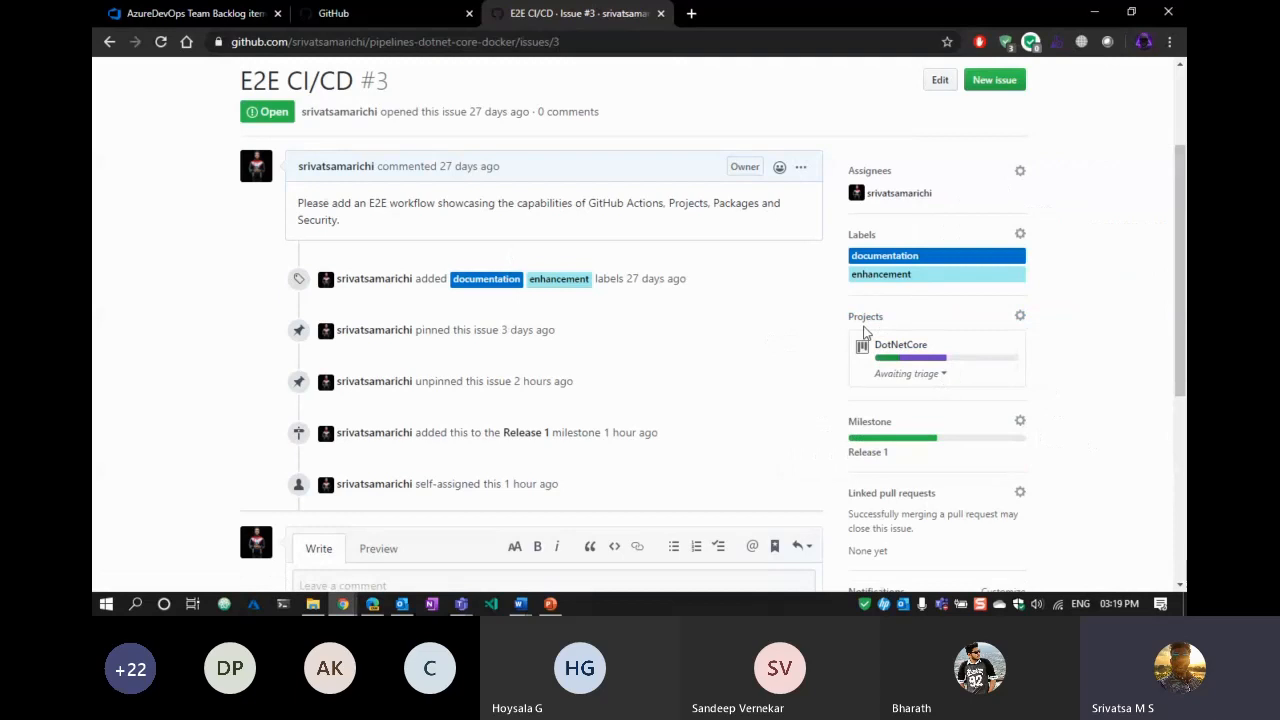
scroll(865, 332, down, 2)
click(880, 262)
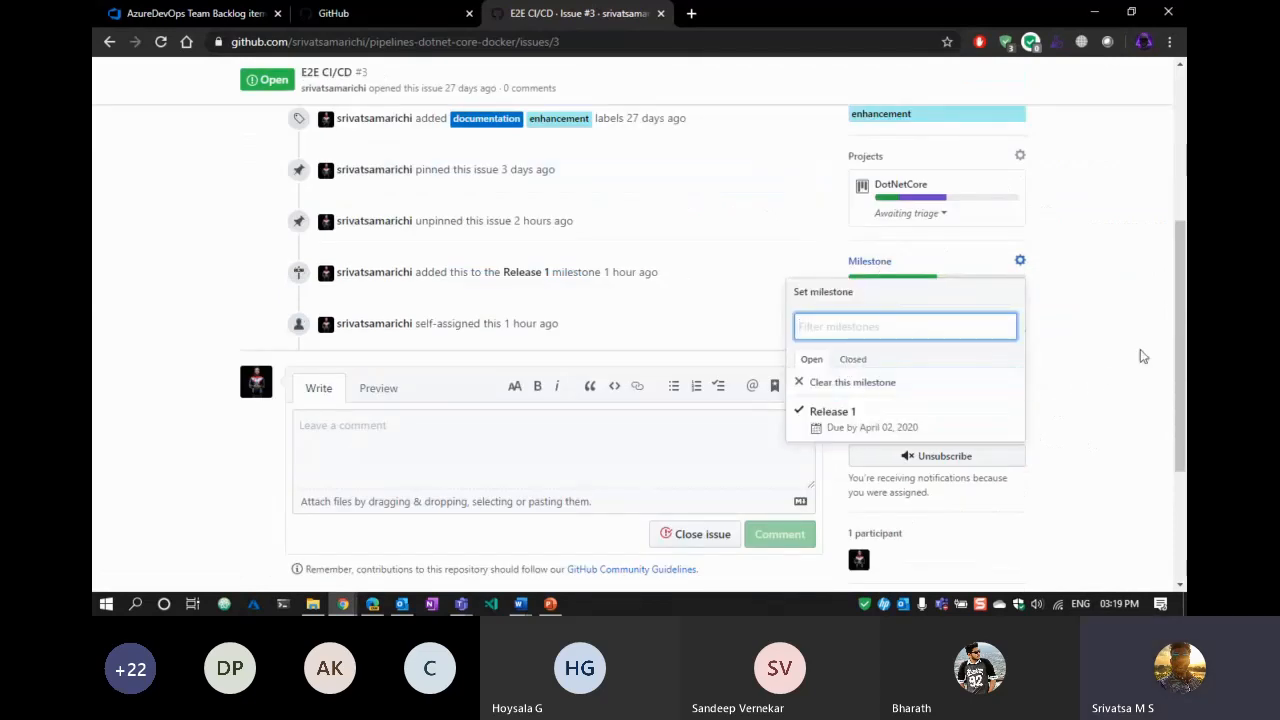
click(1105, 362)
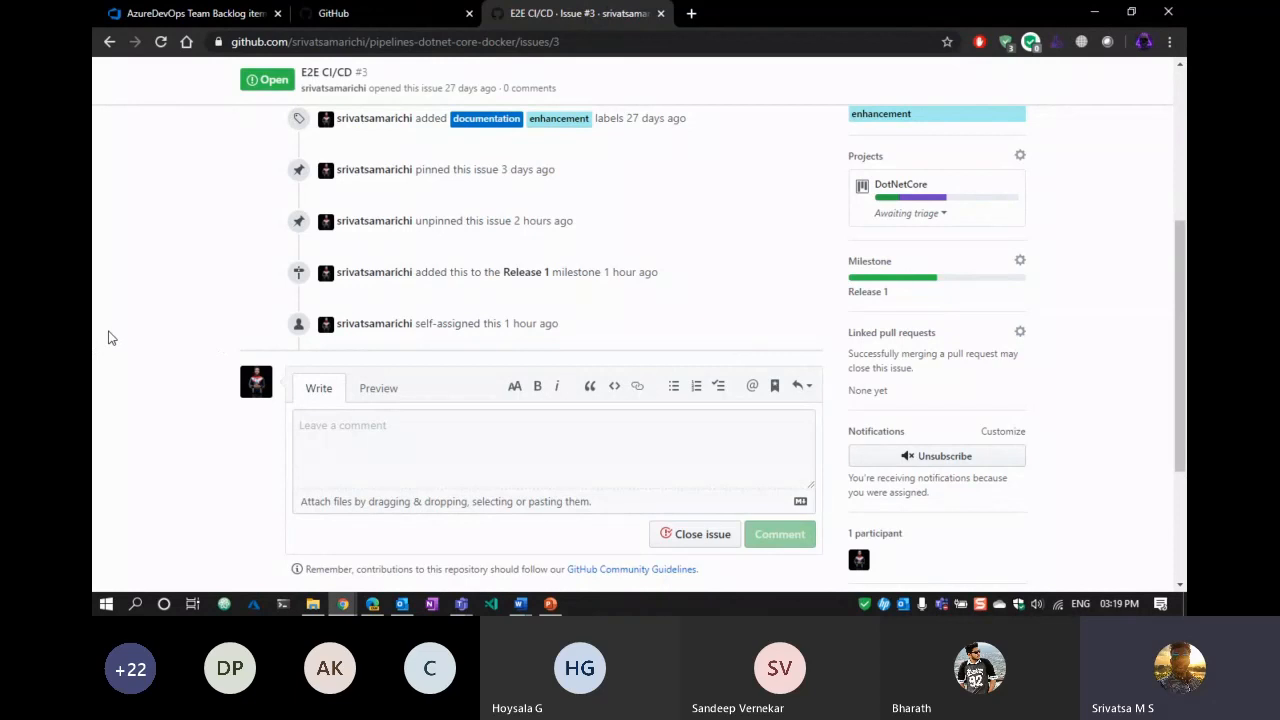
click(897, 336)
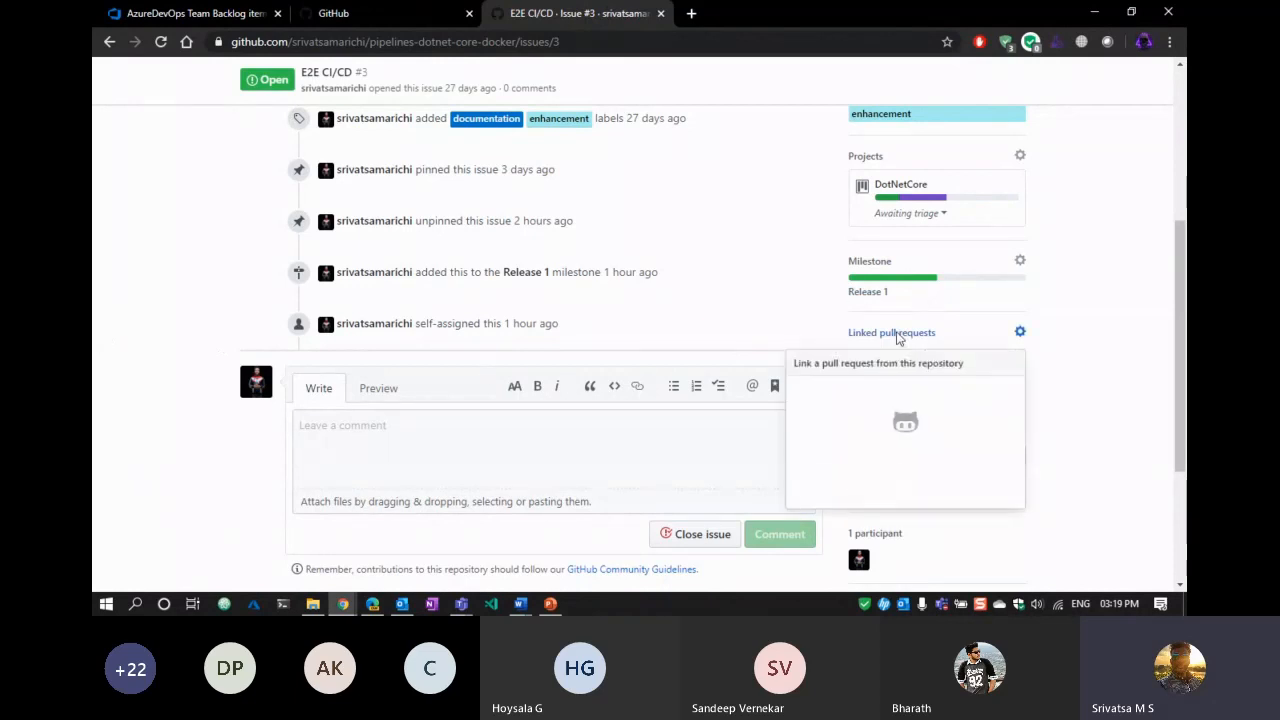
scroll(1128, 354, down, 3)
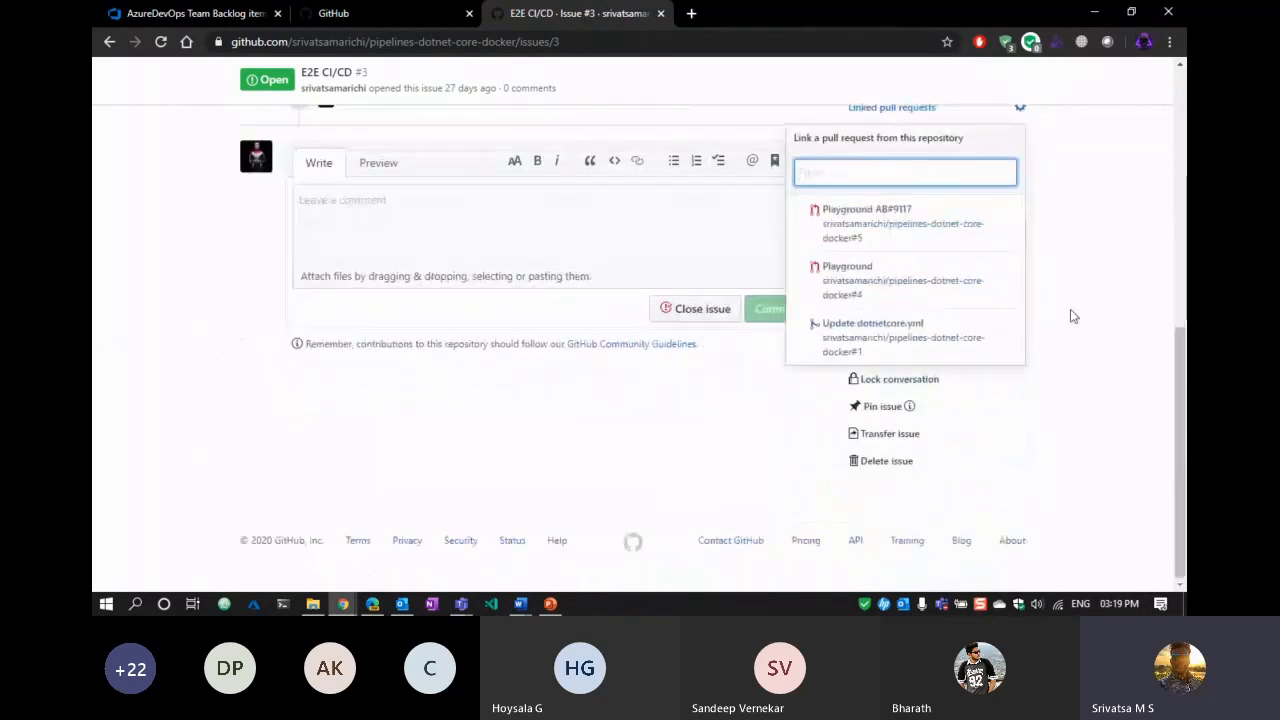
click(1128, 257)
scroll(1132, 265, up, 2)
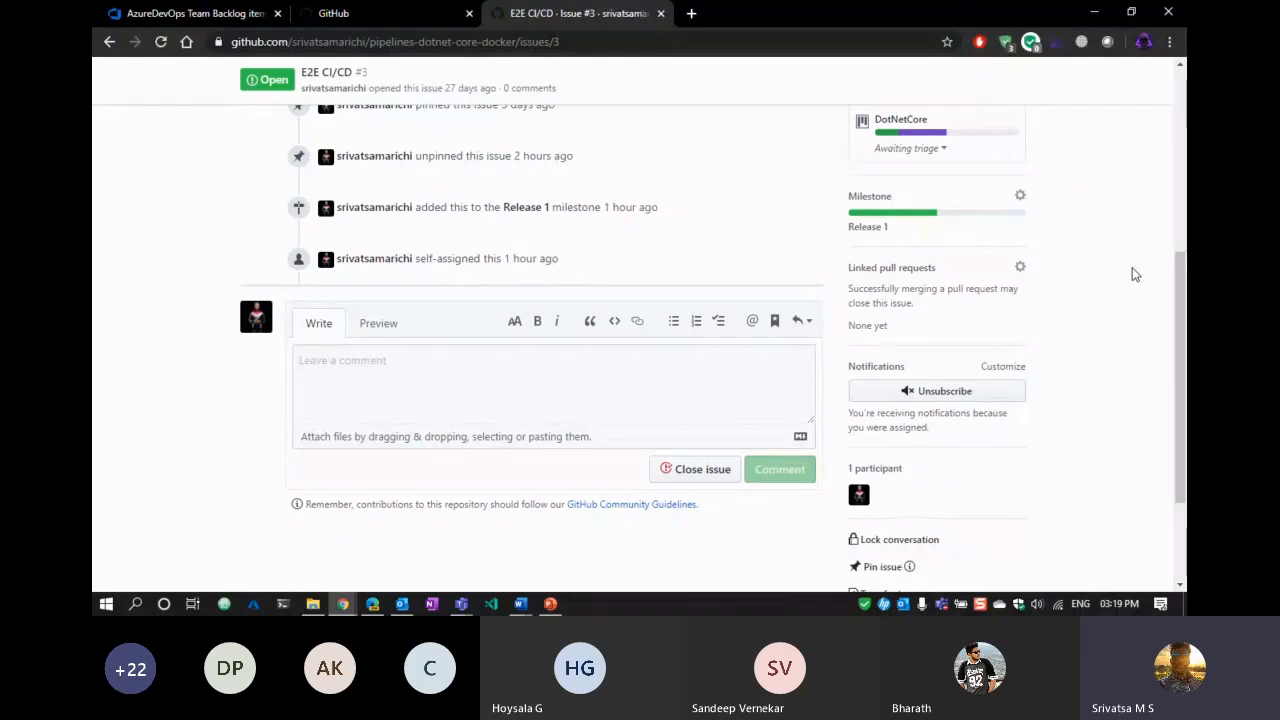
scroll(1181, 280, up, 1)
scroll(1175, 283, up, 4)
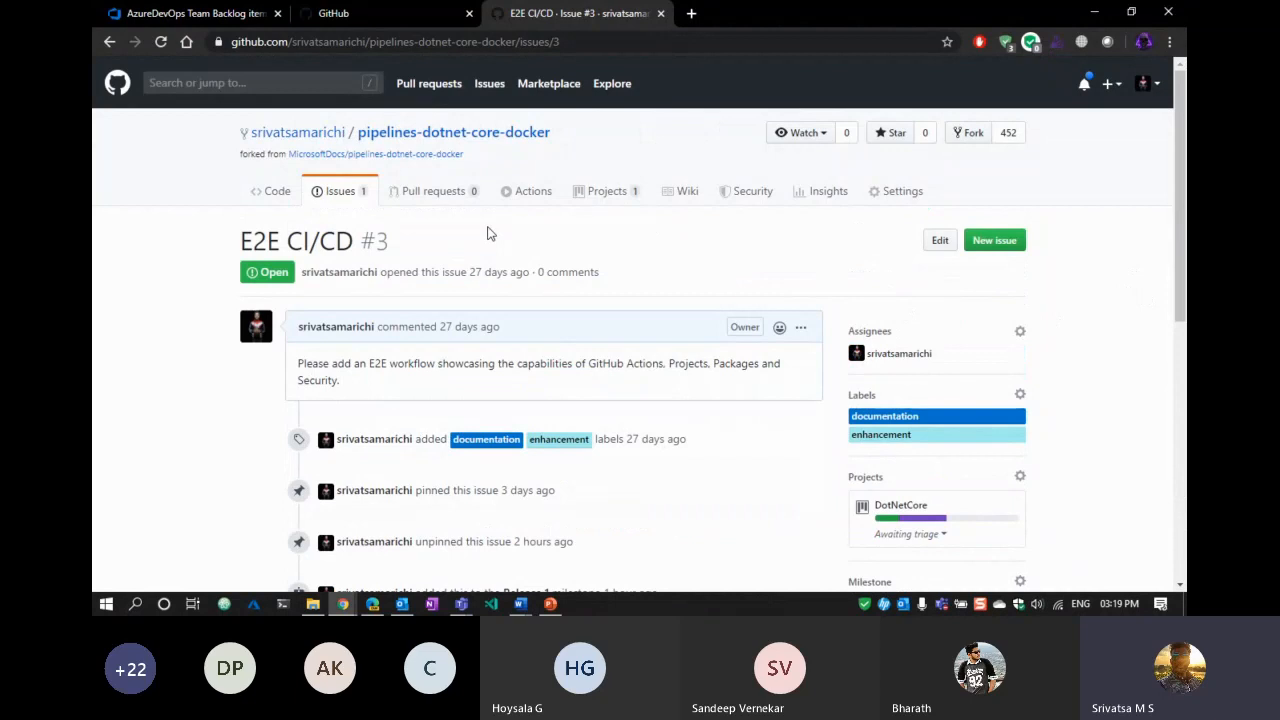
Leave the issue and return to the repository's Code page.
click(342, 193)
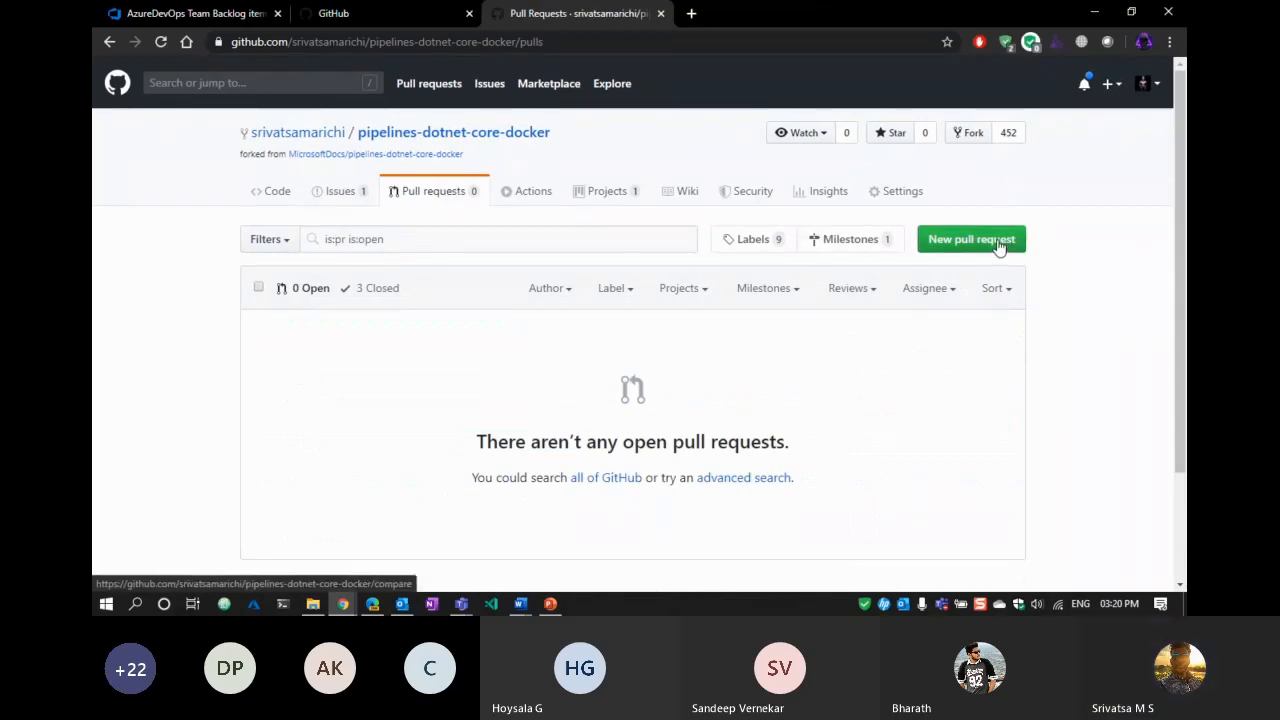
click(277, 191)
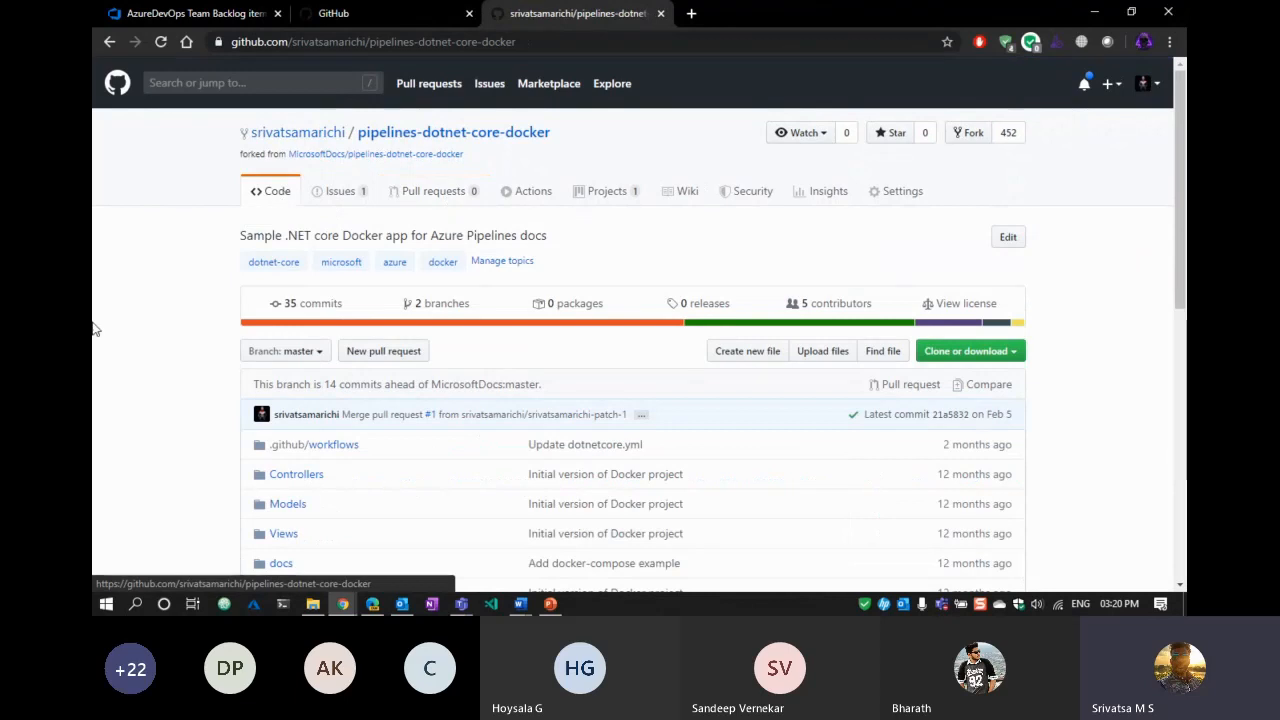
scroll(94, 332, down, 3)
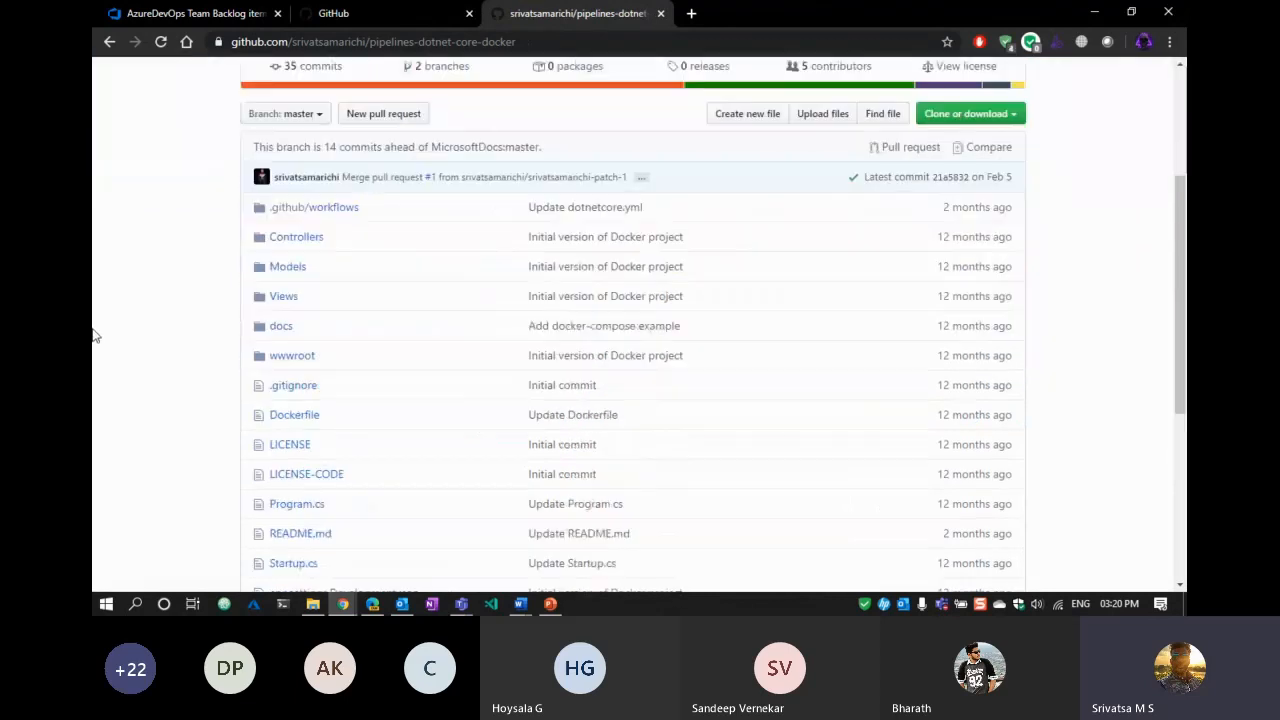
Switch to the playground branch and browse its file list and README.
click(319, 117)
click(313, 261)
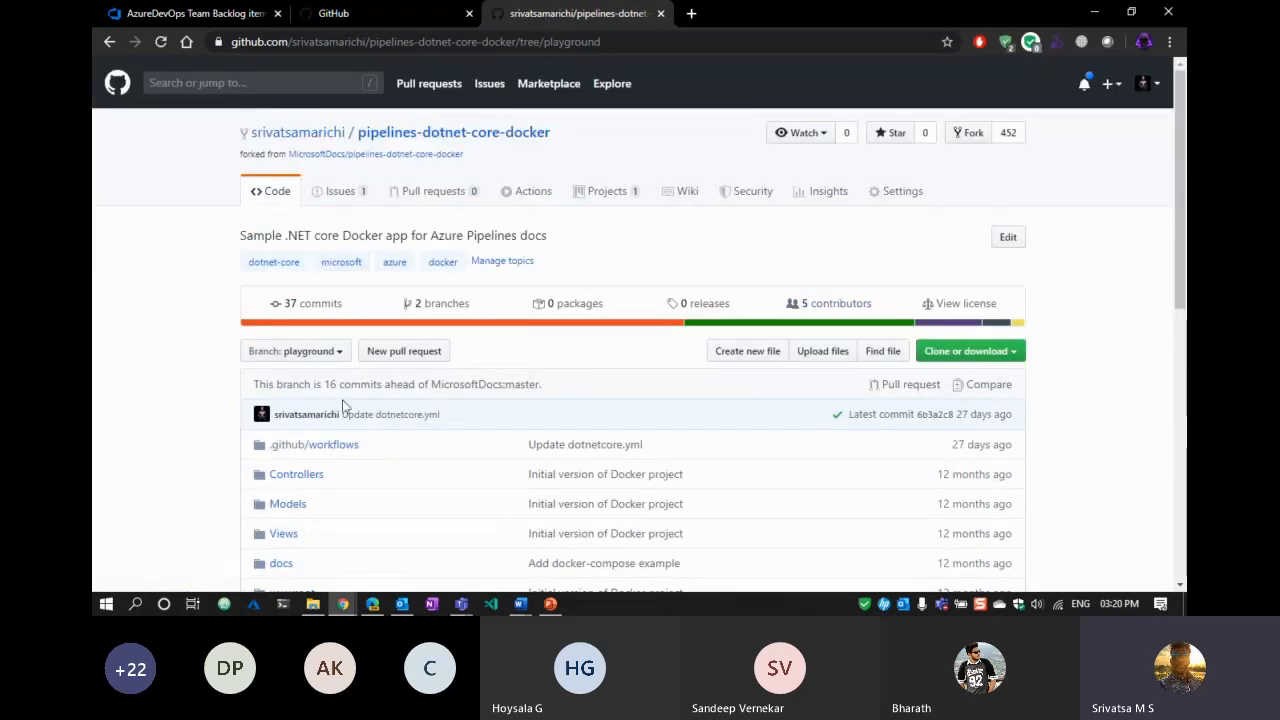
scroll(109, 289, down, 4)
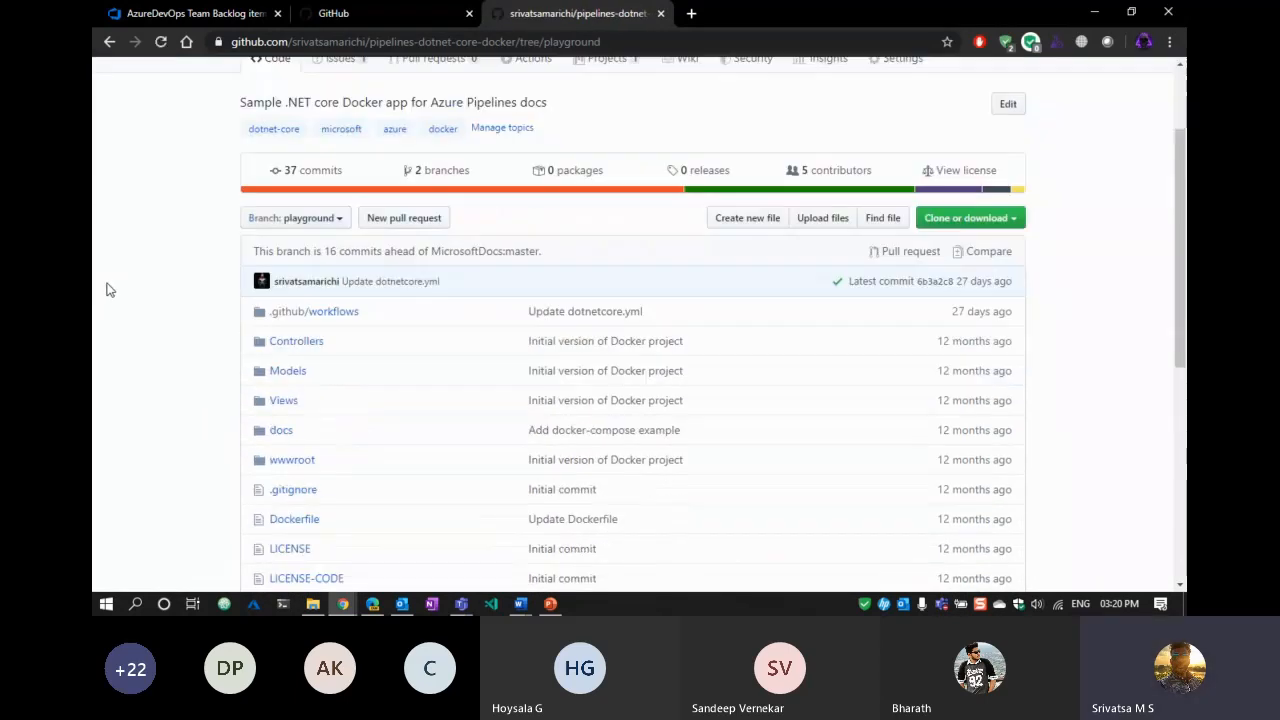
scroll(100, 289, down, 3)
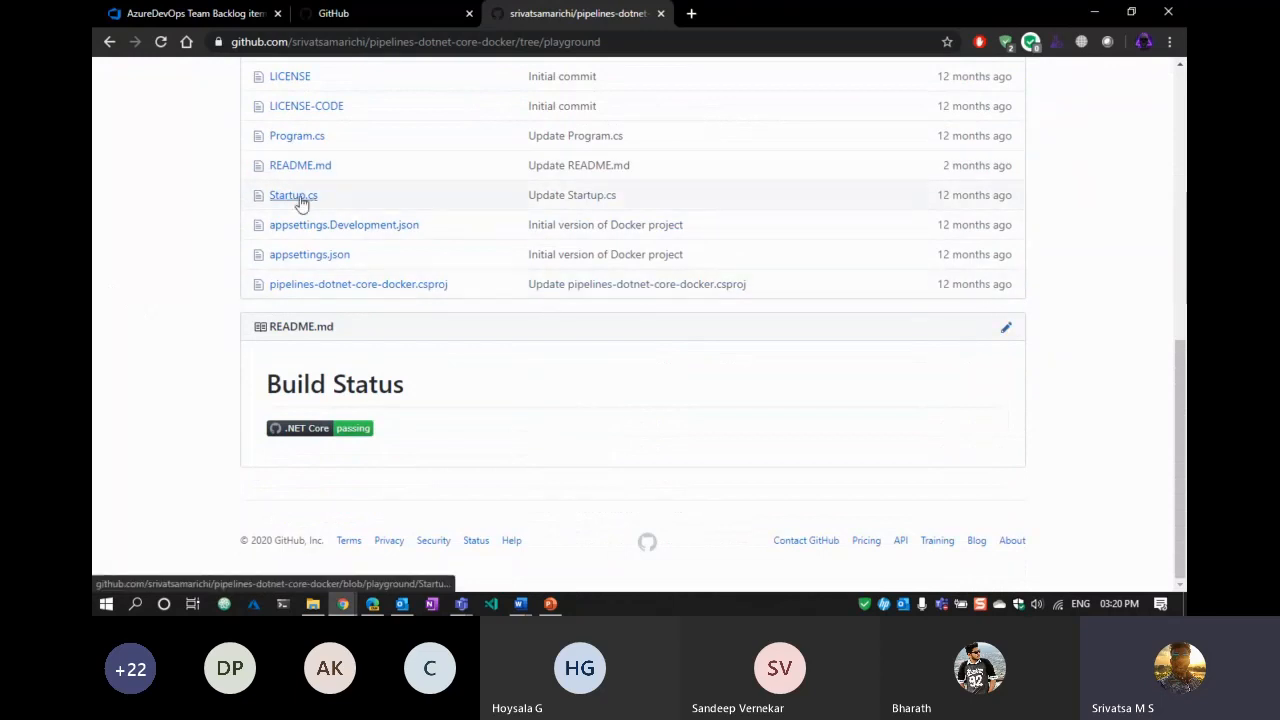
scroll(310, 215, up, 3)
scroll(364, 287, down, 3)
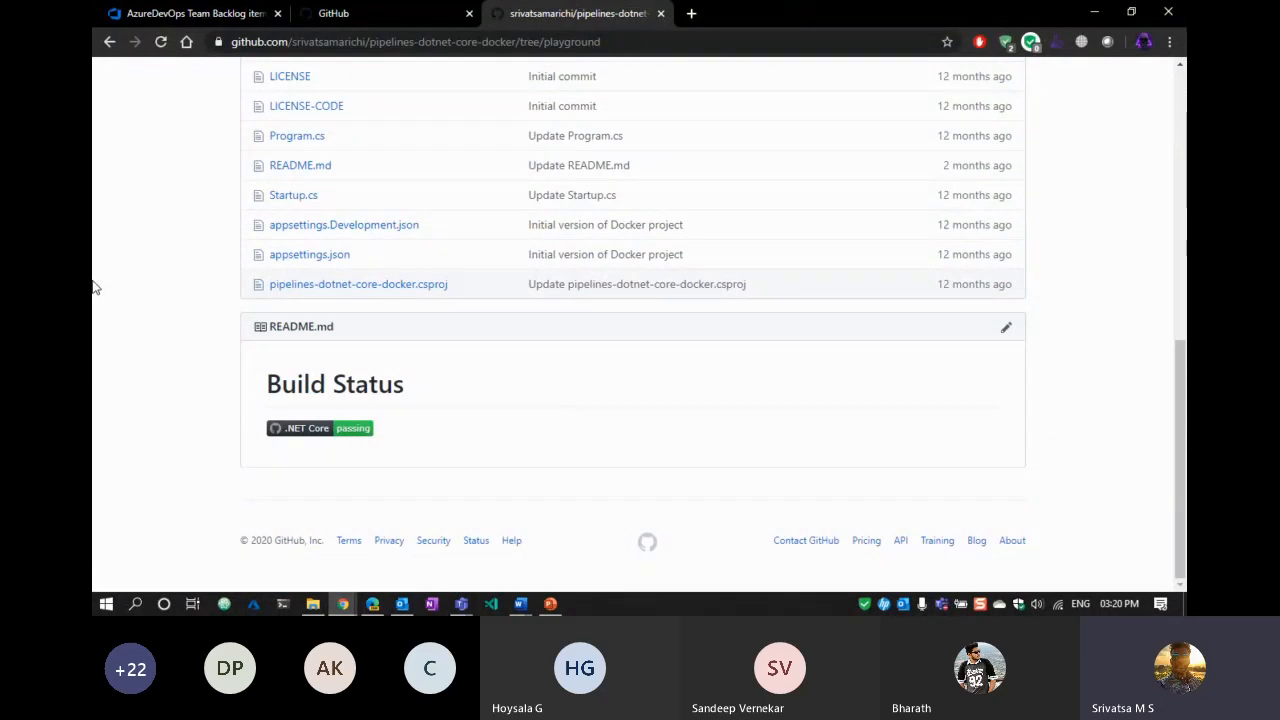
scroll(757, 285, up, 6)
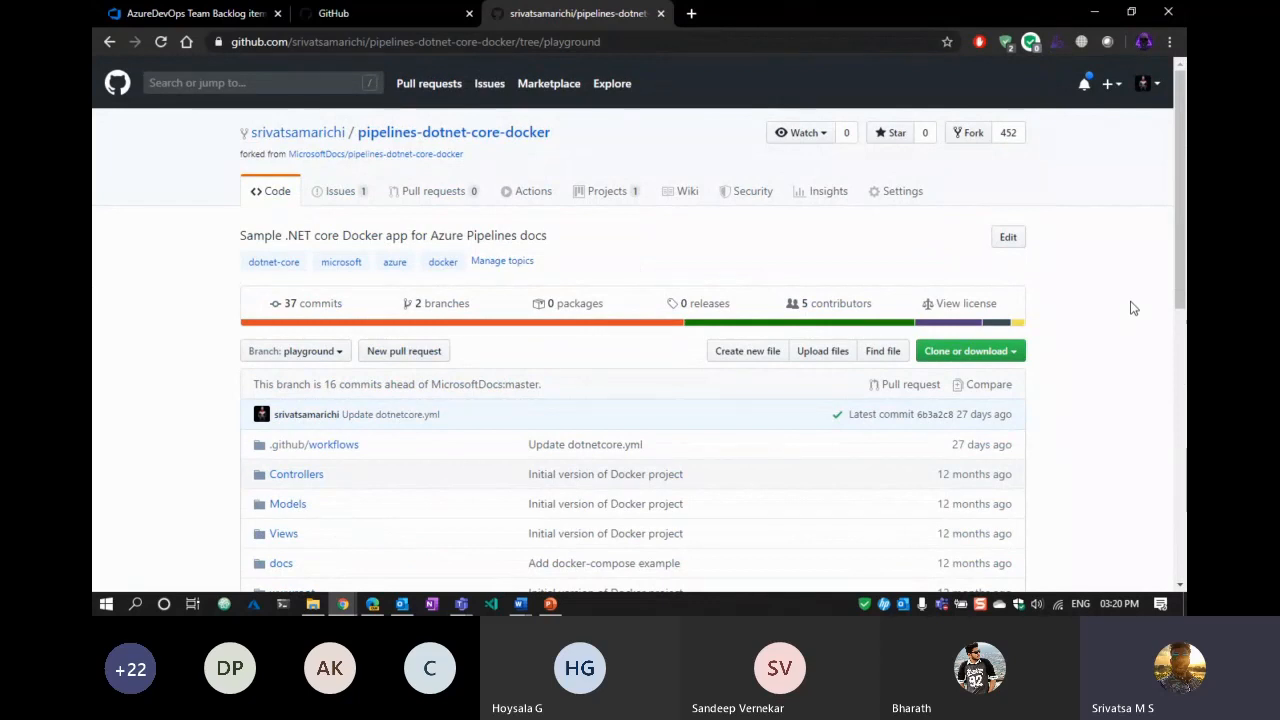
scroll(1133, 308, down, 10)
scroll(1133, 308, up, 10)
Create a new file named CONTRIBUTING.md and paste in the contributor thank-you line.
click(745, 352)
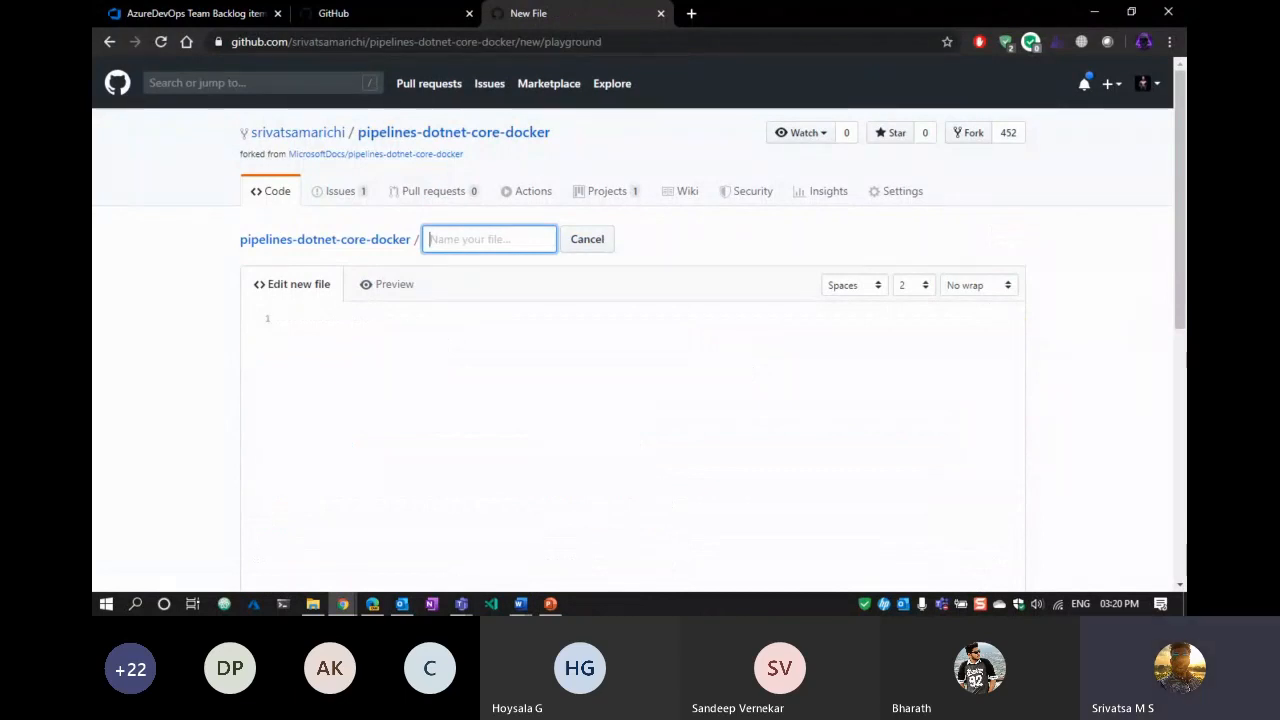
text(CONT)
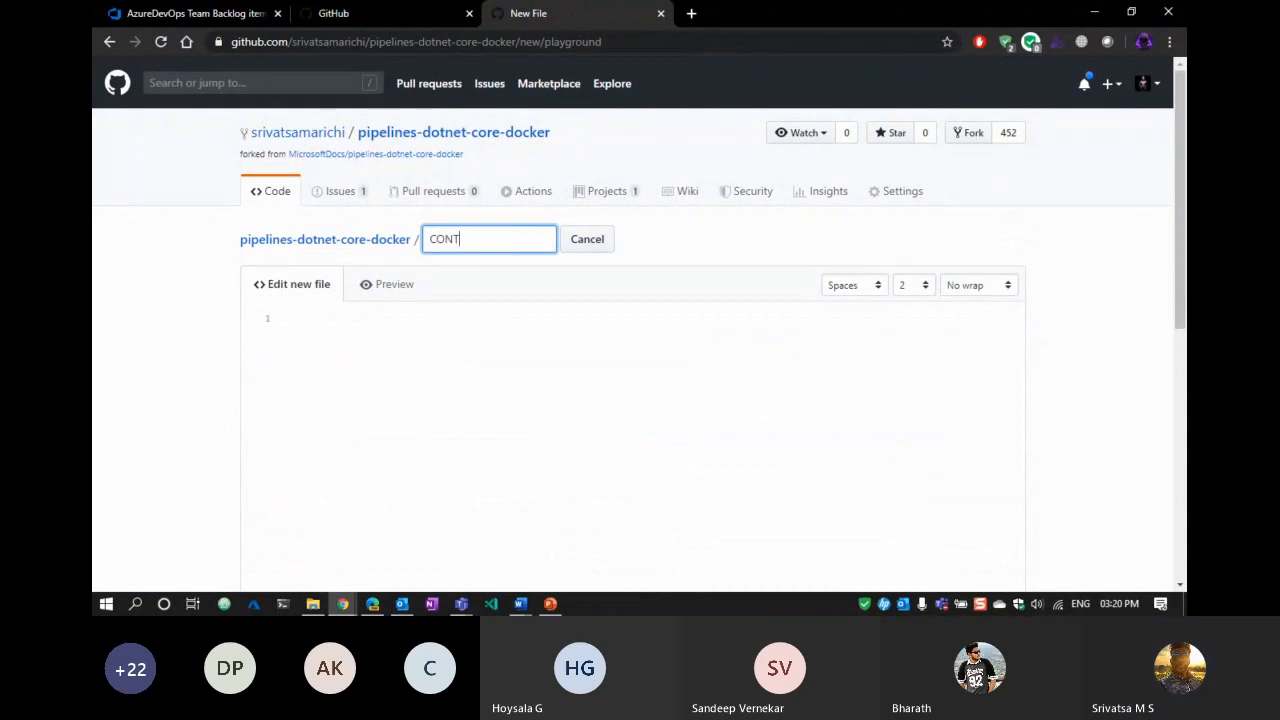
text(RIBUTING.md)
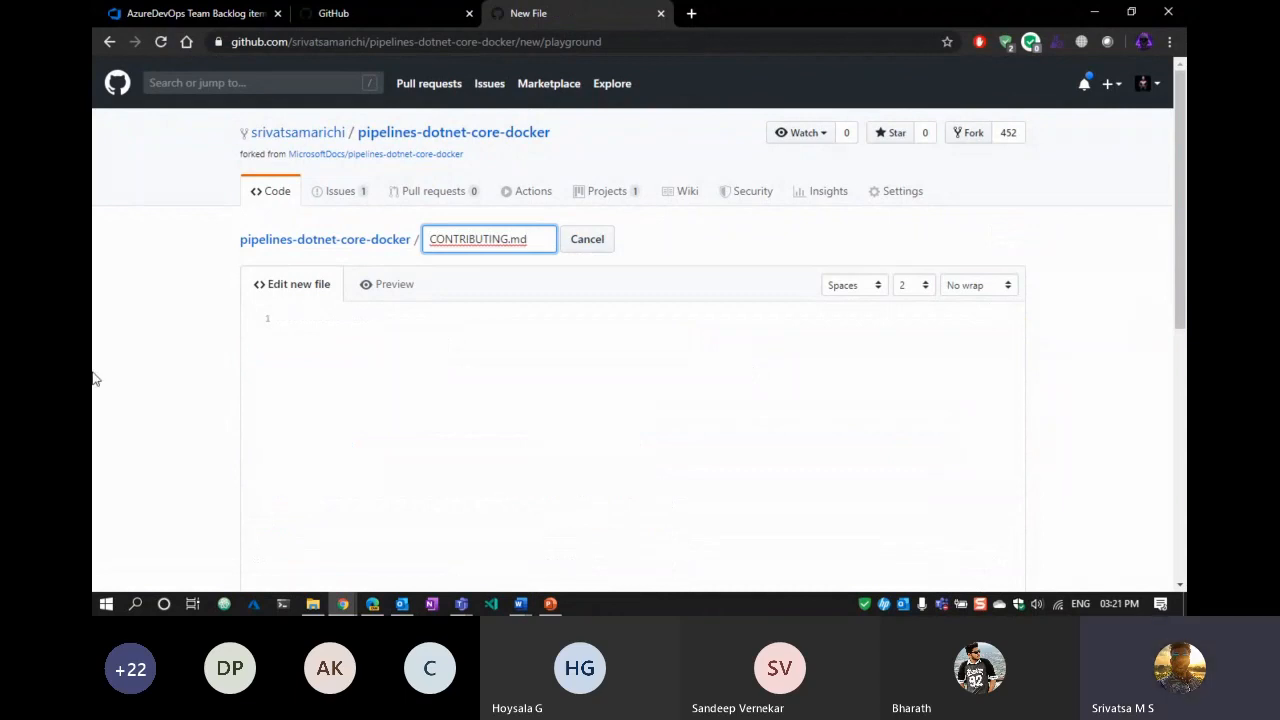
click(503, 354)
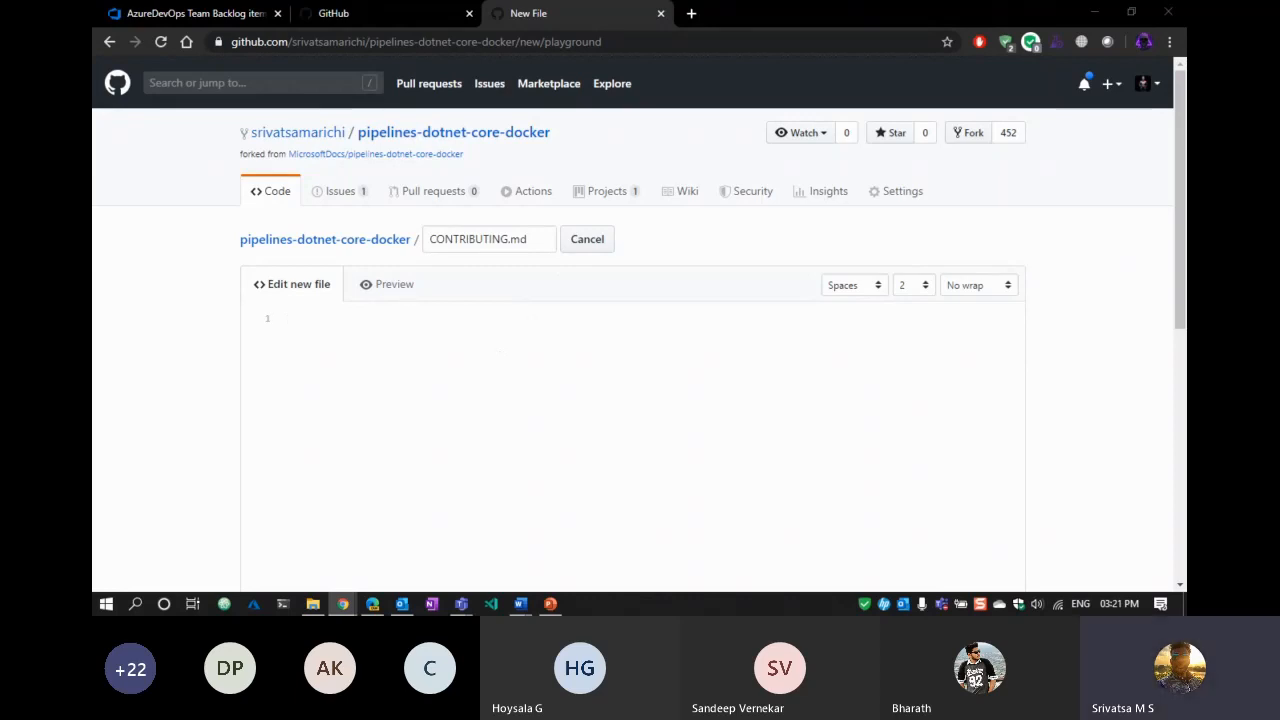
click(353, 322)
text(<!-- First off, thanks for taking the time to contribute! -->)
click(392, 288)
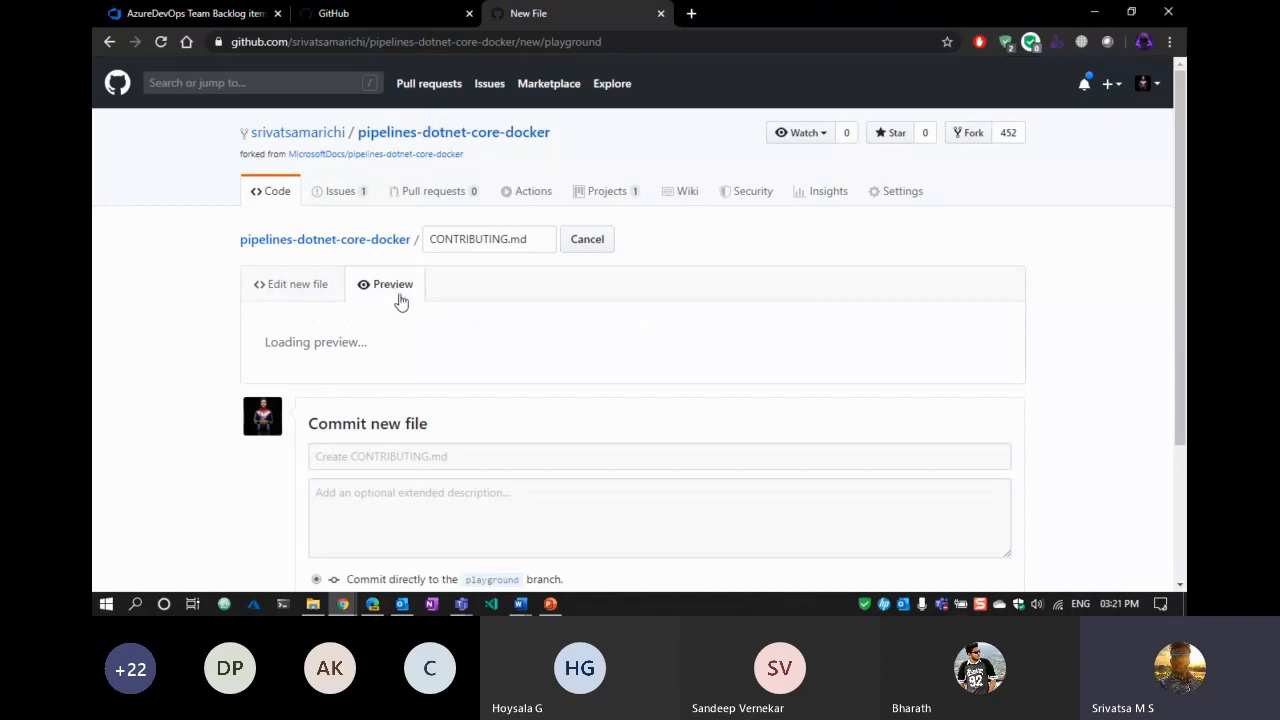
click(294, 289)
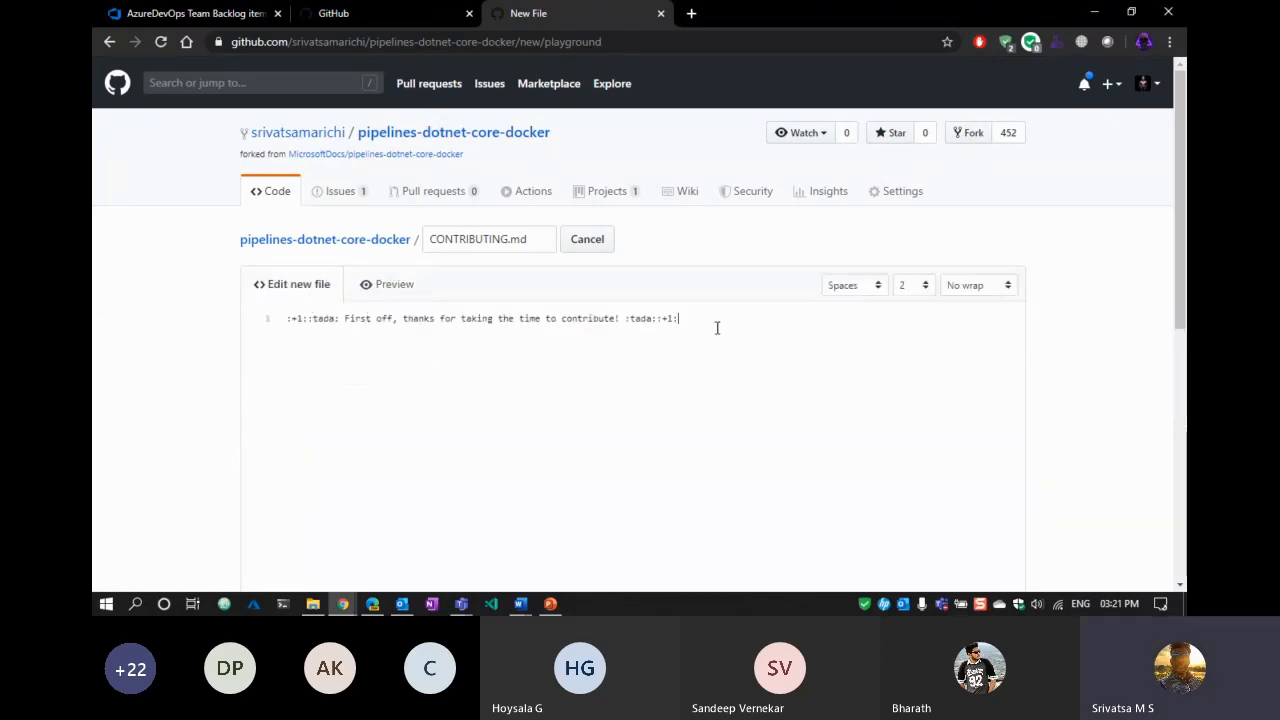
Add a '# Contributor Guidelines' heading on line 1, checking it in Preview.
key(Home)
key(Return)
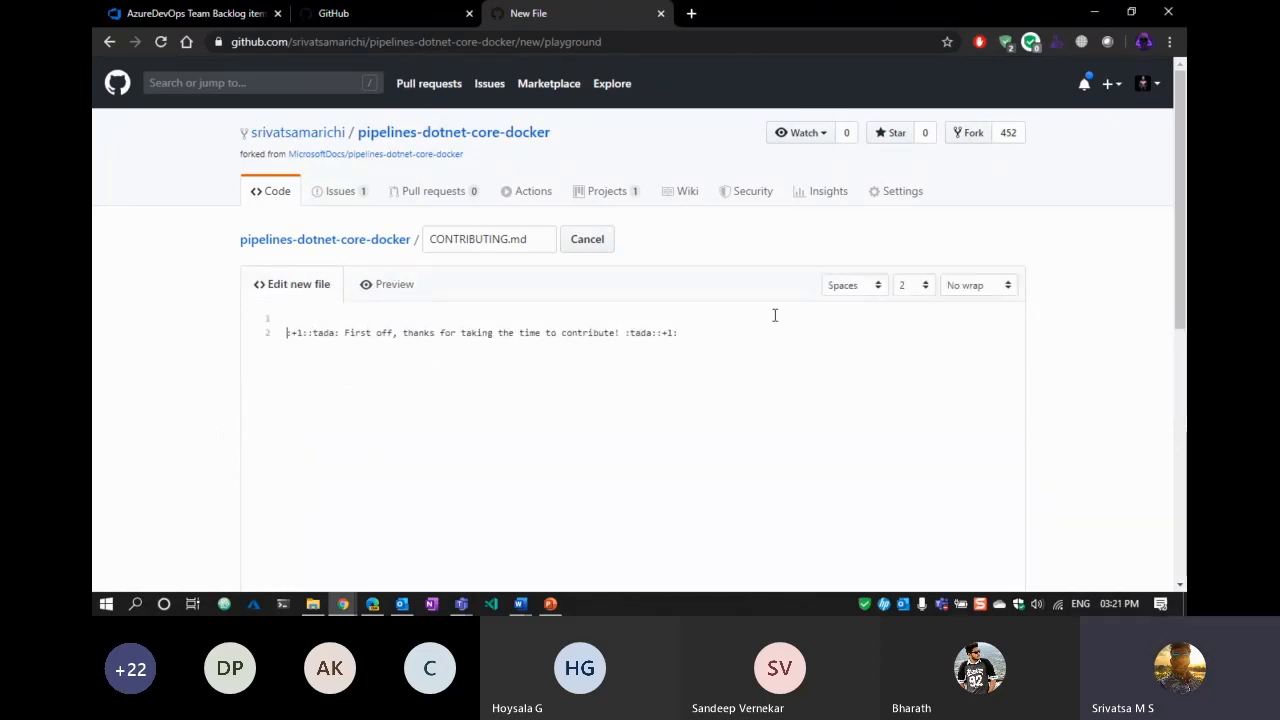
text(# Contributor )
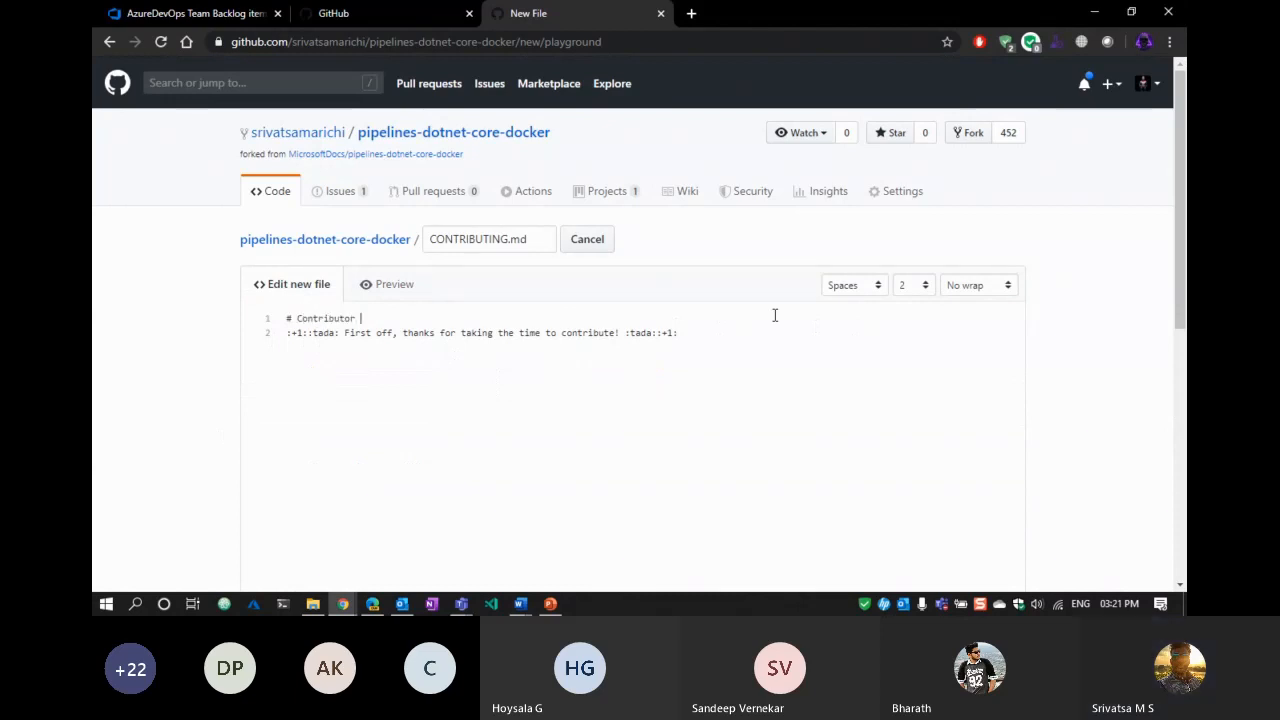
text(Guidelines)
click(378, 285)
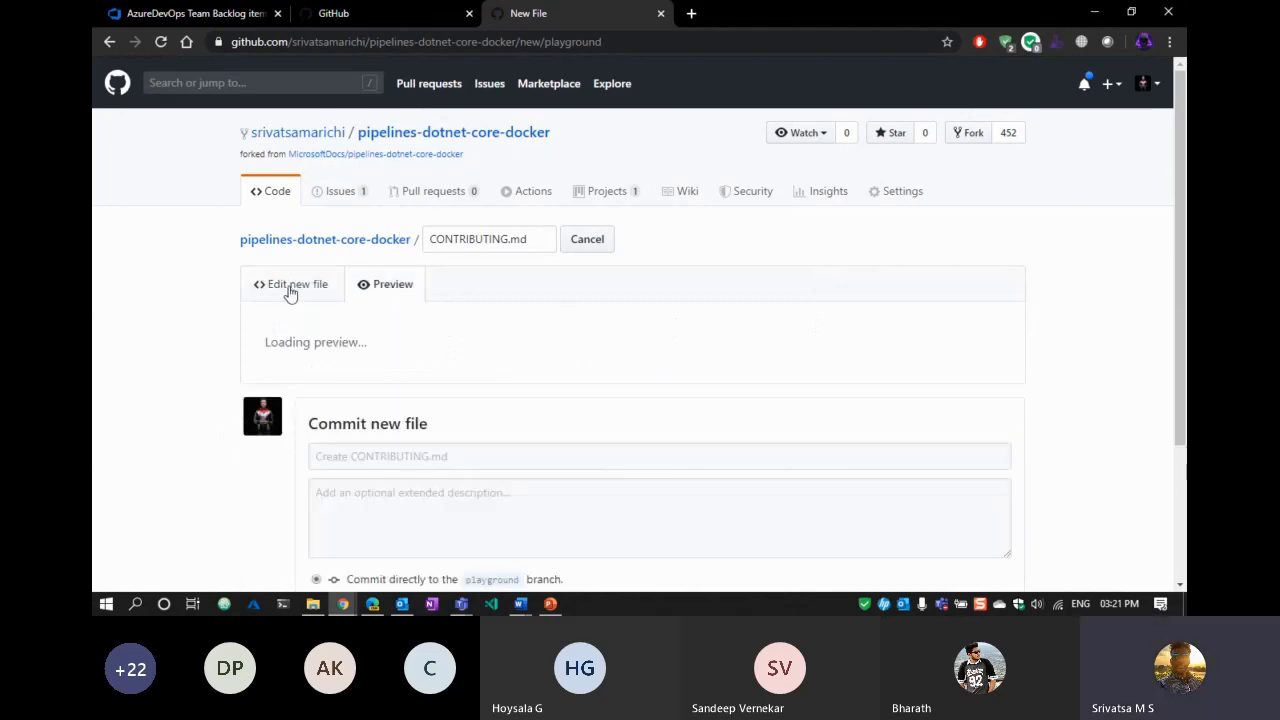
click(281, 290)
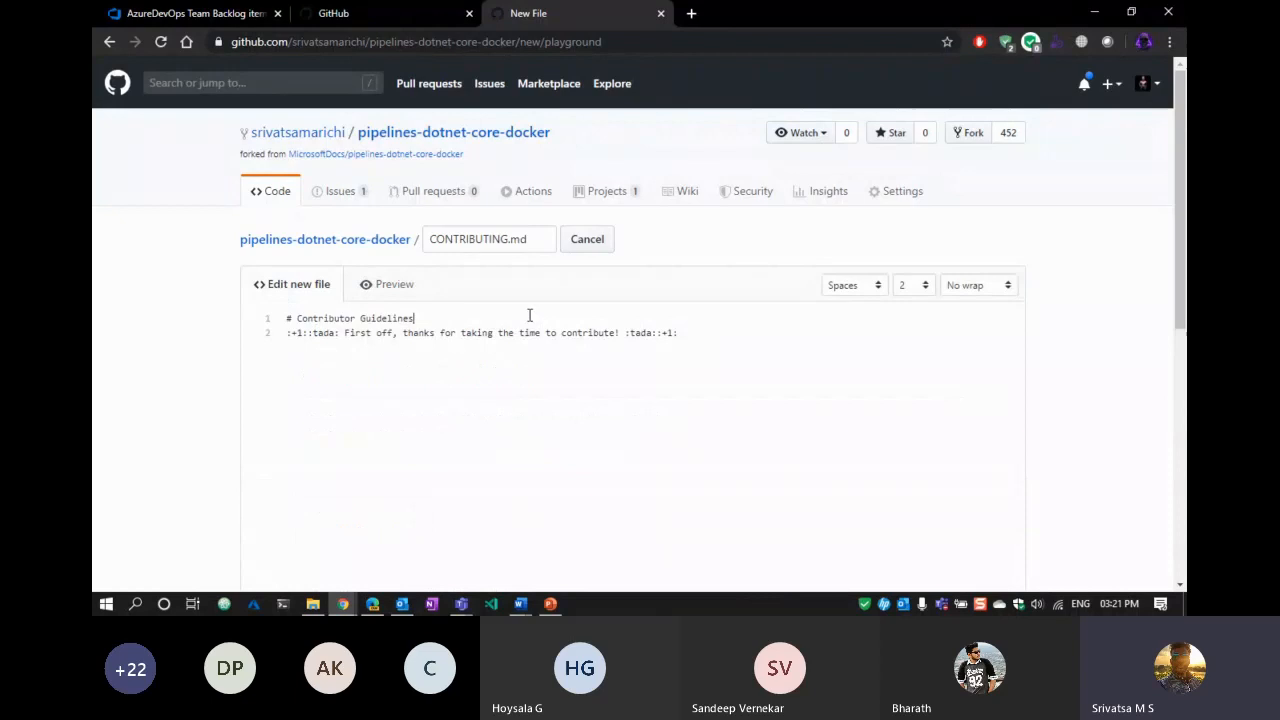
key(Return)
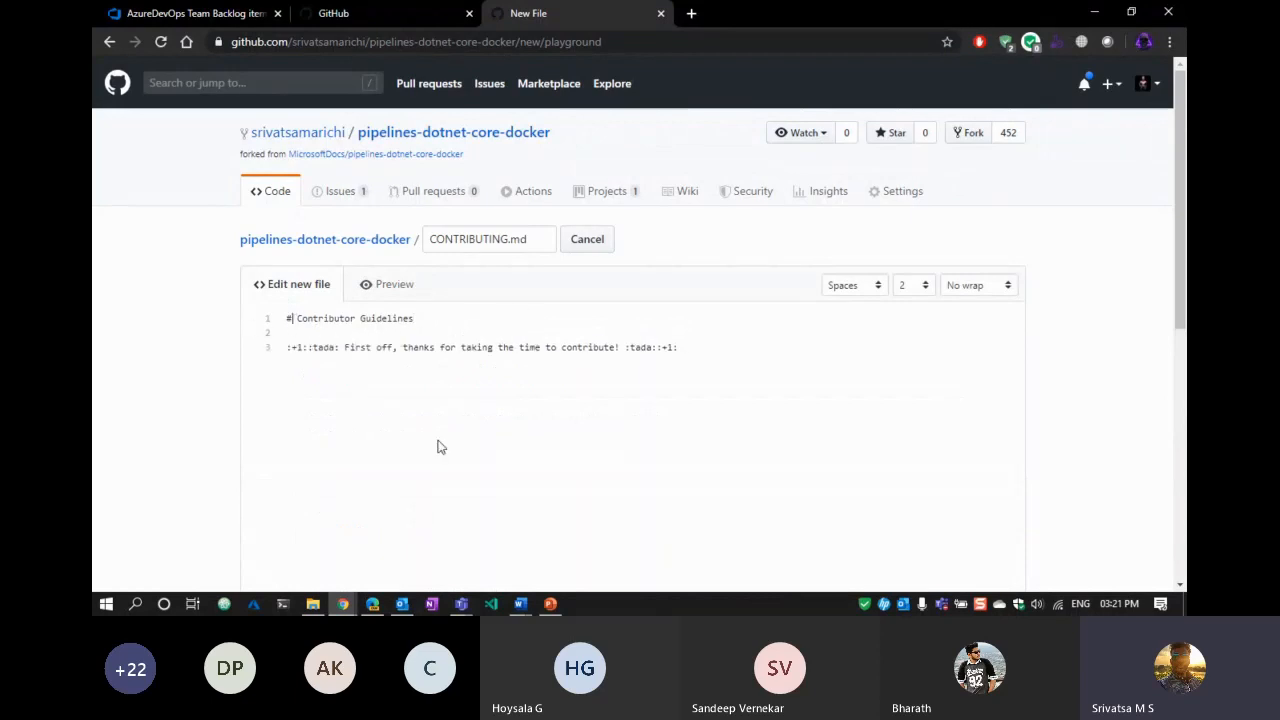
Paste the paragraph on contributing to Atom and its packages onto line 5, then preview it.
click(385, 290)
click(302, 289)
key(Return)
key(Return)
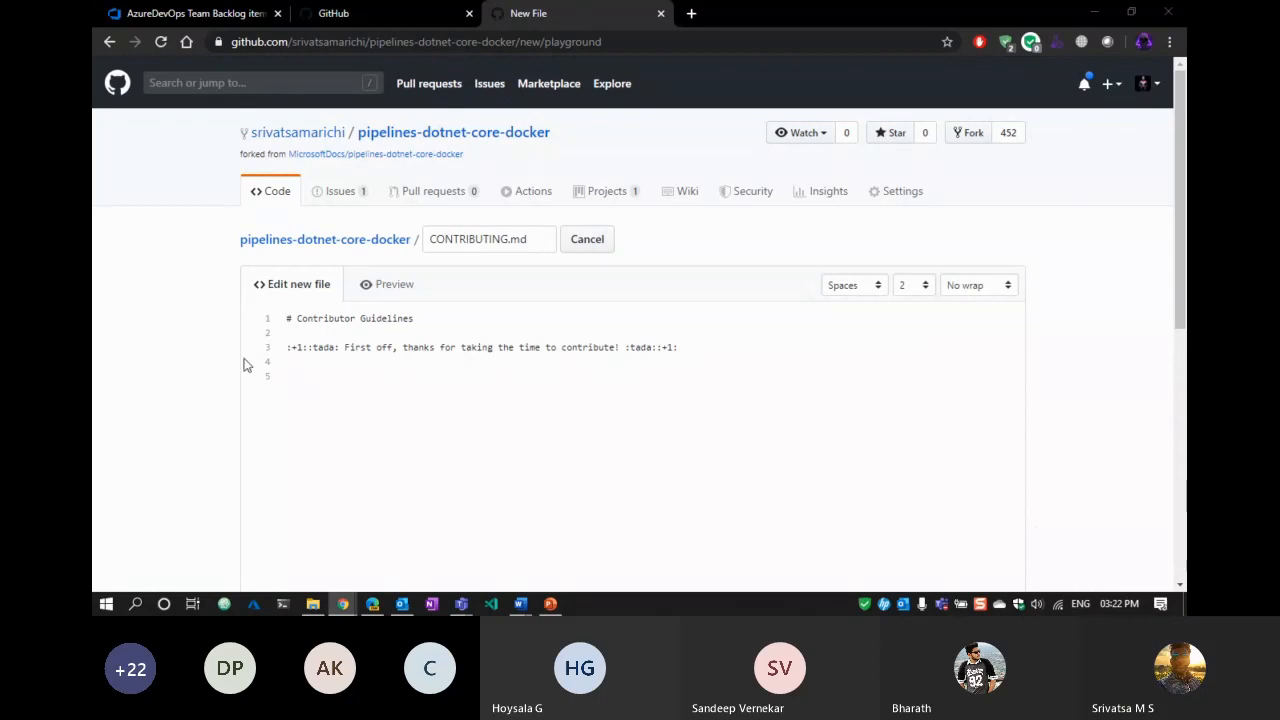
click(414, 378)
key(ctrl+v)
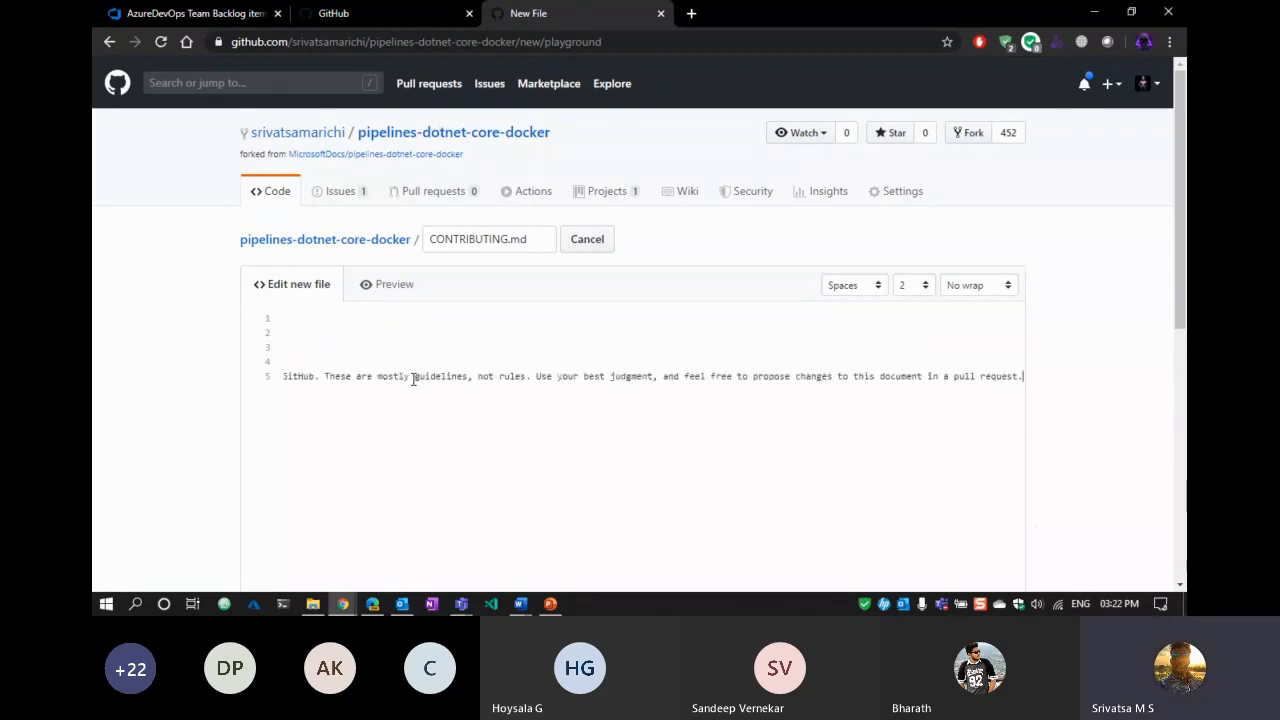
click(389, 286)
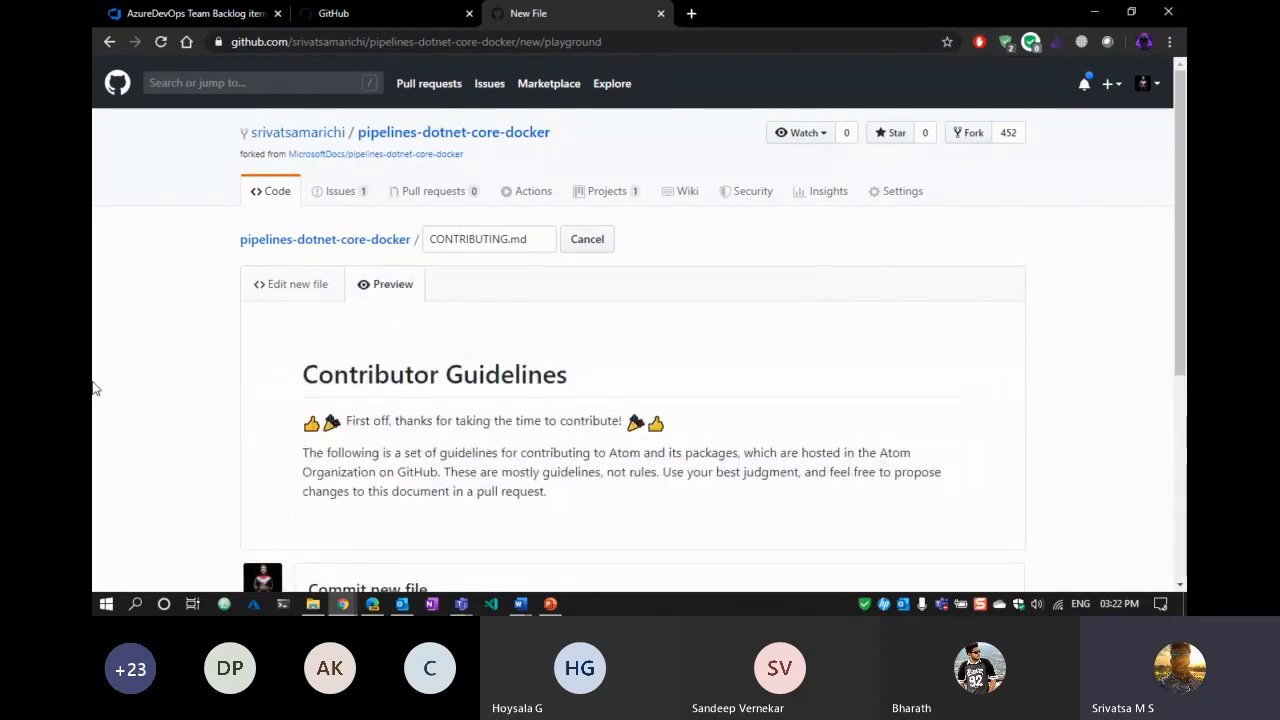
scroll(606, 354, down, 3)
click(290, 123)
drag(720, 540, 303, 503)
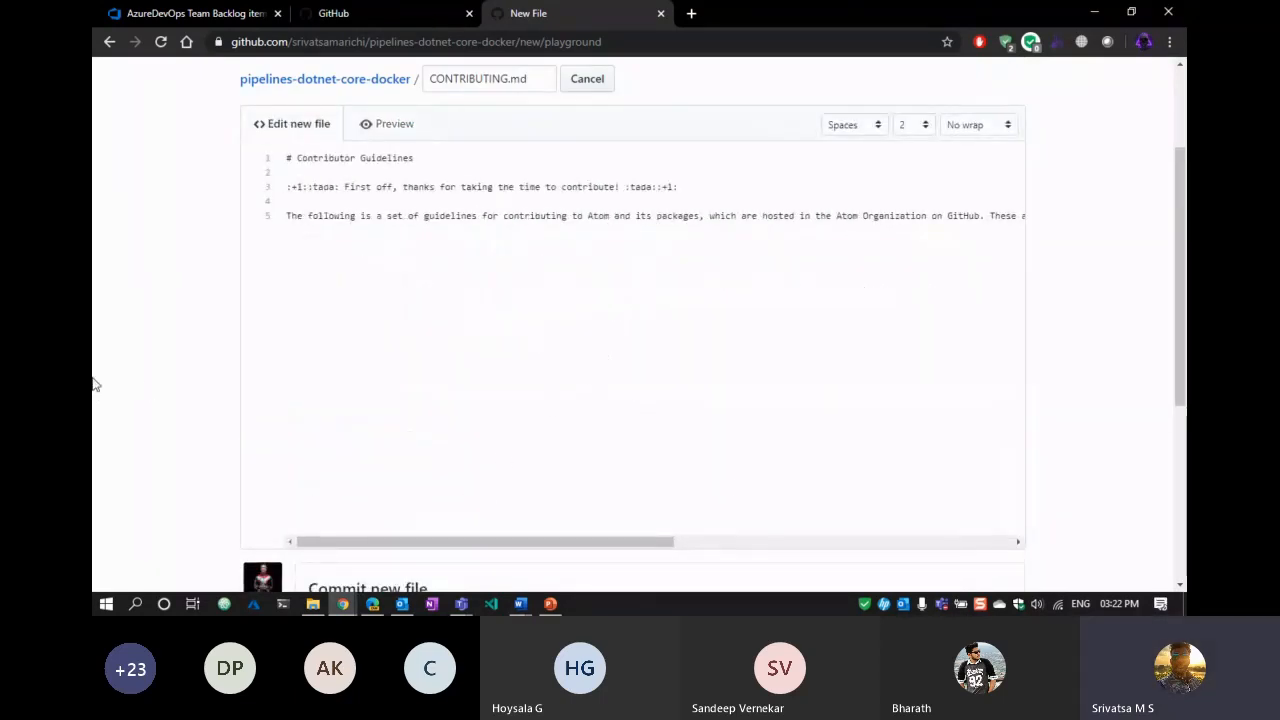
scroll(95, 385, down, 3)
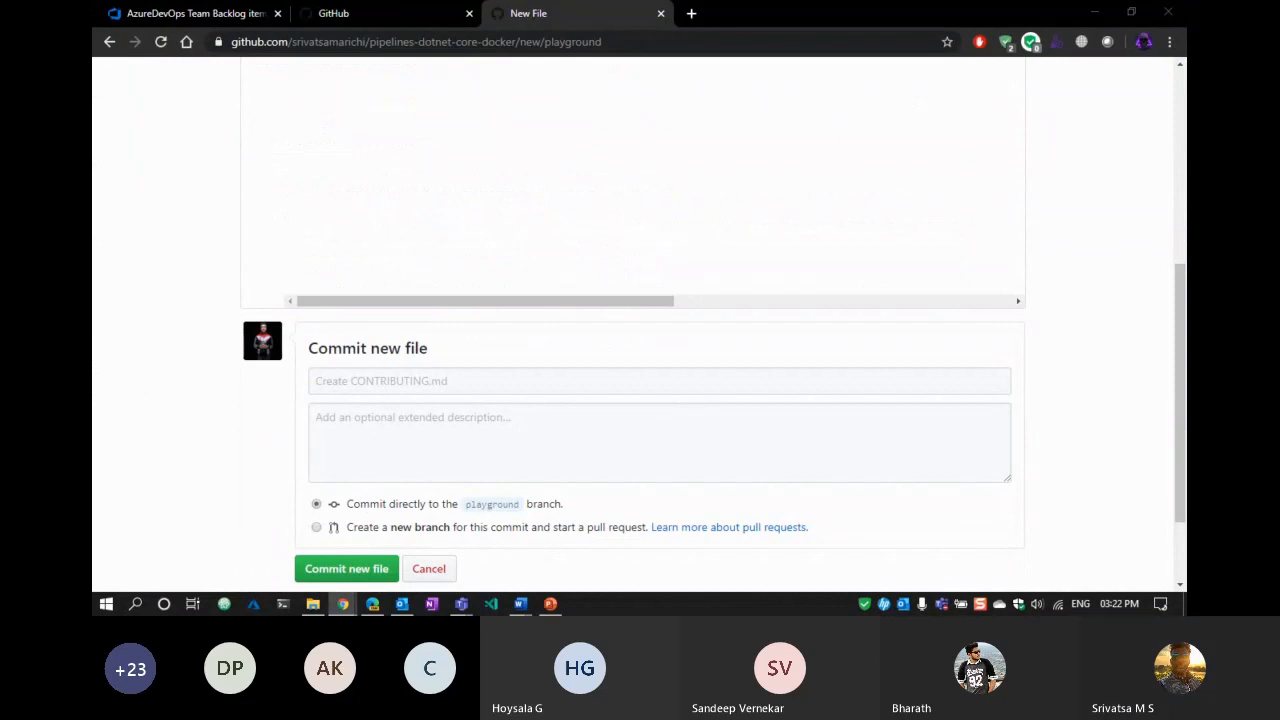
scroll(92, 178, up, 6)
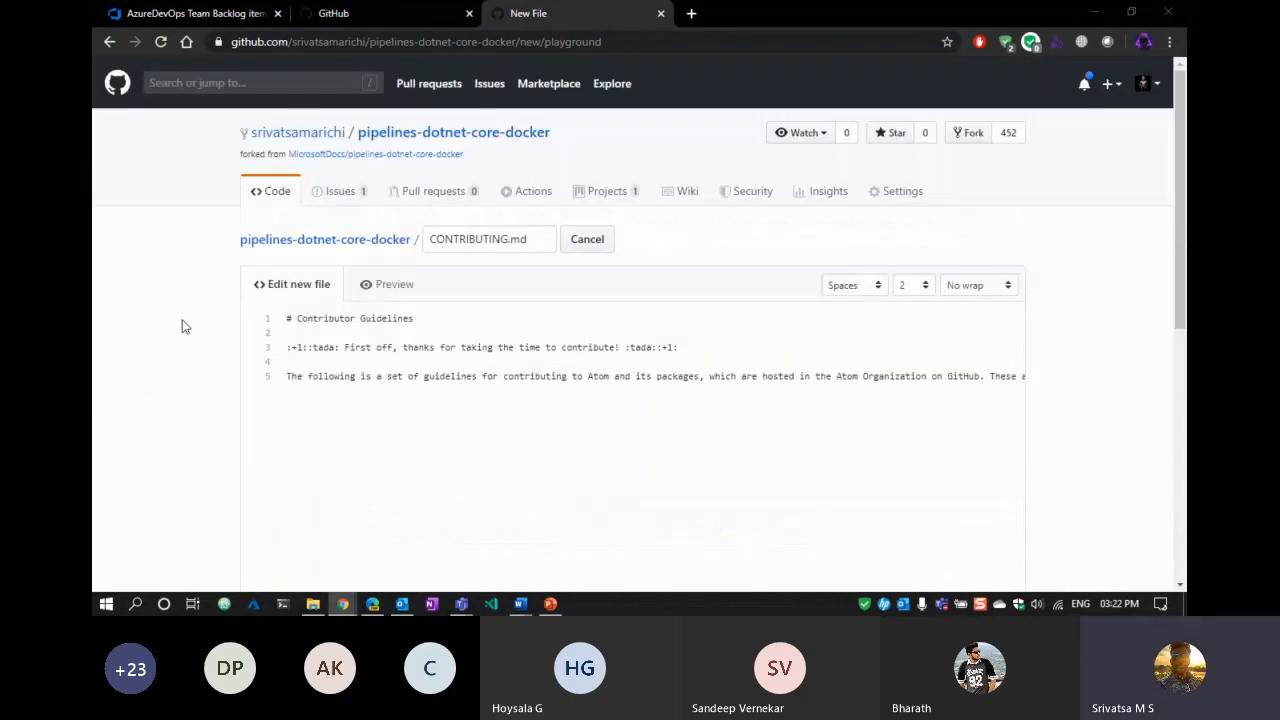
Add a '## Code of Conduct' heading with the sentence 'This project and everyone participating in it is governed by me'.
click(418, 404)
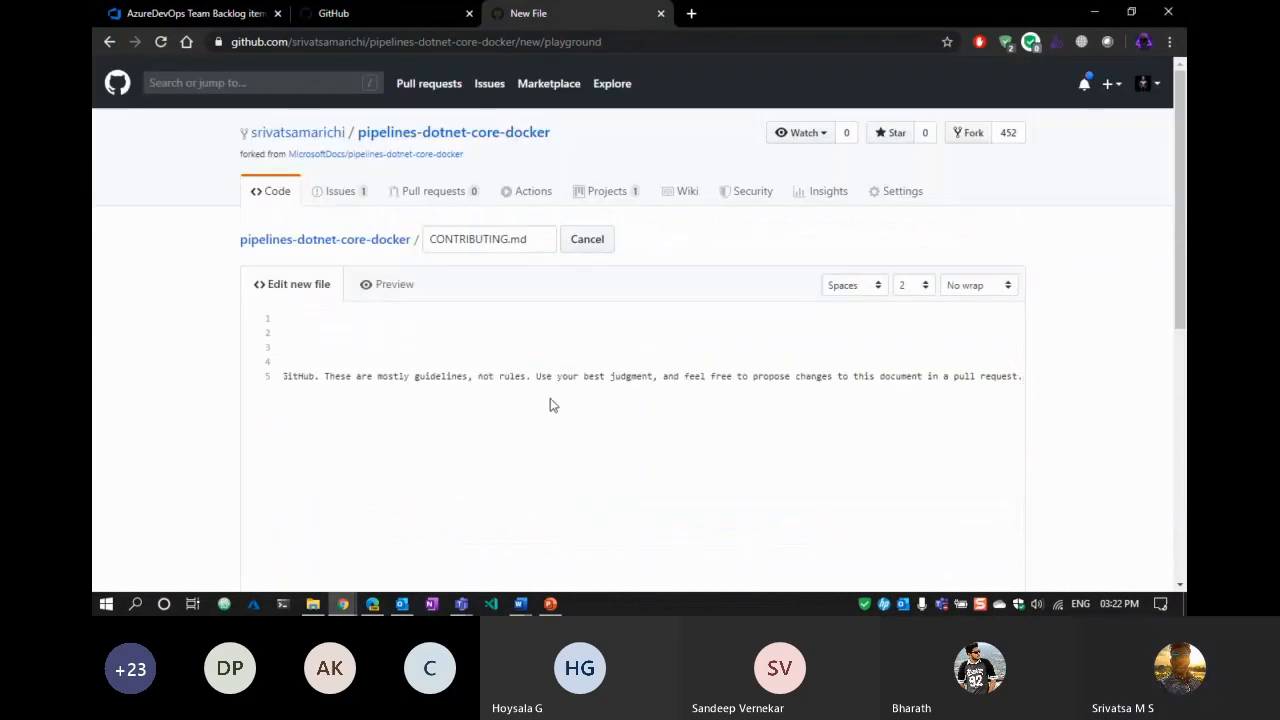
key(Return)
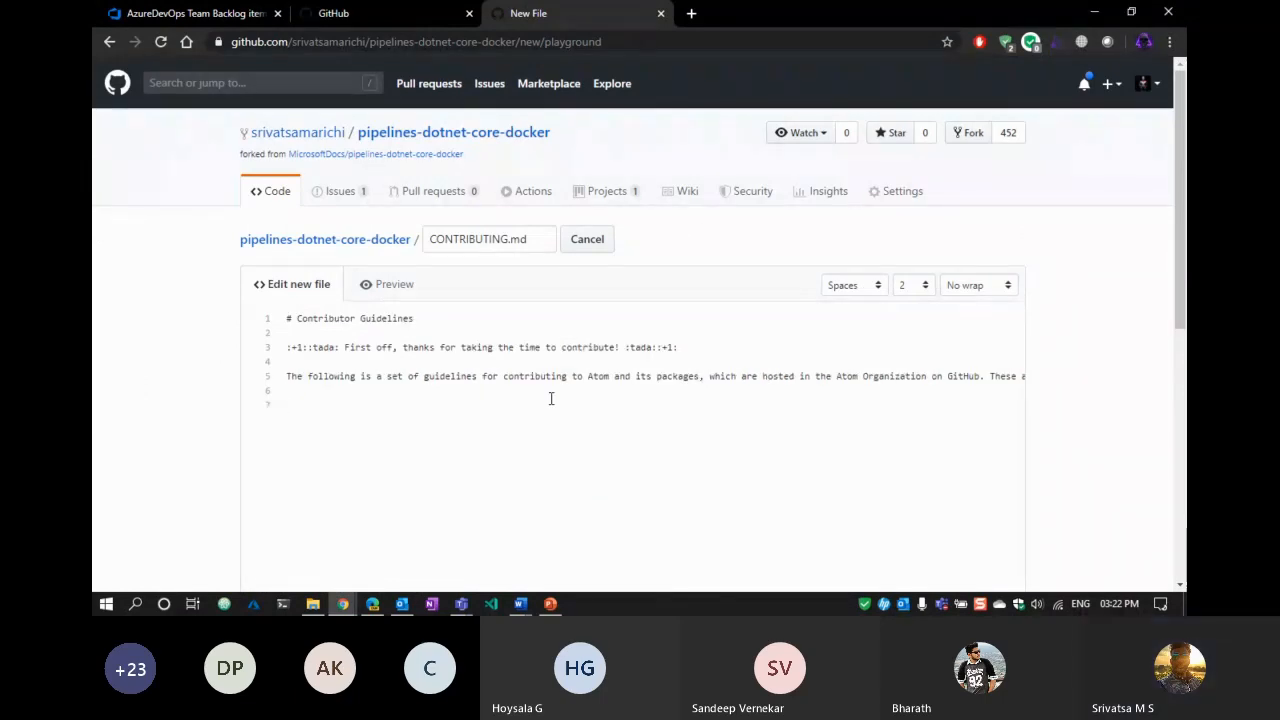
text(## Code )
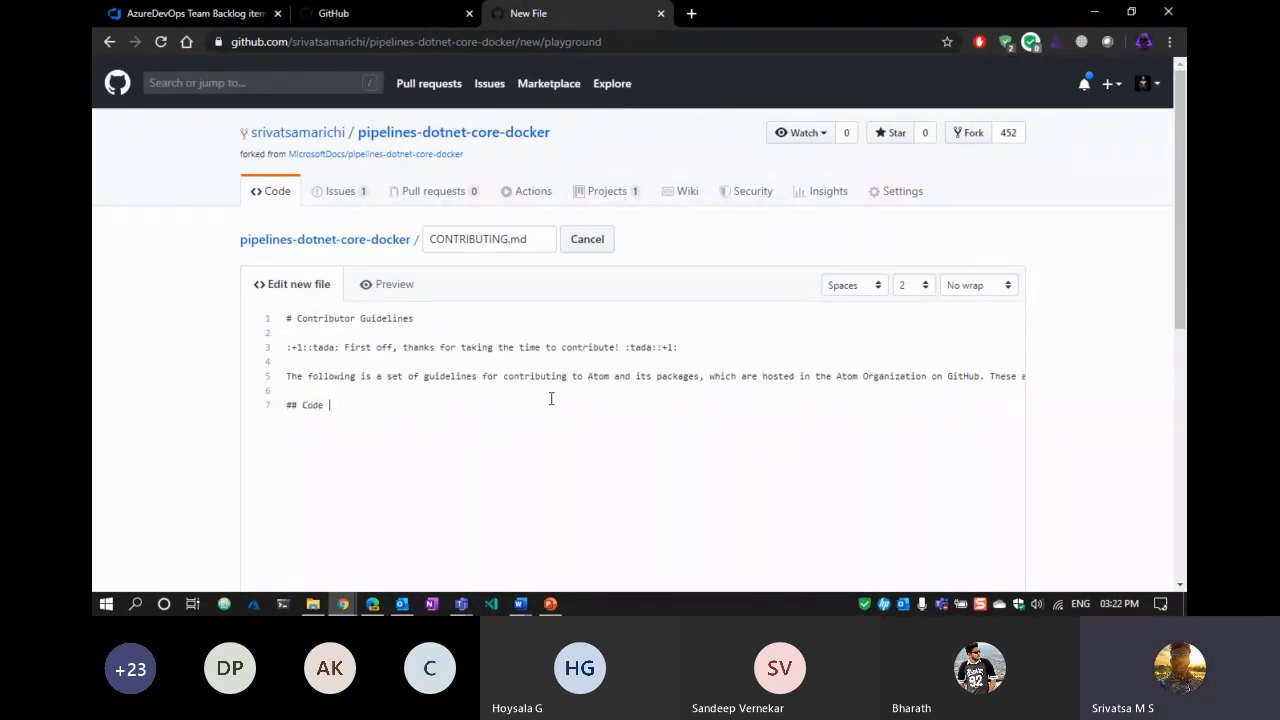
text(of Conduct)
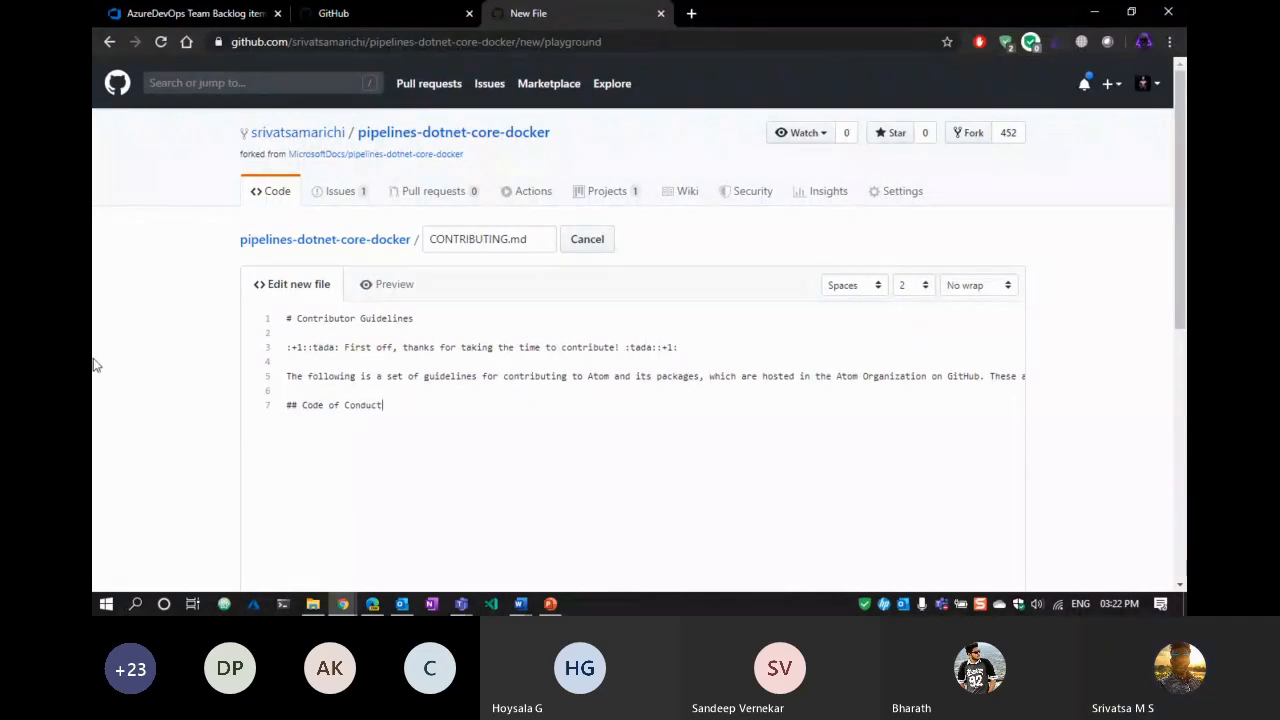
scroll(168, 378, down, 1)
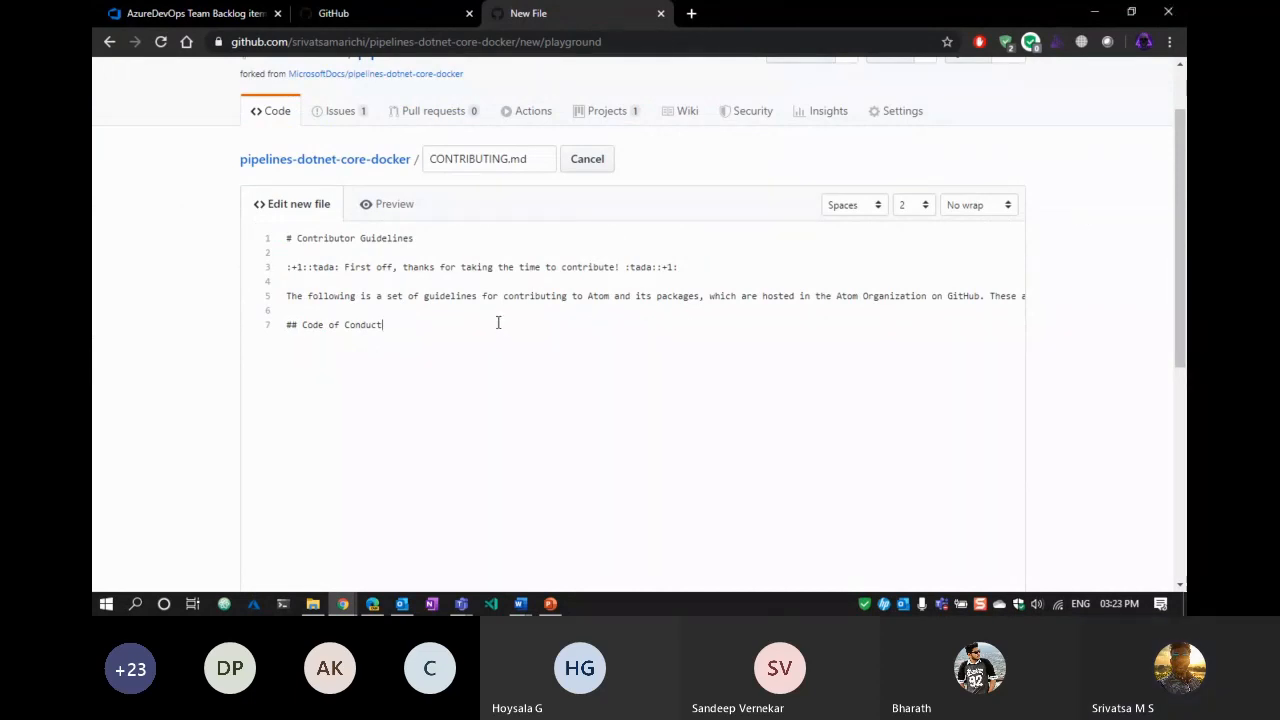
key(Return)
key(Return)
text(This project and everyone participating in it is governed by)
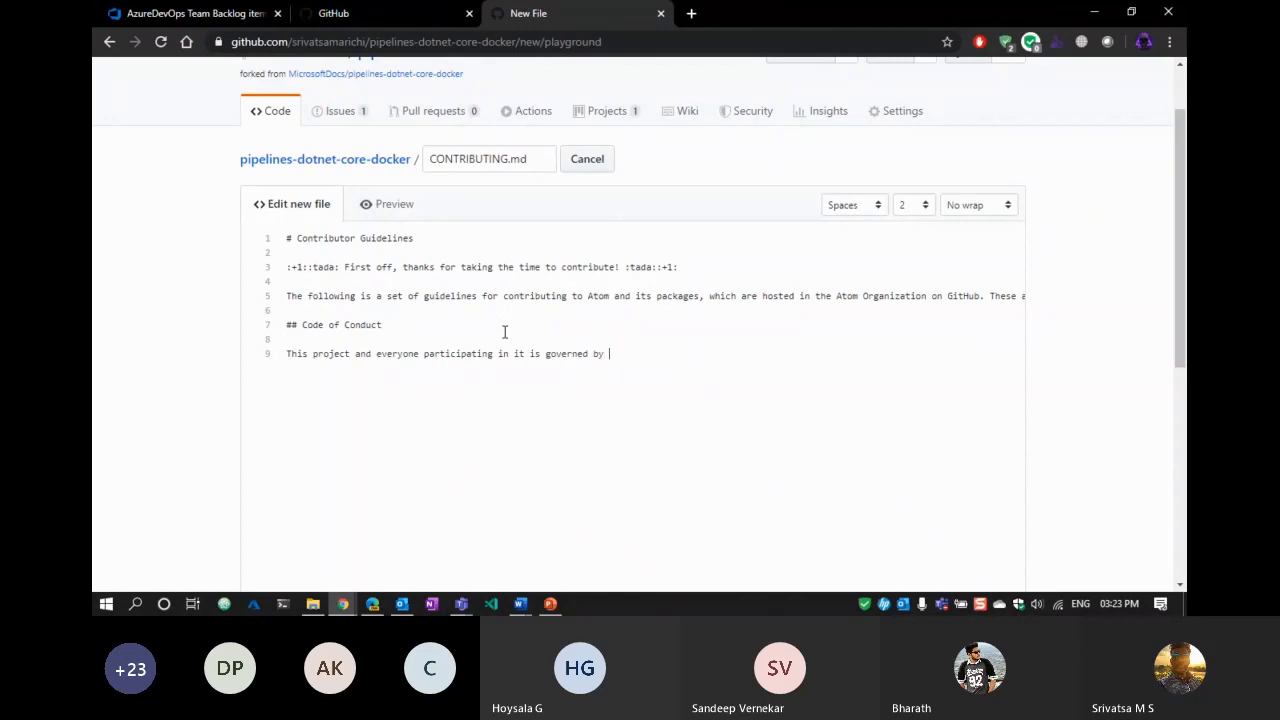
text( me.)
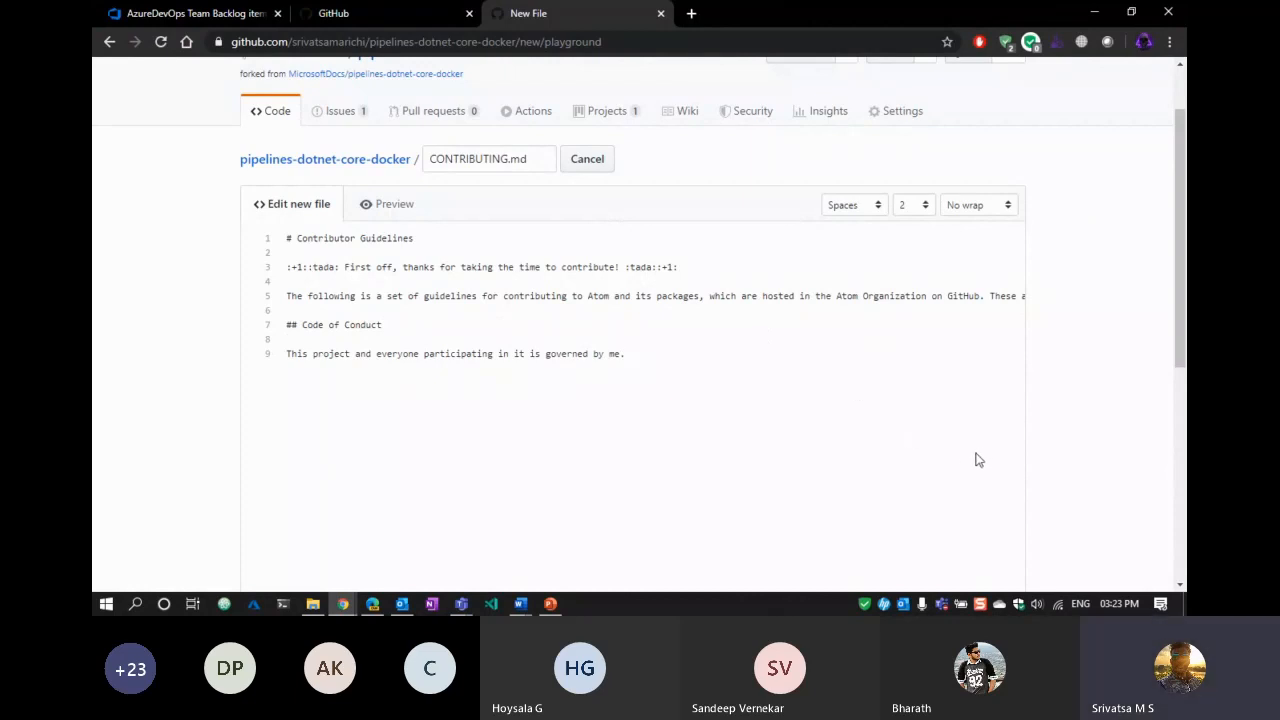
text( By)
key(BackSpace)
key(BackSpace)
key(BackSpace)
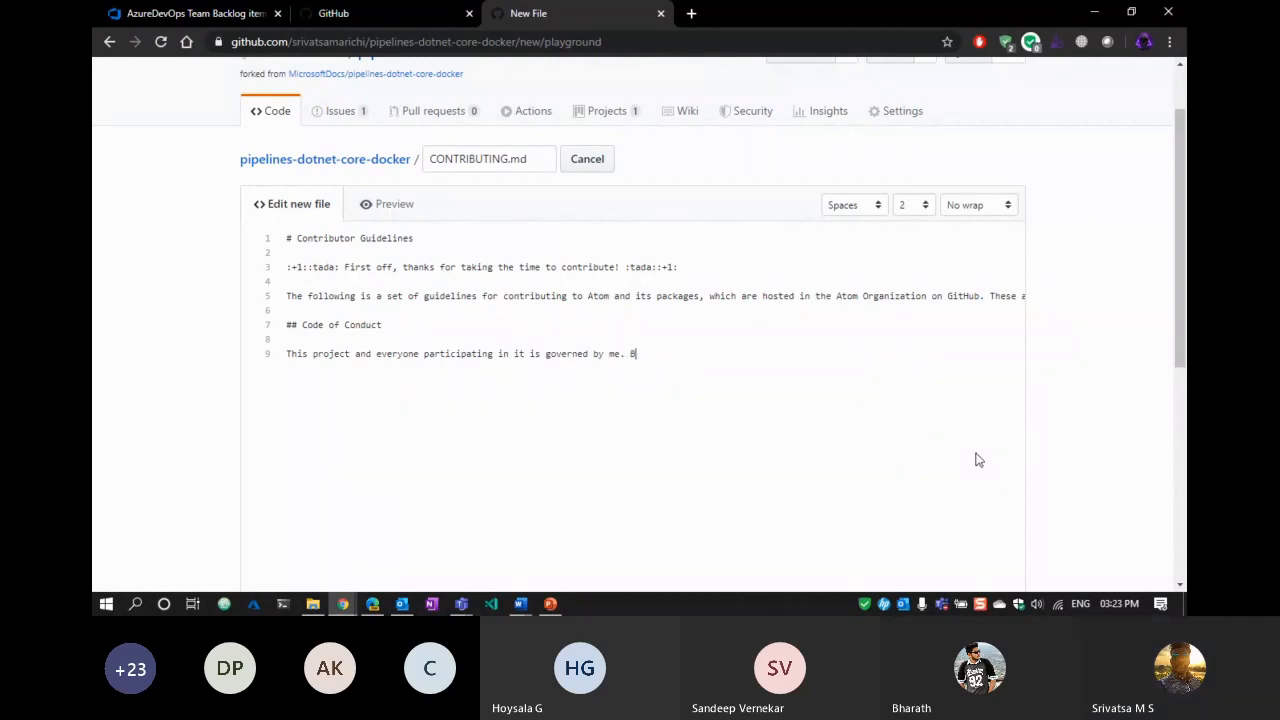
Check the rendered Code of Conduct section and add a '## Styleguides' heading below it.
click(405, 206)
click(272, 204)
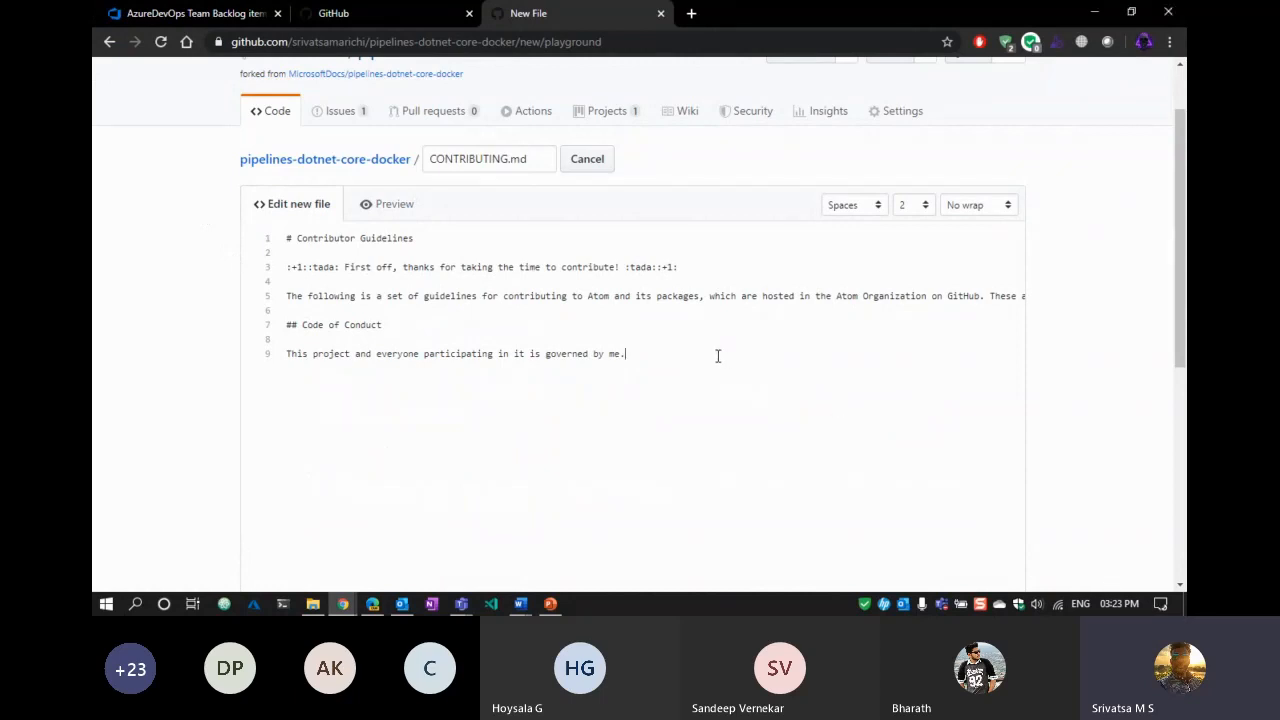
key(Return)
text(## Styleguides)
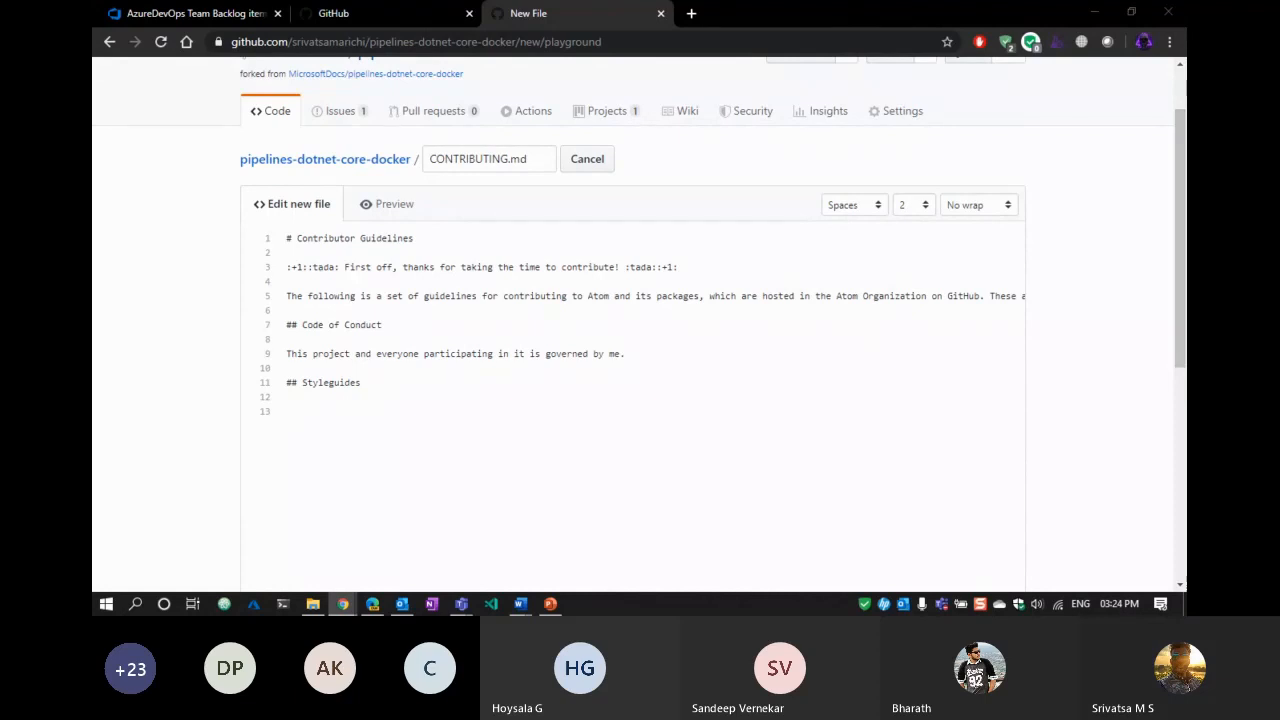
Paste the Git Commit Messages guidelines under Styleguides, separated by a blank line.
click(319, 402)
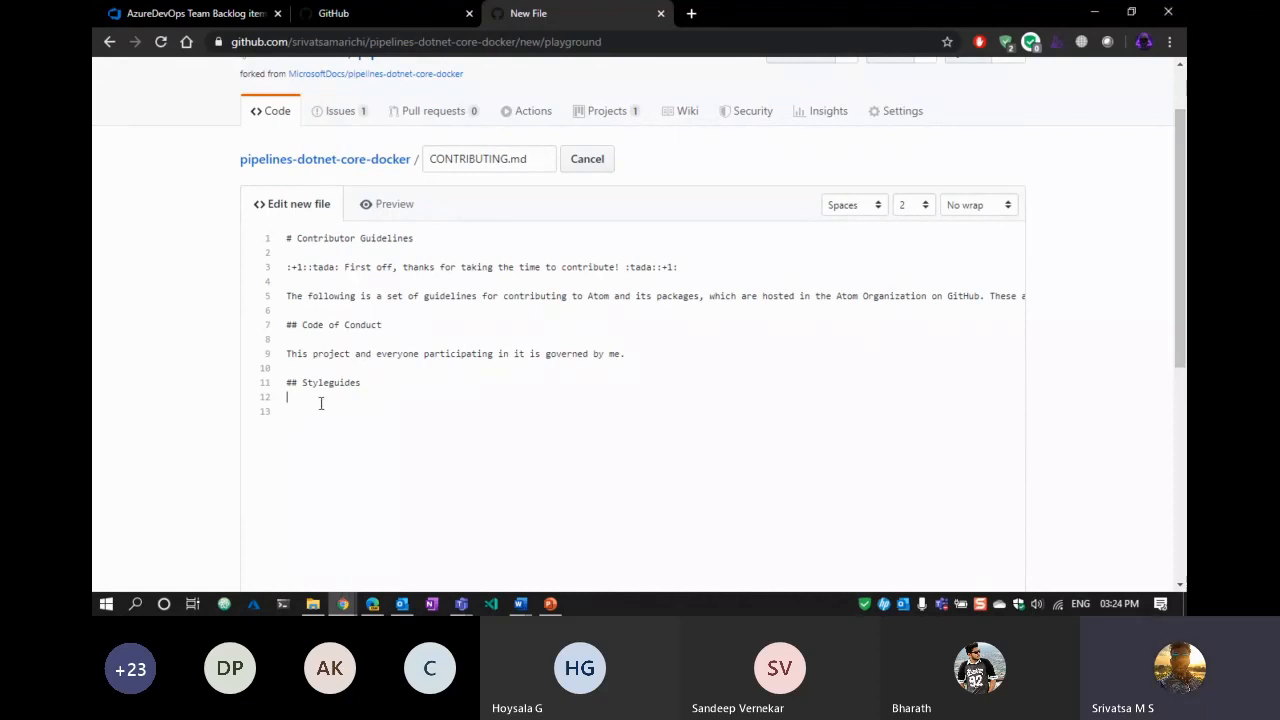
text(### Git Commit Messages  * Use the present tense ("Add feature" not "Added feature") * Use the imperative mood ("Move cursor to..." not "Moves cursor to...") * Limit the first line to 72 characters or less * Reference issues and pull requests liberally after the first line * When only changing documentation, include `[ci skip]` in the commit title * Consider starting the commit message with an applicable emoji:     * :art: `:art:` when improving the format/structure of the code     * :racehorse: `:racehorse:` when improving performance     * :non-potable_water: `:non-potable_water:` when plugging memory leaks     * :memo: `:memo:` when writing docs     * :penguin: `:penguin:` when fixing something on Linux     * :apple: `:apple:` when fixing something on macOS     * :checkered_flag: `:checkered_flag:` when fixing something on Windows     * :bug: `:bug:` when fixing a bug     * :fire: `:fire:` when removing code or files     * :green_heart: `:green_heart:` when fixing the CI build     * :white_check_mark: `:white_check_mark:` when adding tests     * :lock: `:lock:` when dealing with security     * :arrow_up: `:arrow_up:` when upgrading dependencies     * :arrow_down: `:arrow_down:` when downgrading dependencies     * :shirt: `:shirt:` when removing linter warnings)
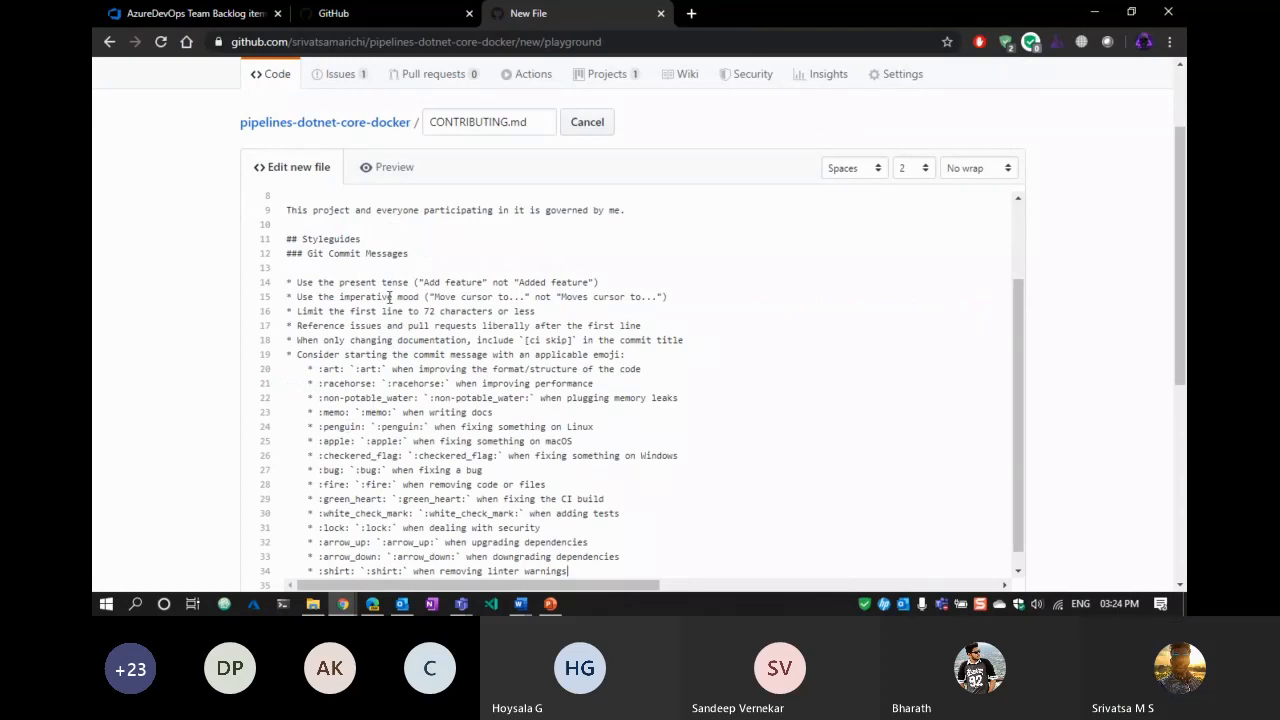
click(380, 238)
key(Return)
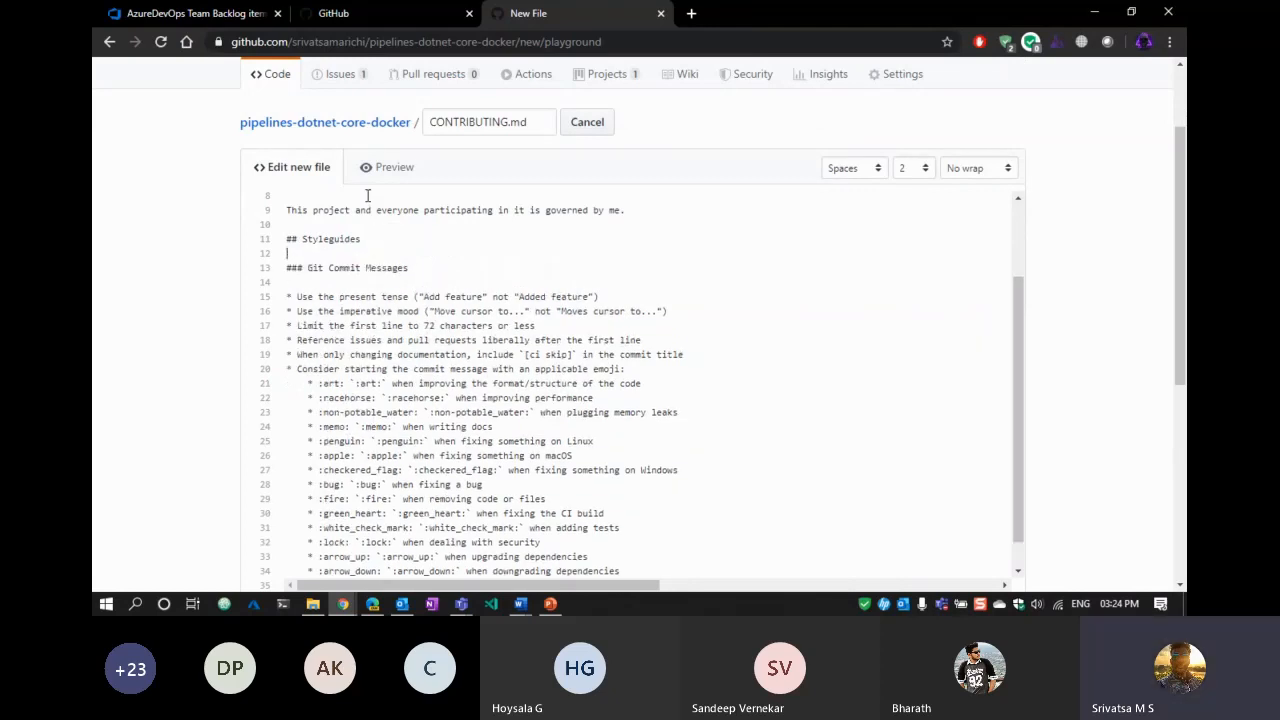
Preview the rendered commit message rules and emoji conventions like :art: and :bug:.
click(390, 167)
scroll(692, 495, down, 5)
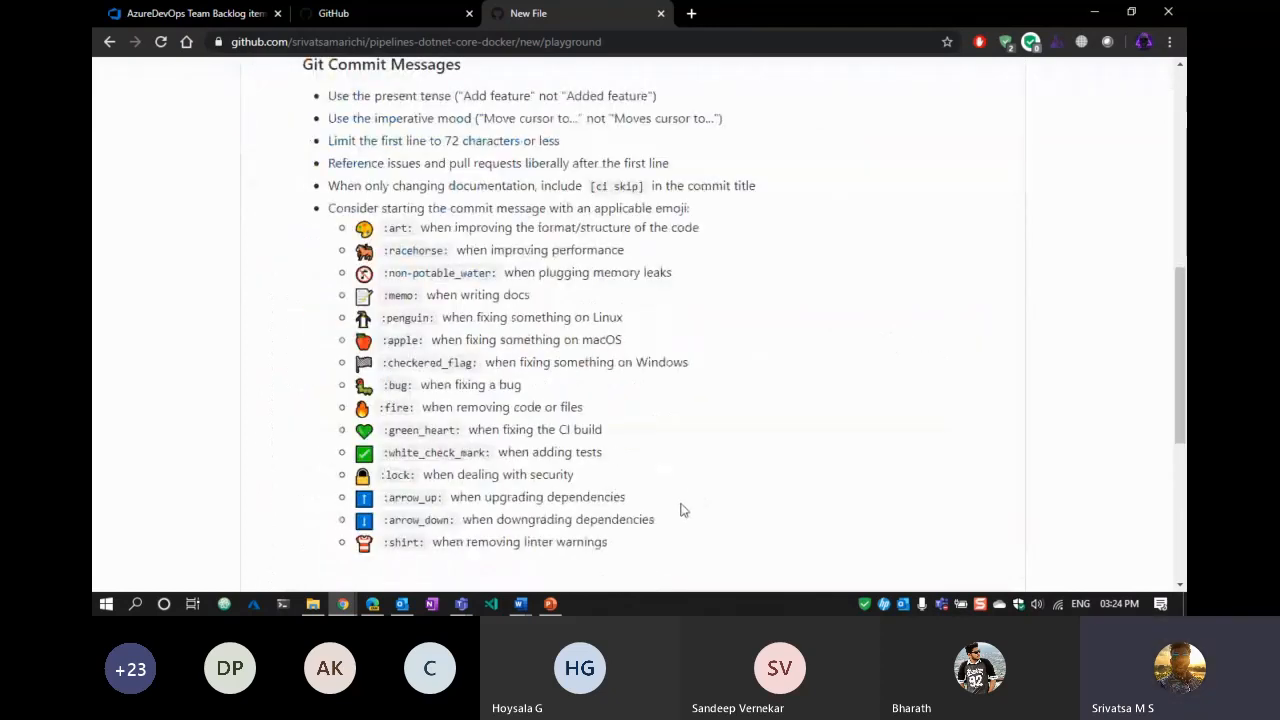
scroll(683, 510, up, 3)
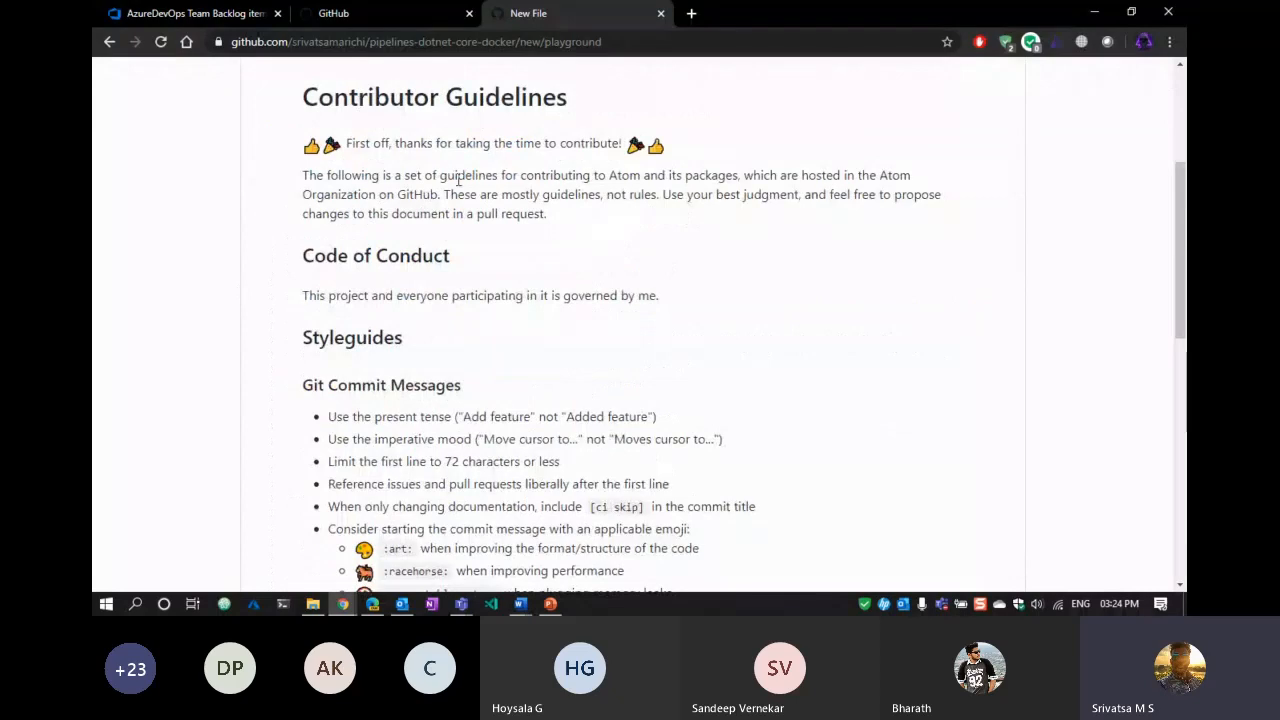
scroll(100, 306, down, 10)
scroll(95, 310, up, 2)
scroll(353, 175, down, 2)
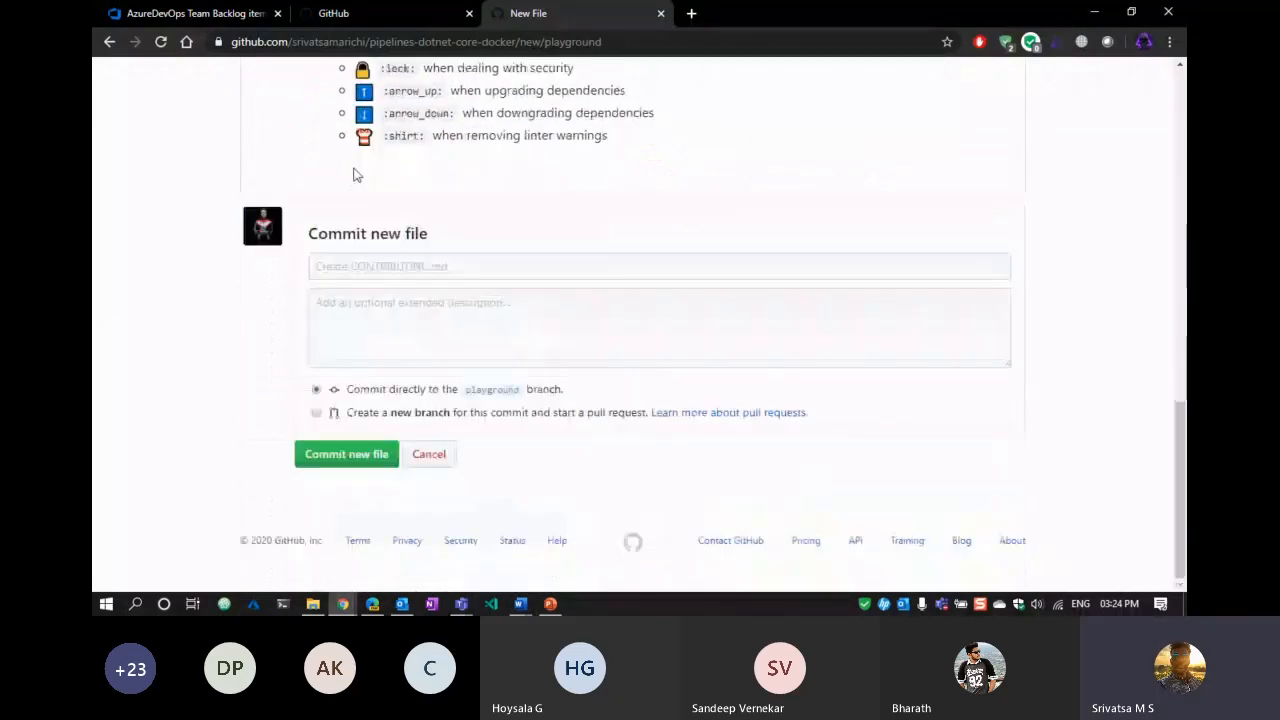
scroll(350, 200, up, 8)
scroll(586, 309, up, 2)
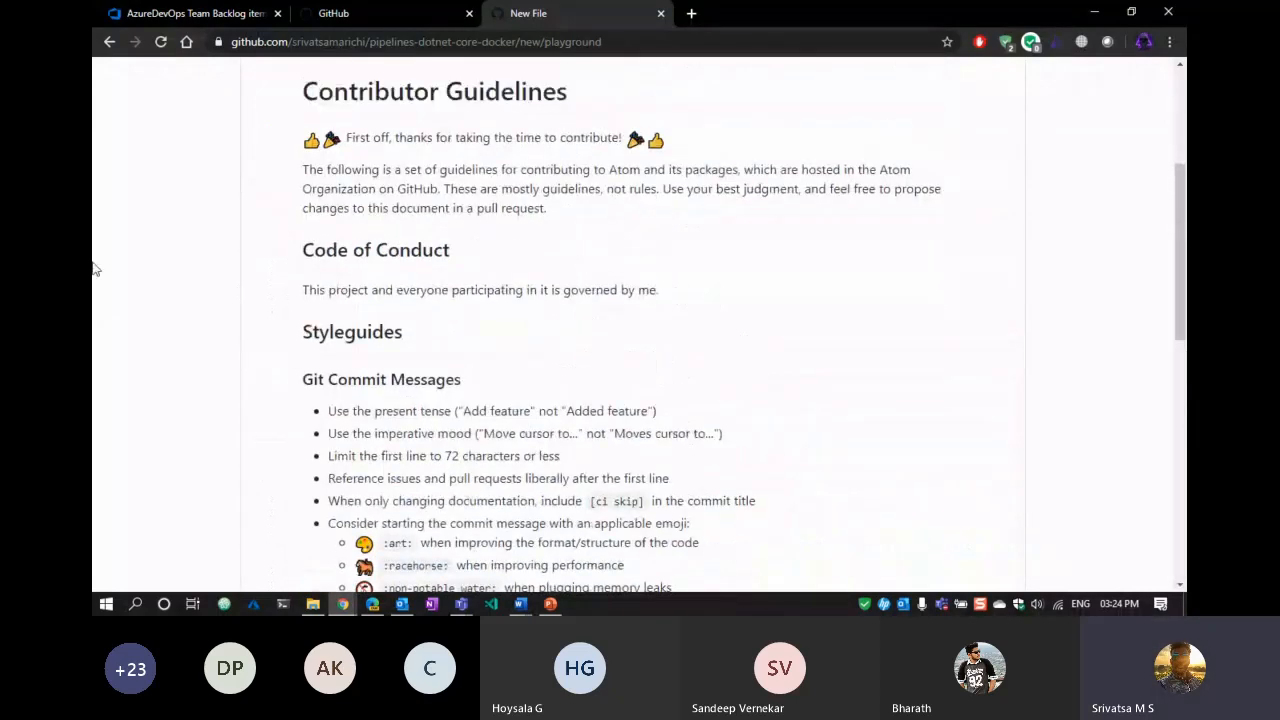
scroll(95, 270, down, 10)
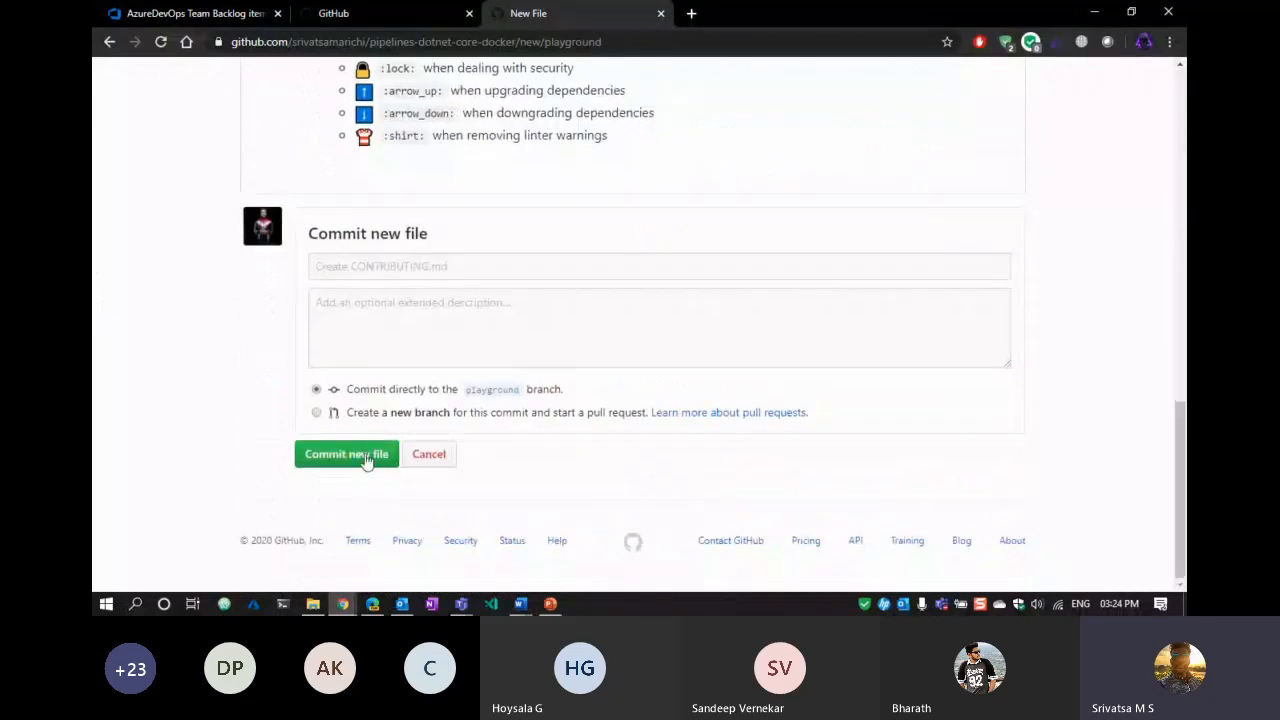
Commit CONTRIBUTING.md to playground with the message 'adding contributors guidelines'.
click(396, 270)
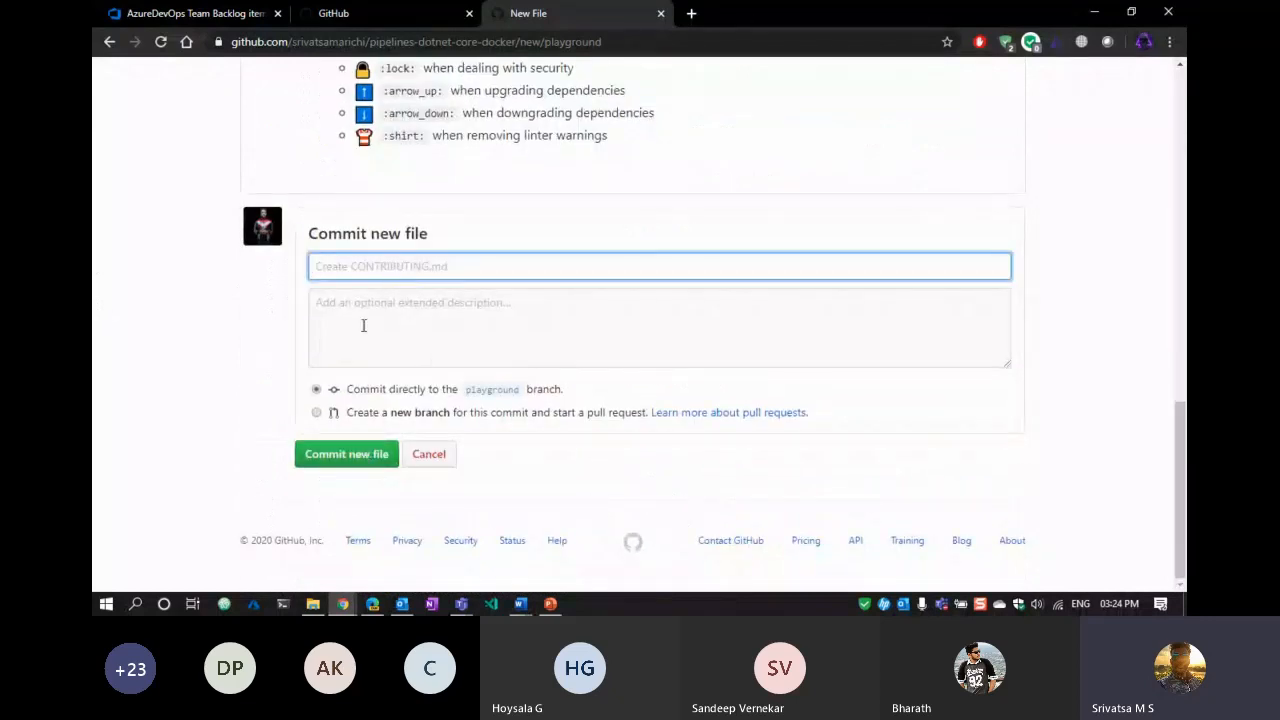
text(adding co)
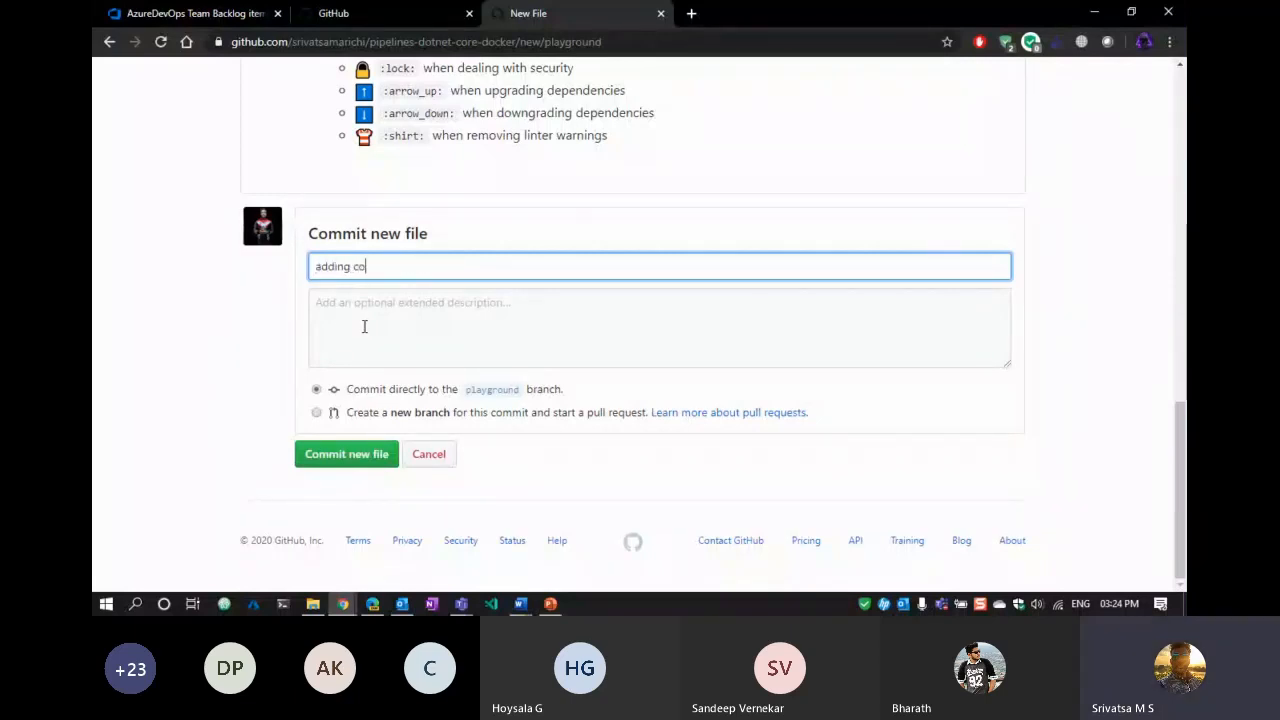
text(ntribuotrs guidelines)
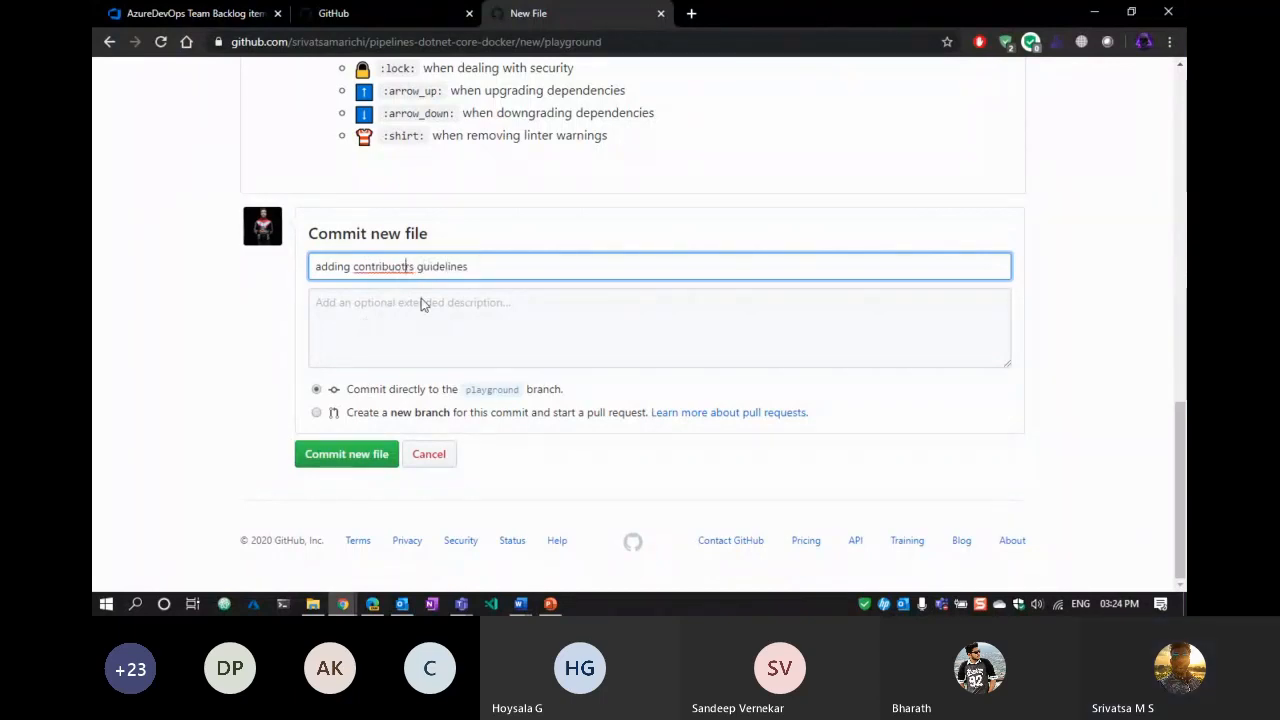
key(BackSpace)
key(BackSpace)
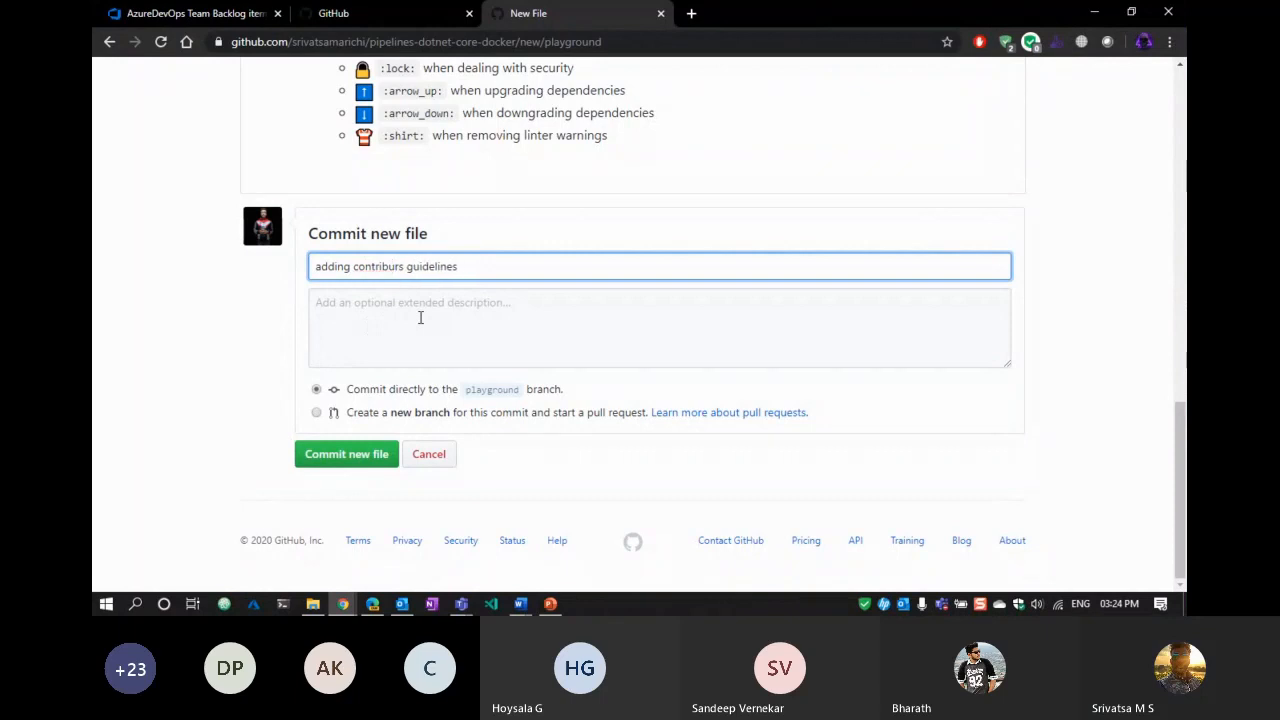
text(to)
click(370, 455)
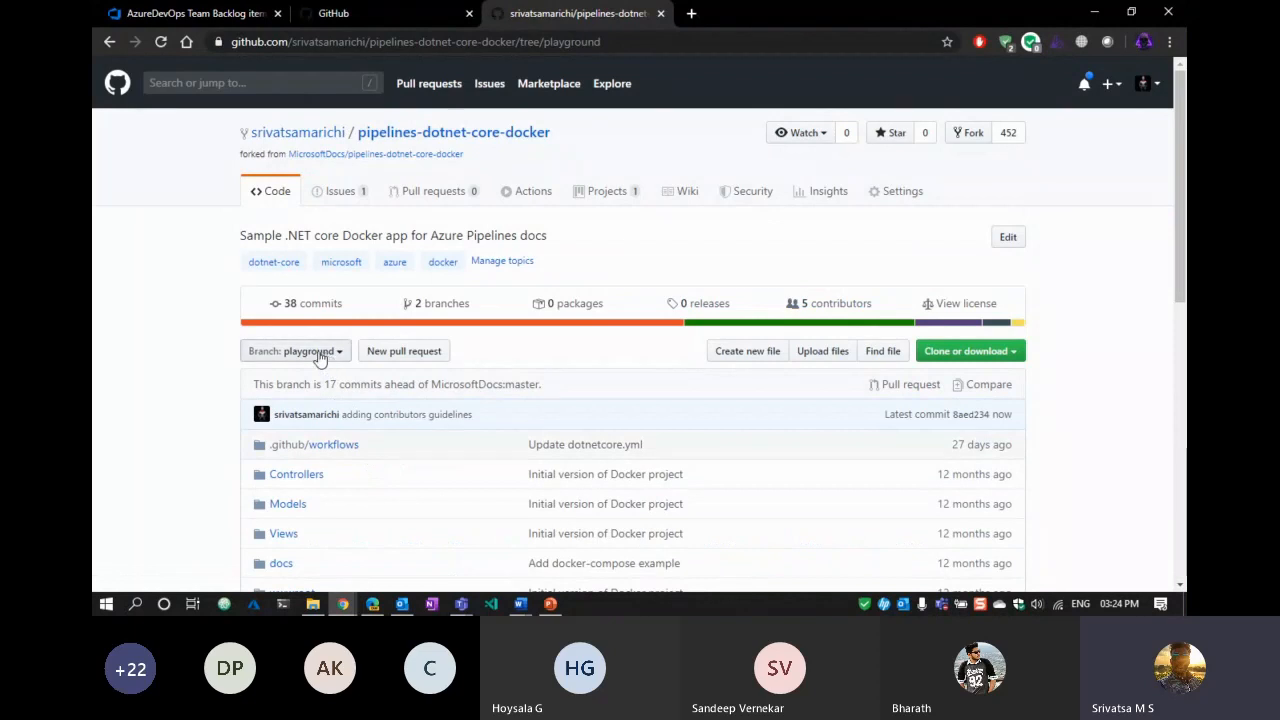
View the committed CONTRIBUTING.md, then return to the playground file listing.
scroll(189, 350, down, 6)
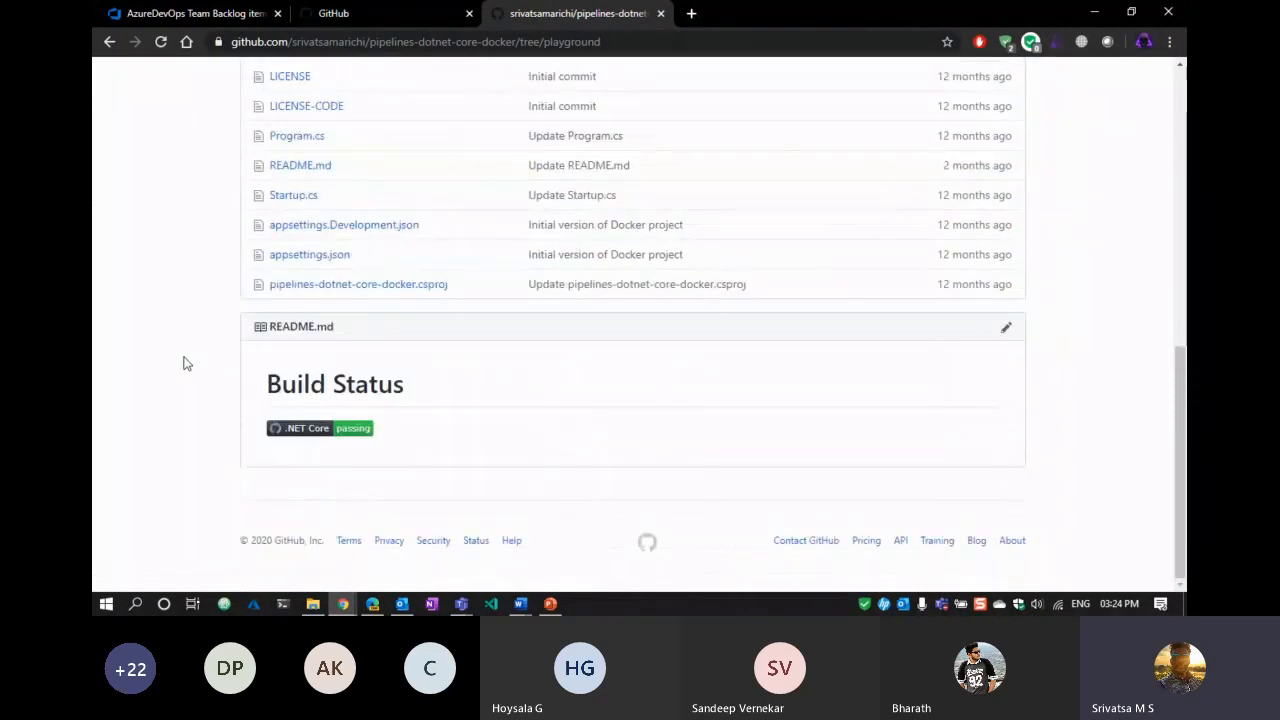
scroll(183, 363, up, 2)
click(340, 180)
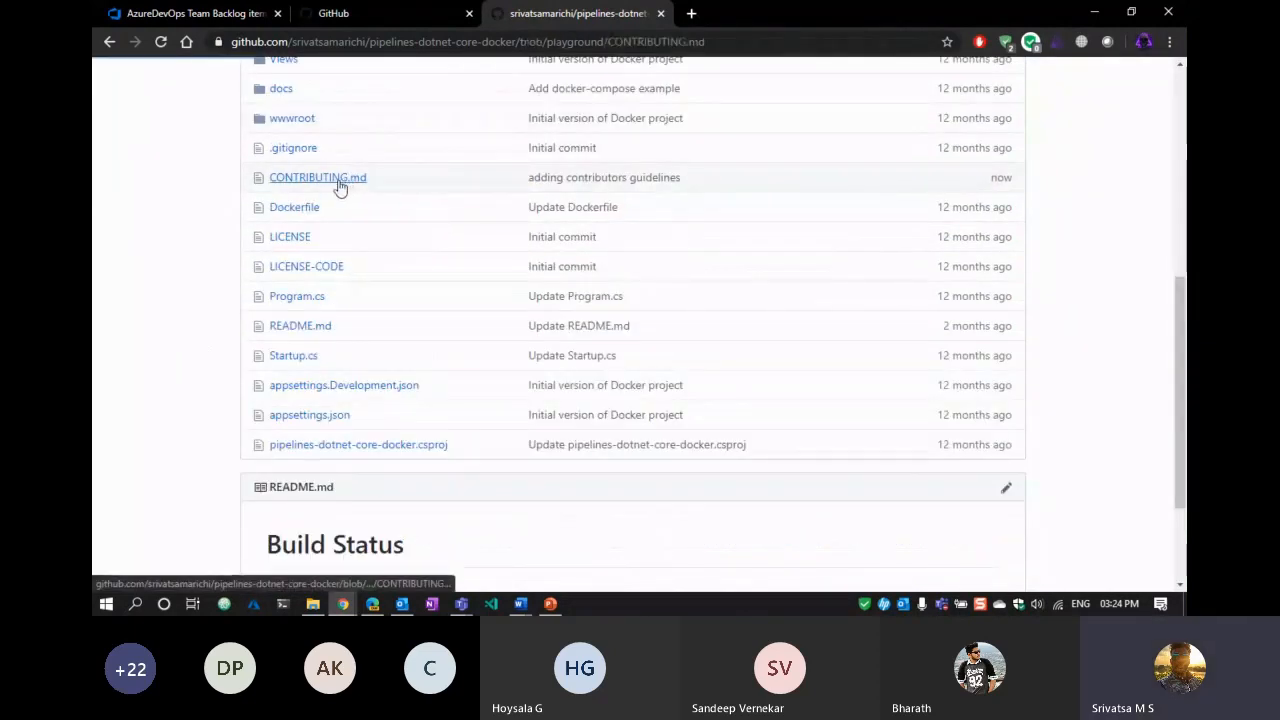
scroll(94, 340, down, 15)
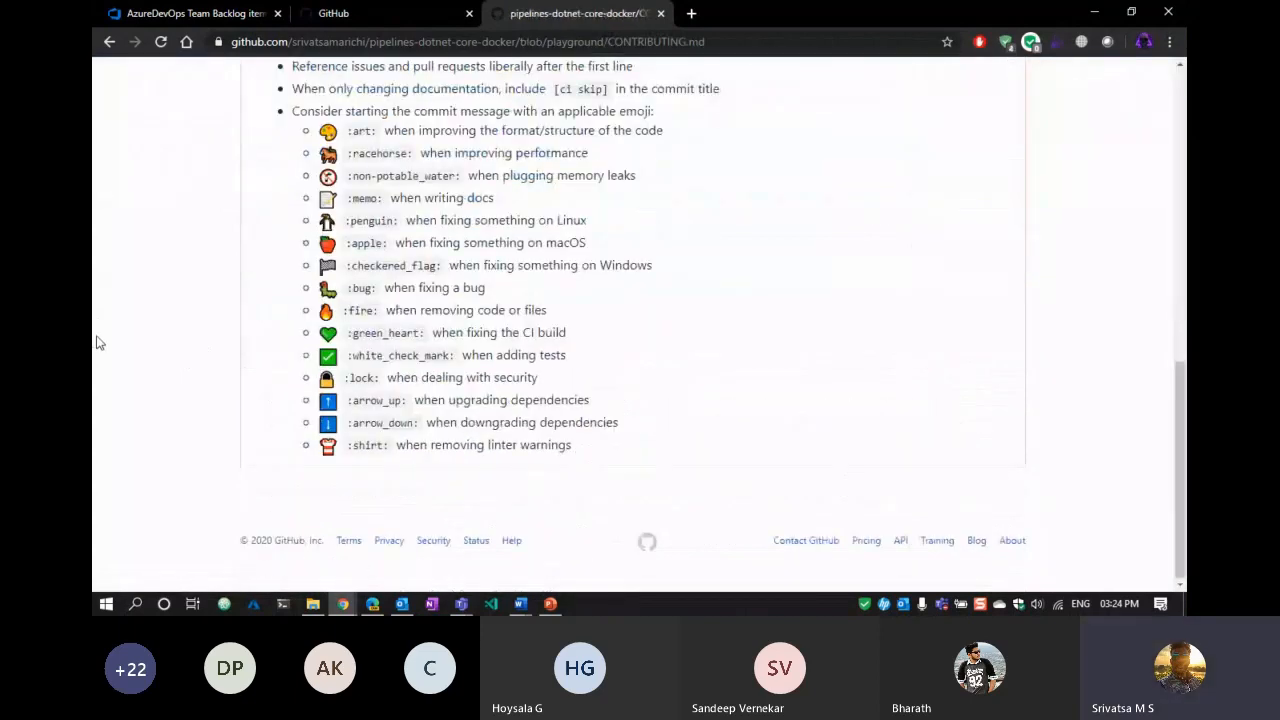
scroll(97, 343, up, 15)
click(110, 43)
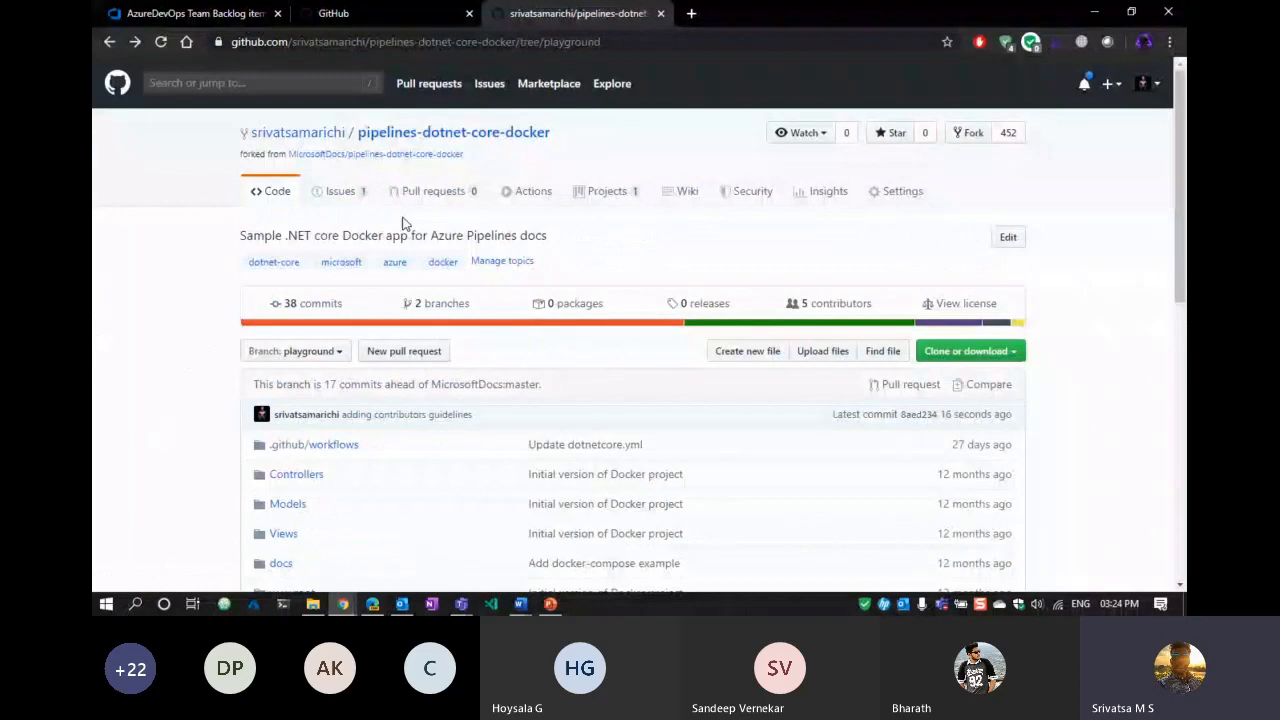
Start a pull request from the recently pushed playground branch in the Pull requests list.
click(460, 200)
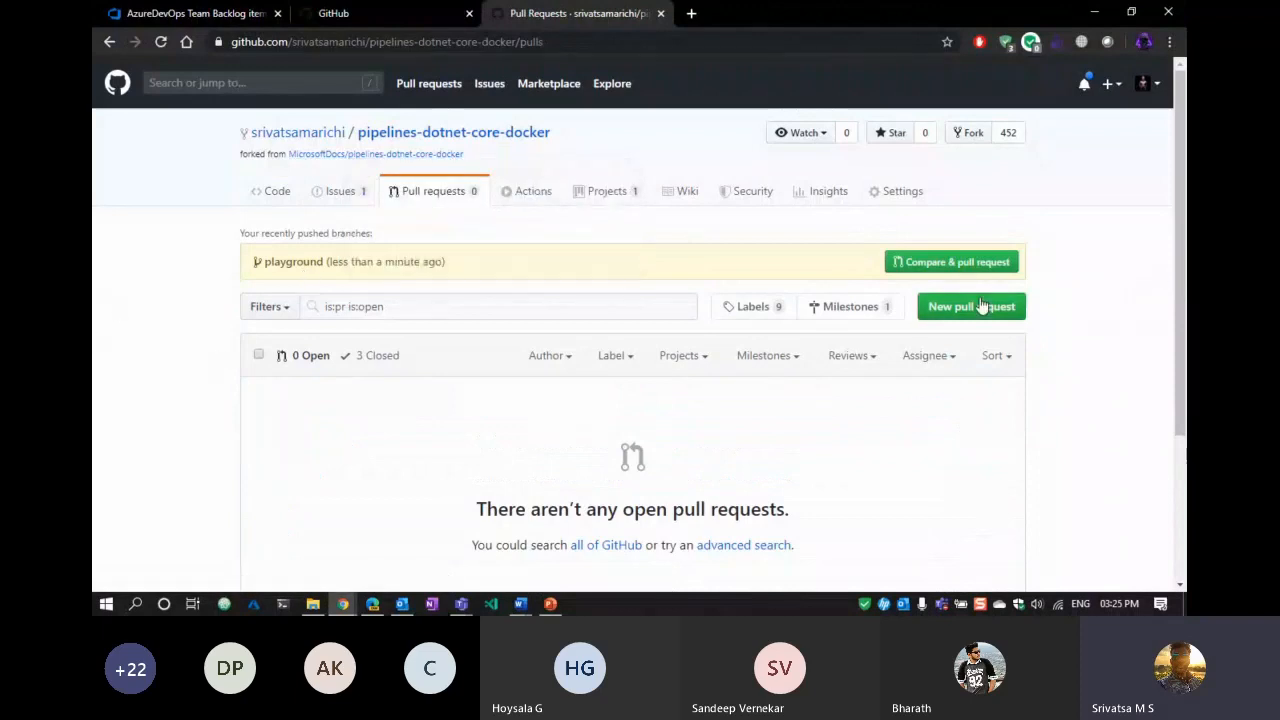
drag(338, 261, 483, 275)
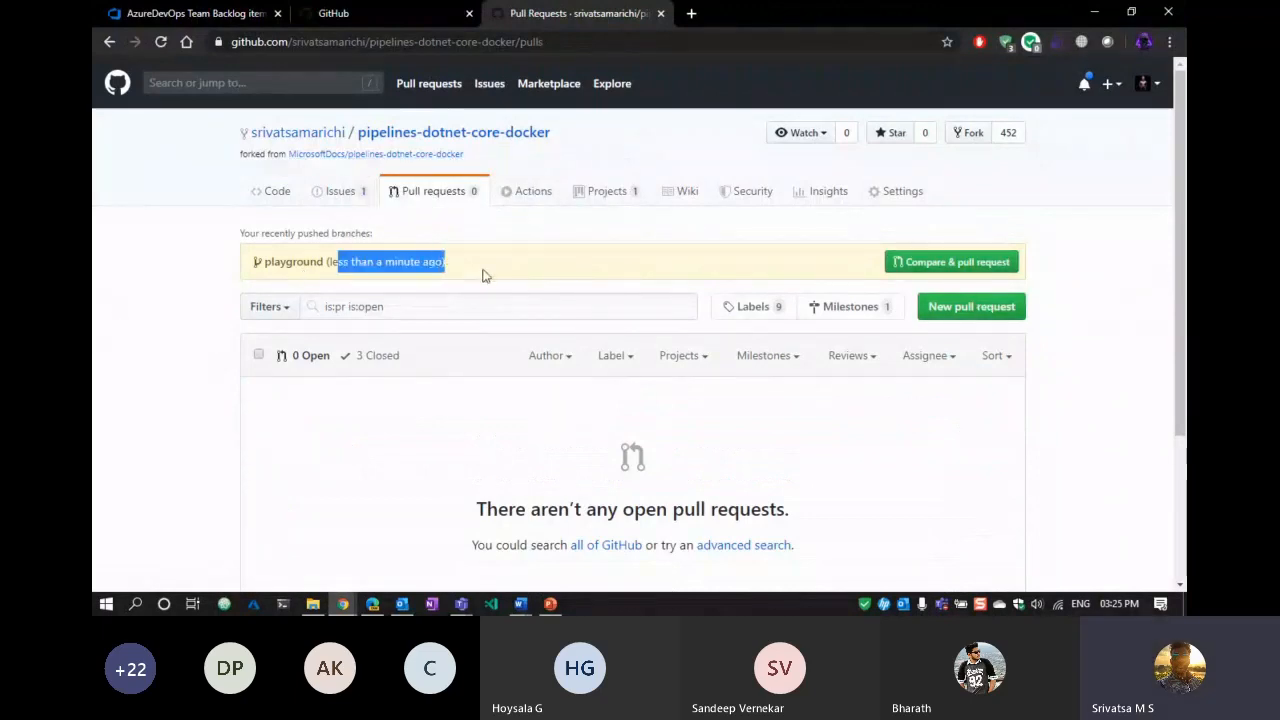
click(411, 463)
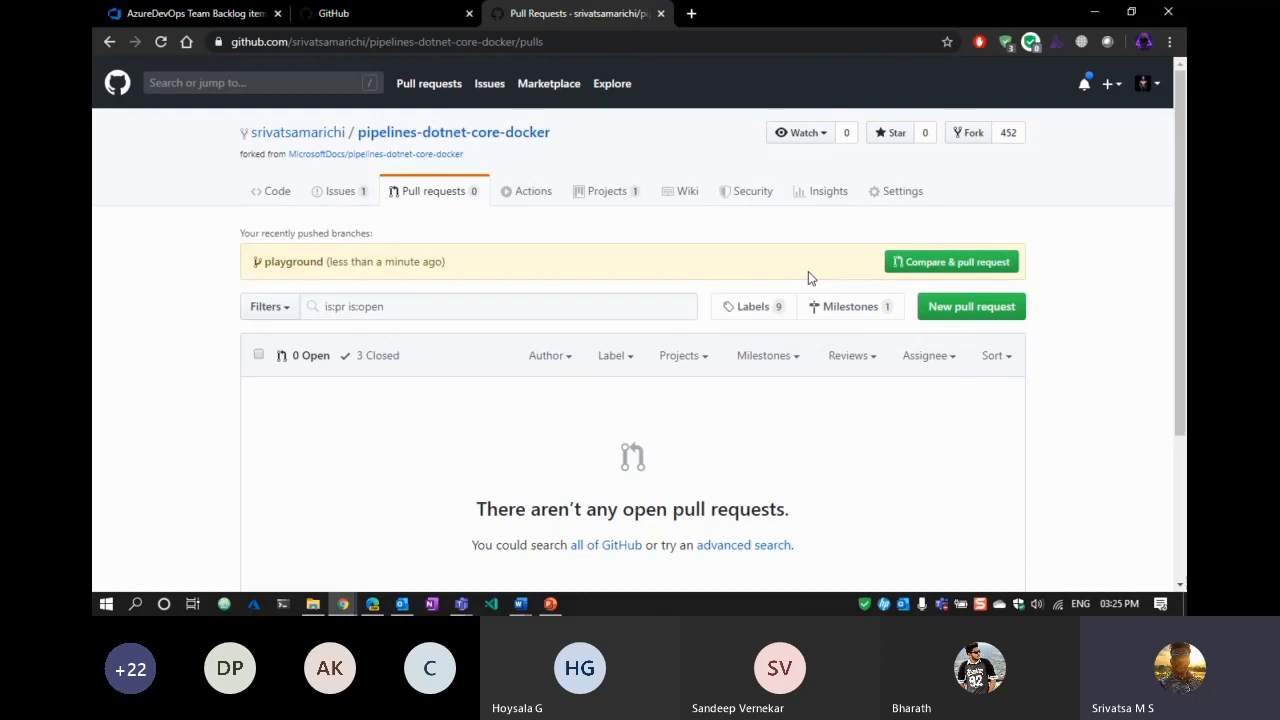
click(982, 266)
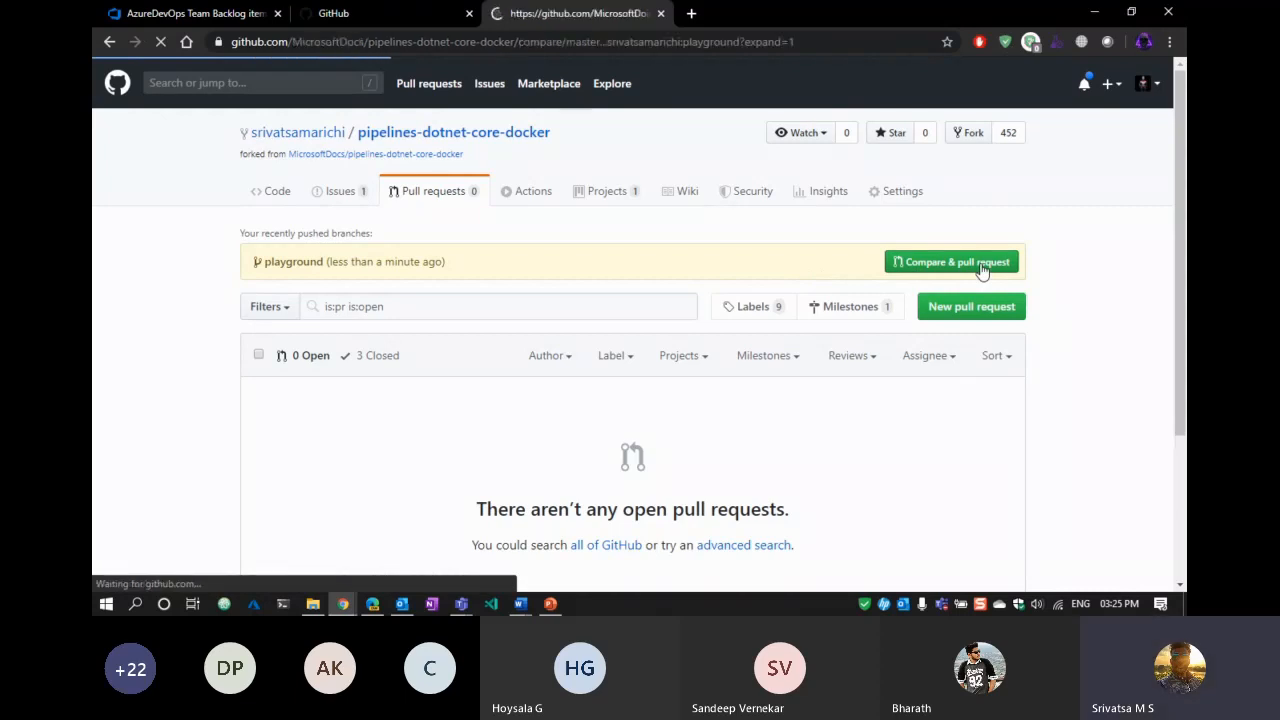
Change the base repository to the fork so the pull request compares master...playground.
click(1020, 225)
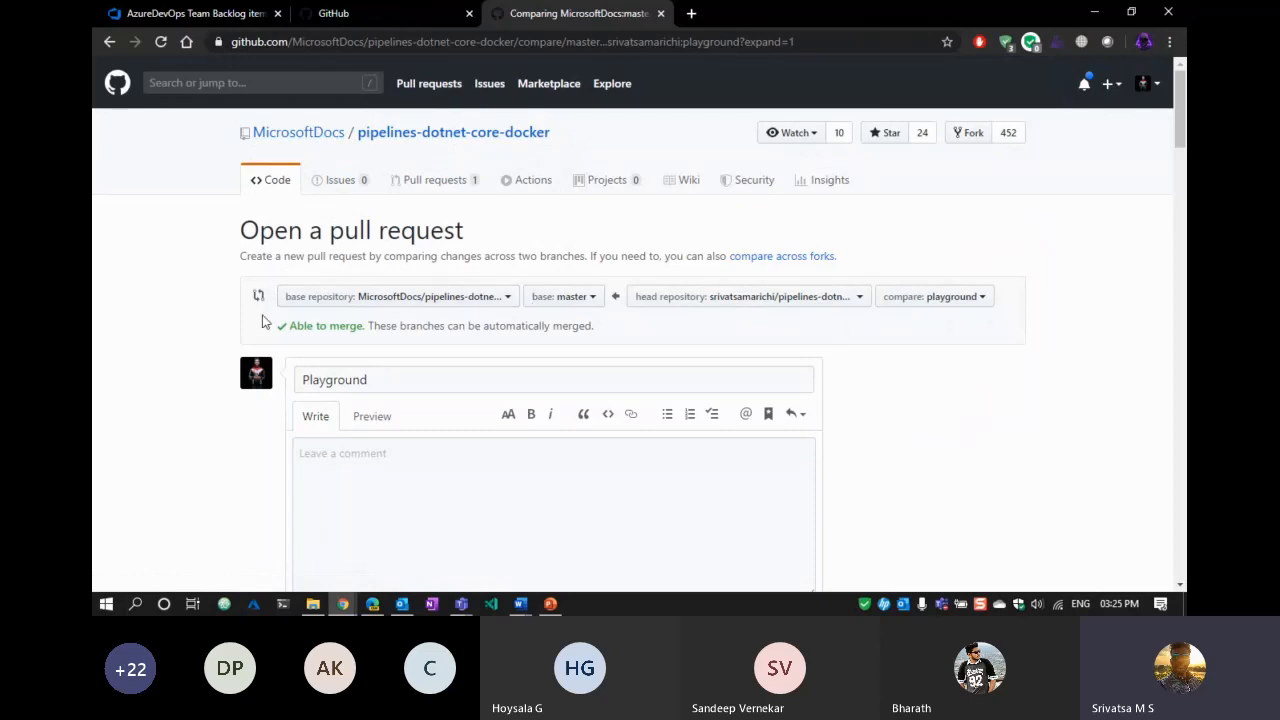
click(385, 298)
click(389, 424)
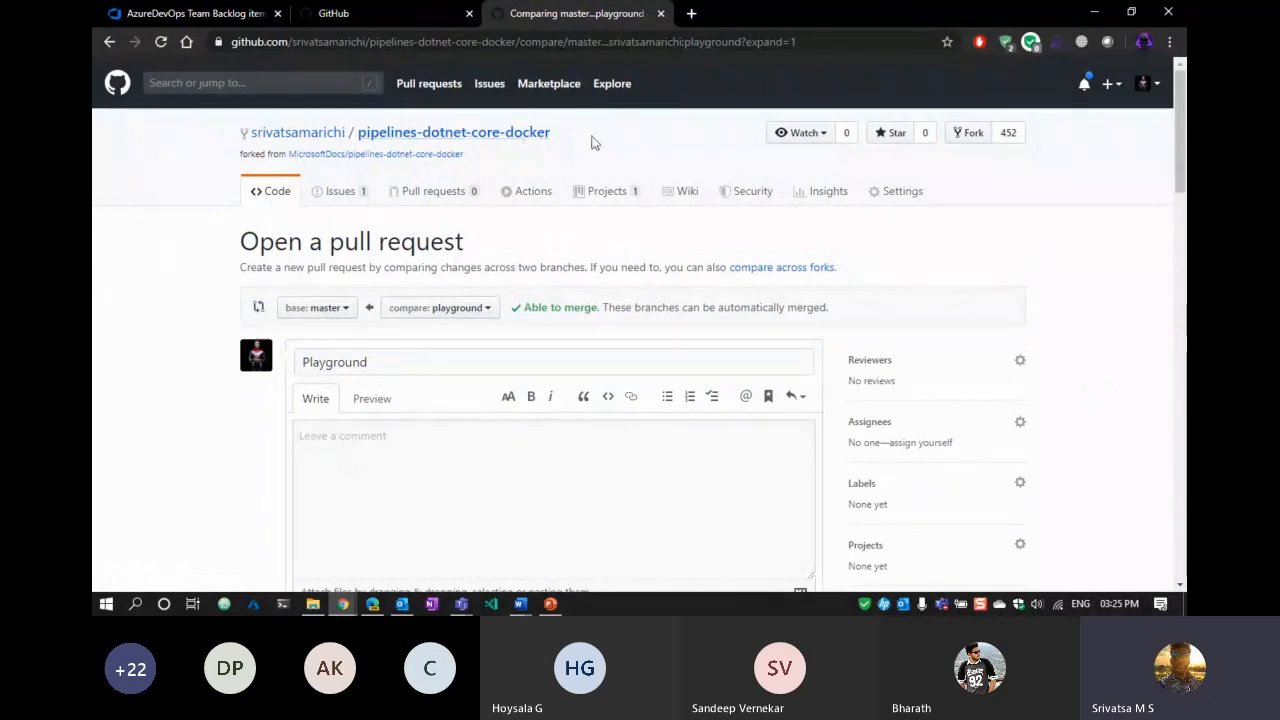
scroll(94, 370, down, 3)
scroll(890, 335, up, 3)
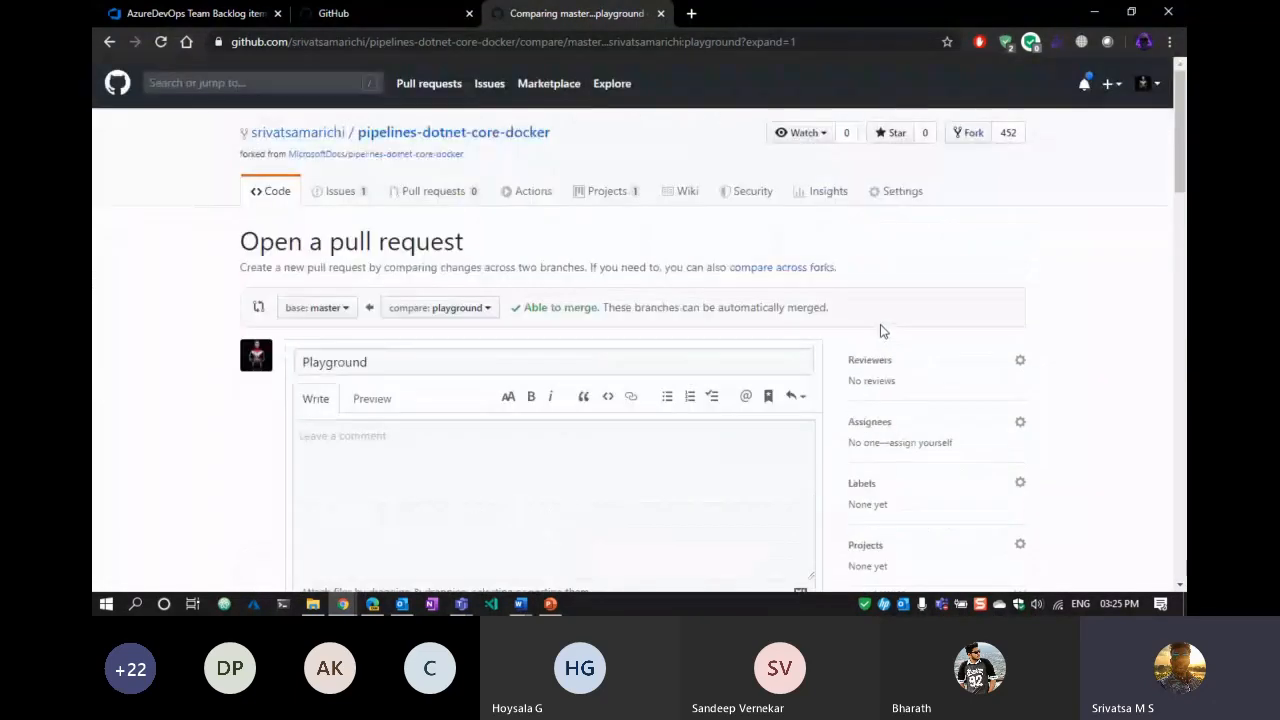
click(886, 359)
scroll(1115, 385, down, 2)
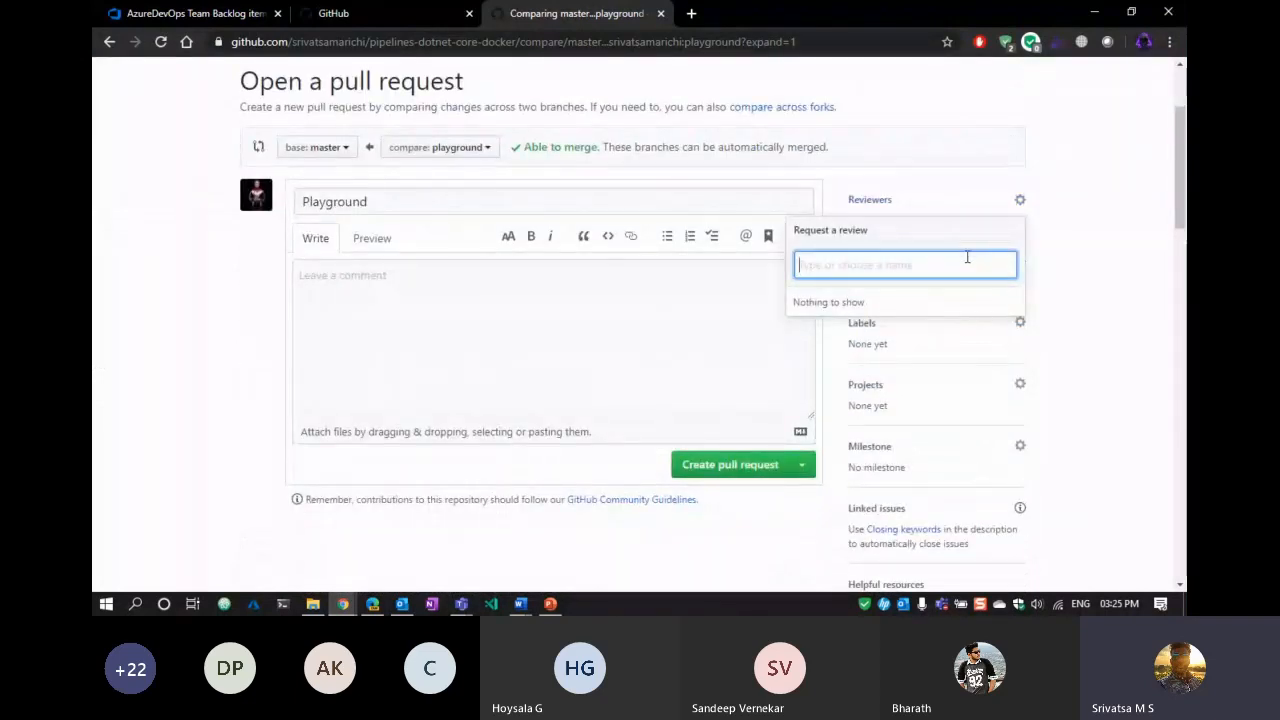
Assign yourself to the pull request.
click(1103, 294)
click(886, 262)
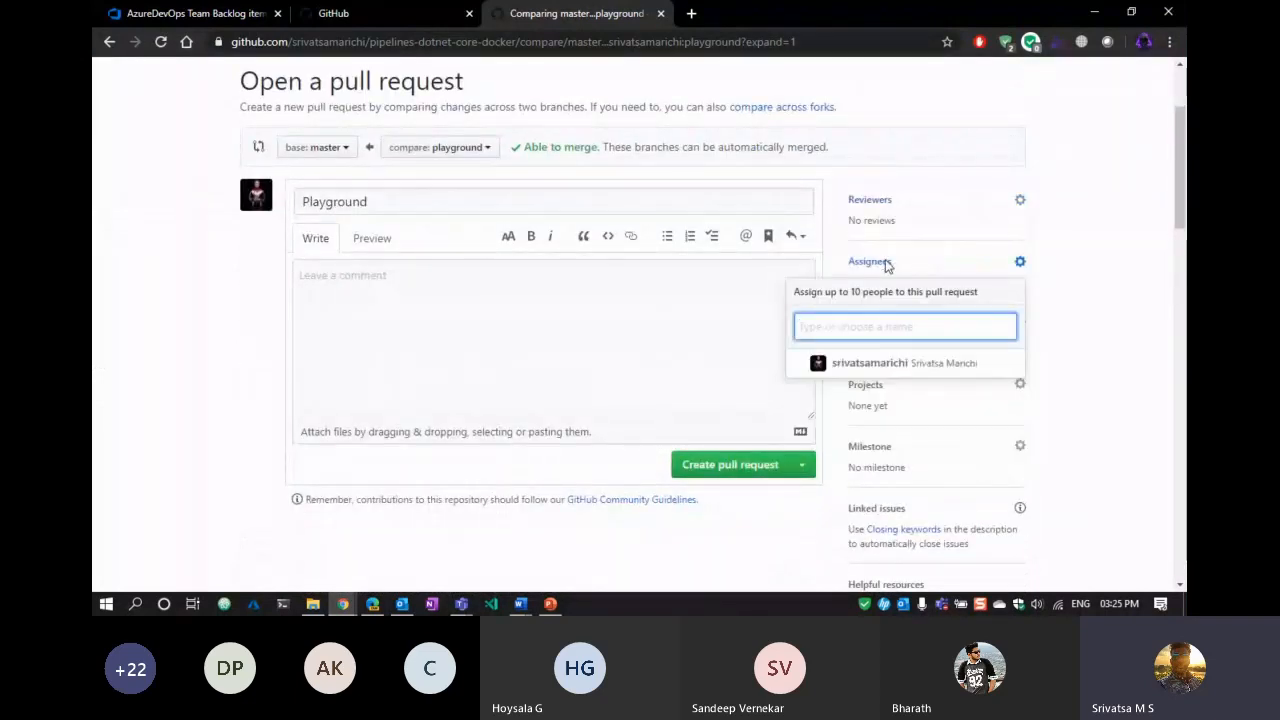
click(870, 363)
click(1101, 334)
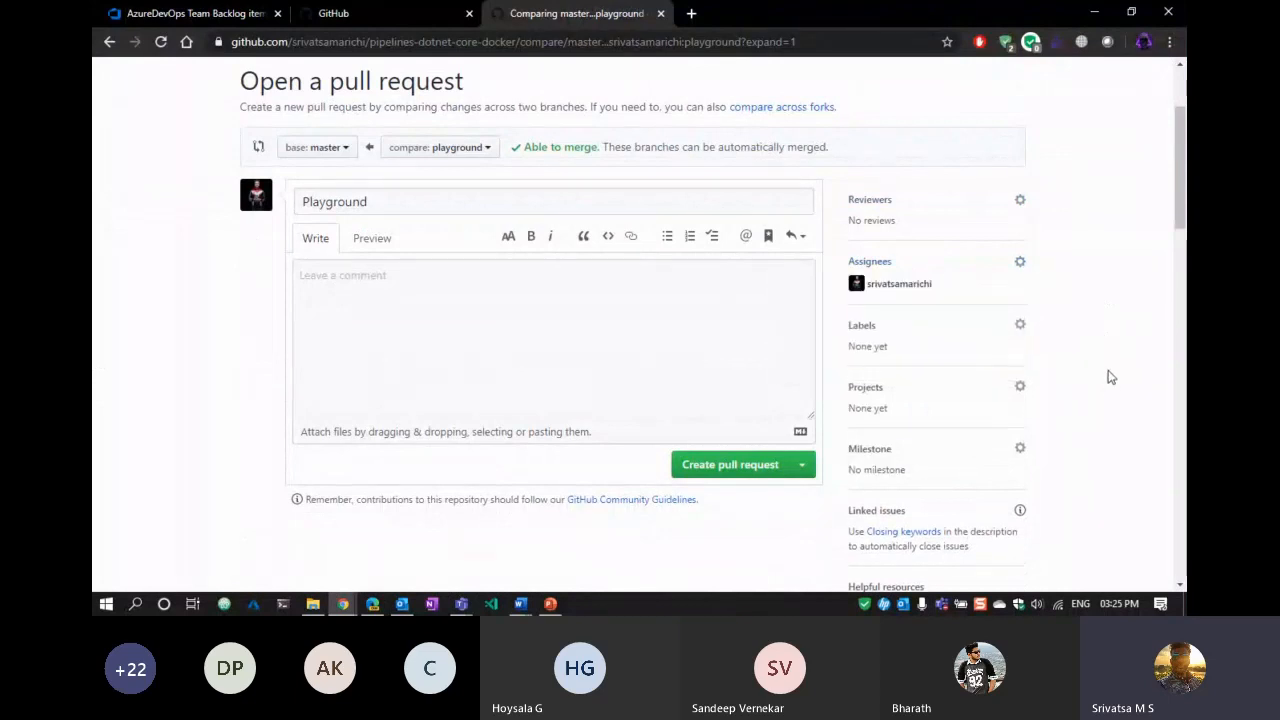
Apply the documentation and enhancement labels to the pull request.
click(860, 326)
scroll(1128, 379, down, 1)
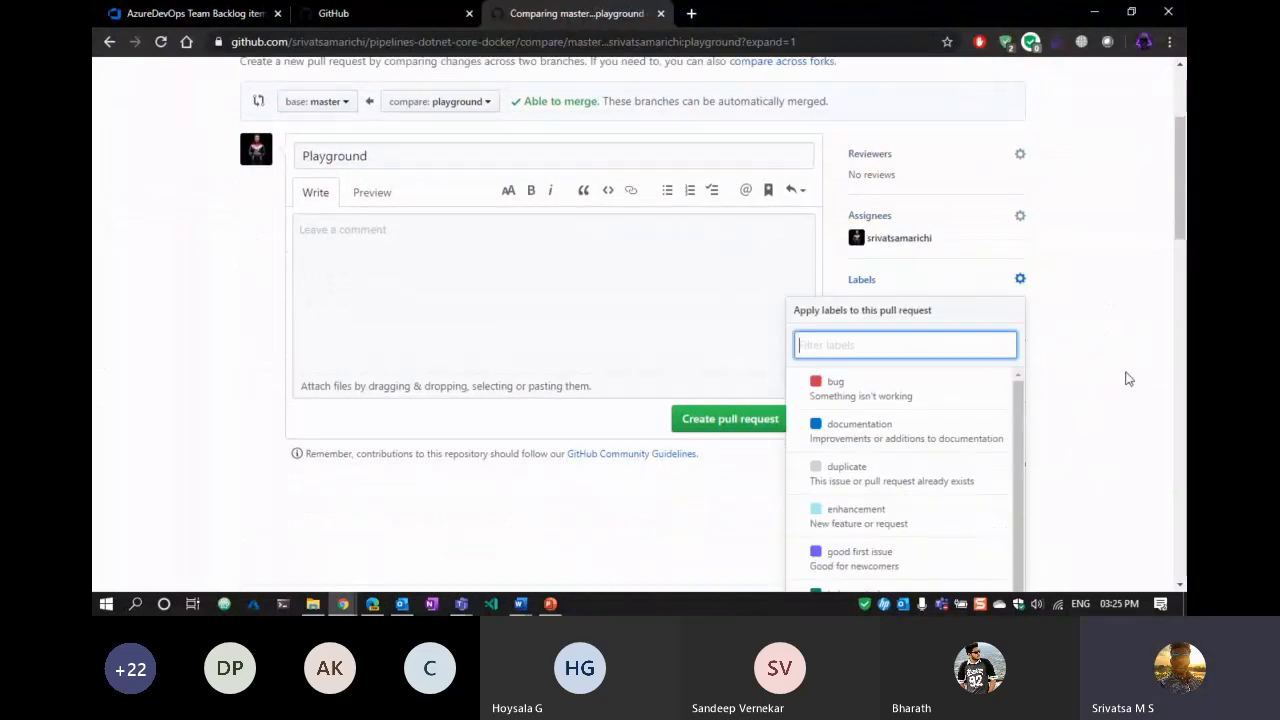
scroll(1128, 379, down, 2)
scroll(1127, 376, down, 3)
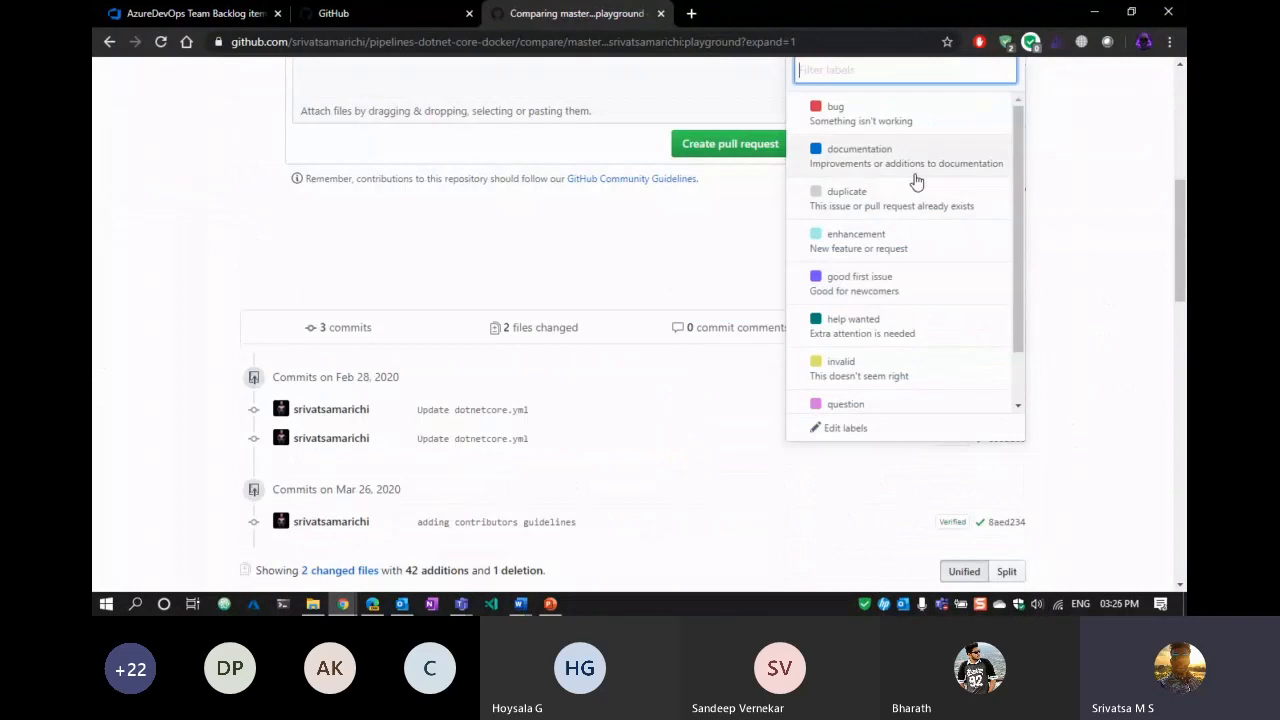
click(916, 165)
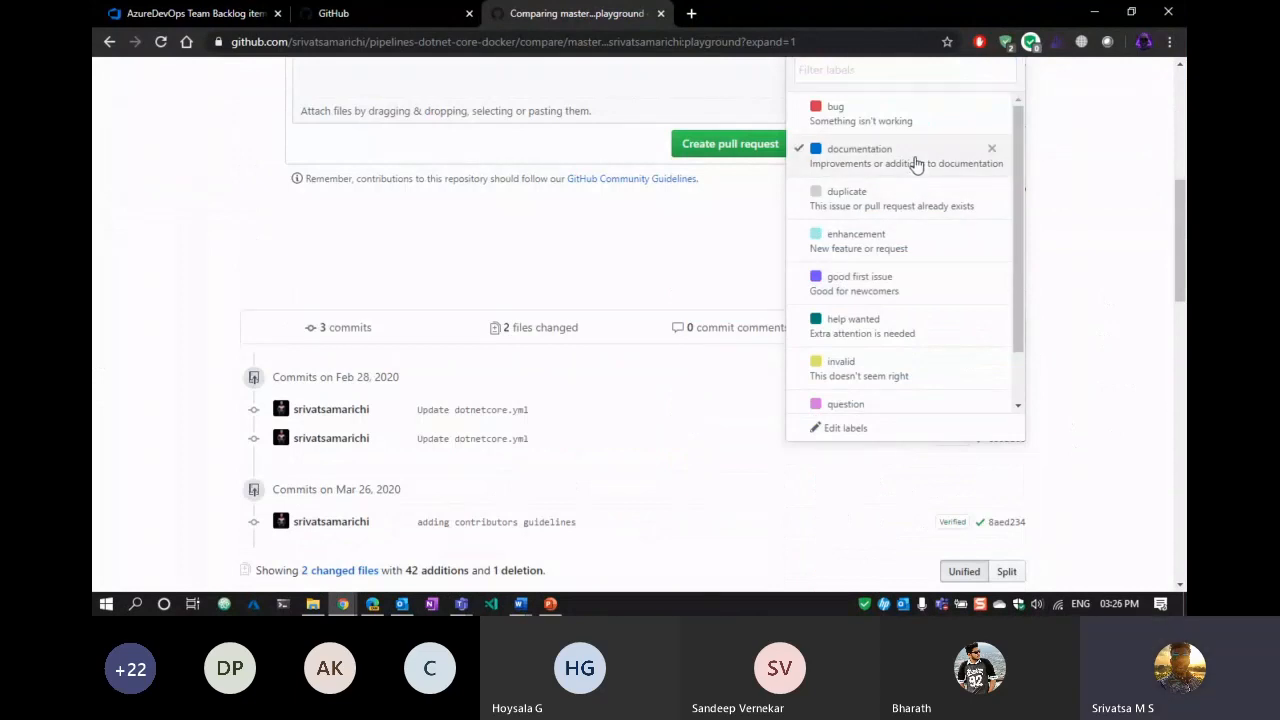
click(1095, 245)
scroll(1099, 248, up, 3)
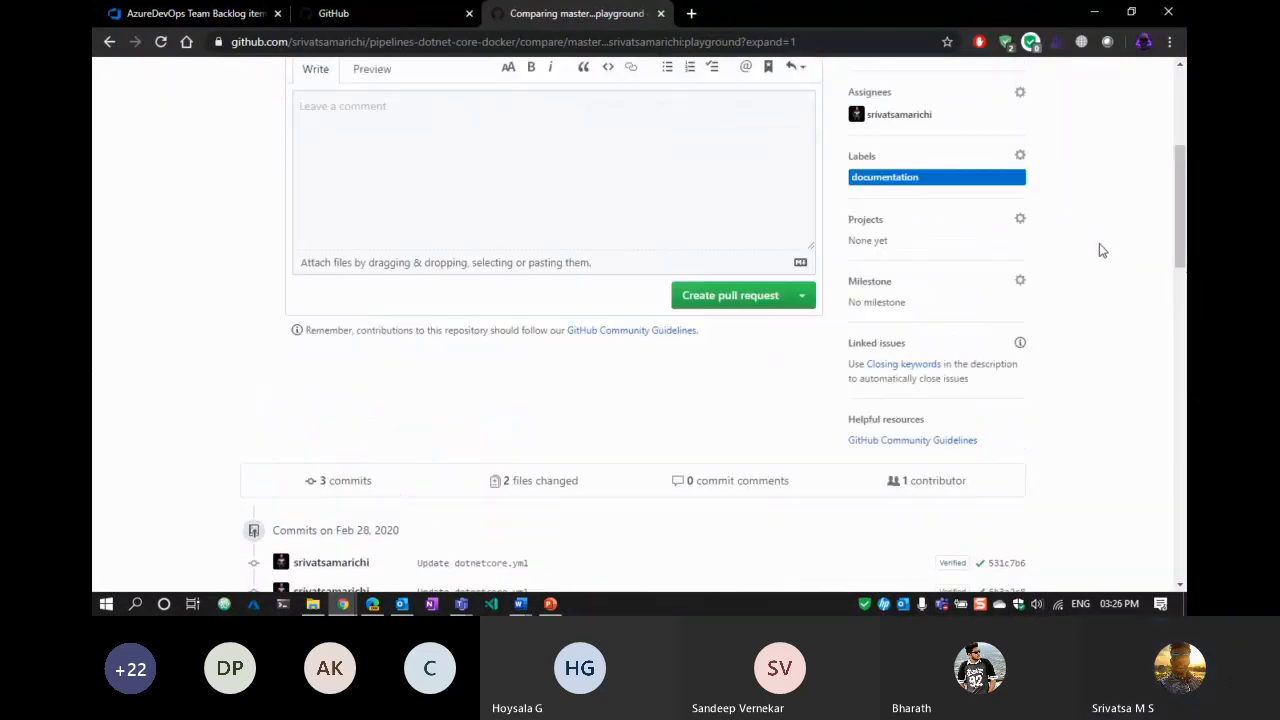
scroll(1099, 250, up, 5)
click(872, 407)
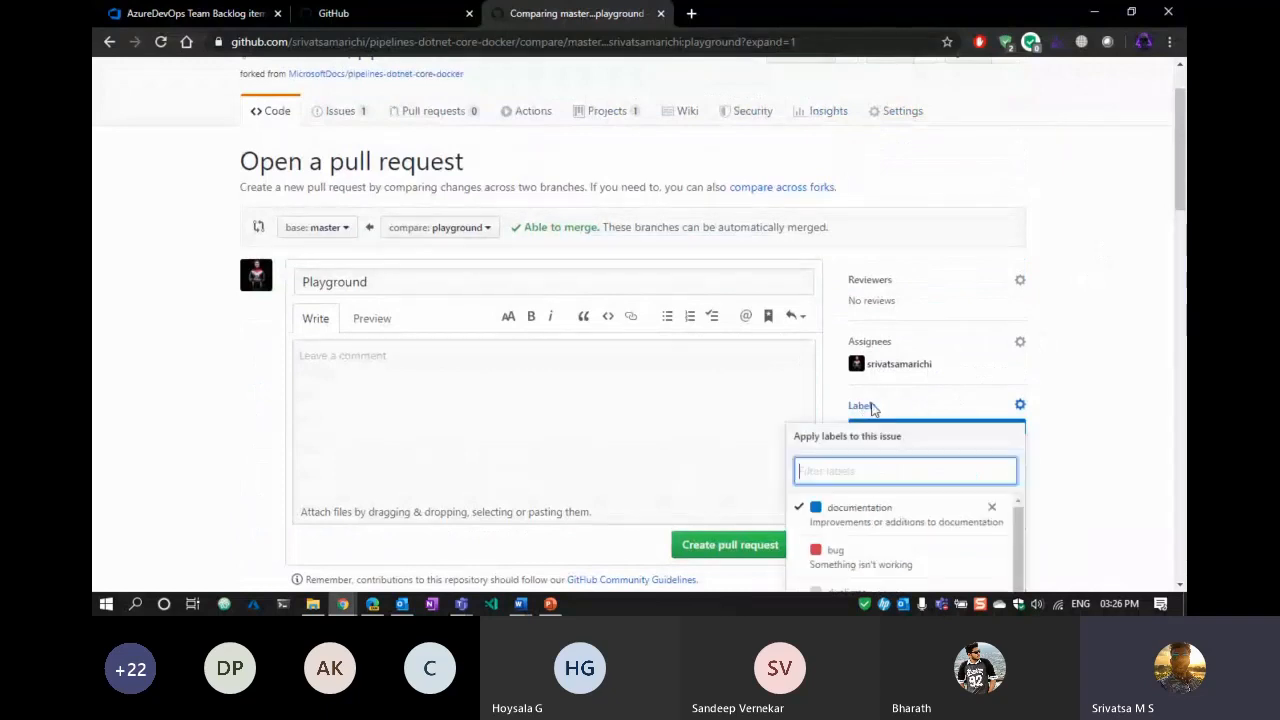
scroll(1037, 400, down, 5)
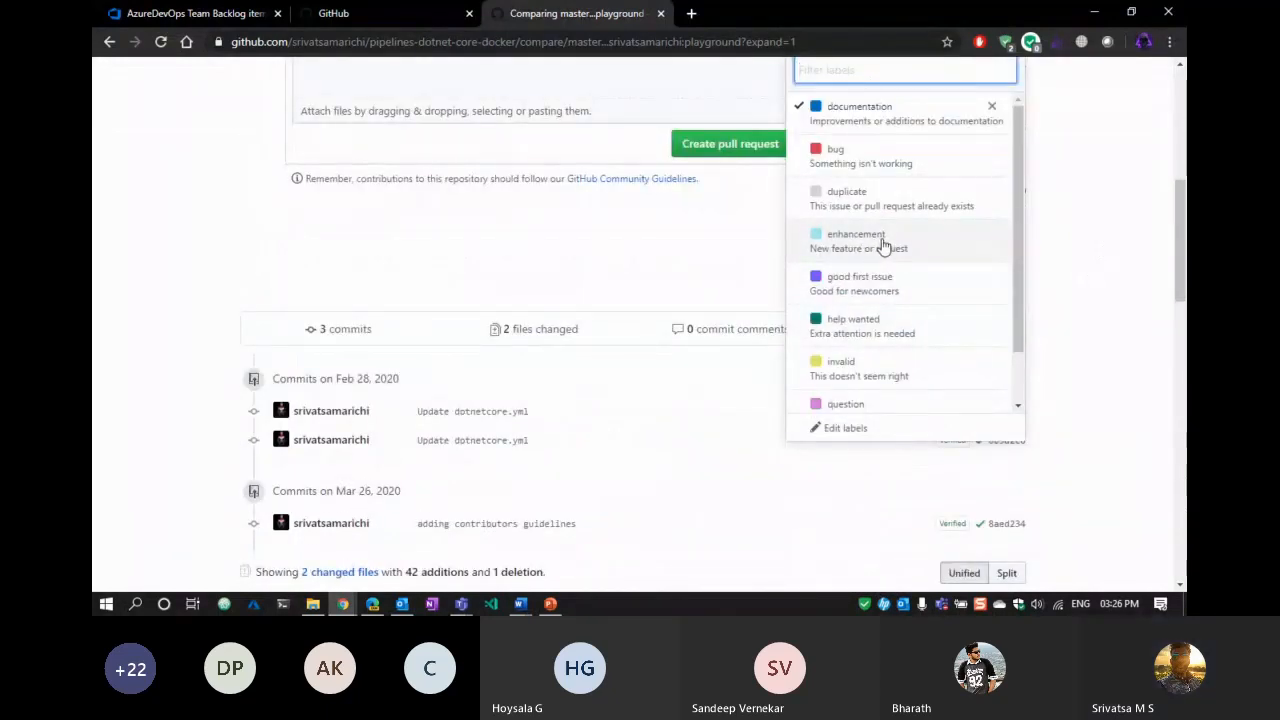
scroll(882, 247, down, 1)
scroll(972, 313, up, 1)
click(914, 245)
click(138, 280)
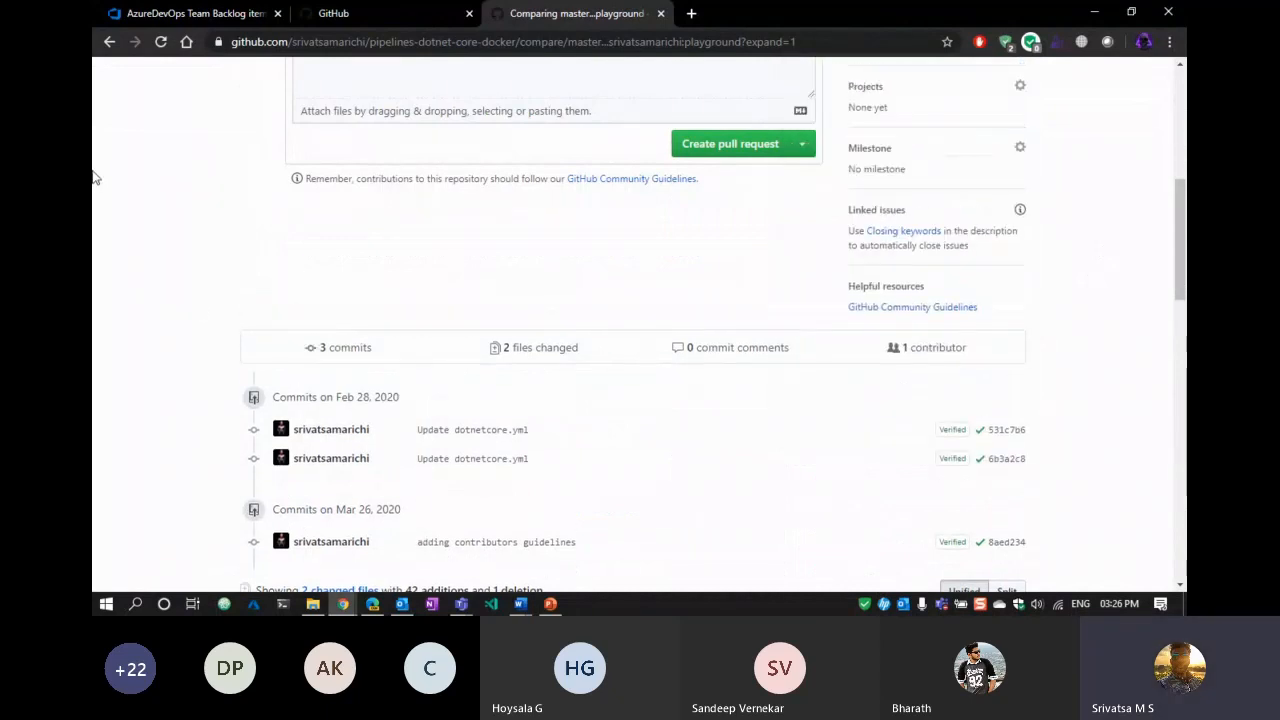
scroll(94, 180, up, 3)
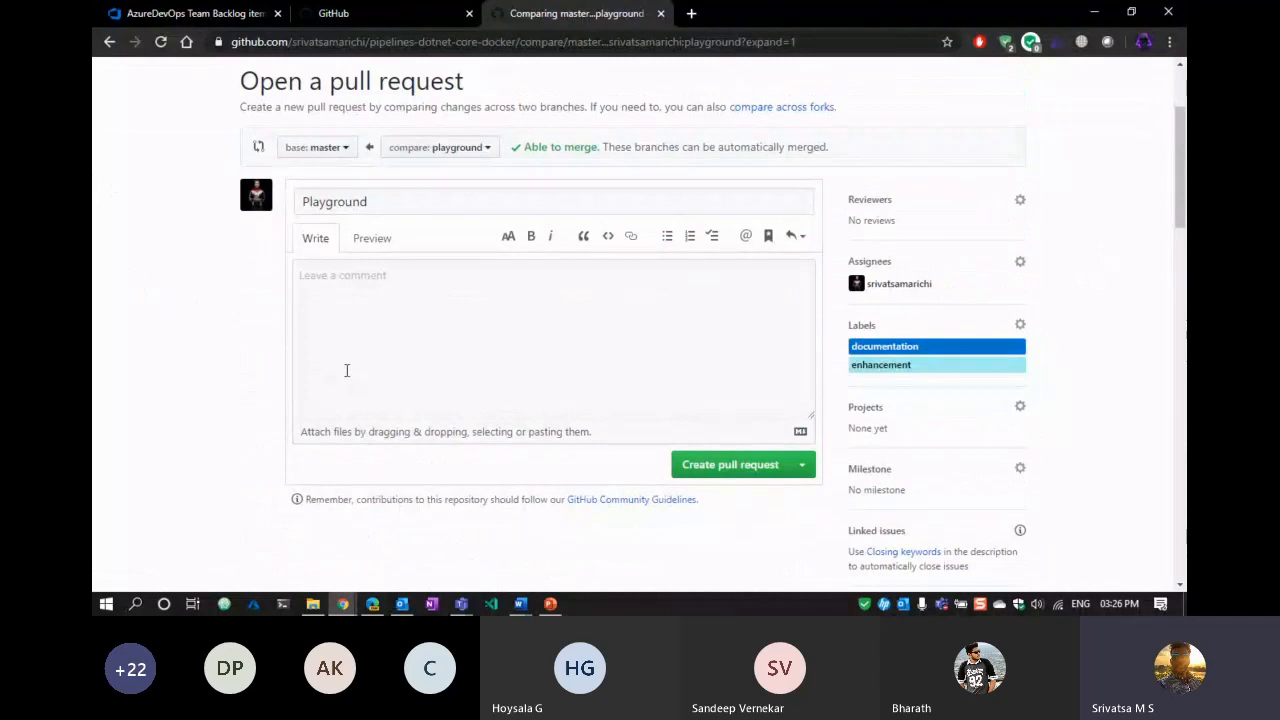
Add the pull request to the DotNetCore project and set its milestone to Release 1.
click(866, 410)
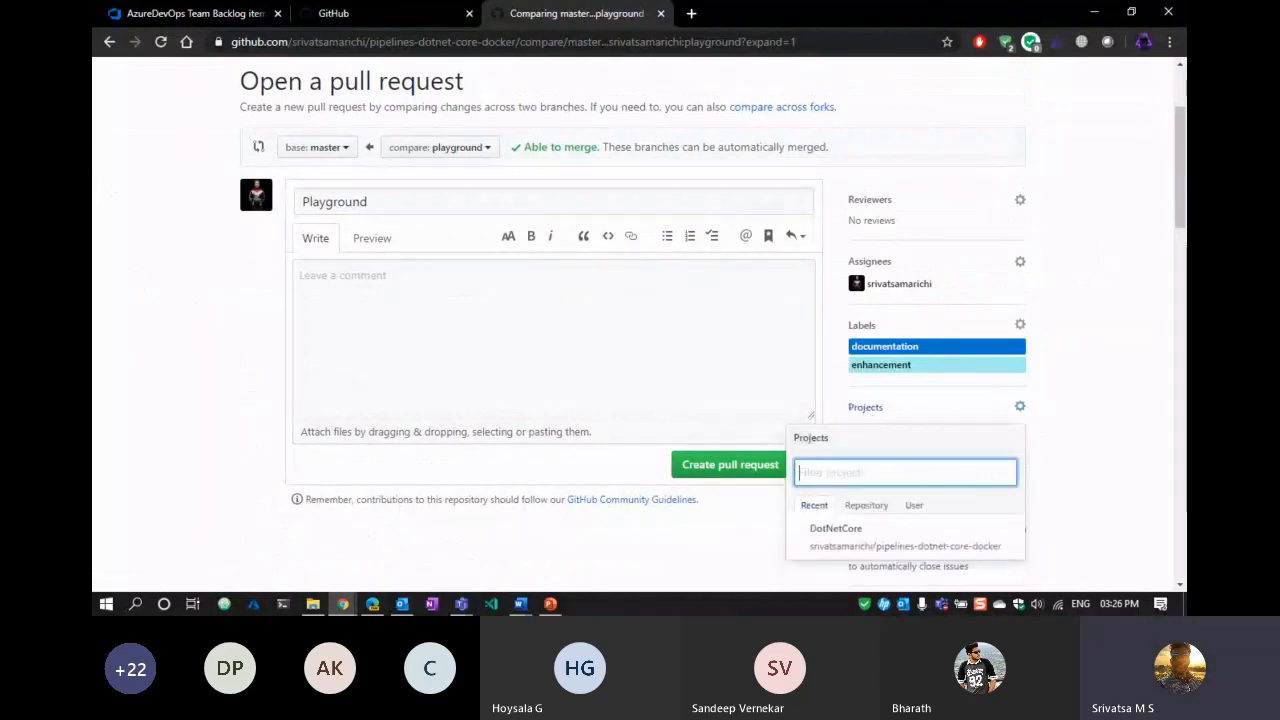
scroll(1127, 435, down, 3)
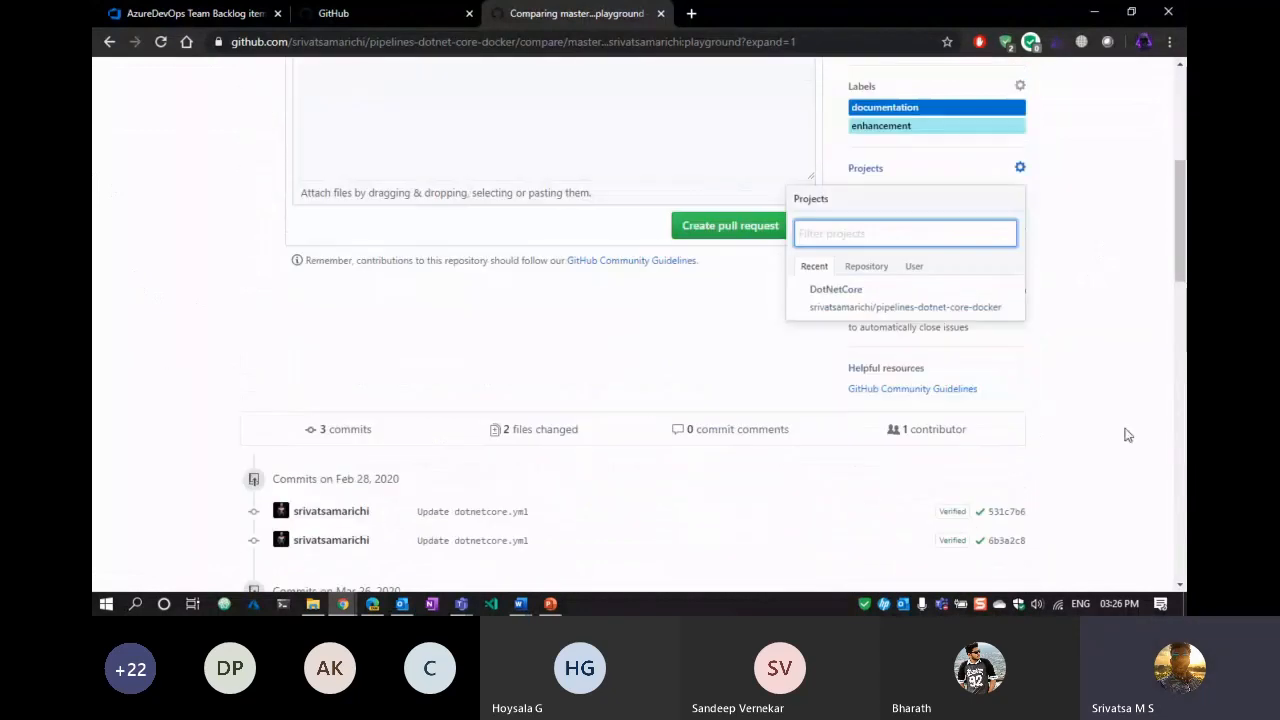
click(860, 295)
click(272, 322)
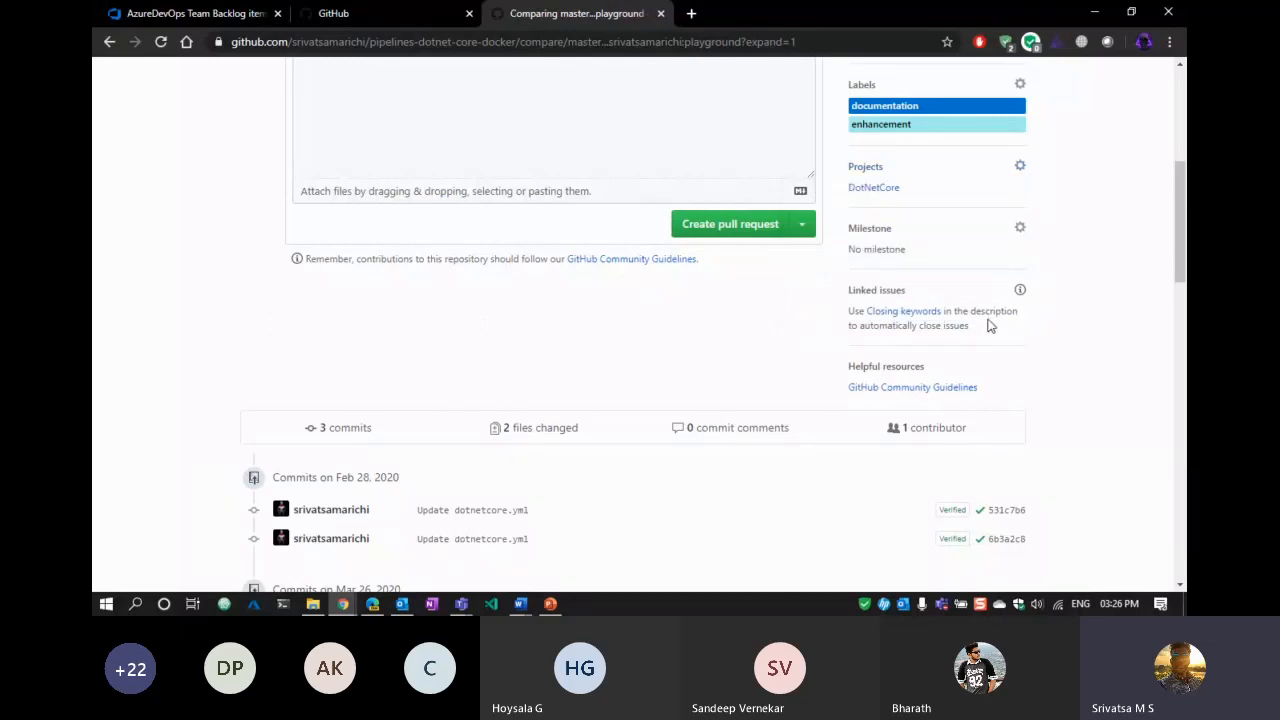
click(880, 233)
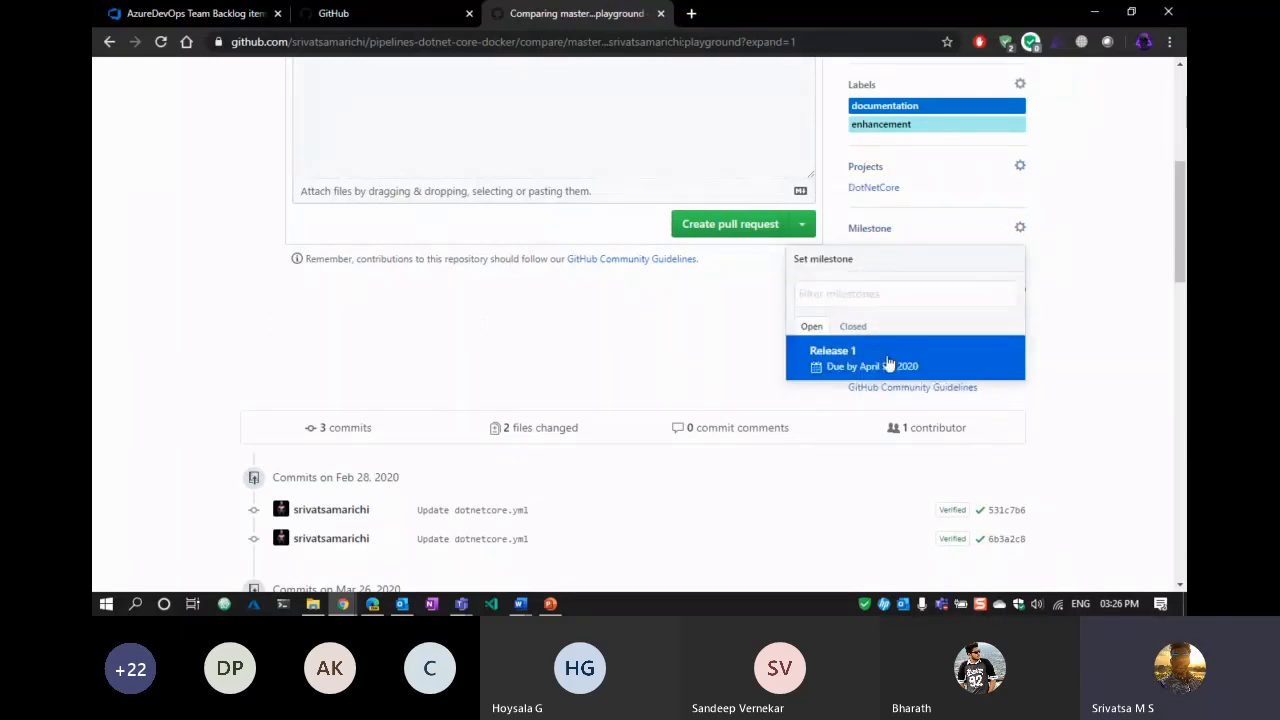
click(878, 352)
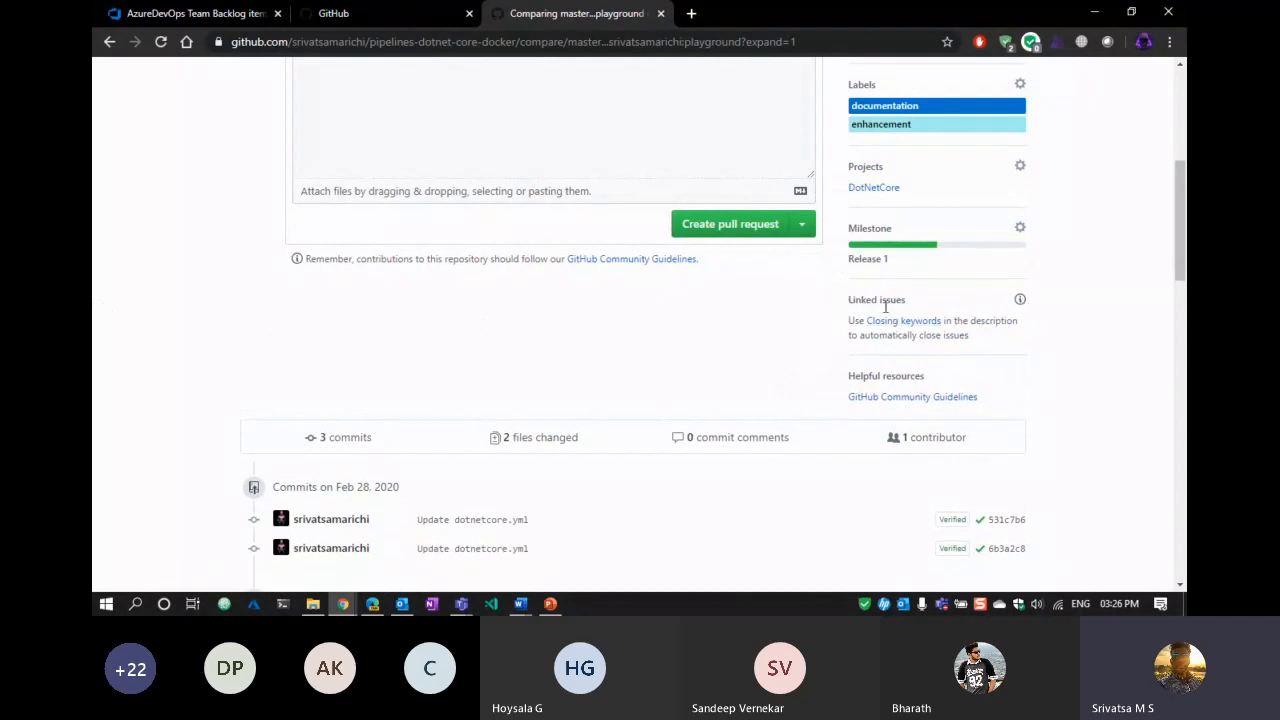
Create the 'Playground' pull request, producing pull request #6.
scroll(314, 301, up, 3)
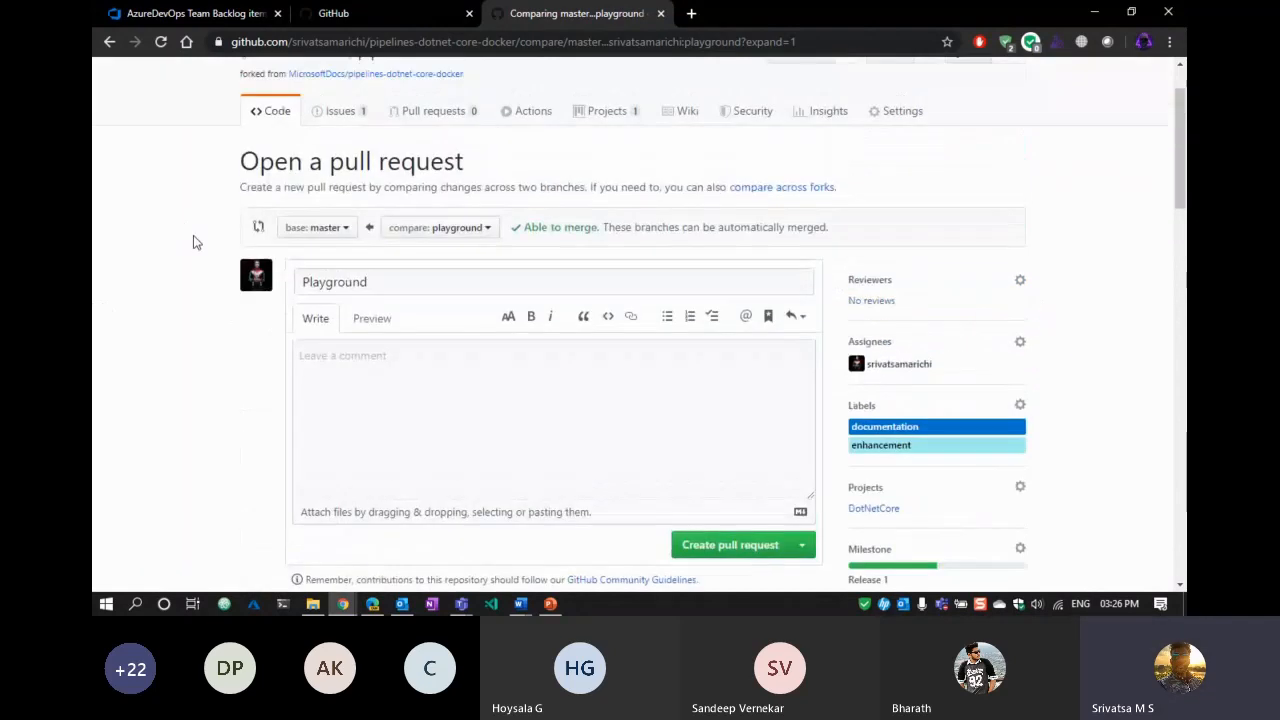
click(540, 405)
scroll(600, 395, down, 2)
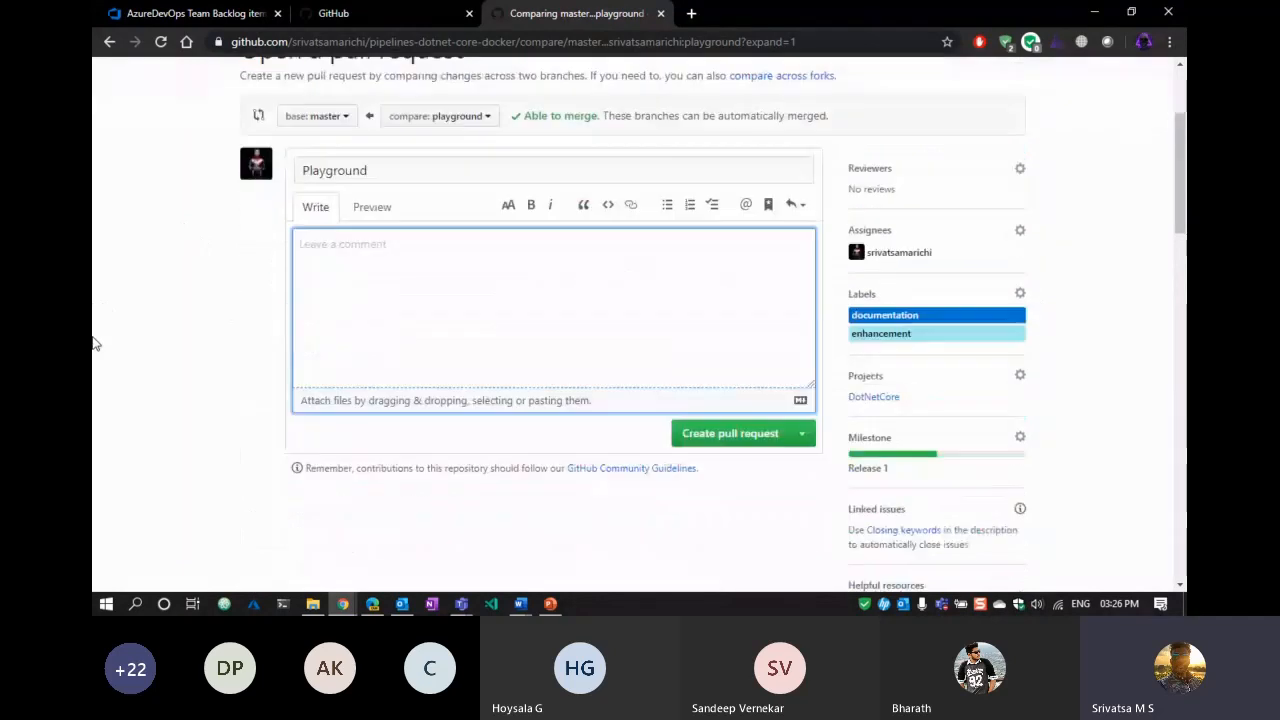
scroll(590, 310, up, 2)
click(466, 282)
click(474, 362)
scroll(490, 372, down, 2)
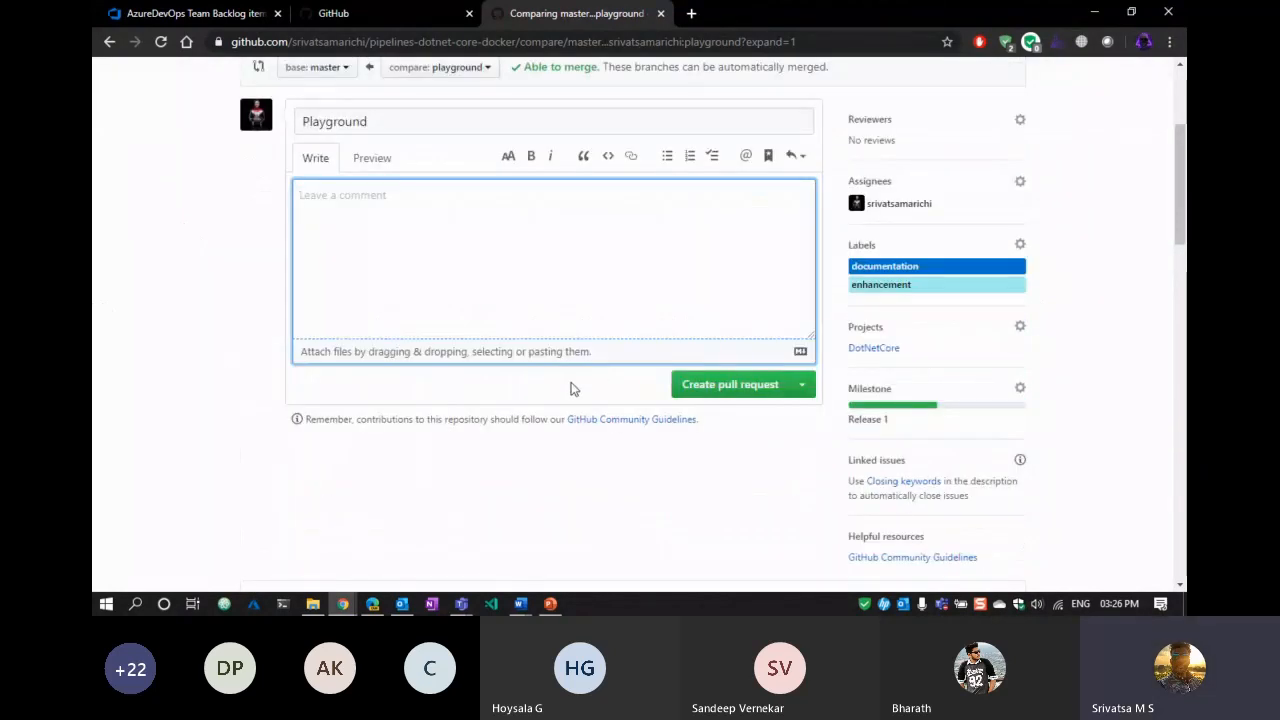
click(716, 394)
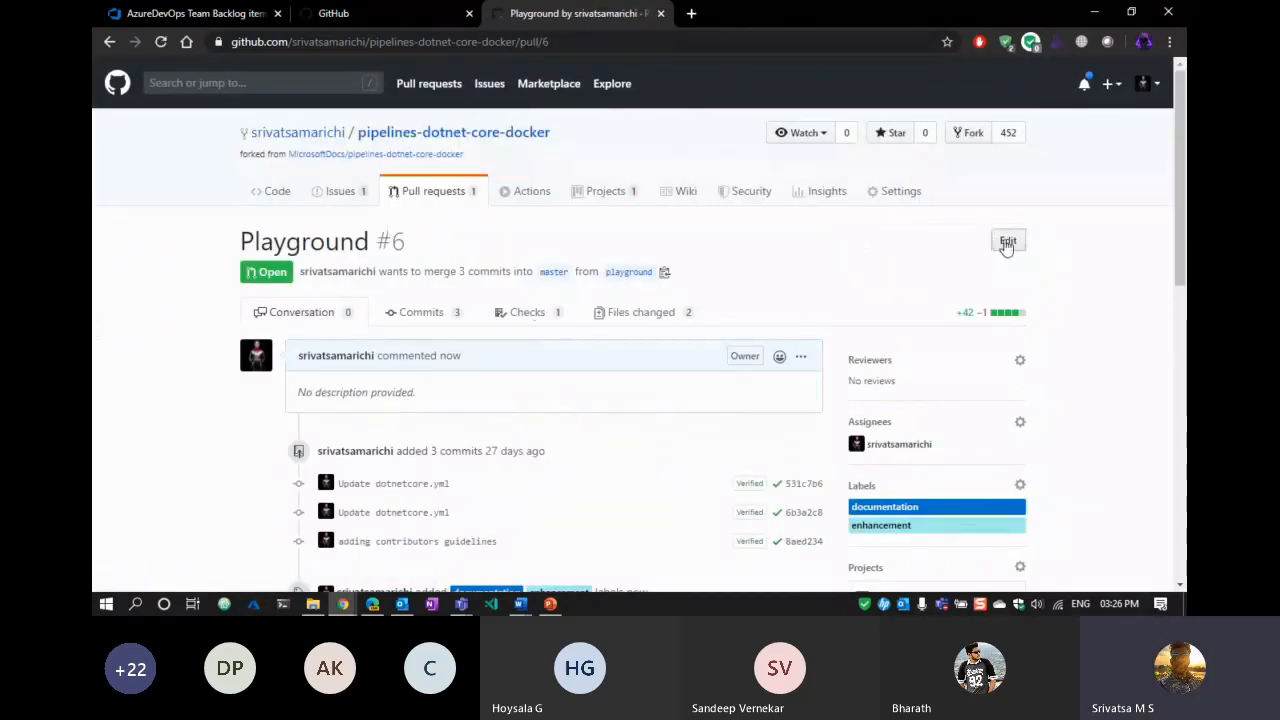
Change pull request #6's title from 'Playground' to 'Adding Contributor Guidelines' and save it.
click(1007, 241)
drag(323, 238, 94, 246)
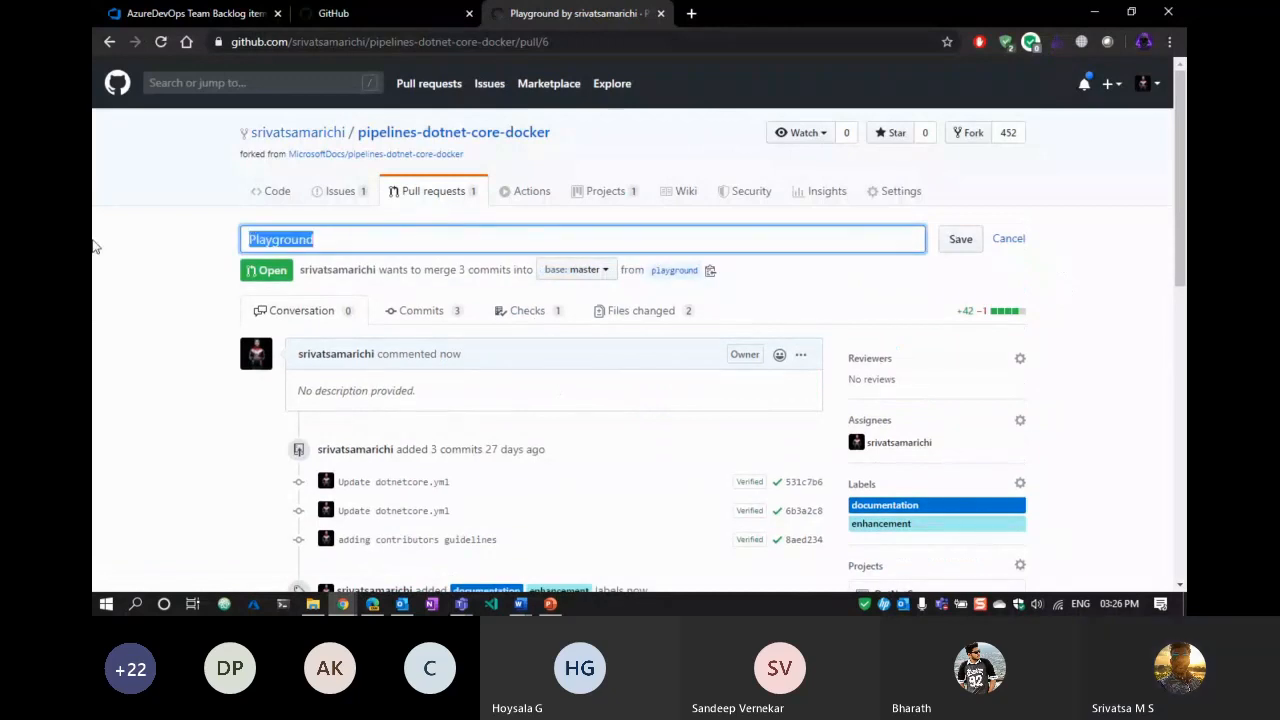
text(C)
text(Add)
text(ing Contribu)
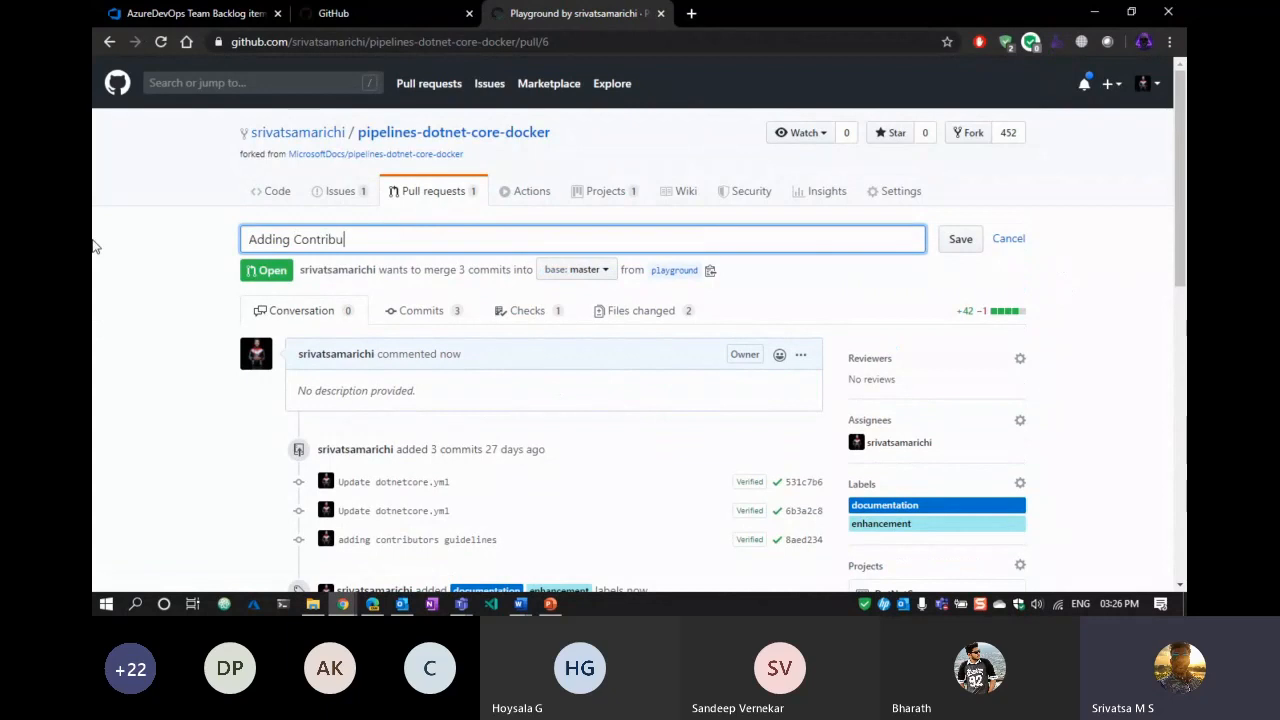
text(to)
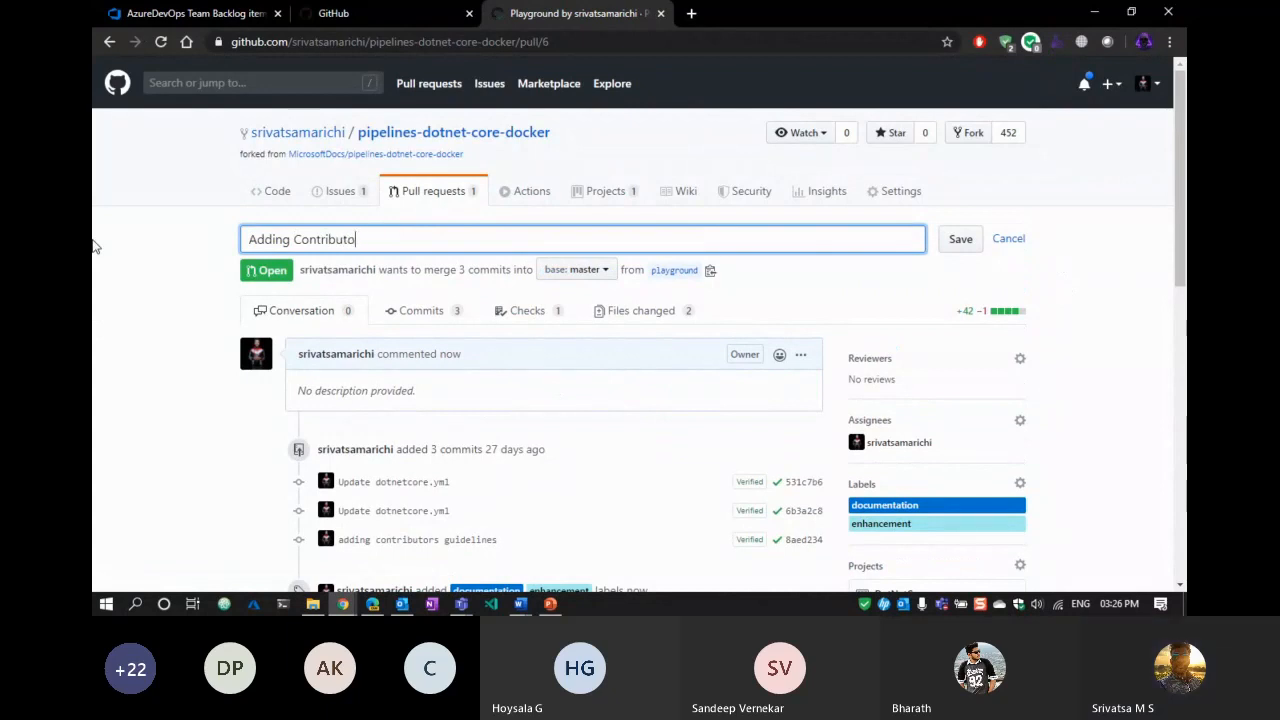
text(r Guidelines)
click(95, 258)
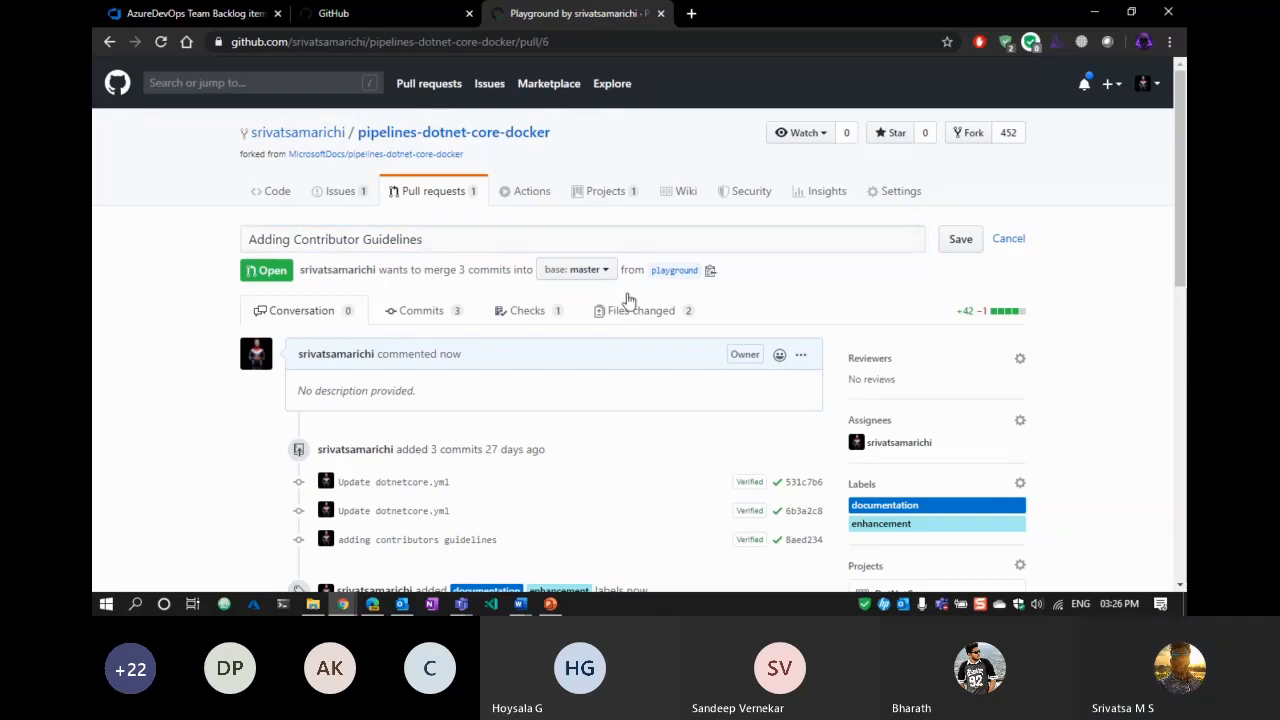
click(962, 240)
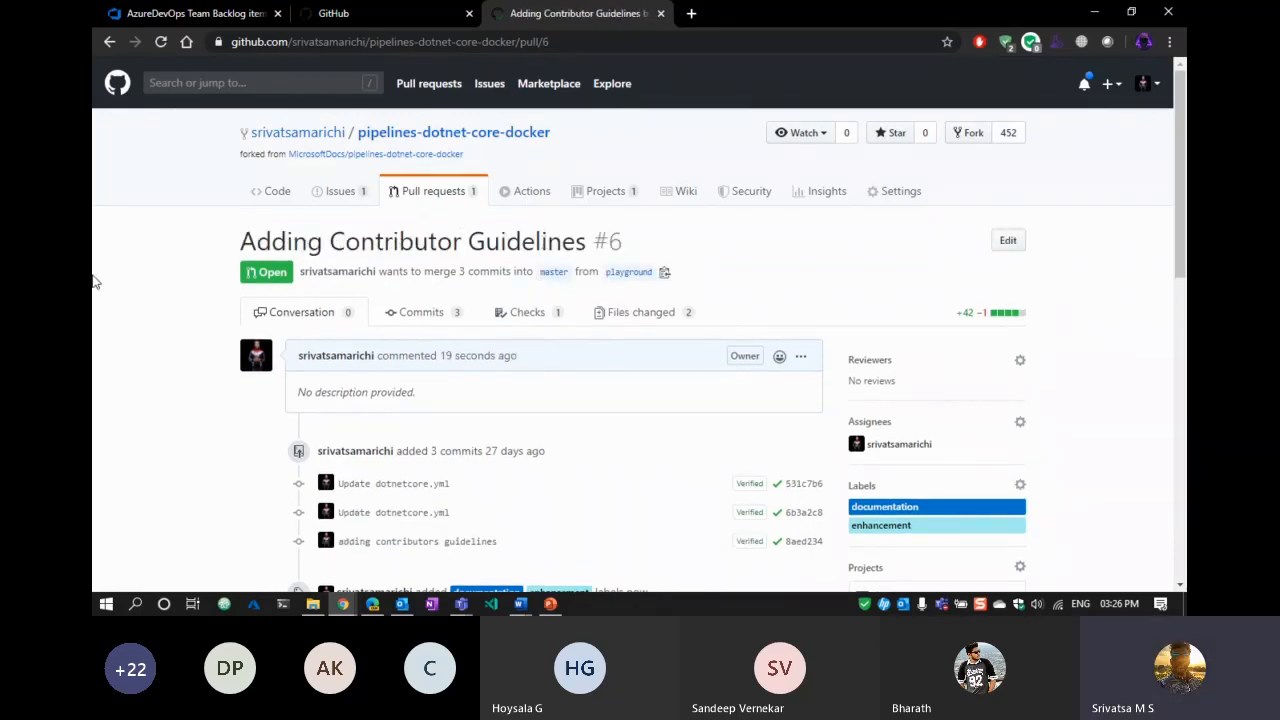
scroll(93, 280, down, 5)
scroll(95, 276, up, 5)
scroll(110, 263, down, 3)
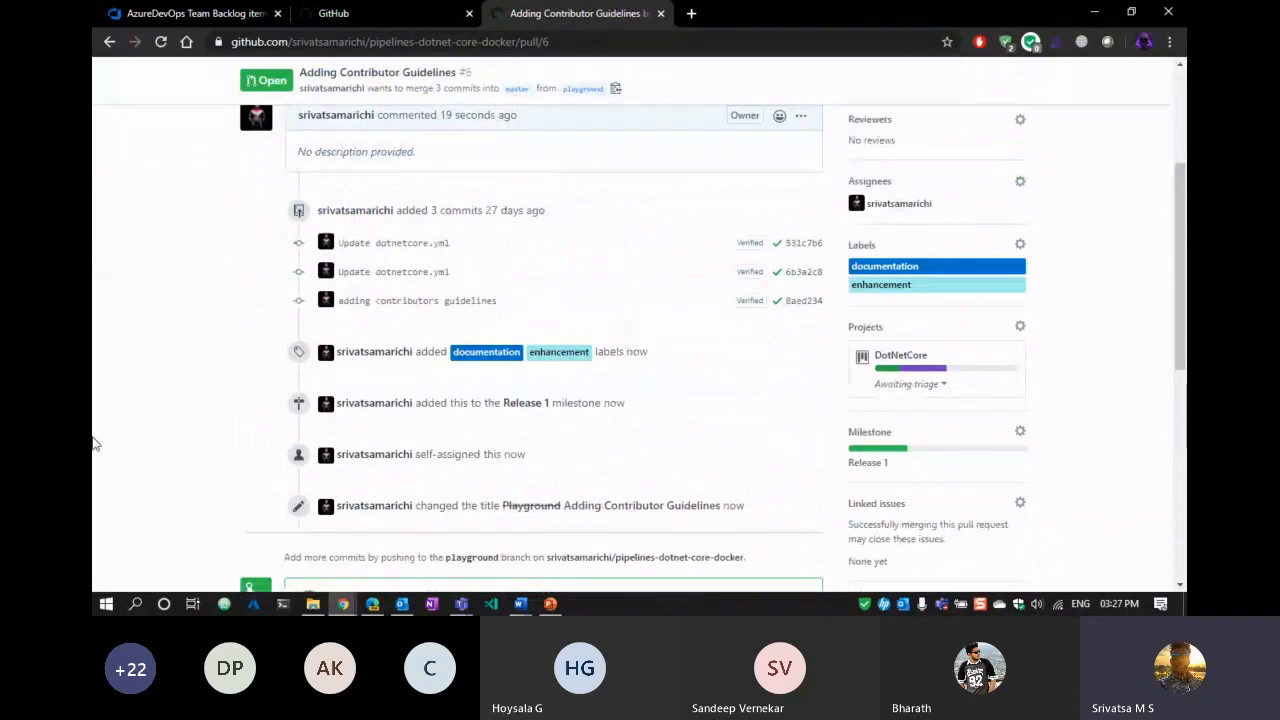
scroll(125, 278, down, 3)
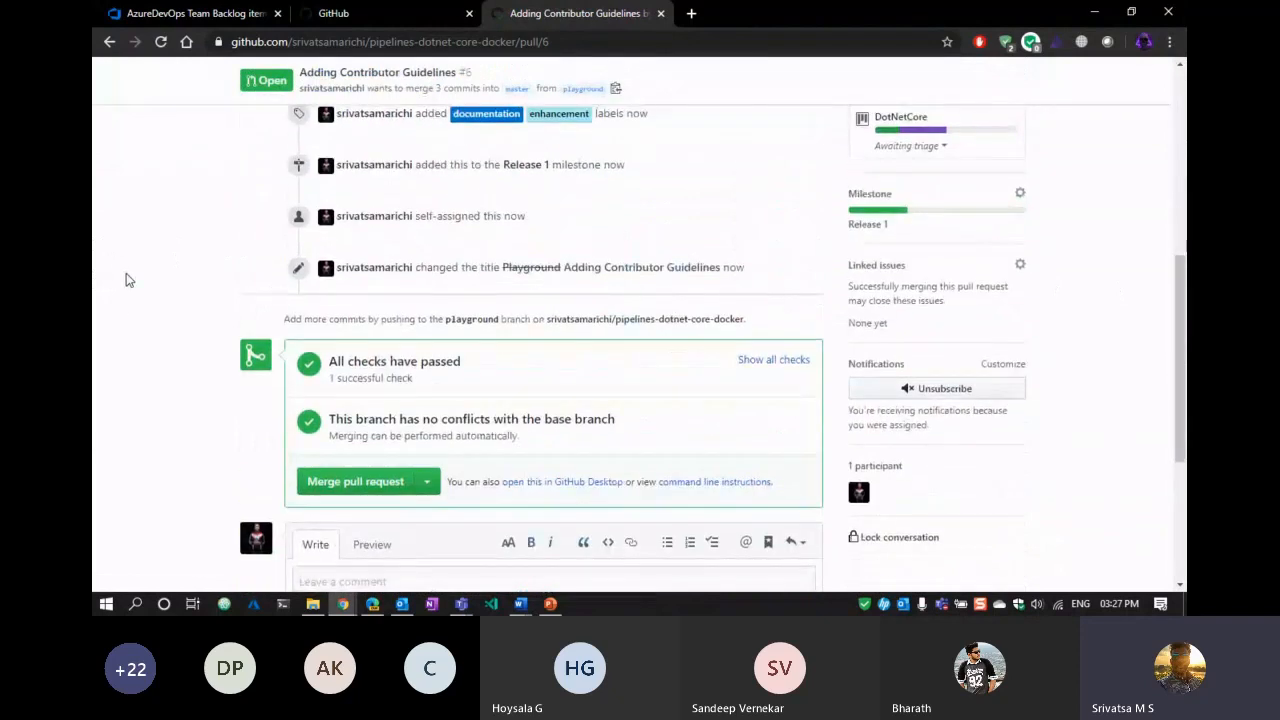
scroll(125, 278, up, 6)
scroll(125, 280, down, 3)
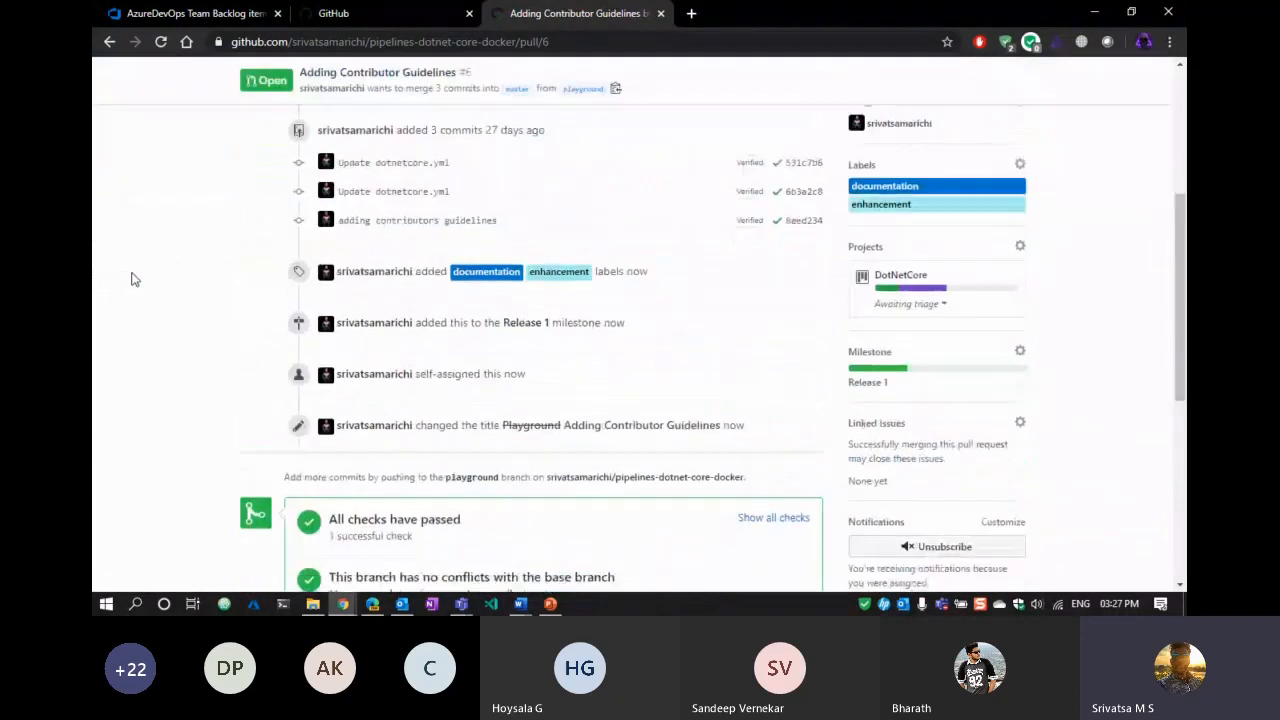
Link issue #3 'E2E CI/CD' to pull request #6 from the Linked issues picker.
click(1021, 424)
scroll(1110, 415, down, 3)
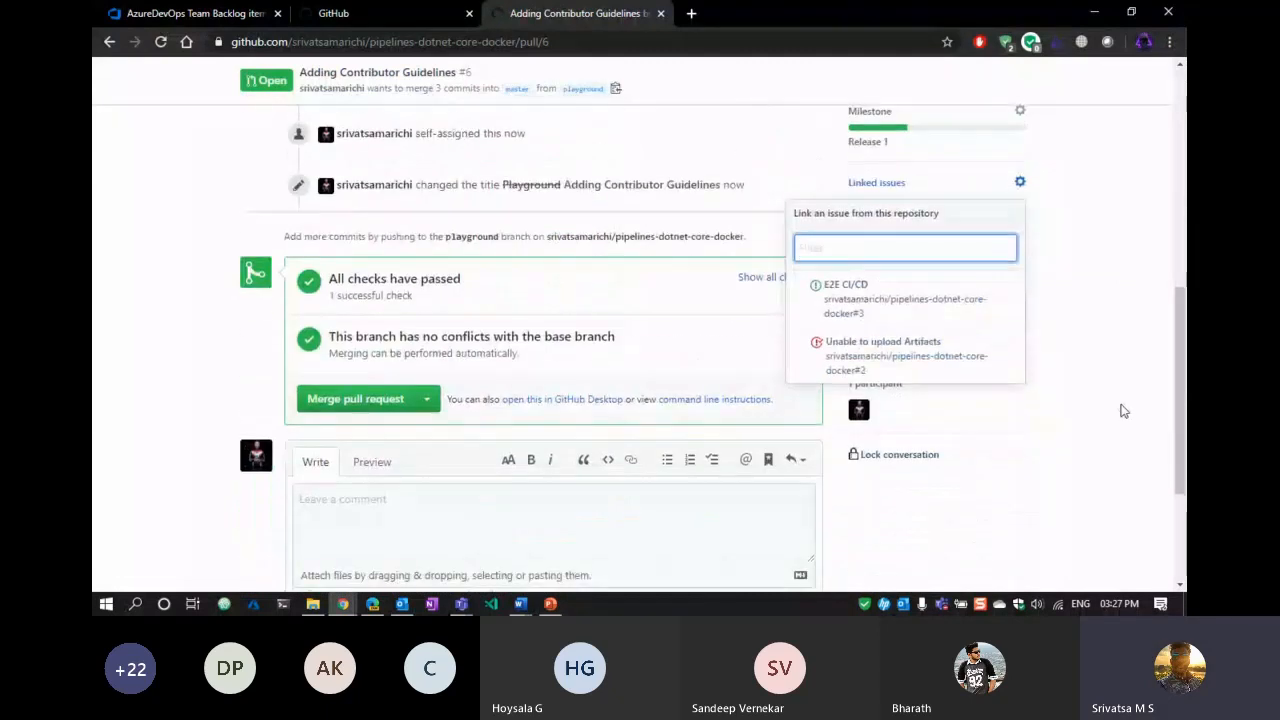
scroll(1115, 367, up, 2)
click(930, 455)
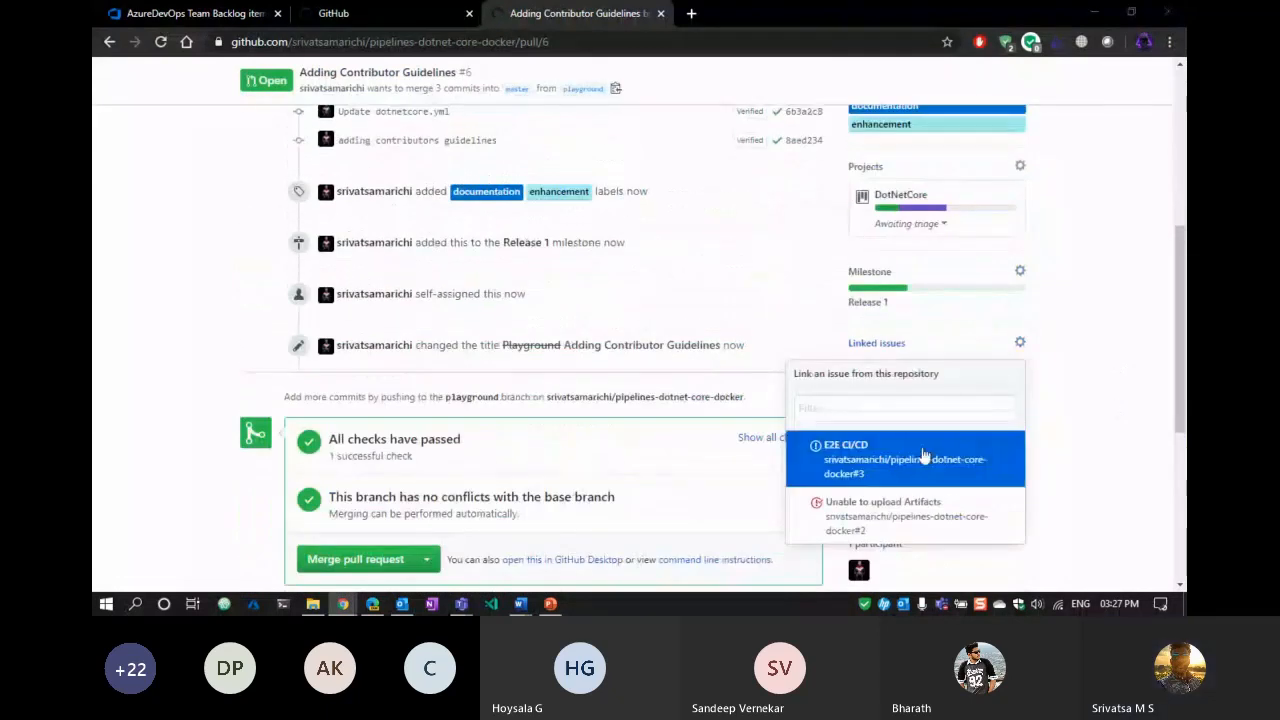
click(170, 343)
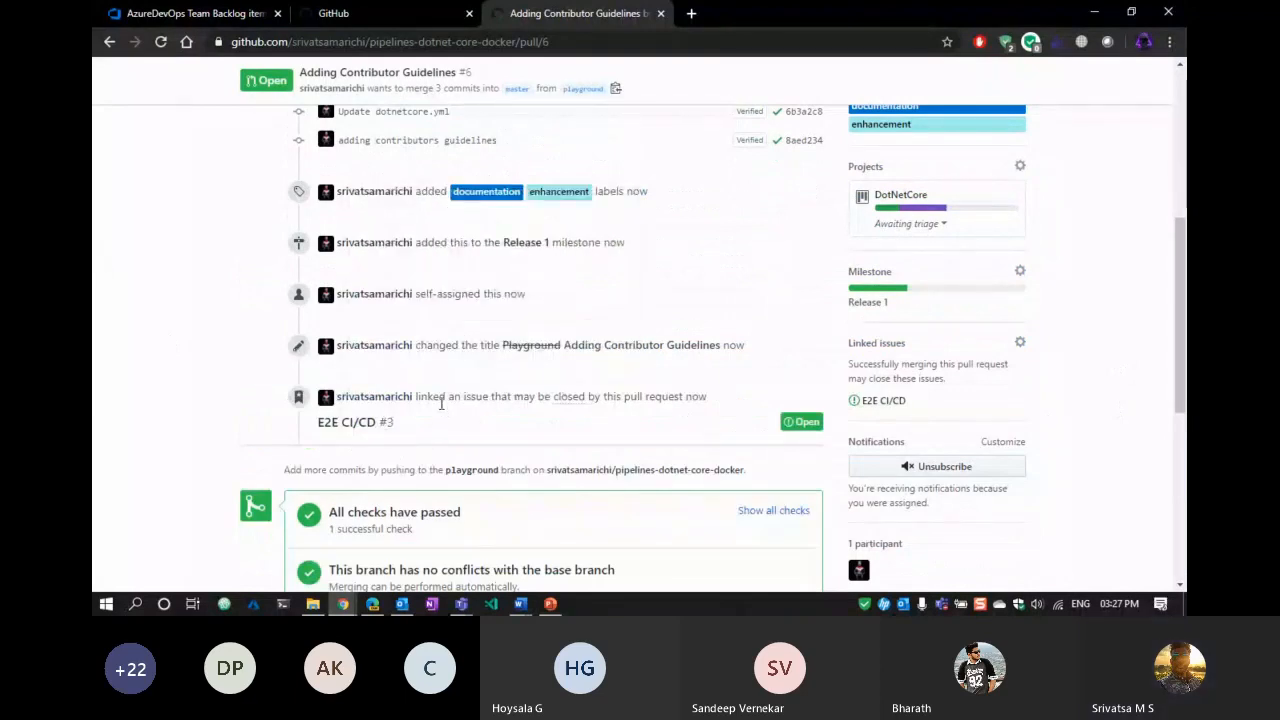
scroll(168, 341, up, 4)
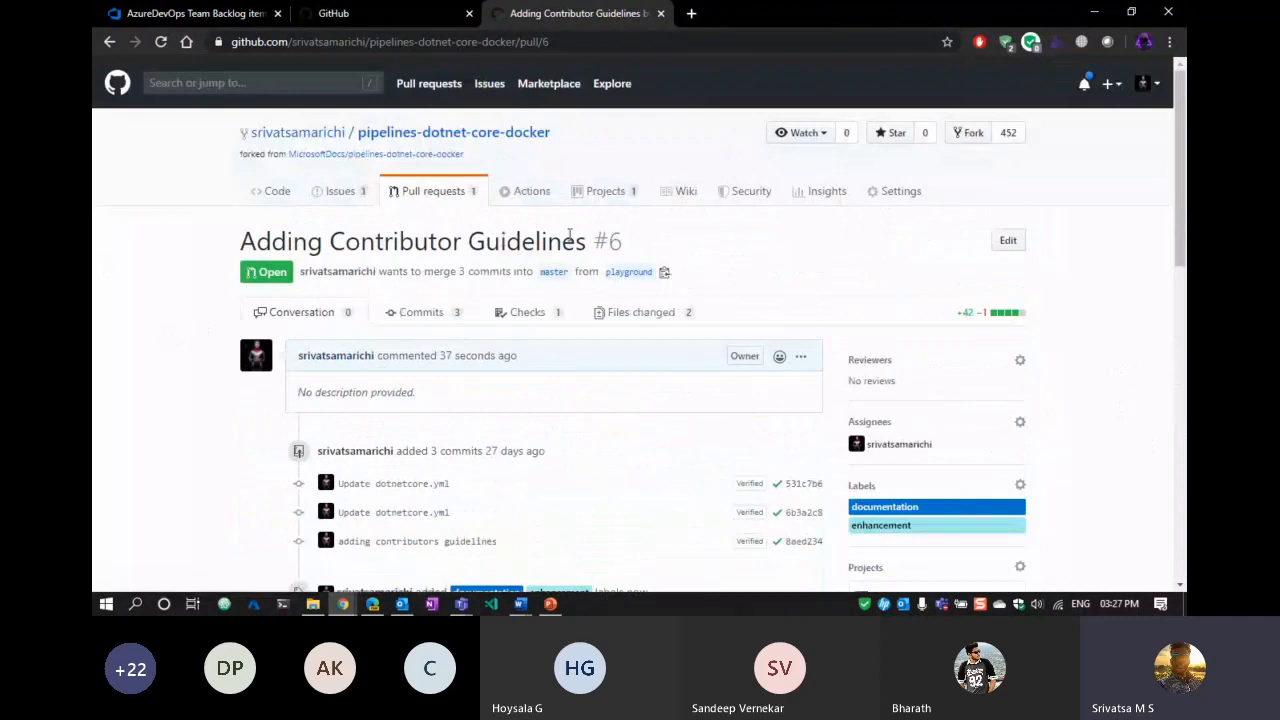
scroll(93, 373, down, 10)
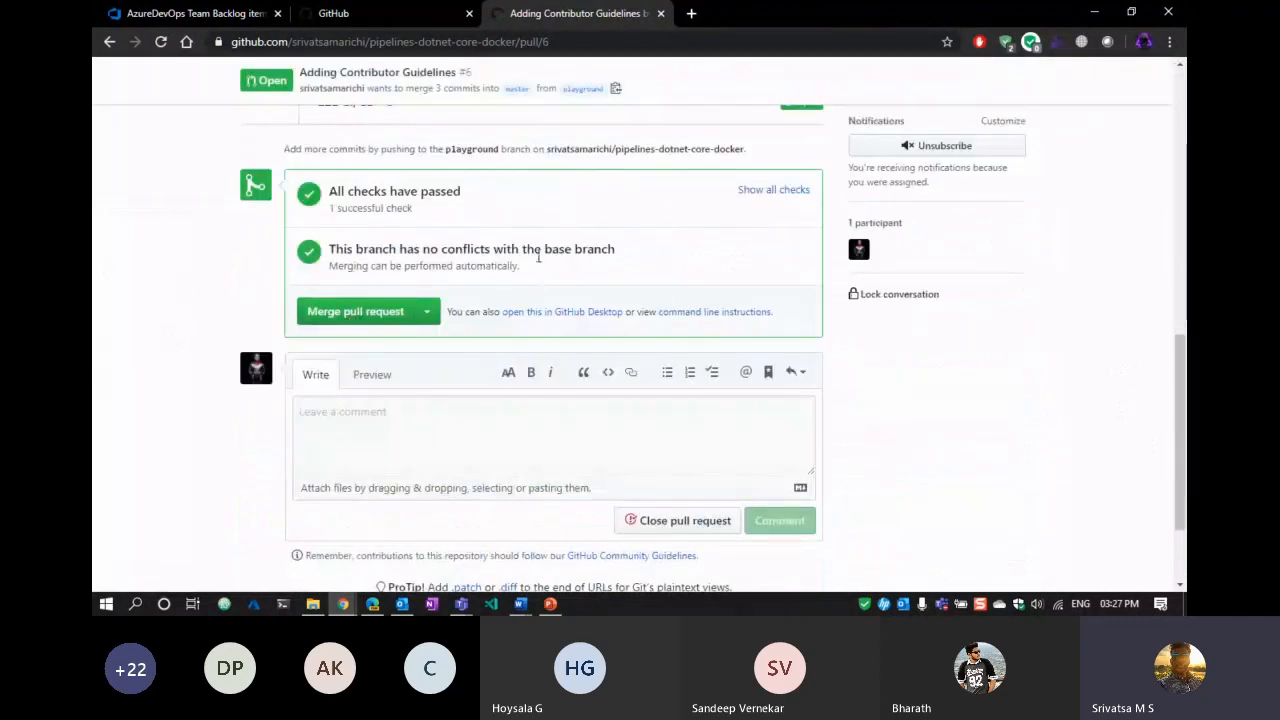
scroll(651, 271, up, 10)
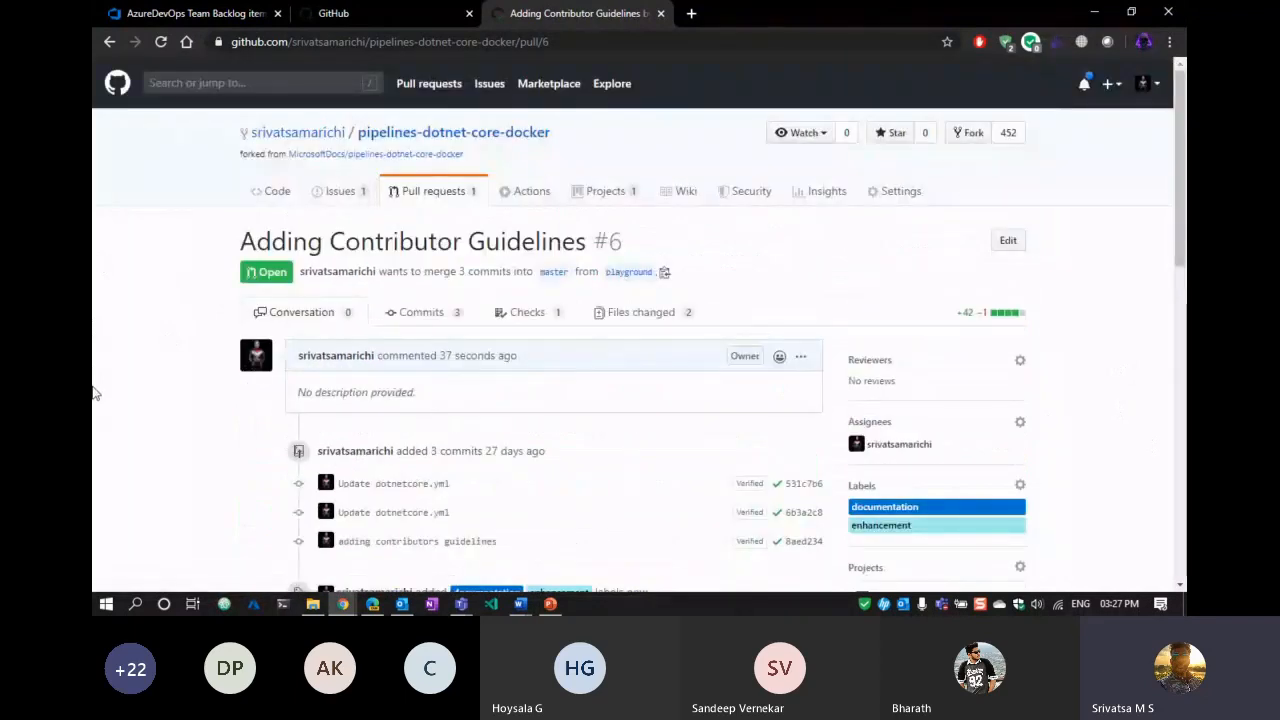
scroll(93, 393, down, 2)
scroll(93, 393, down, 4)
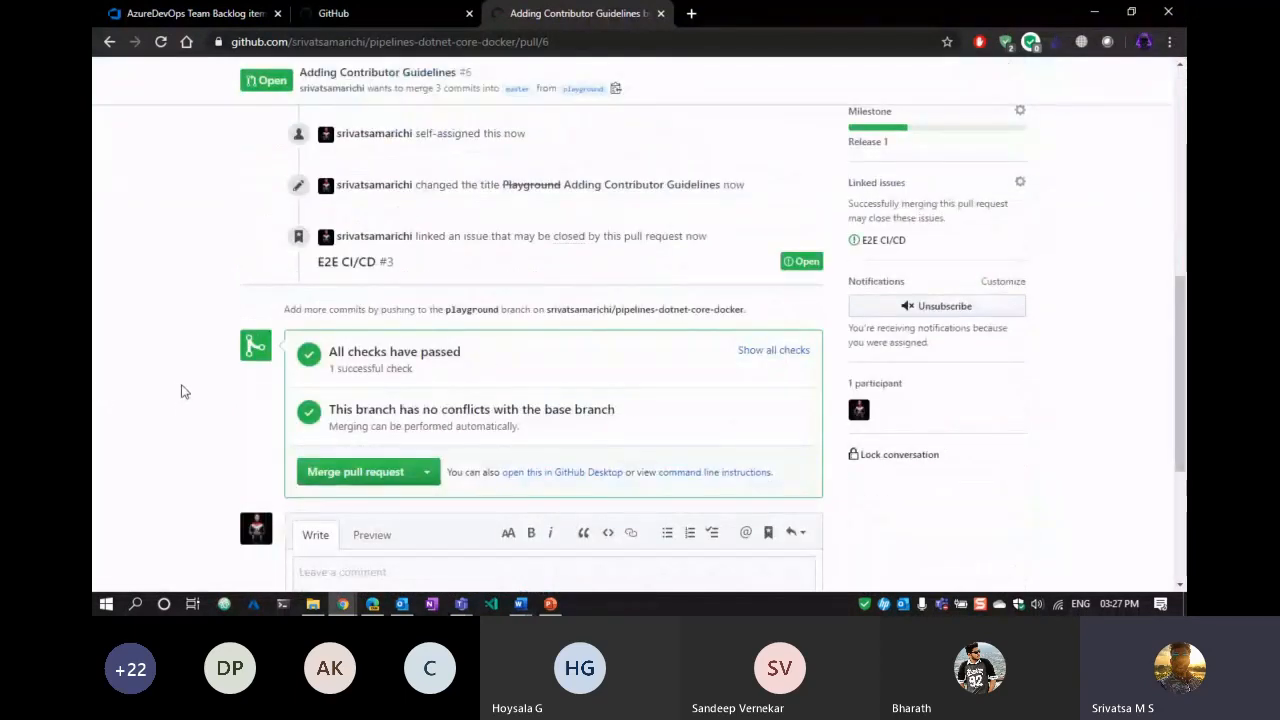
scroll(183, 390, down, 1)
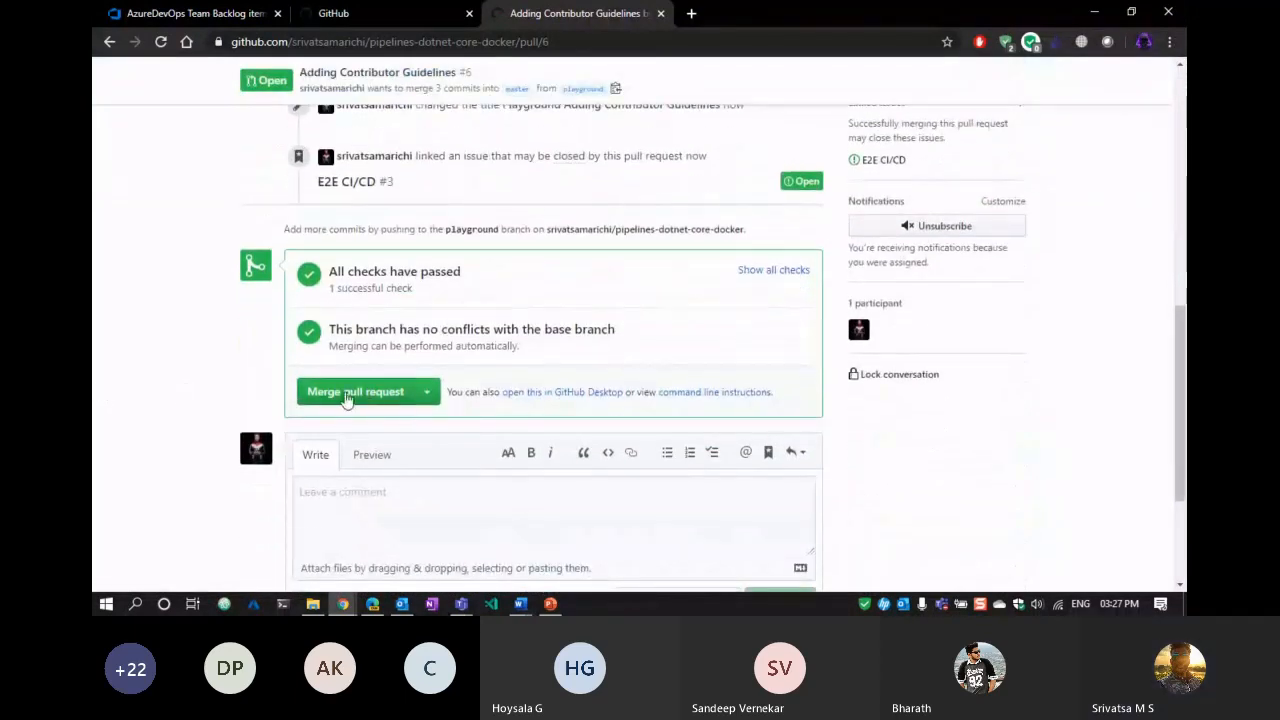
Merge pull request #6 'Adding Contributor Guidelines' from playground into master.
scroll(93, 367, down, 2)
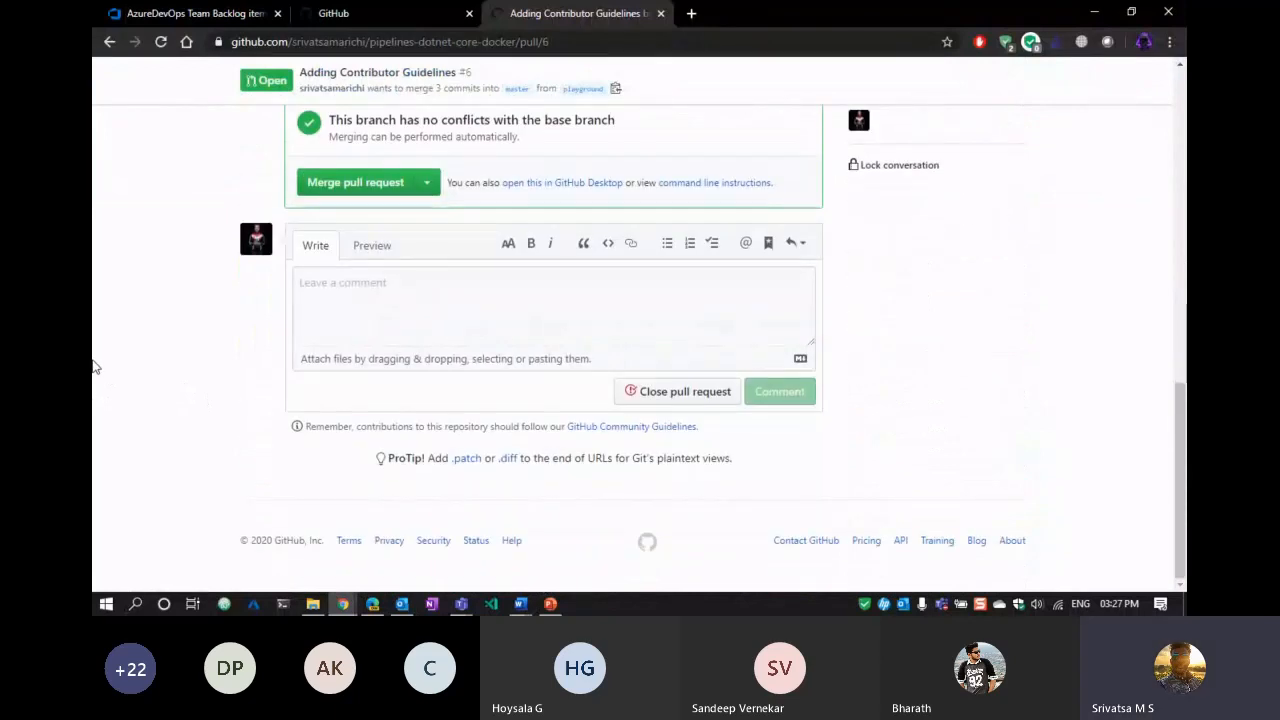
scroll(95, 369, up, 15)
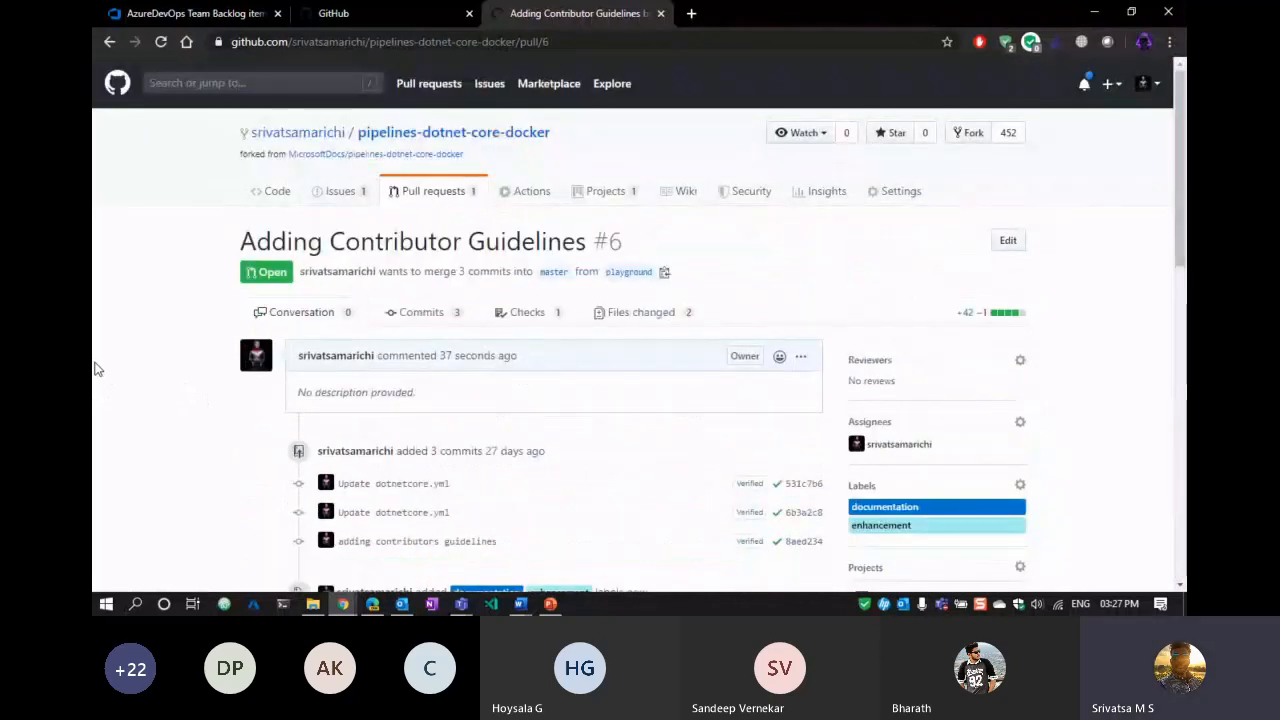
scroll(96, 370, down, 10)
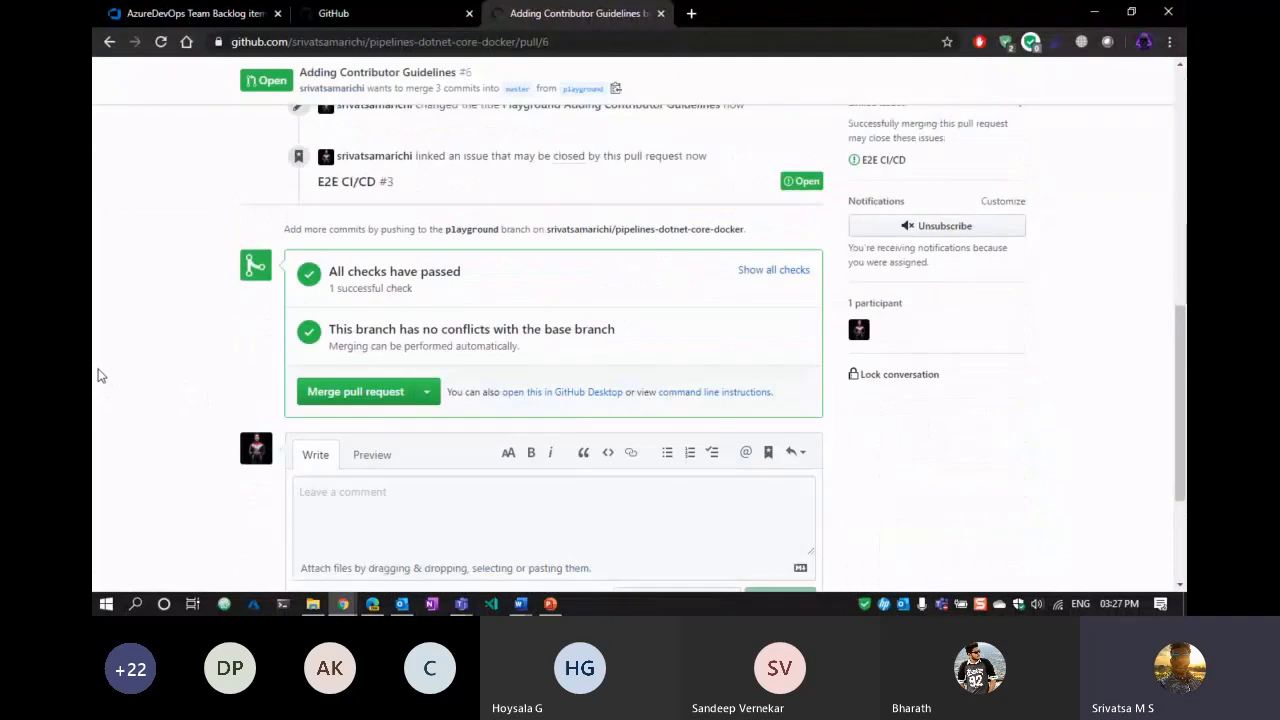
click(323, 400)
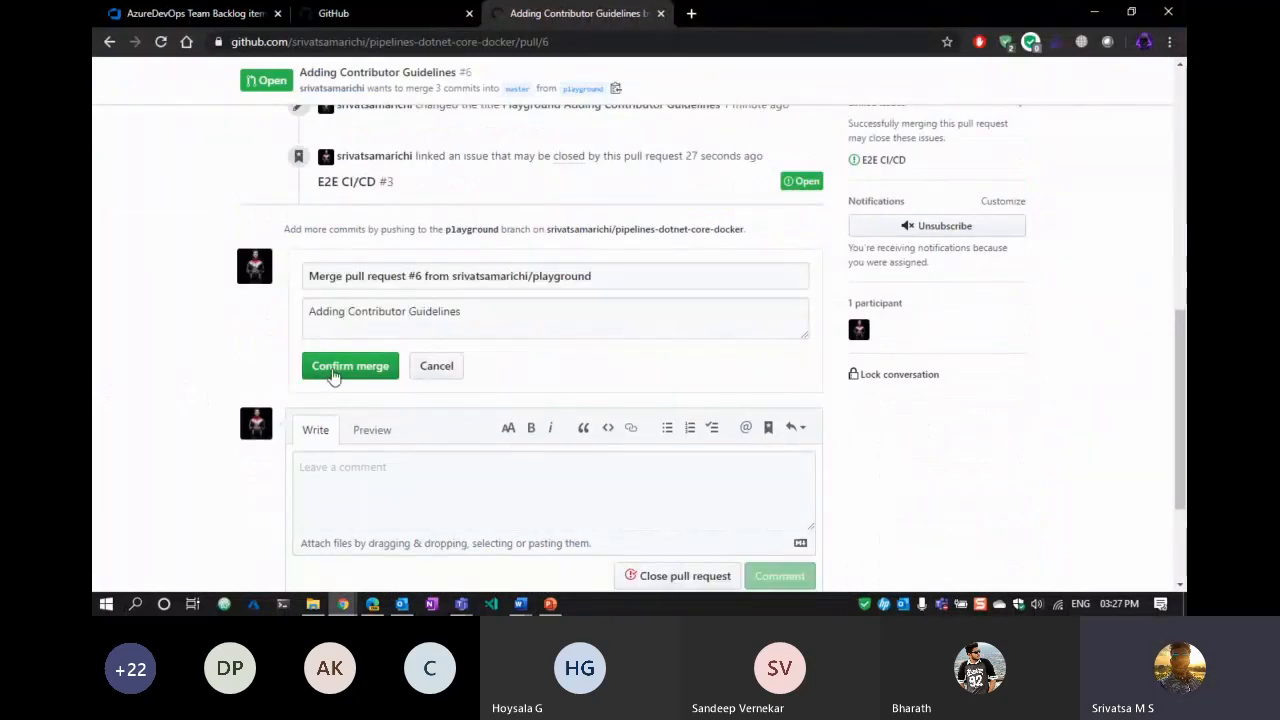
click(333, 372)
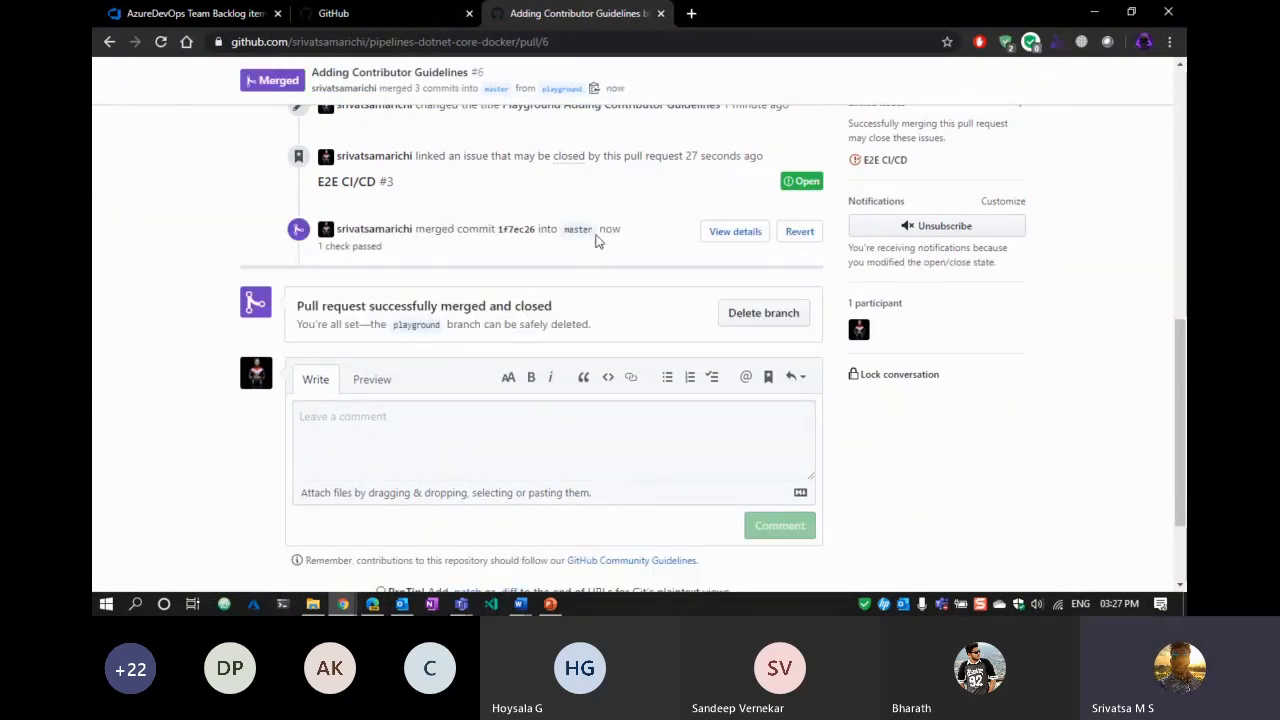
scroll(595, 240, up, 10)
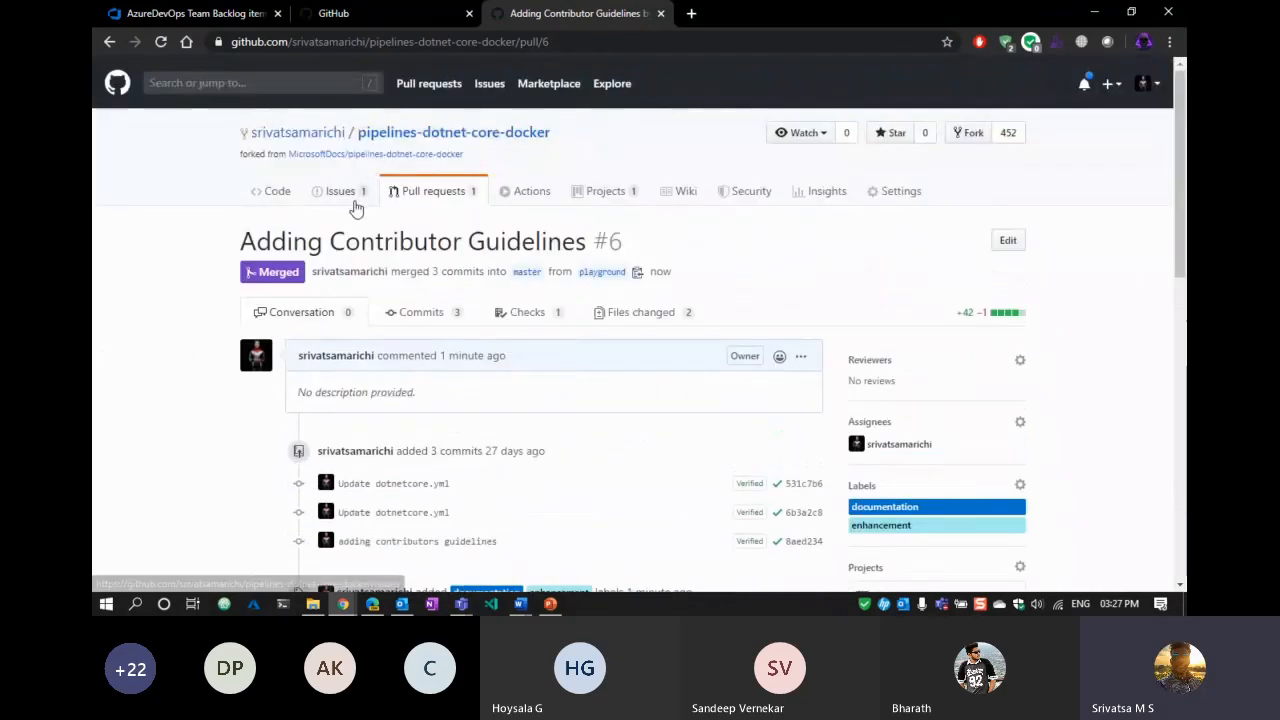
Open closed issue #3 'E2E CI/CD' and check that pull request #6 closed it.
click(160, 42)
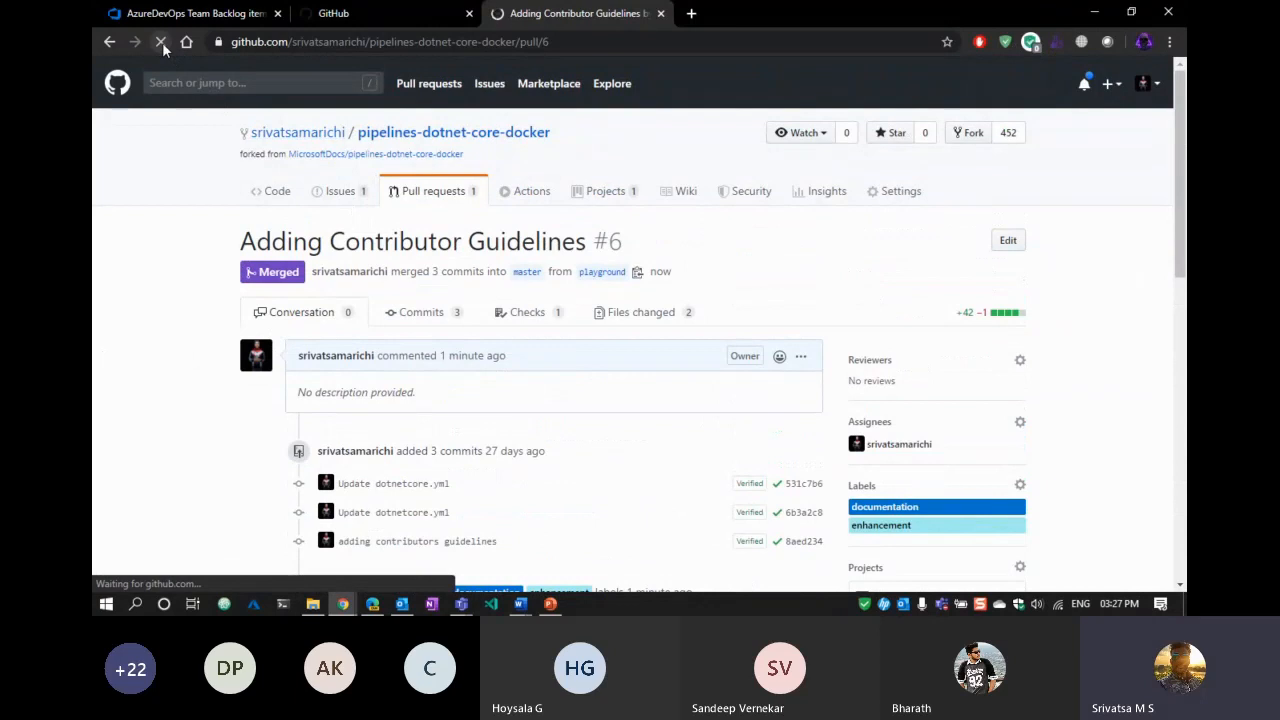
click(349, 199)
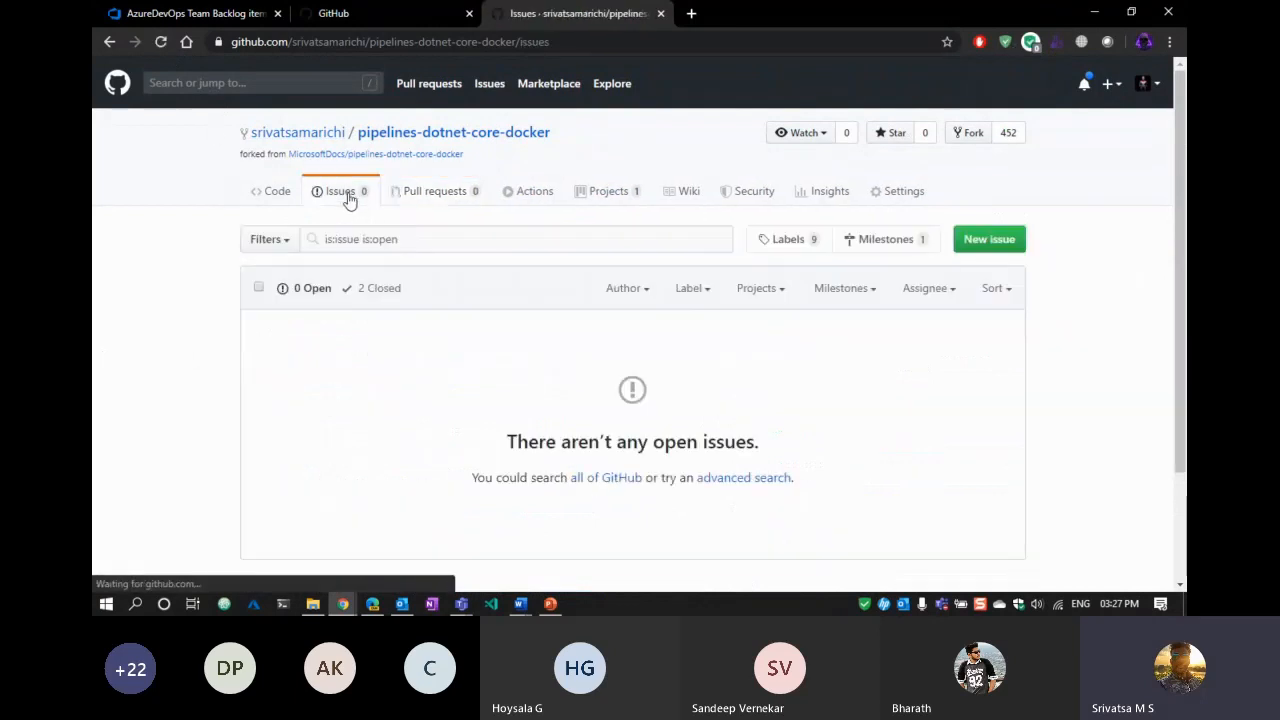
click(374, 287)
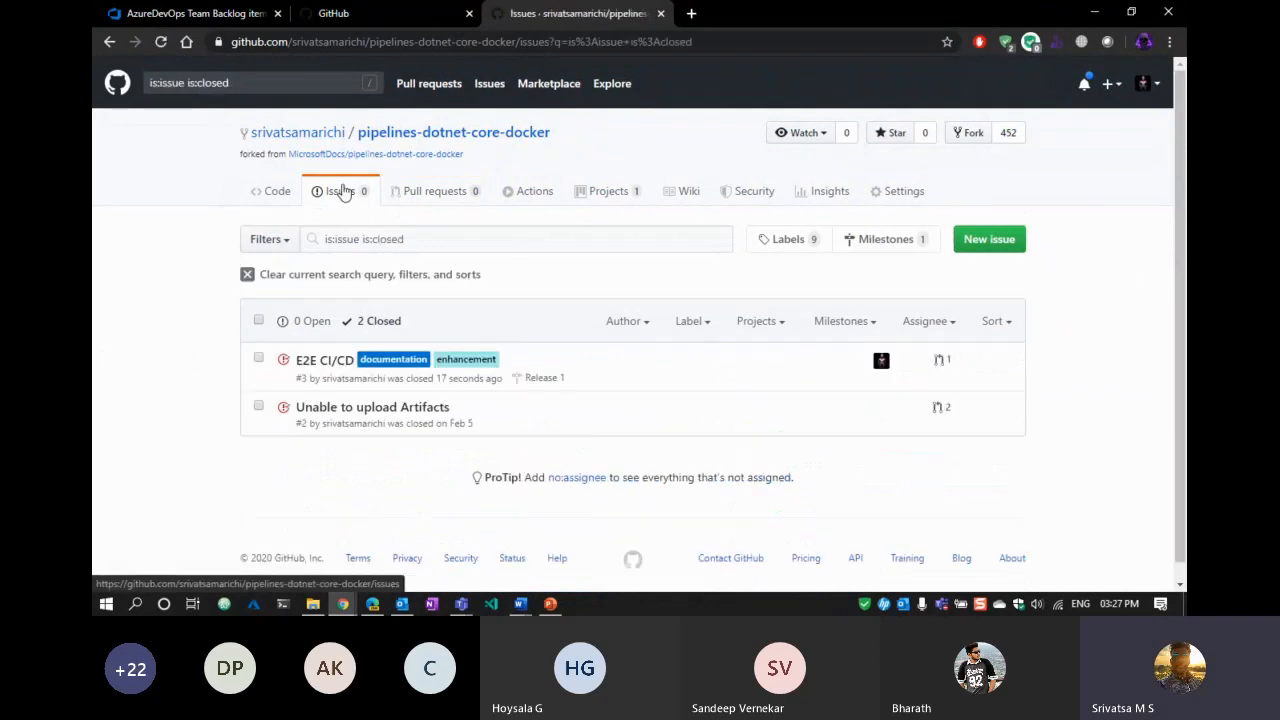
click(331, 366)
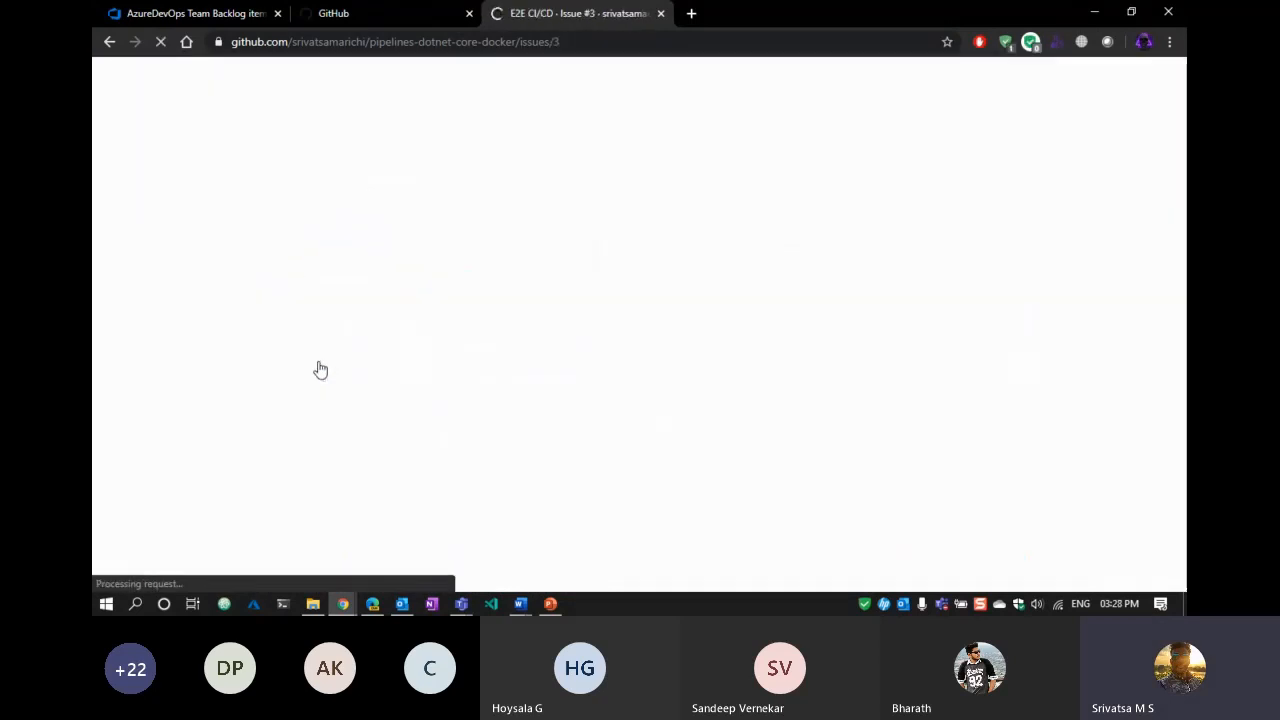
scroll(234, 394, down, 5)
scroll(234, 394, down, 1)
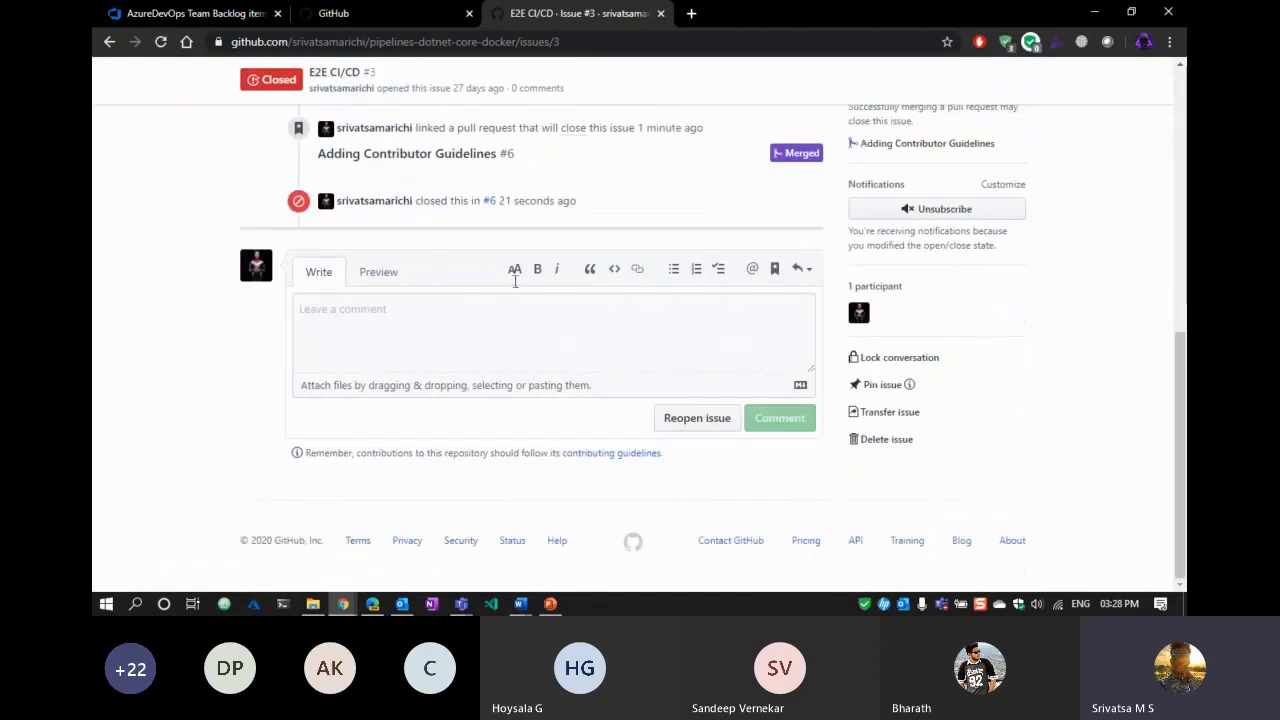
mouse_move(491, 205)
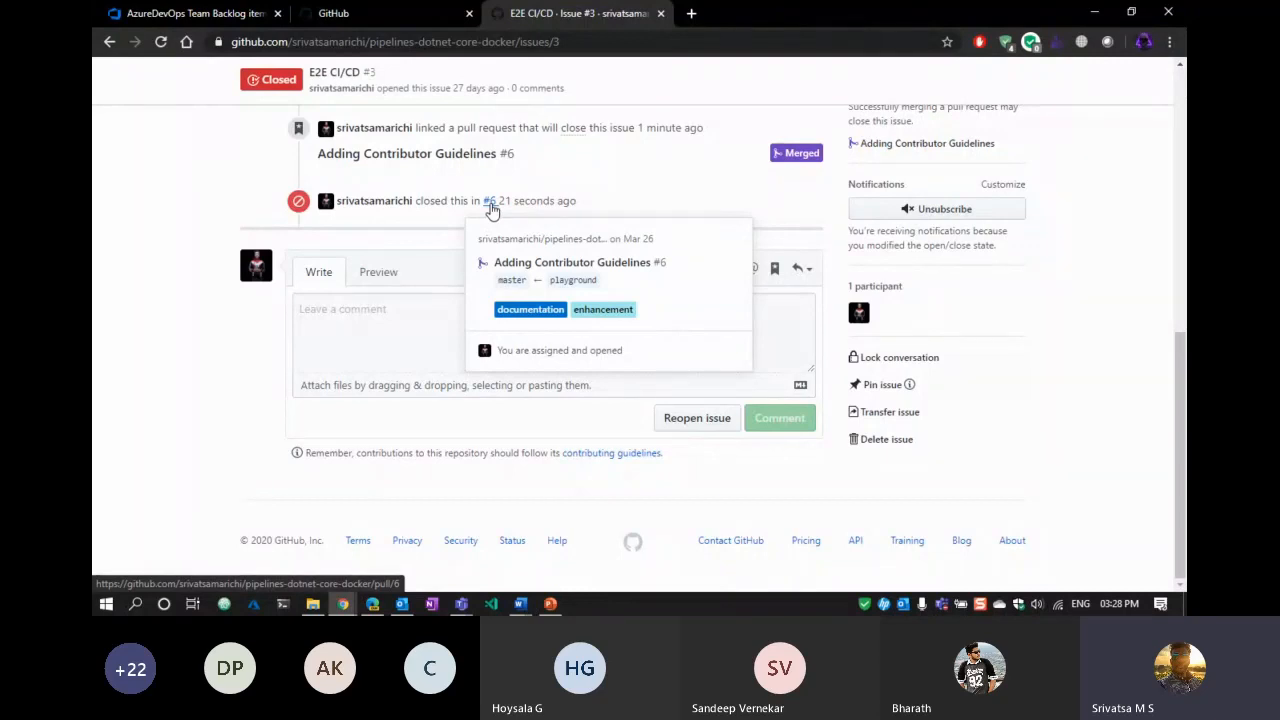
Open pull request #6 in a new tab, review its commits, then go to Projects.
ctrl+click(491, 205)
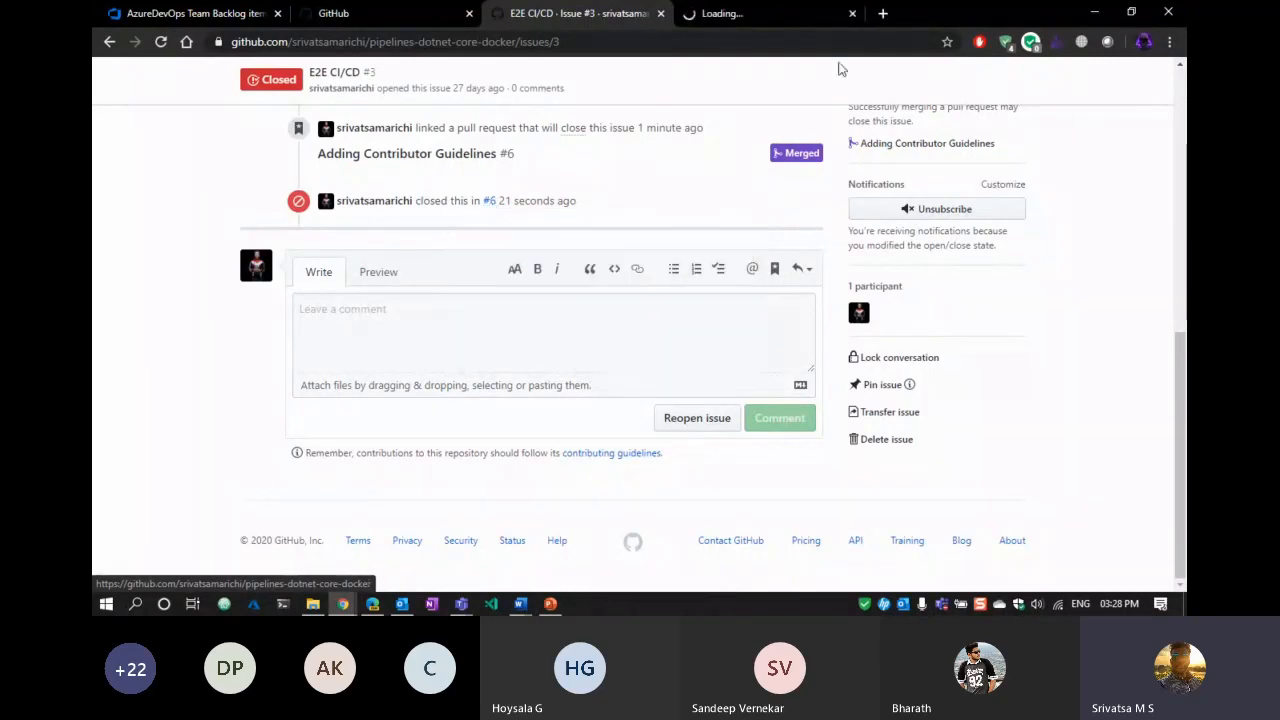
click(770, 13)
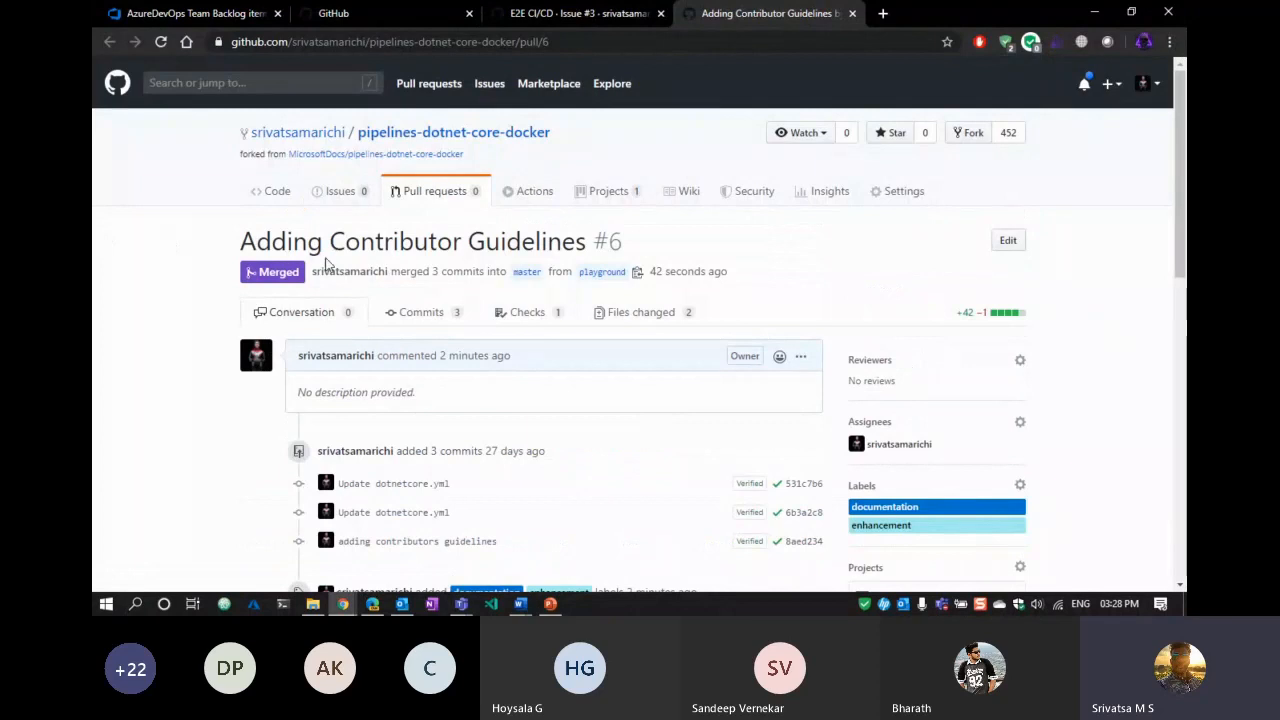
scroll(605, 293, down, 1)
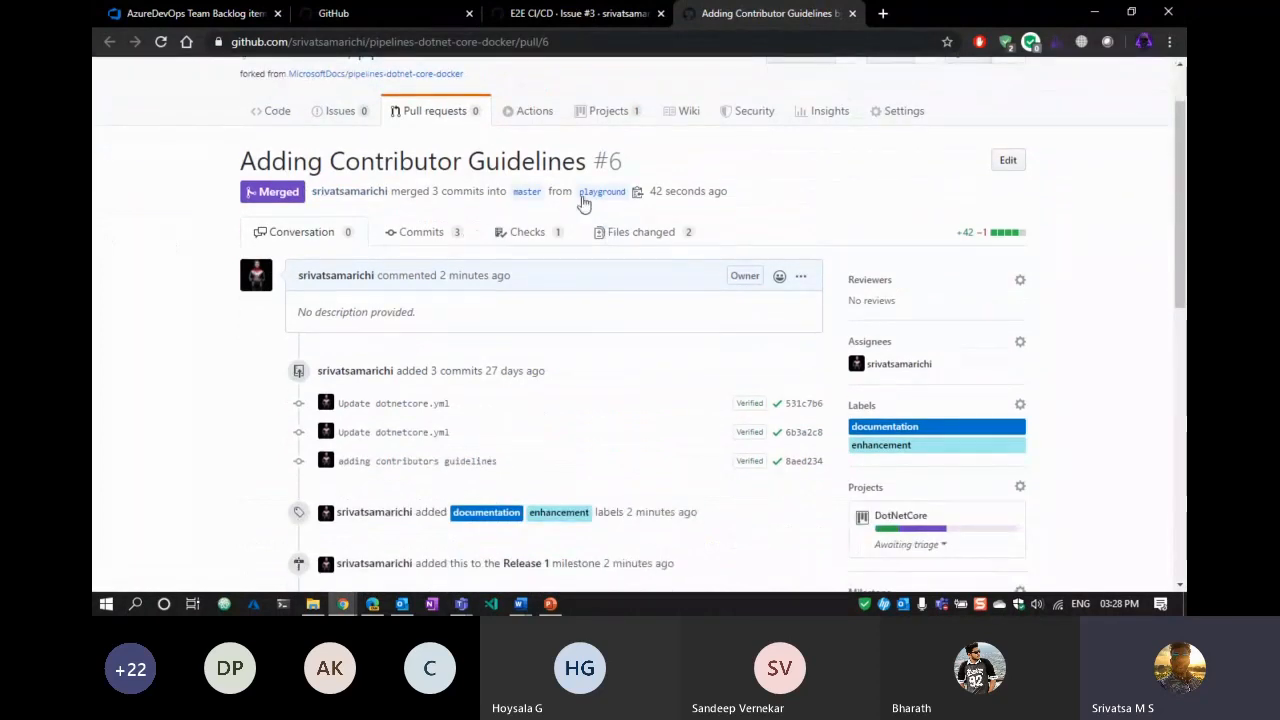
scroll(780, 270, down, 5)
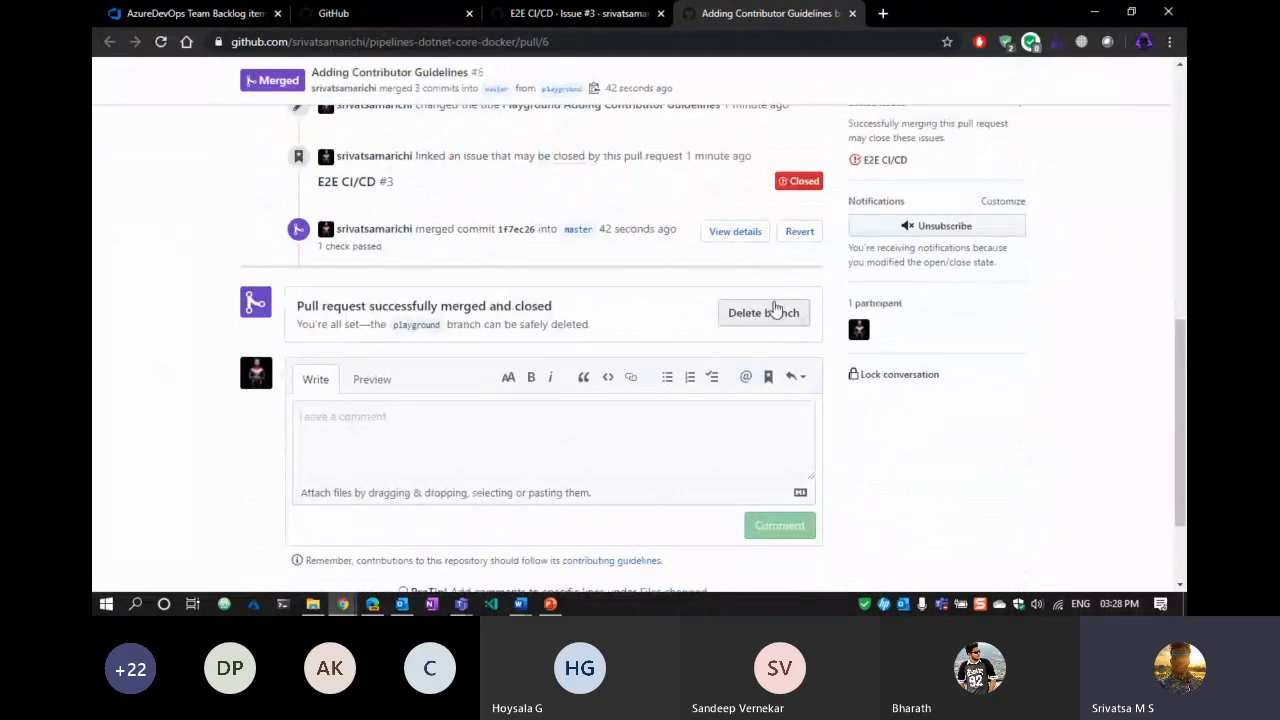
scroll(700, 300, up, 10)
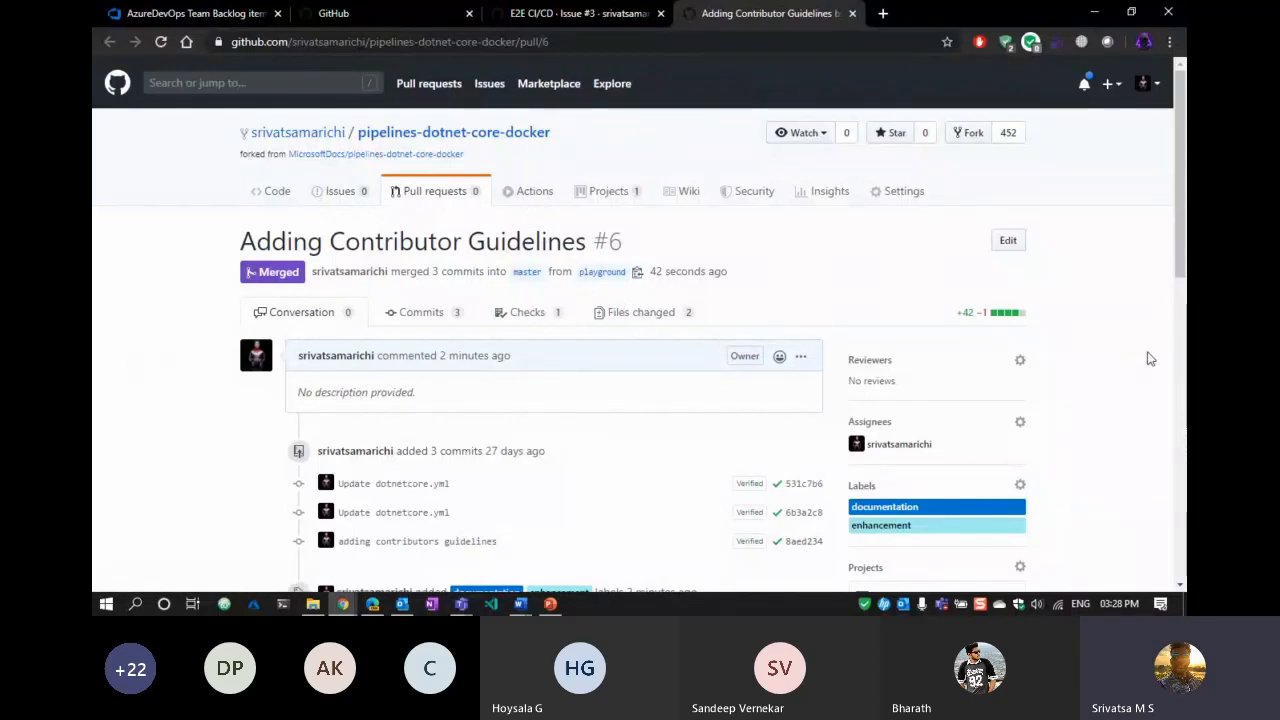
scroll(890, 525, down, 2)
scroll(781, 459, up, 3)
click(608, 196)
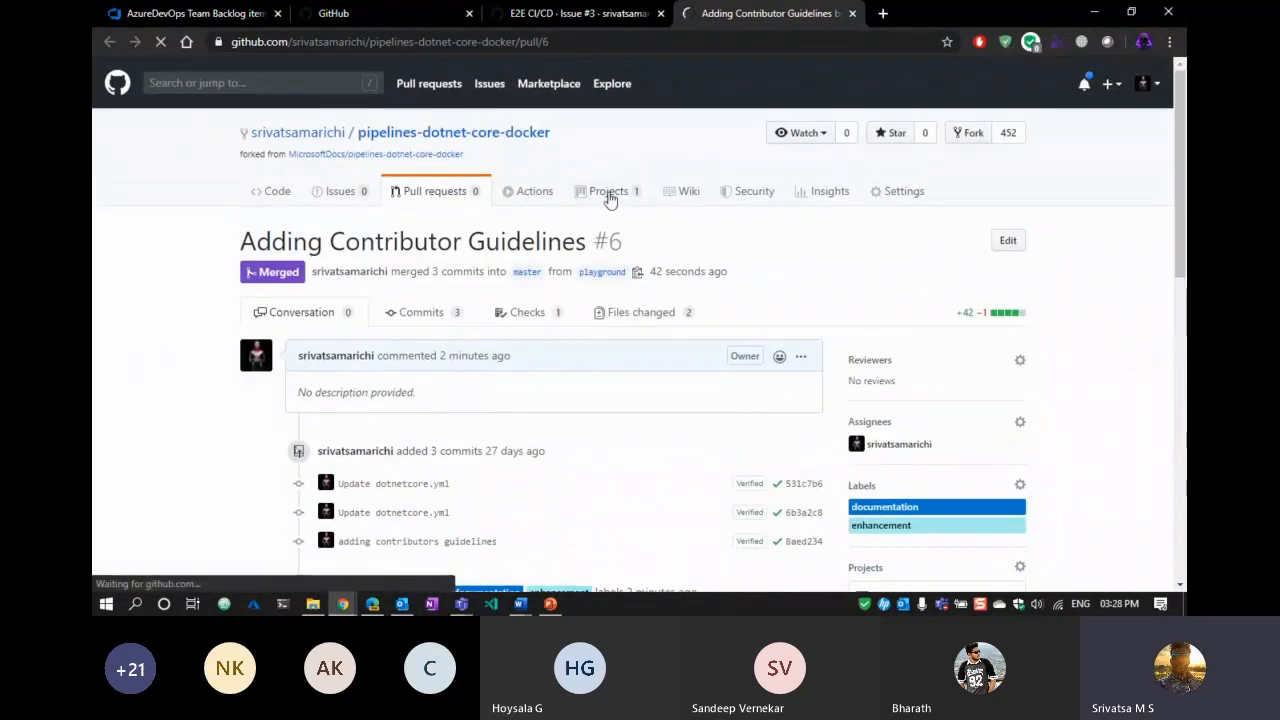
Review the DotNetCore project board and its Add cards panel, then return to Projects.
click(180, 334)
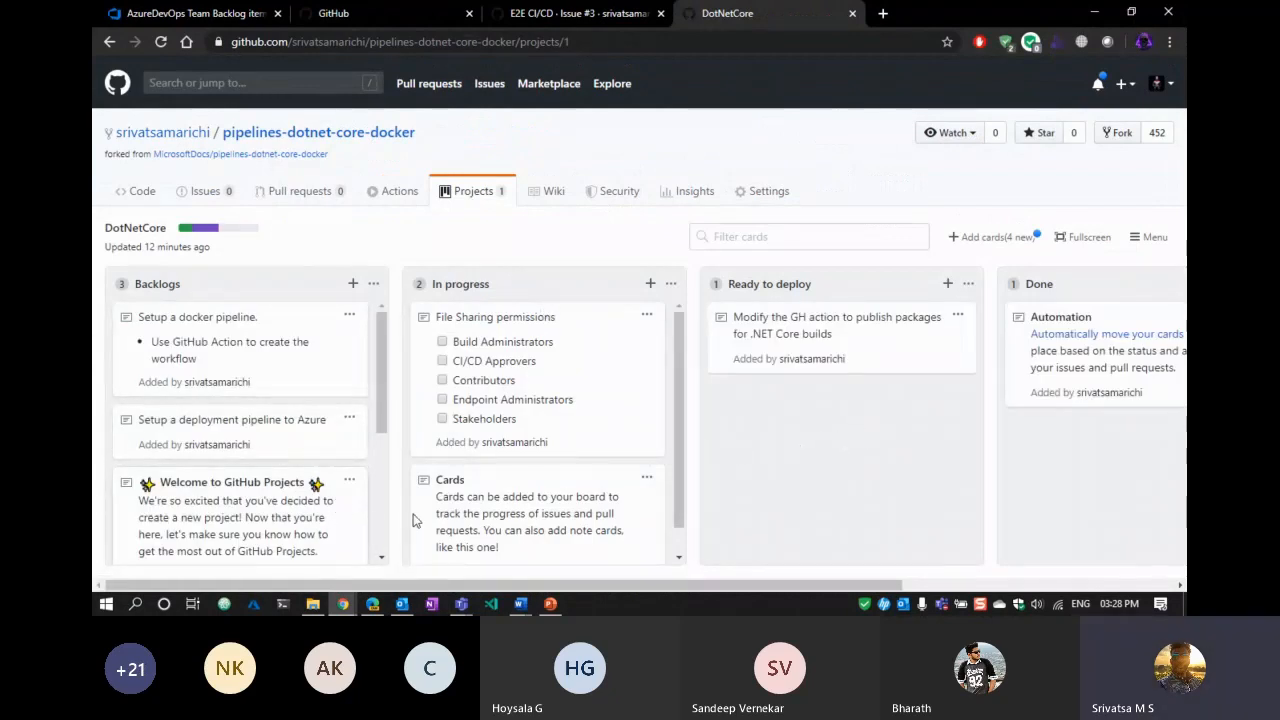
mouse_move(772, 590)
mouse_down()
mouse_move(1020, 595)
mouse_move(772, 585)
mouse_up()
click(1017, 246)
scroll(1040, 430, down, 3)
scroll(1060, 445, up, 4)
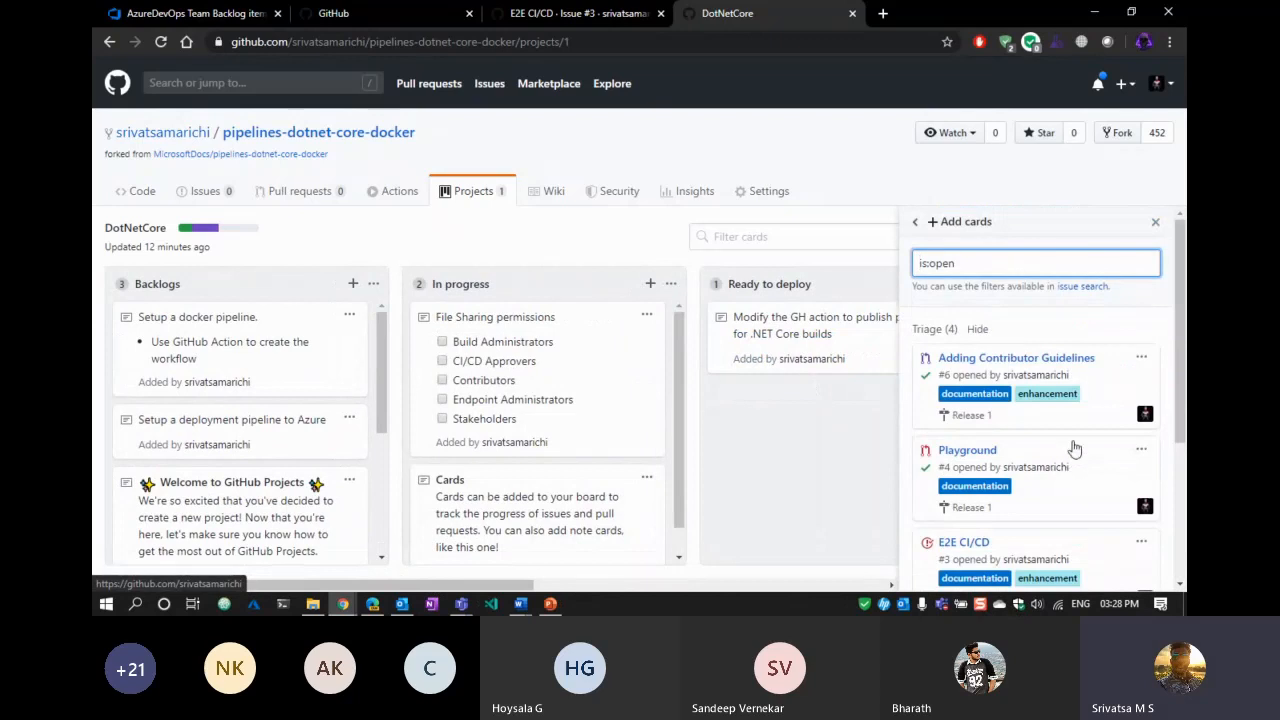
click(1159, 223)
click(806, 548)
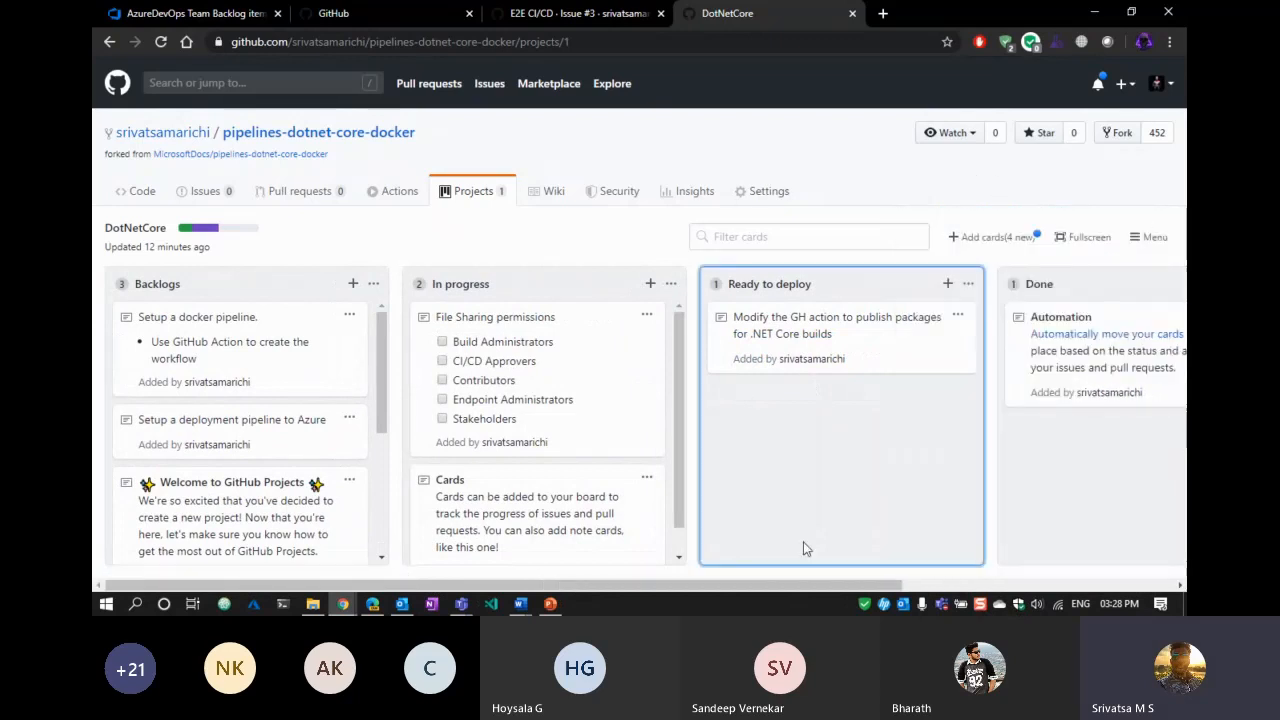
click(474, 191)
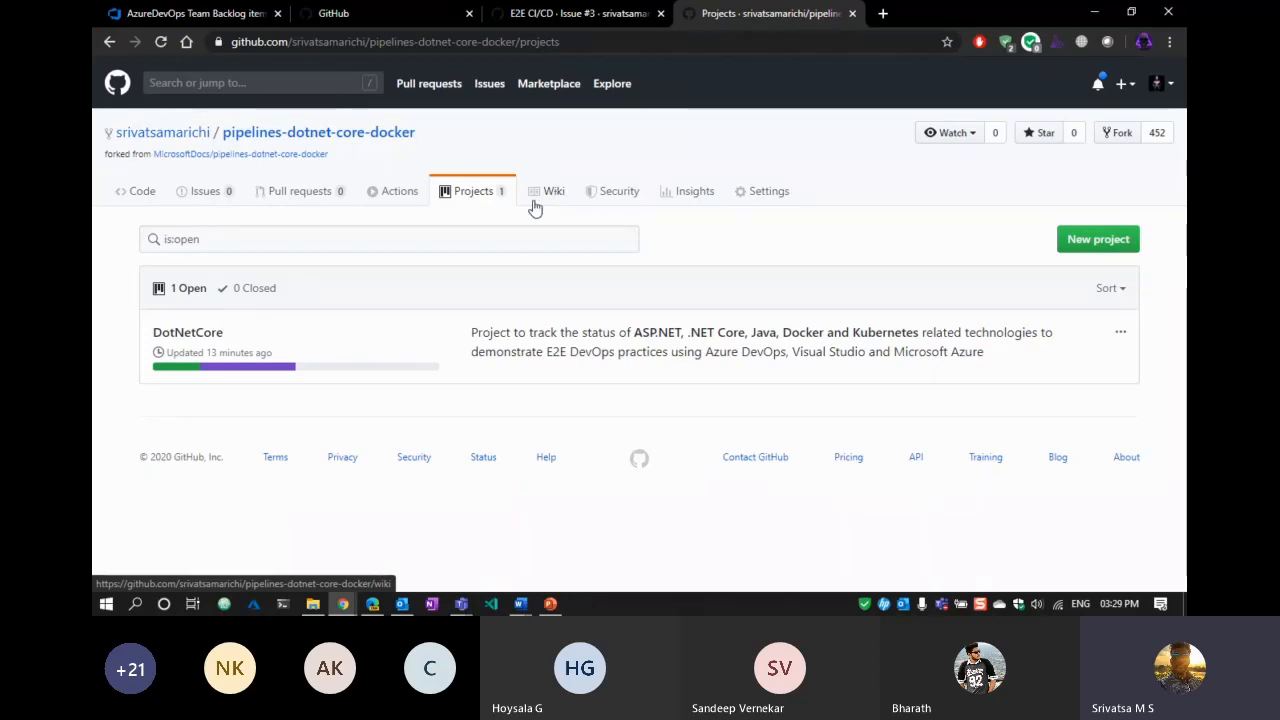
Open the repository wiki's Home page and read through it.
click(540, 200)
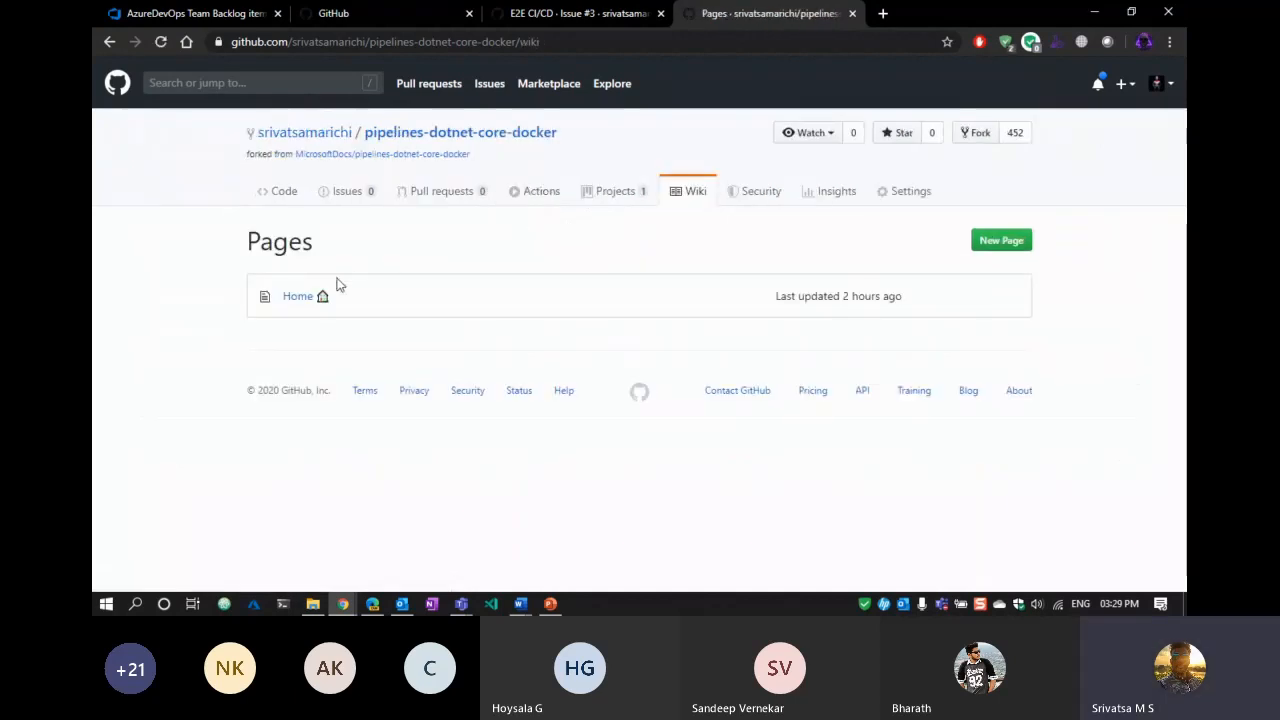
click(289, 301)
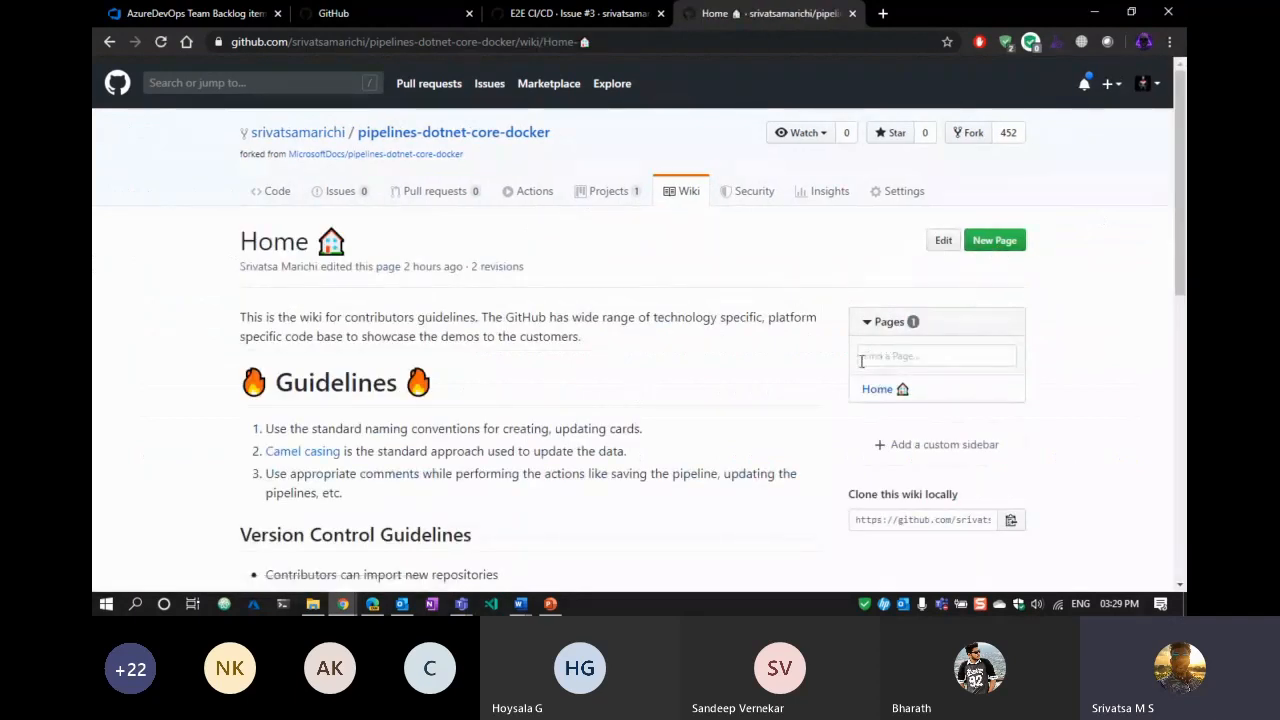
scroll(1058, 352, down, 3)
scroll(1058, 352, up, 3)
scroll(510, 319, down, 2)
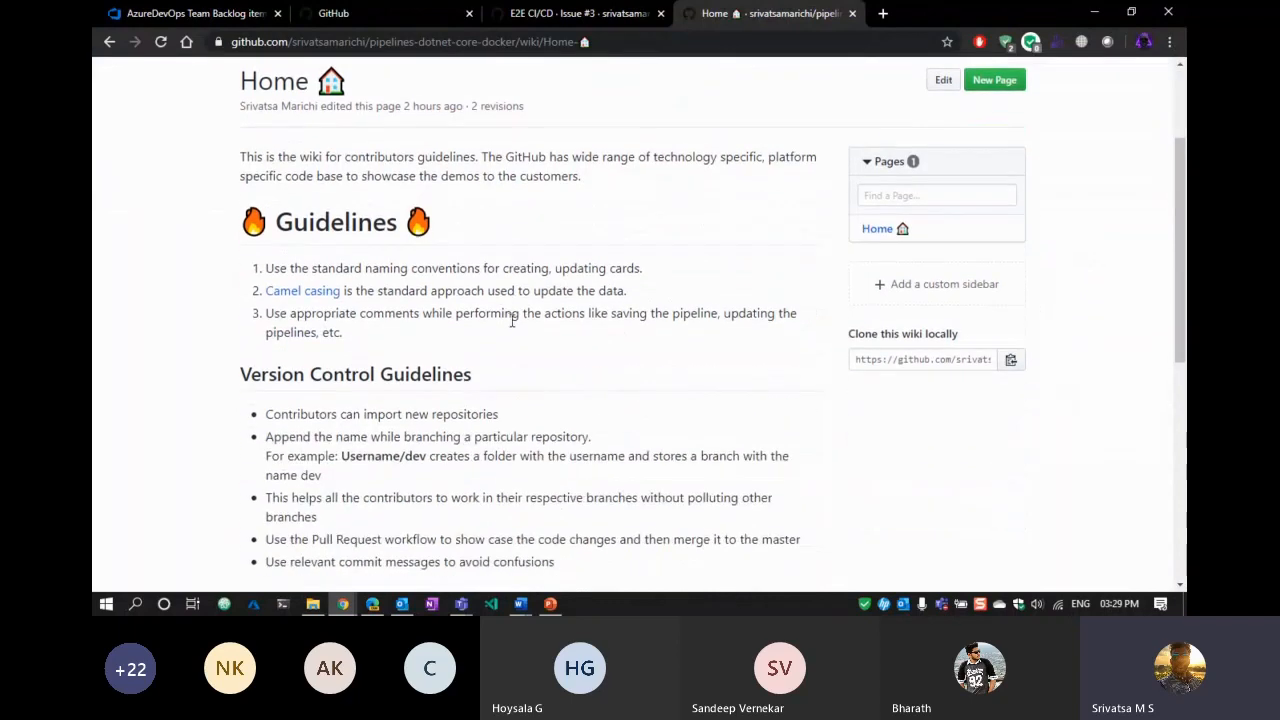
scroll(525, 313, up, 2)
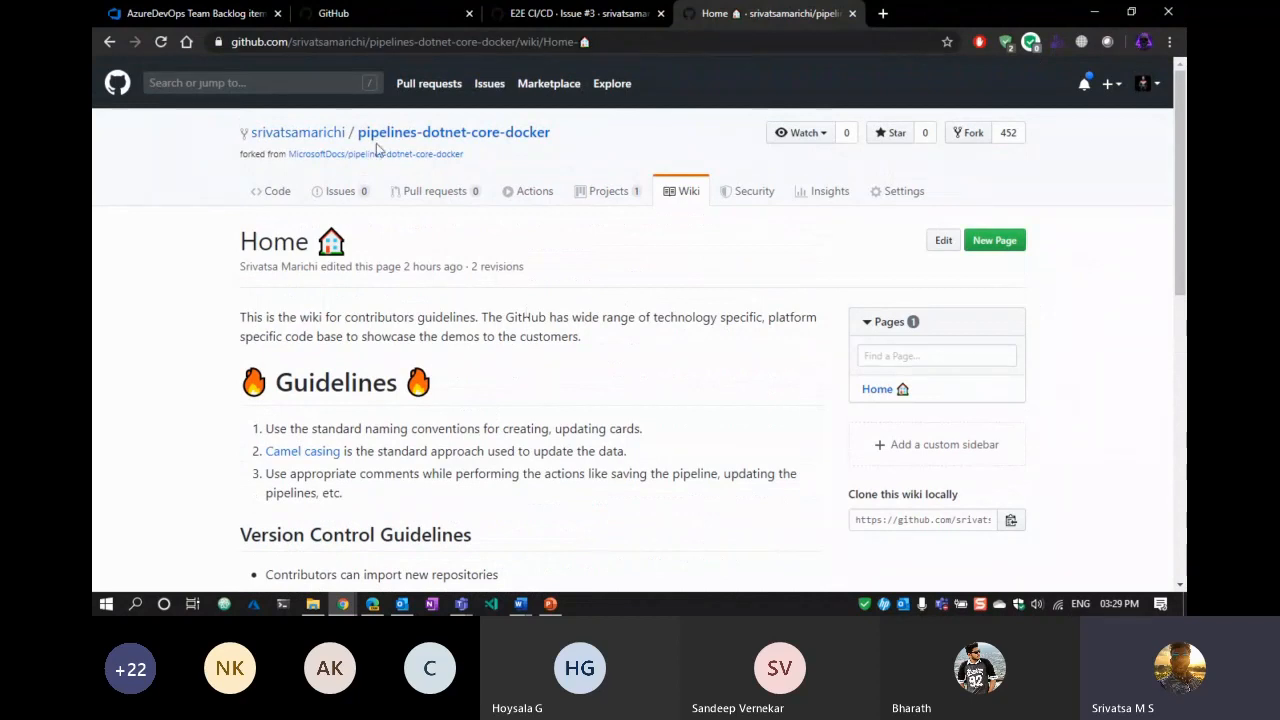
scroll(576, 317, down, 2)
scroll(576, 317, up, 2)
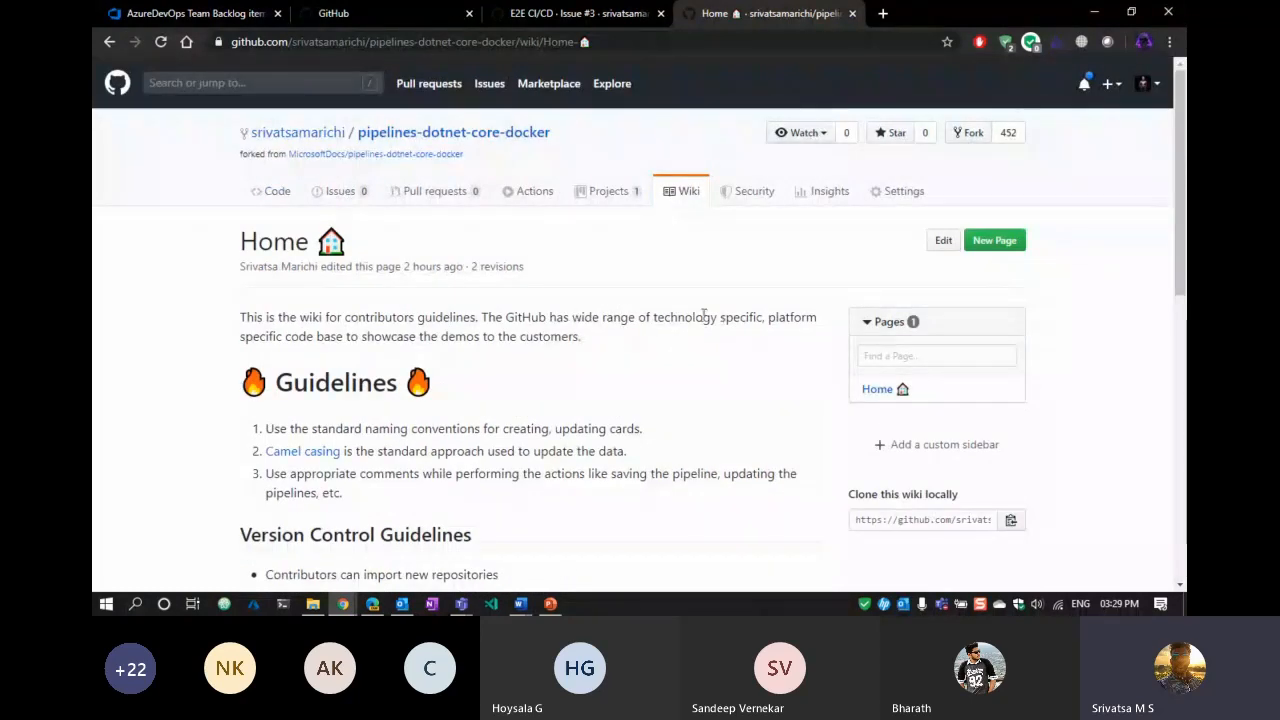
scroll(586, 455, down, 7)
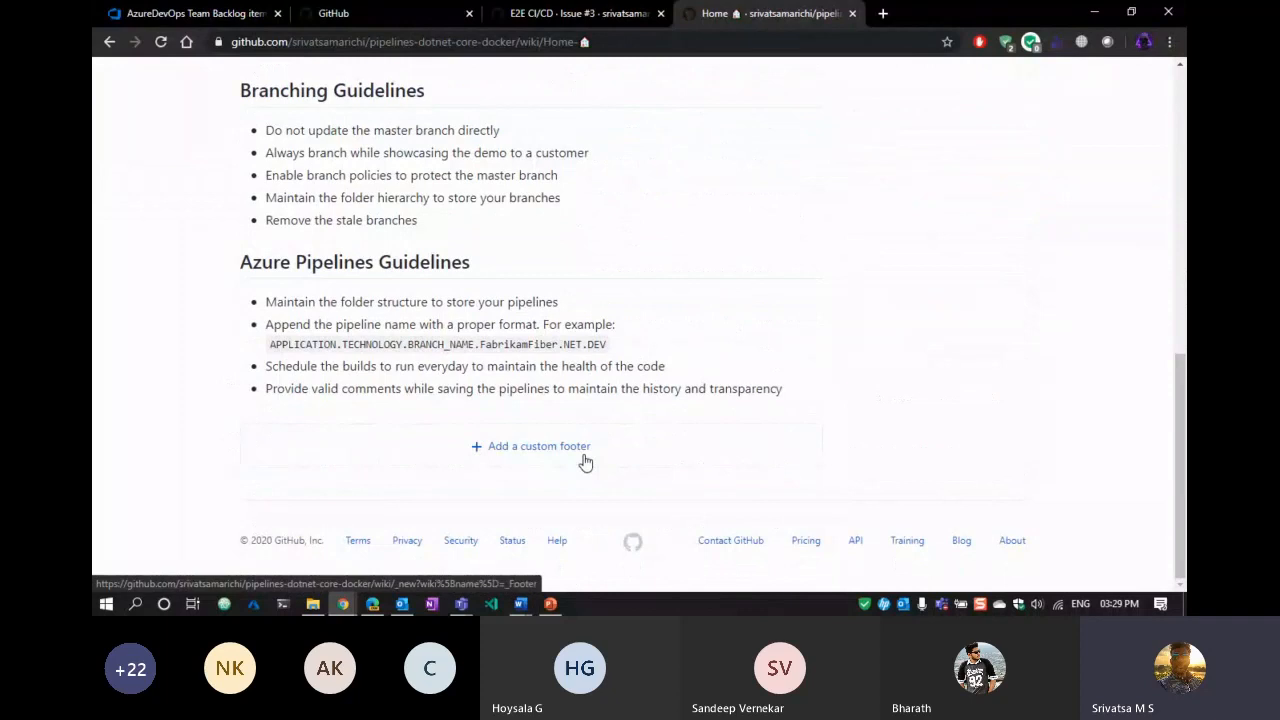
scroll(623, 471, up, 10)
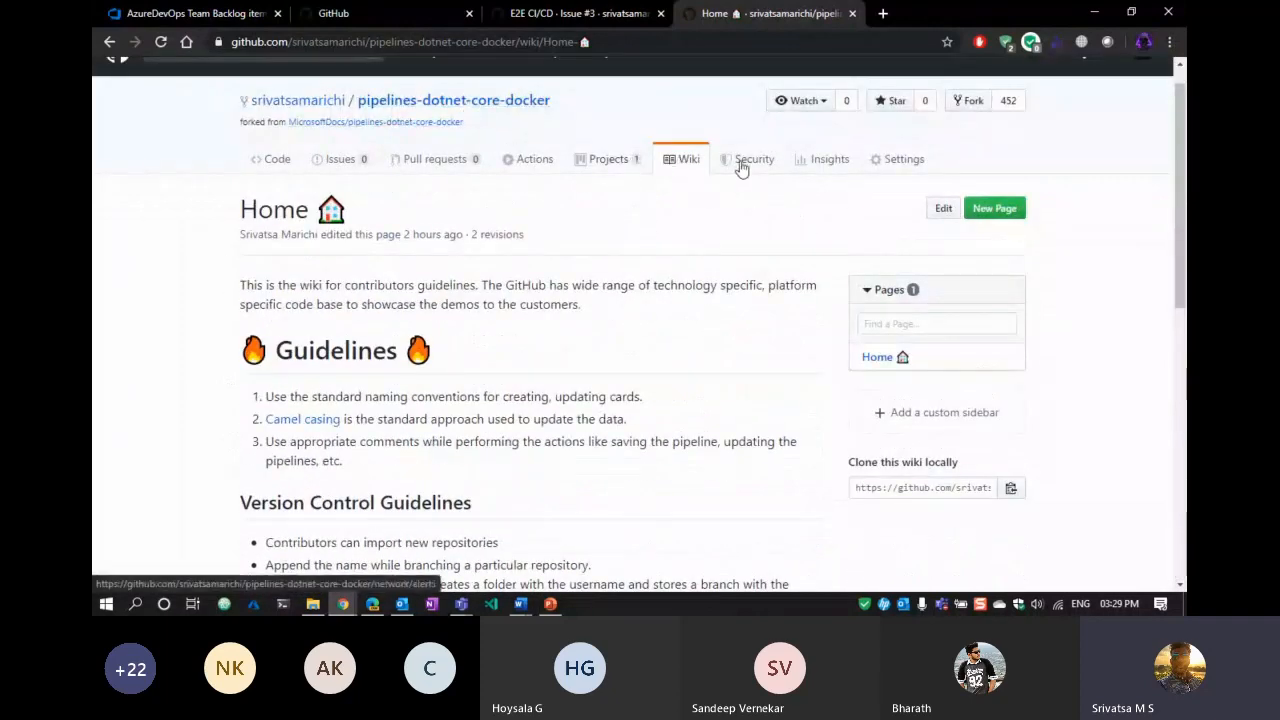
scroll(700, 197, up, 1)
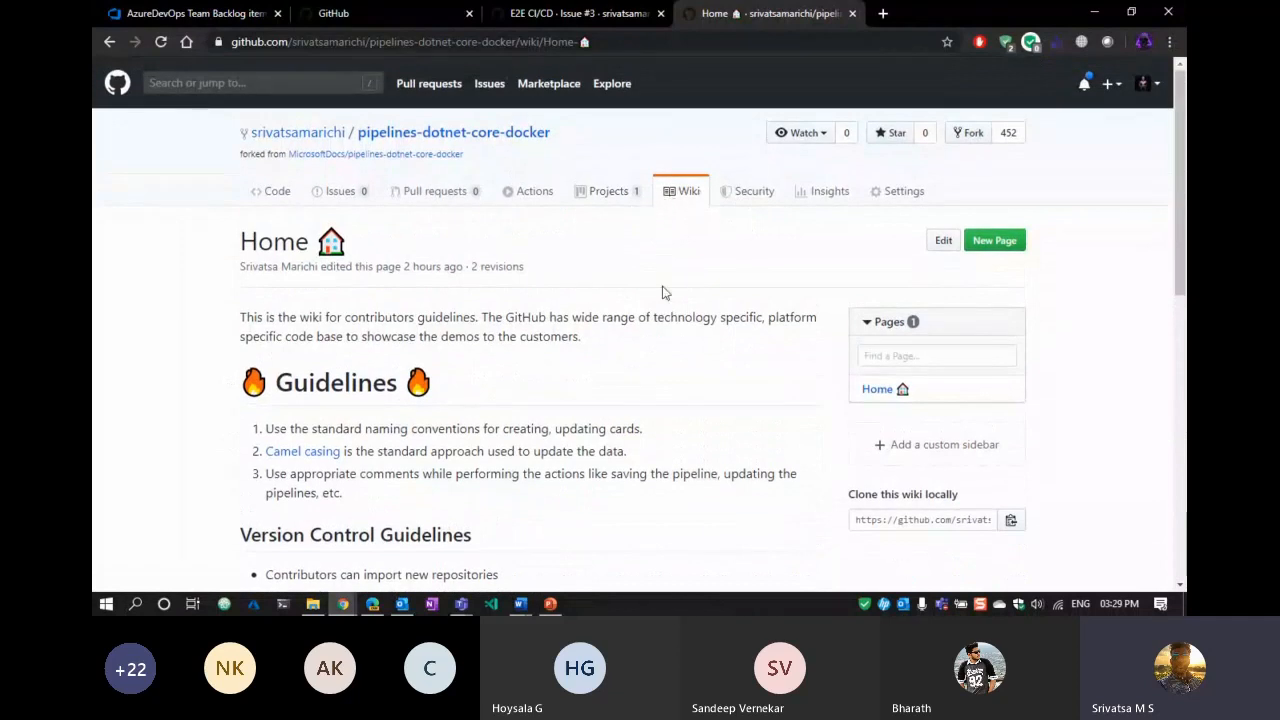
Highlight part of the wiki introduction, then go to the repository's code overview.
drag(592, 312, 640, 349)
click(640, 349)
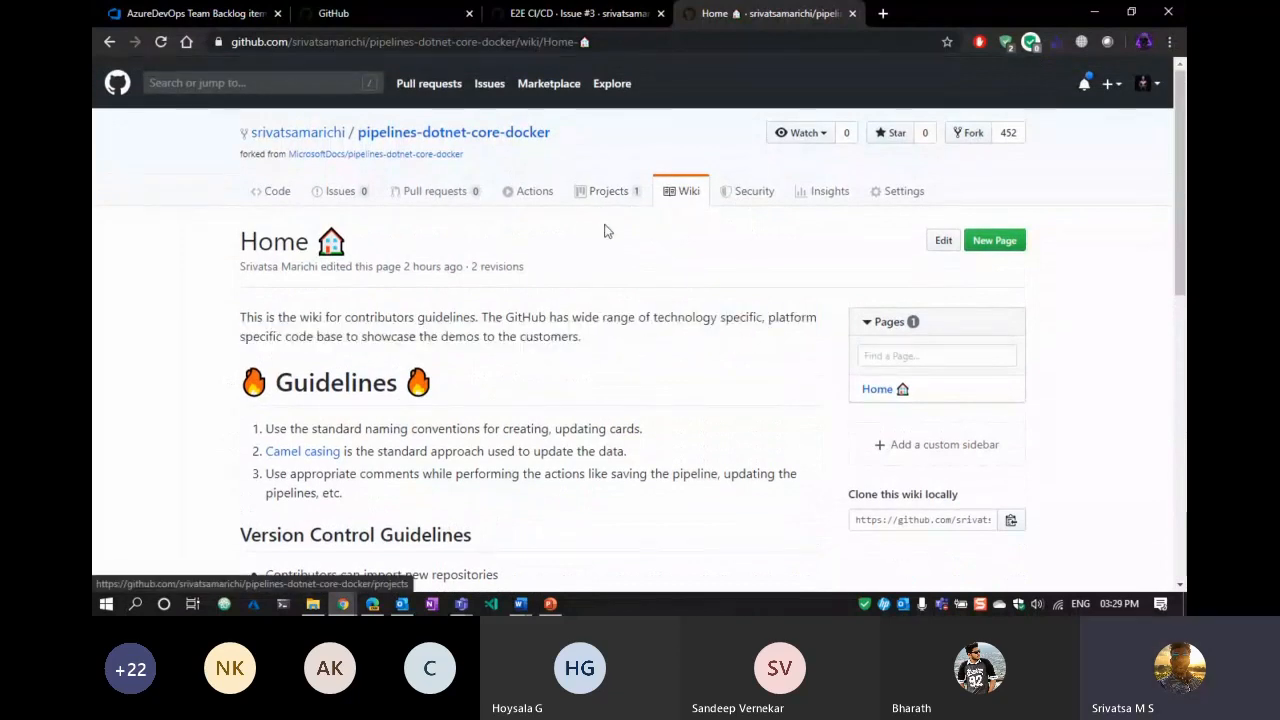
click(280, 196)
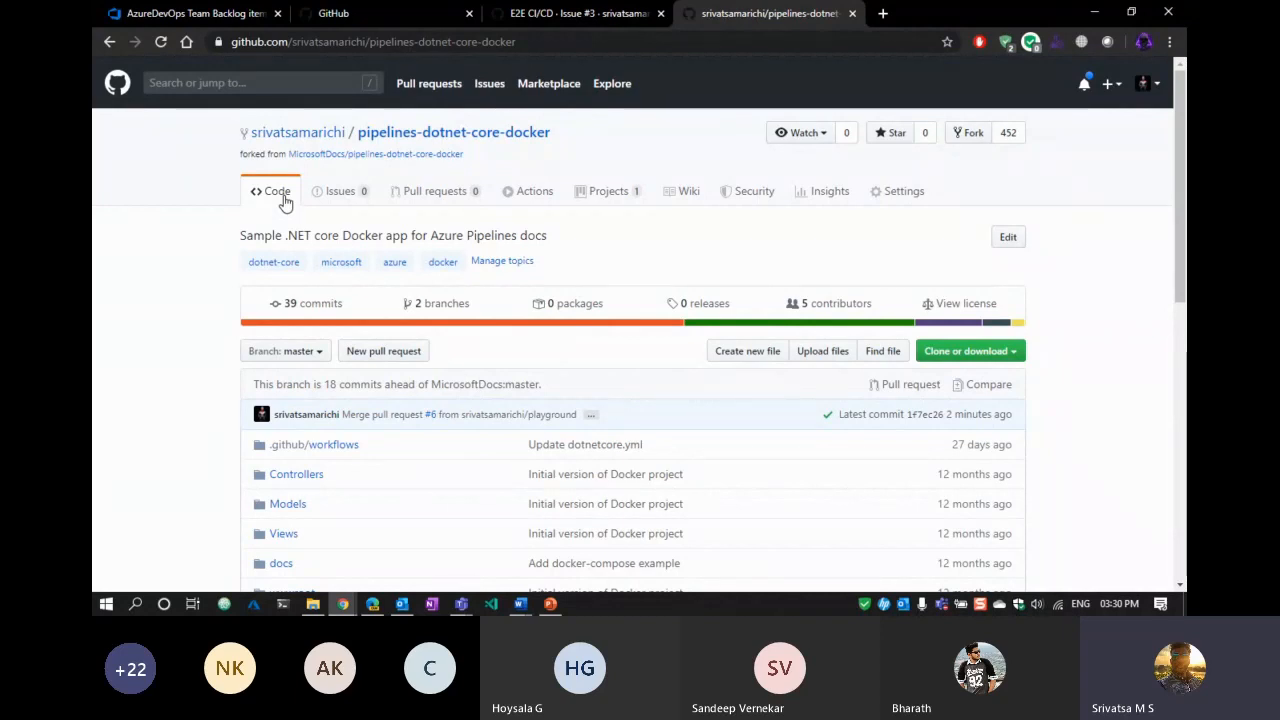
Open the pipelines-dotnet-core-docker repository's Settings page.
mouse_move(823, 303)
click(893, 198)
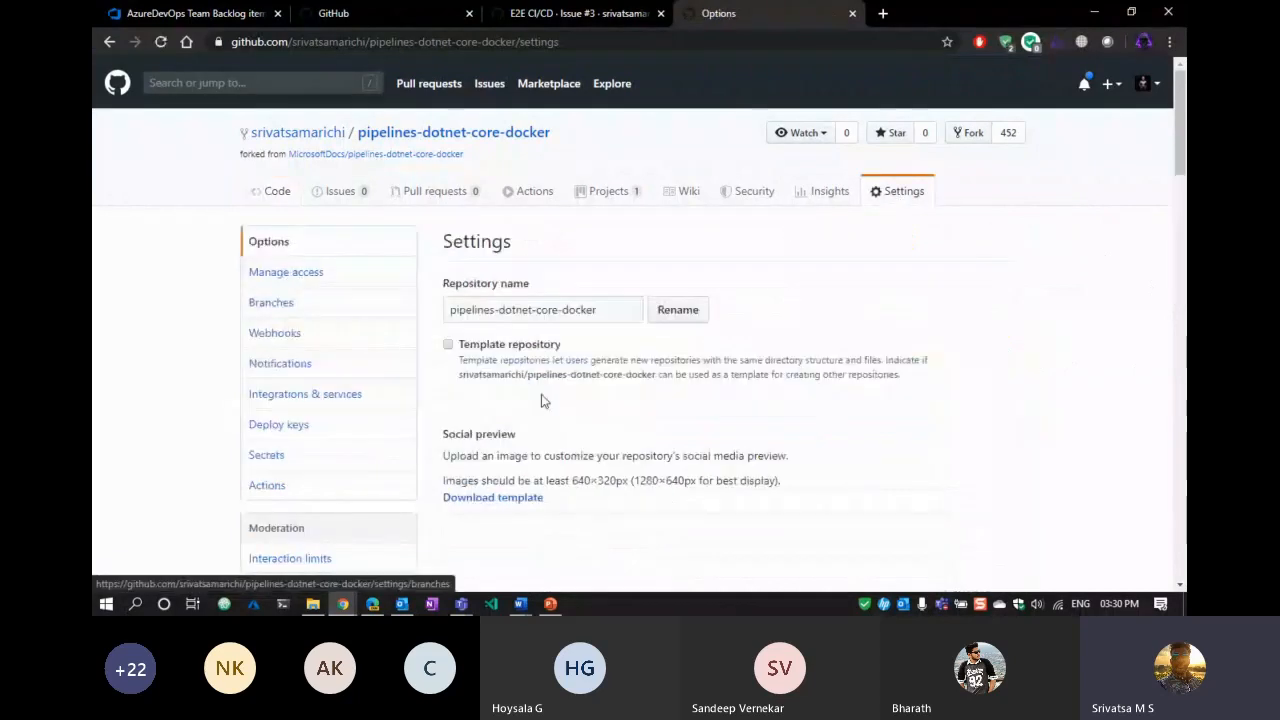
Open Manage access, confirming with the saved account password.
click(311, 268)
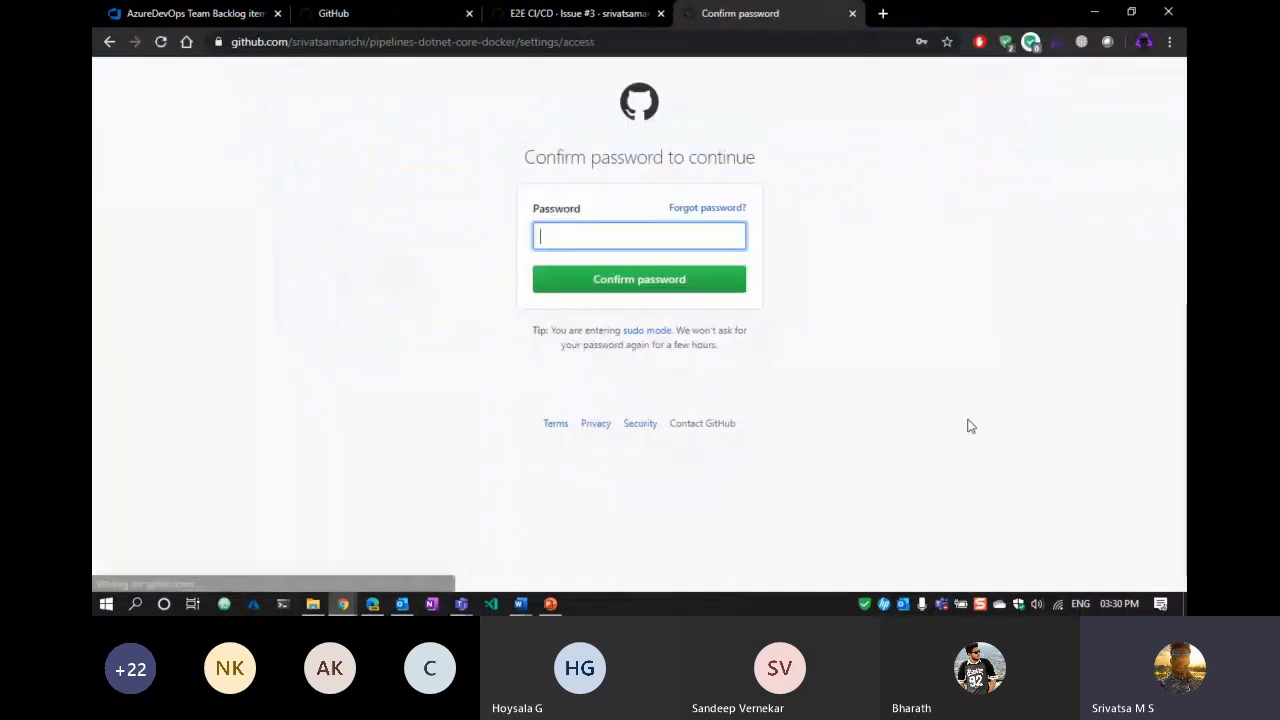
click(568, 238)
click(597, 279)
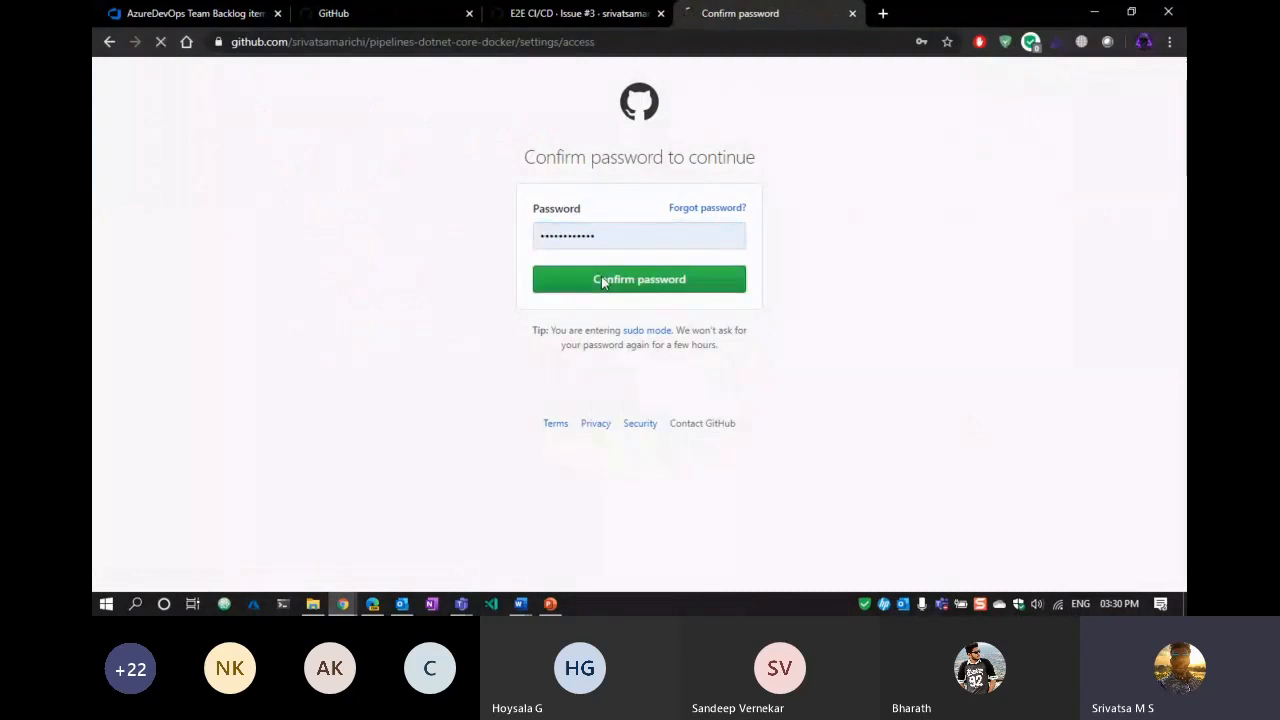
click(602, 283)
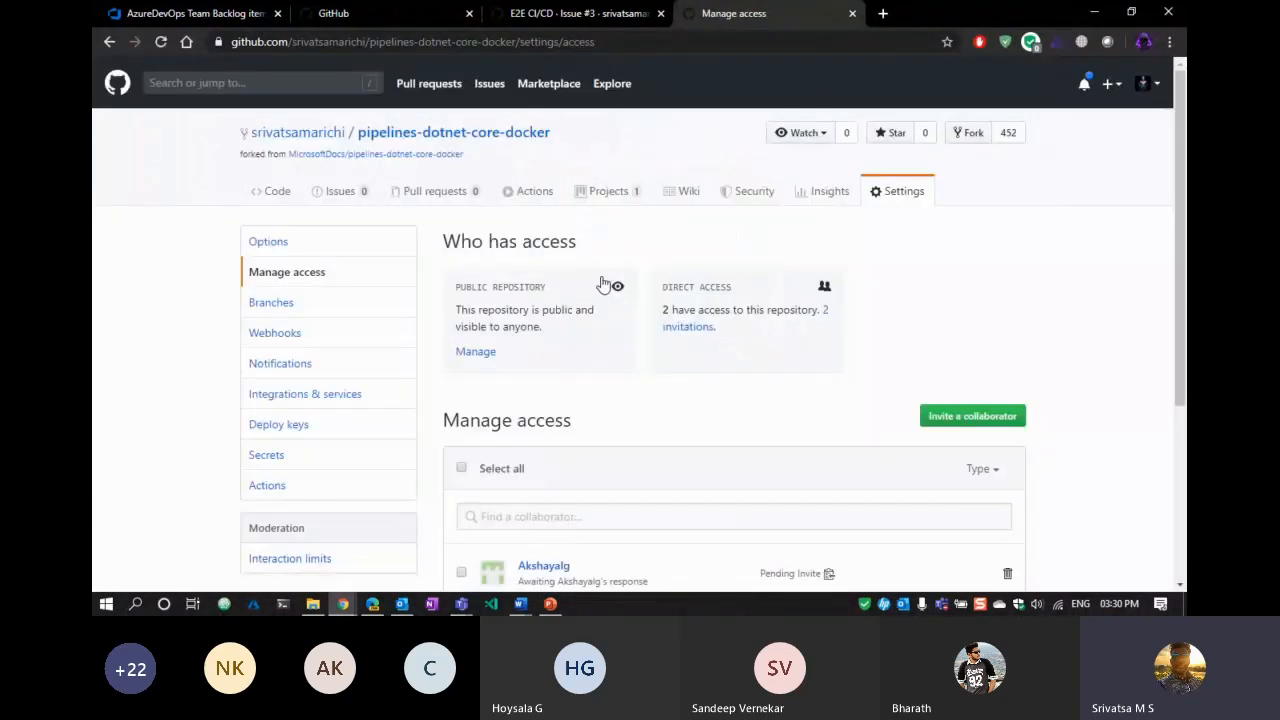
scroll(1085, 338, down, 3)
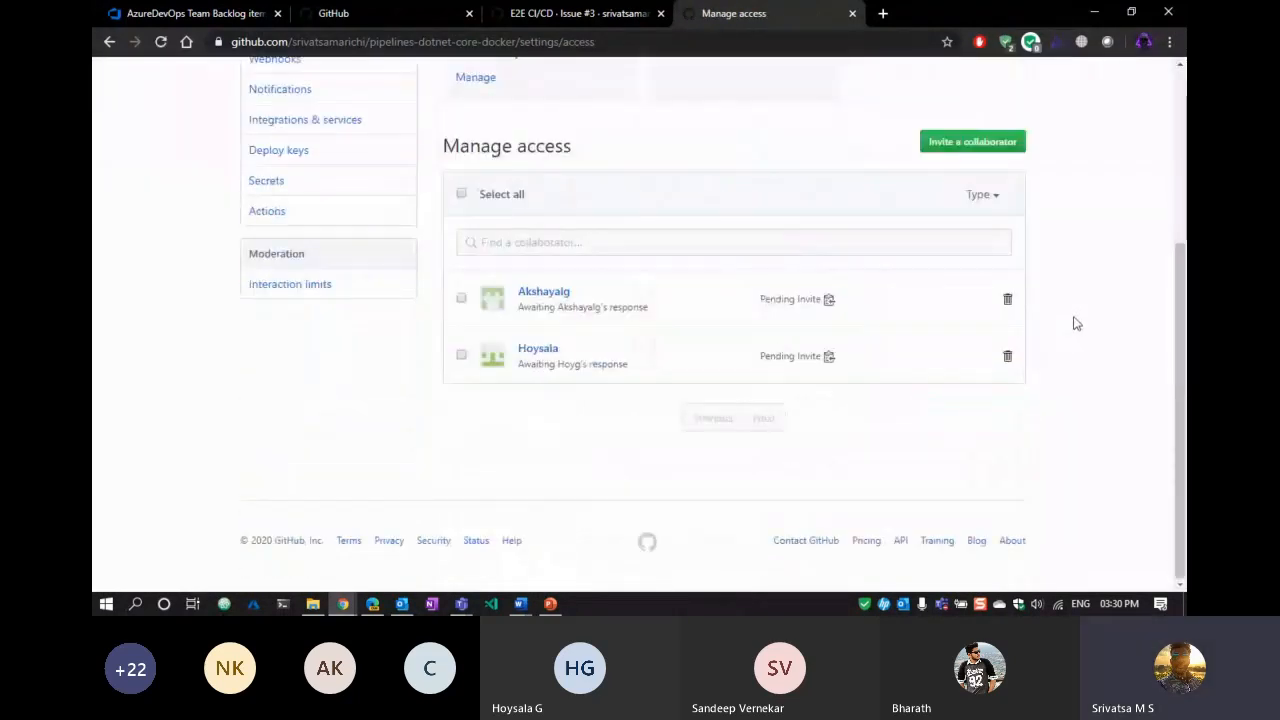
scroll(1076, 323, up, 3)
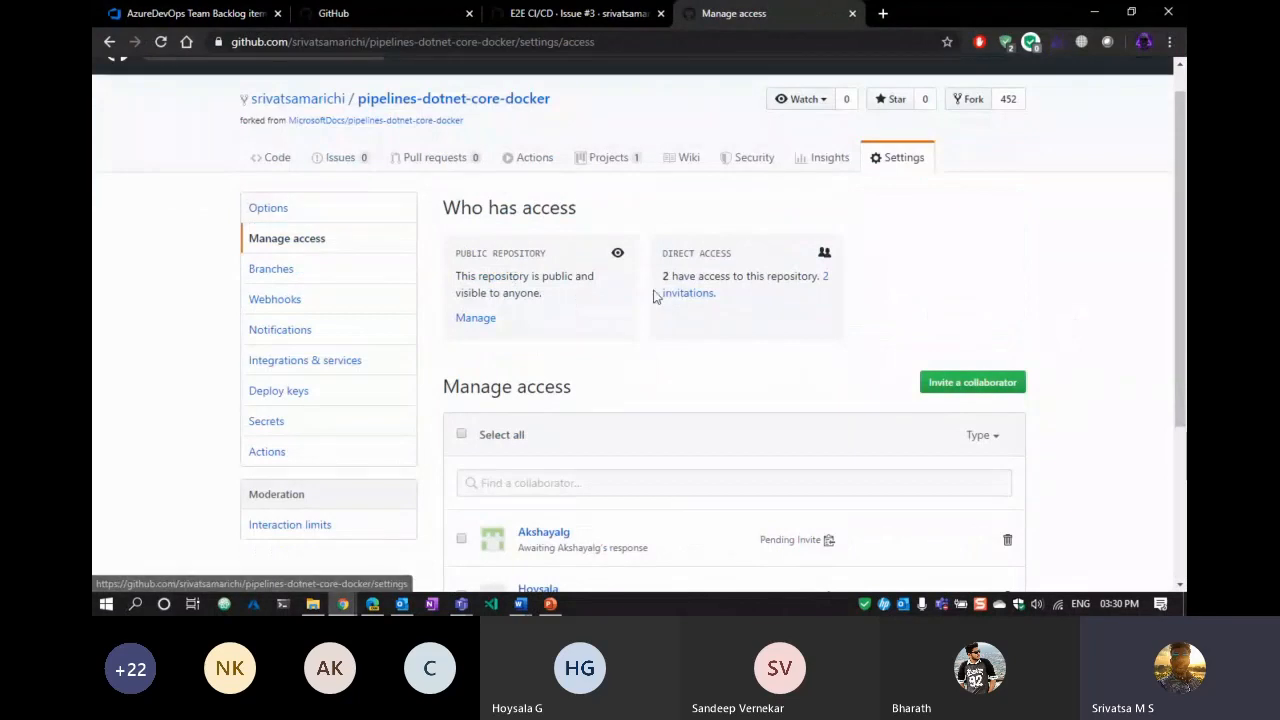
scroll(801, 338, down, 3)
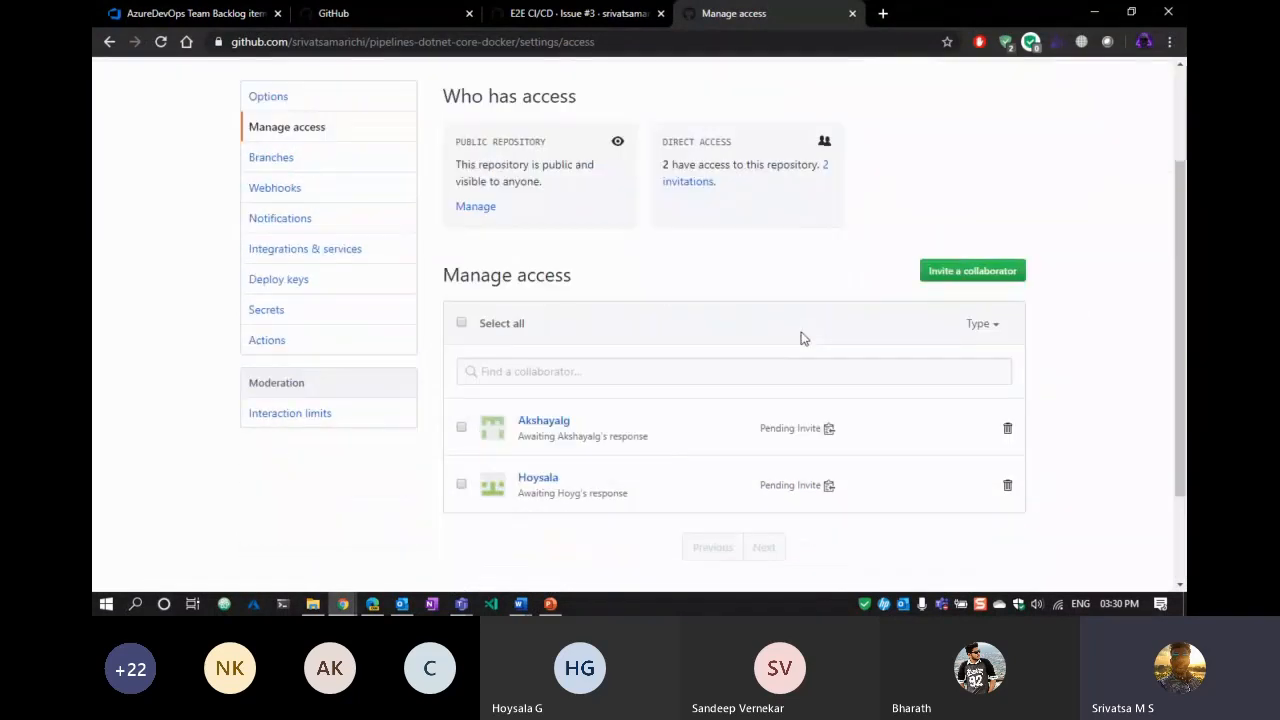
Dismiss the Invite a collaborator dialog without inviting anyone, then go back.
click(969, 142)
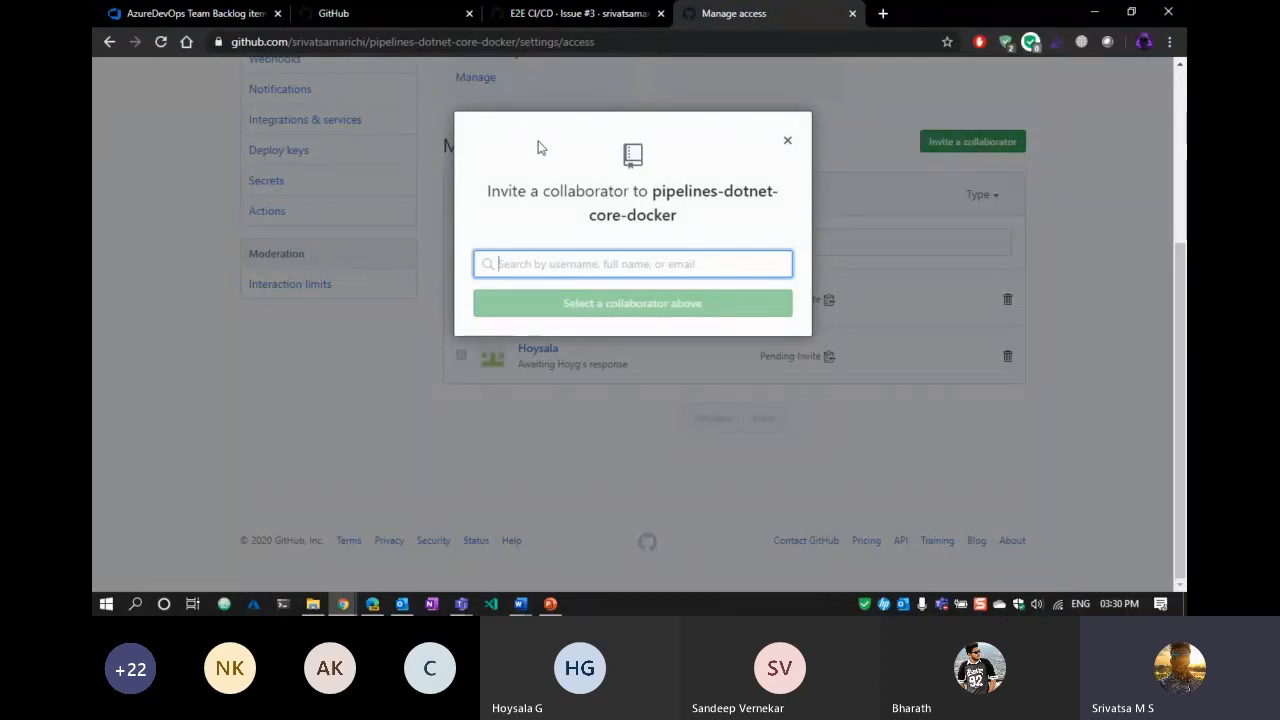
key(Escape)
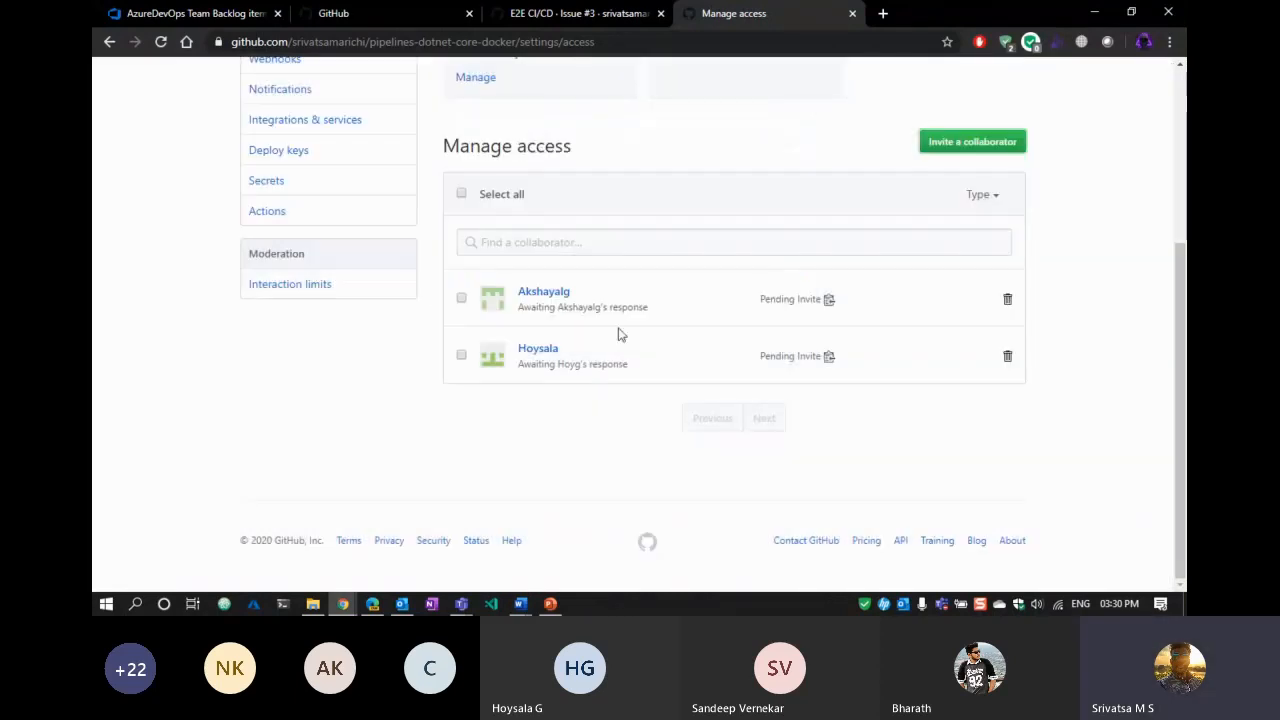
scroll(457, 303, up, 2)
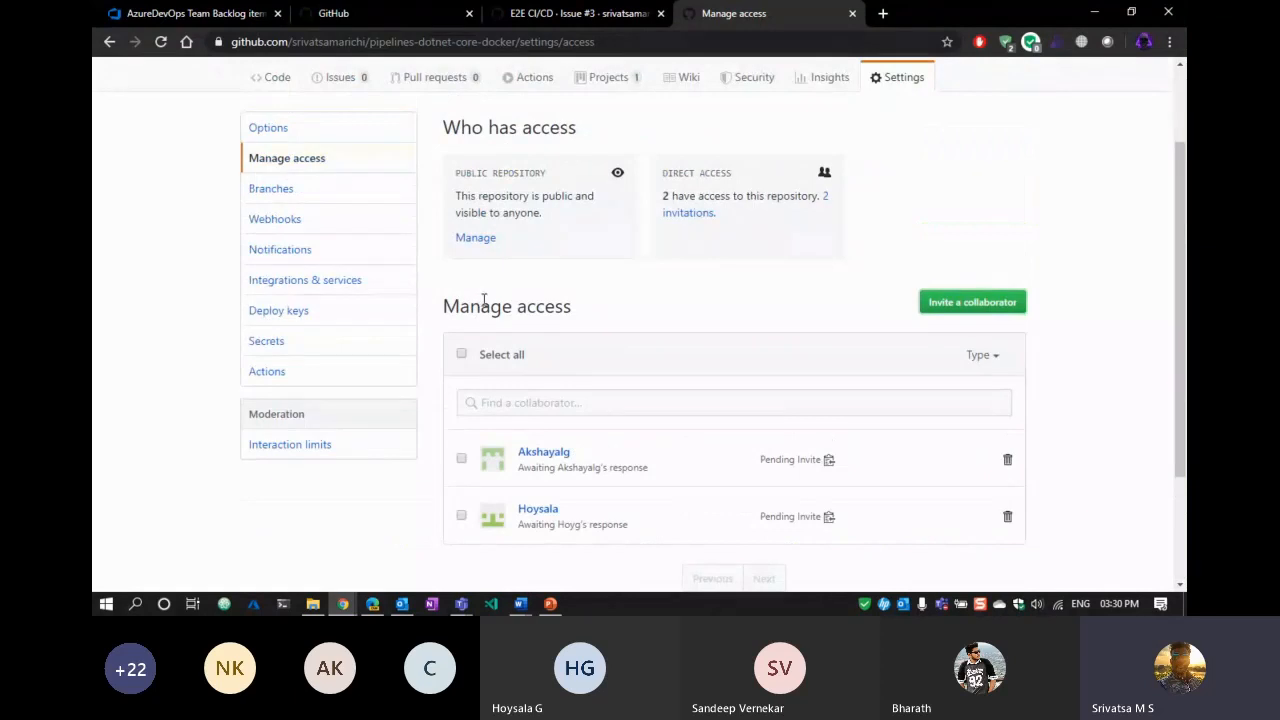
scroll(600, 366, down, 3)
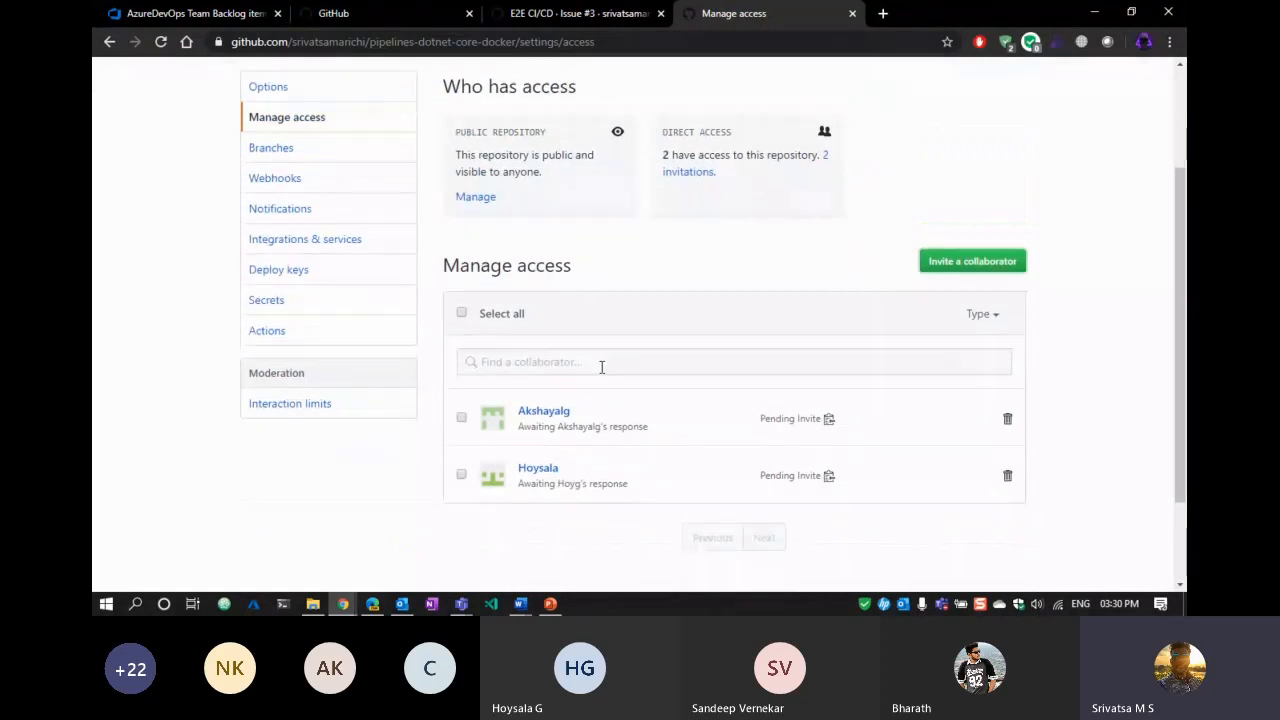
scroll(600, 340, up, 4)
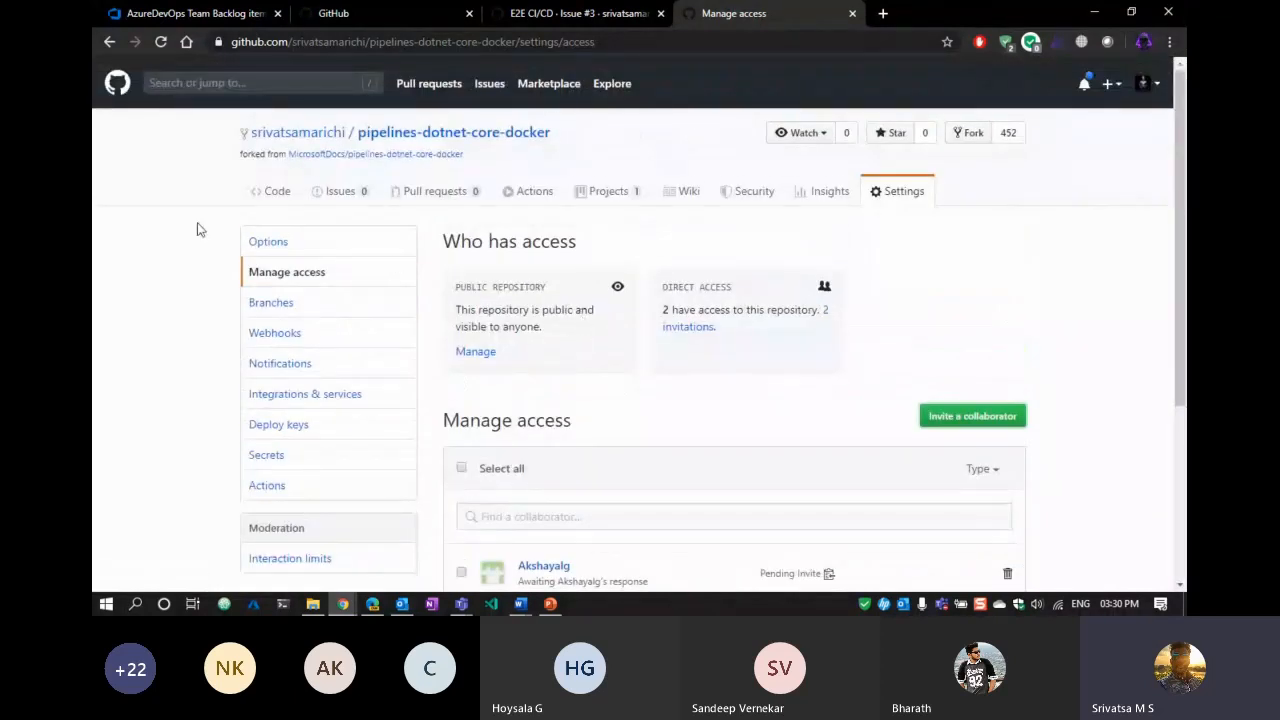
click(110, 43)
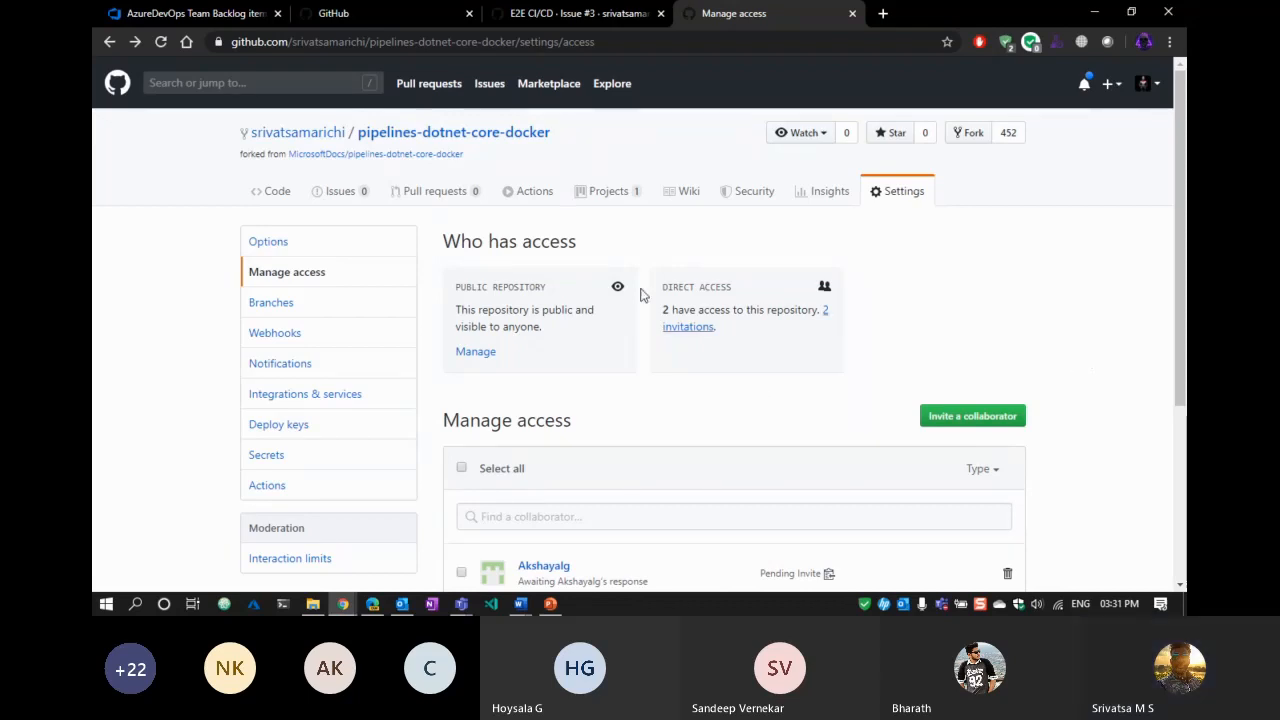
Search the Marketplace for 'Boards' and open the Azure Boards app listing.
click(548, 88)
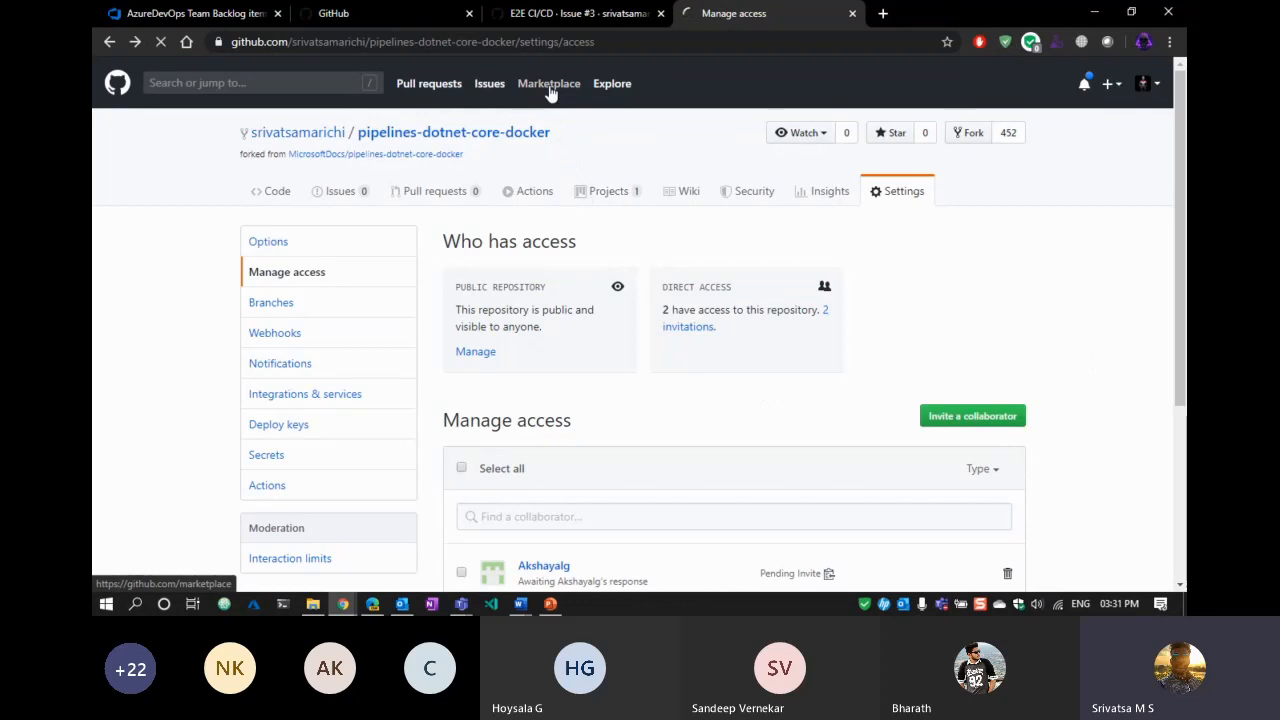
click(485, 402)
click(487, 442)
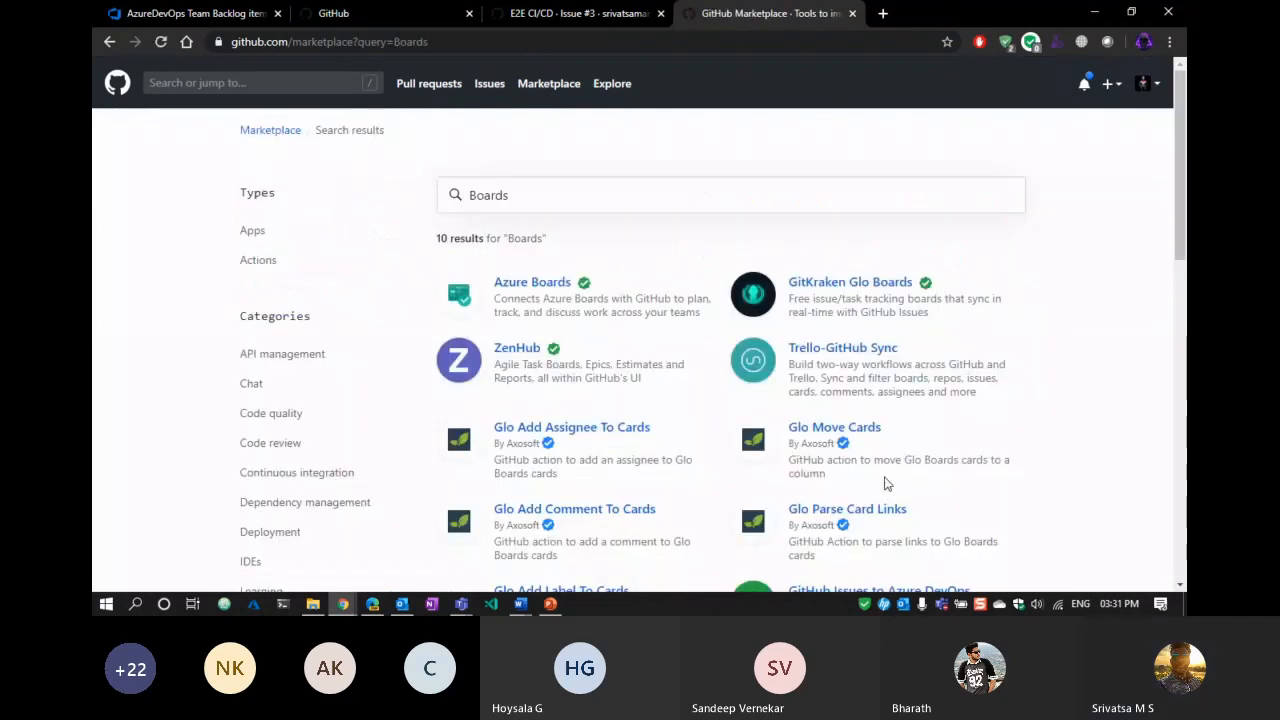
click(552, 287)
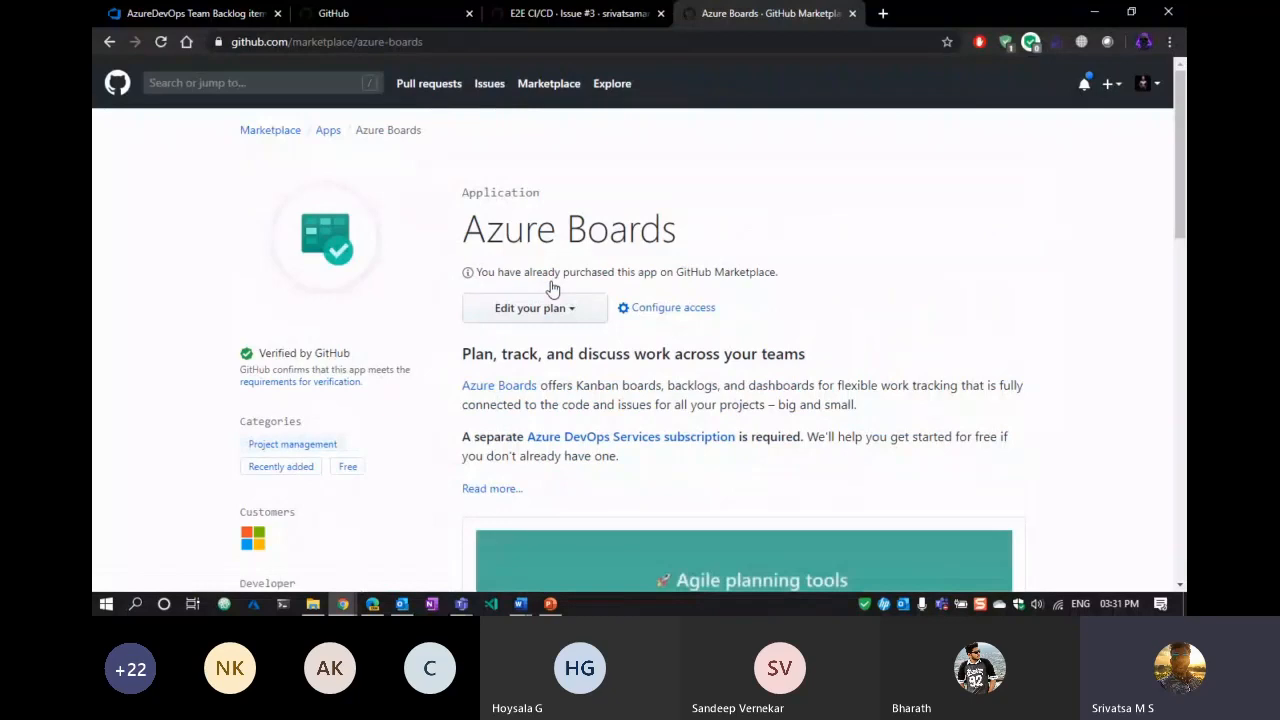
drag(429, 233, 843, 259)
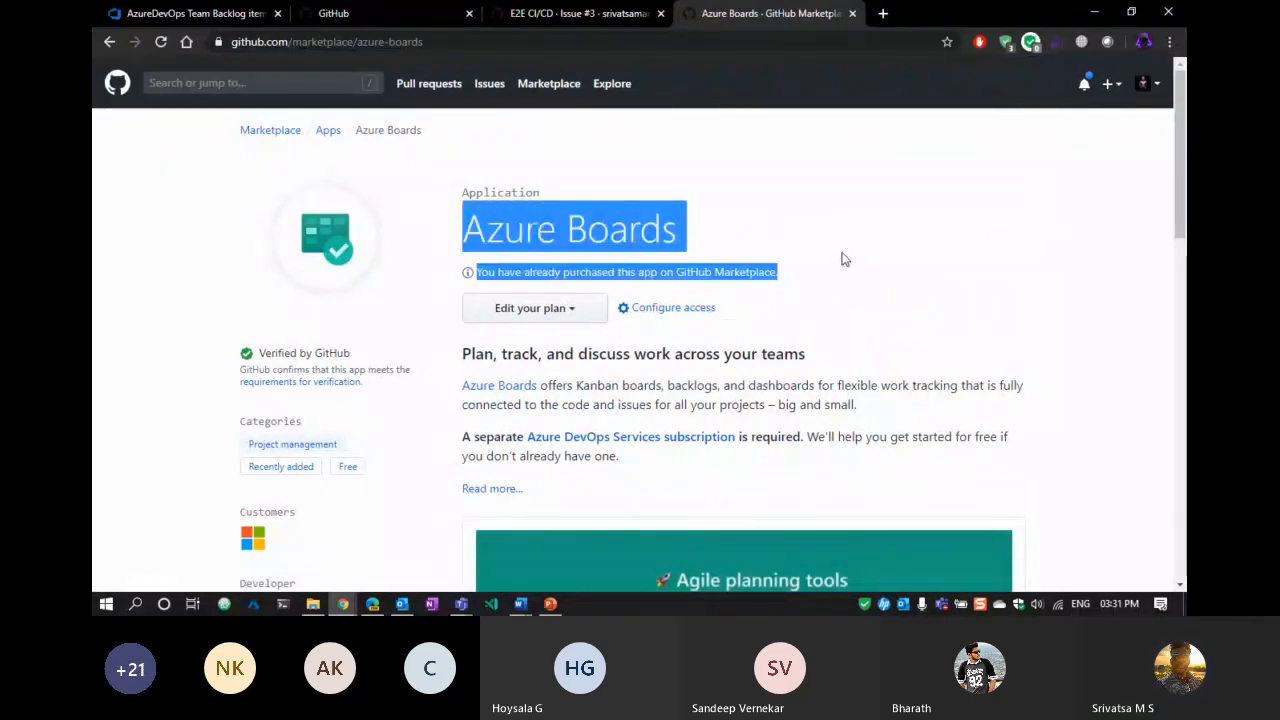
click(961, 294)
scroll(961, 294, down, 5)
scroll(961, 294, up, 5)
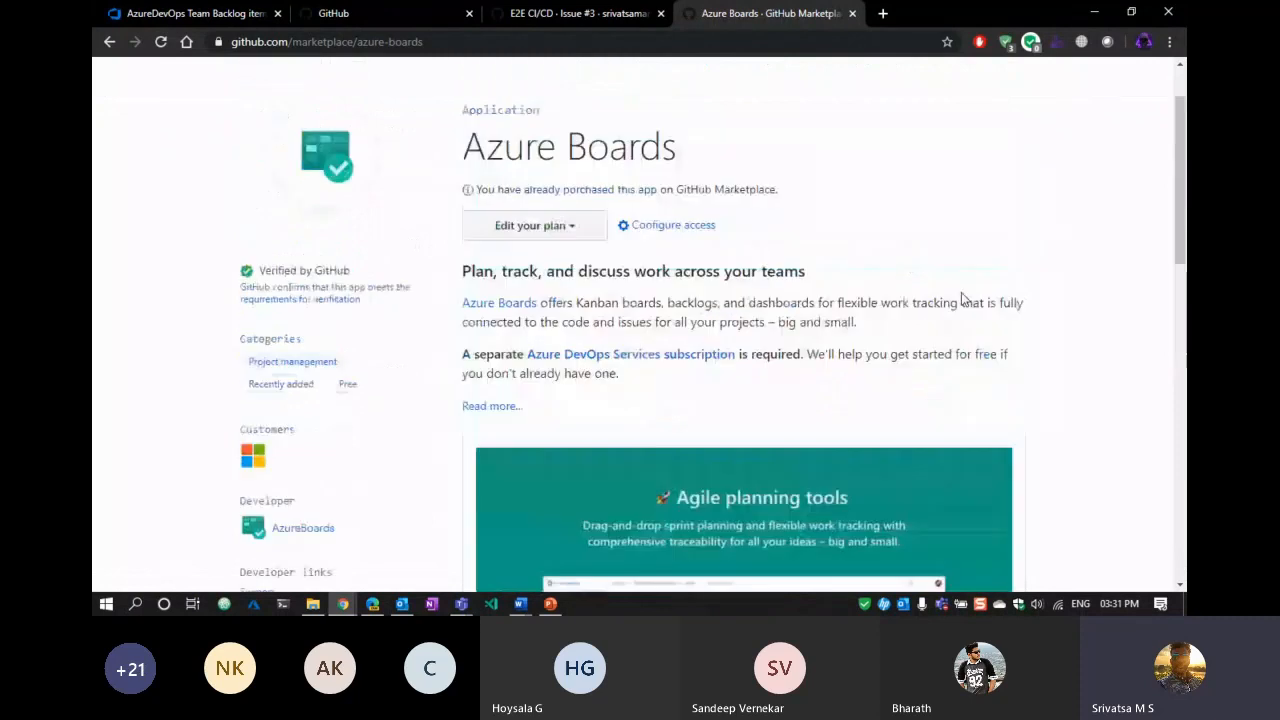
Open the installed Azure Boards app's configuration, showing All repositories access.
click(673, 308)
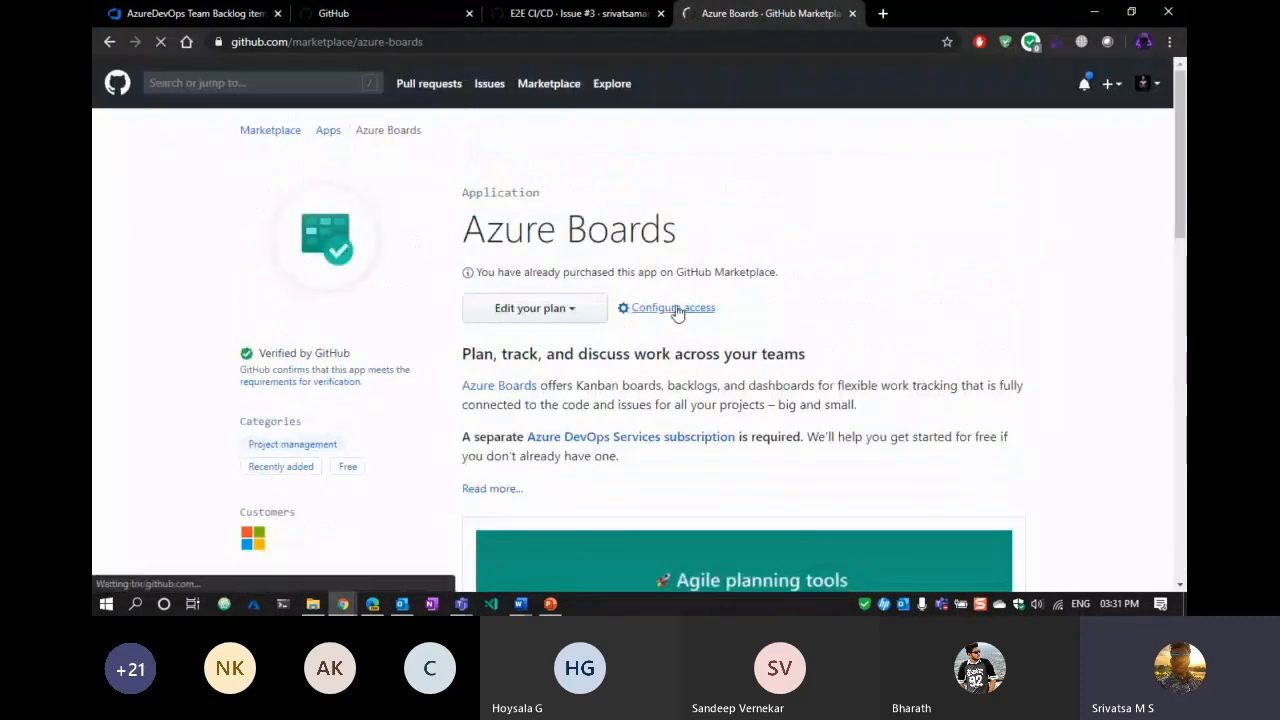
click(995, 280)
scroll(1014, 374, down, 15)
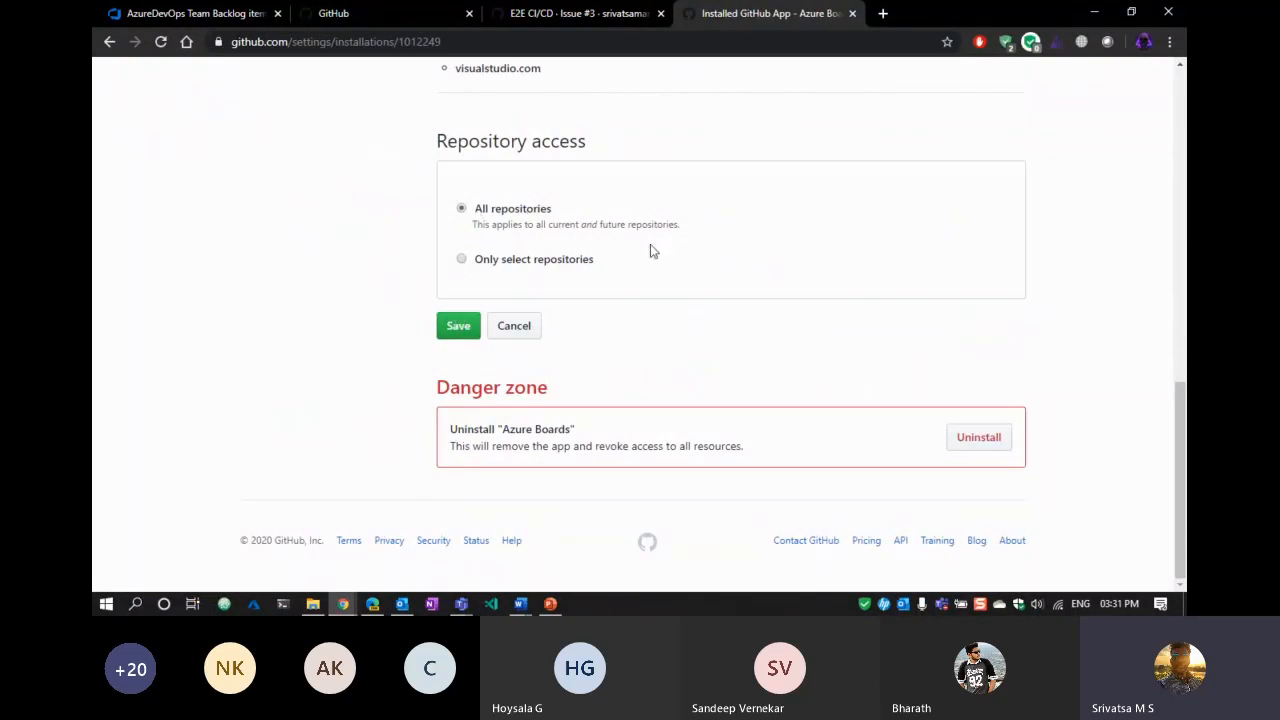
Save Azure Boards access and connect organization rubdevopson's AzureDevOps project.
click(456, 330)
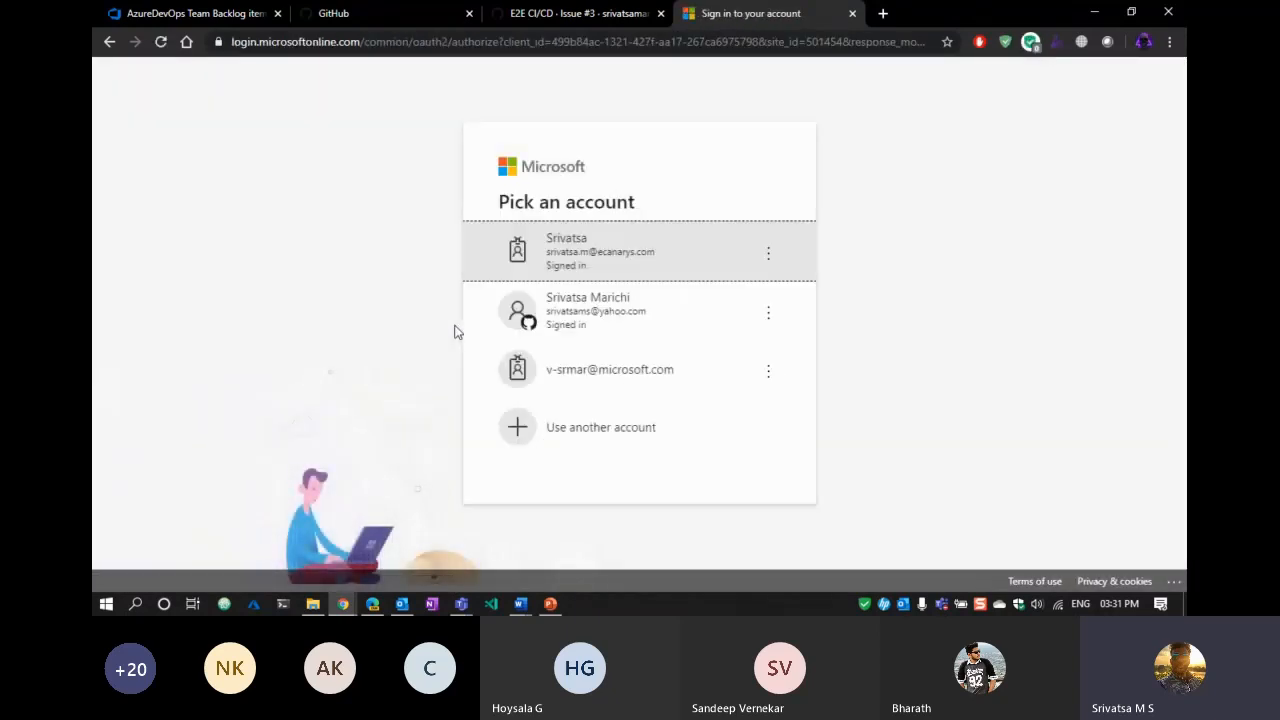
click(612, 327)
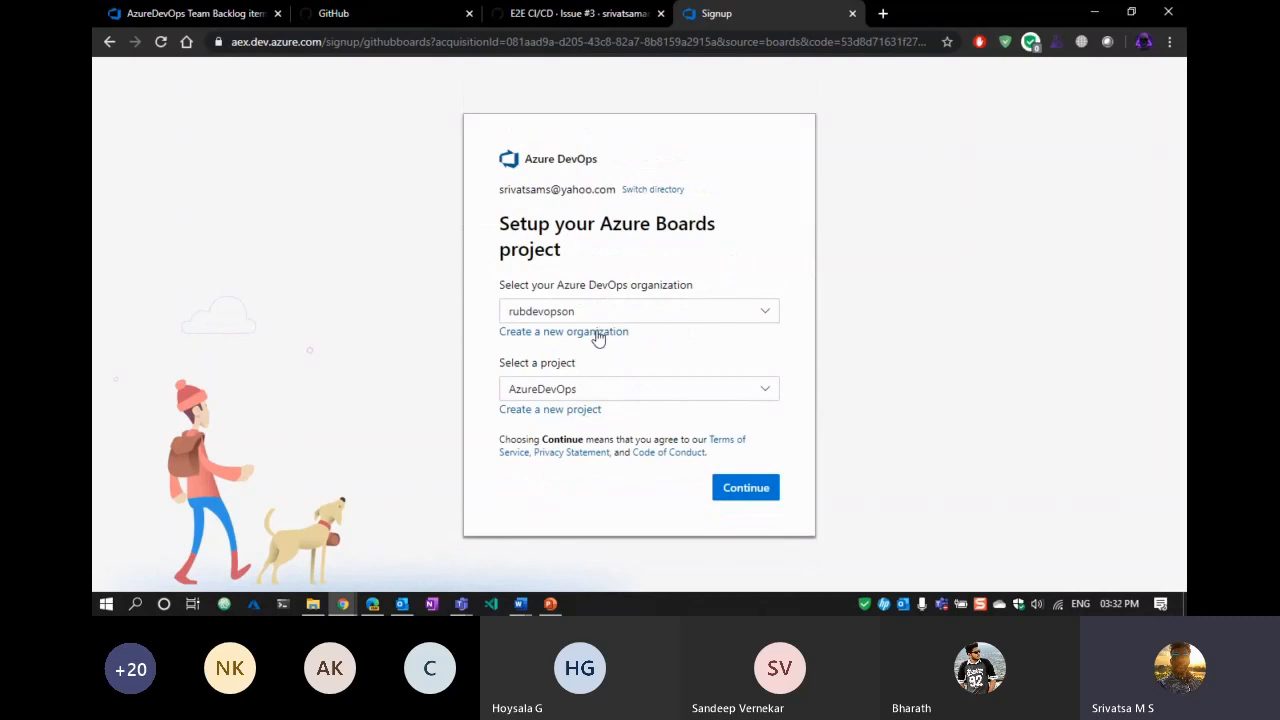
click(711, 315)
click(738, 252)
click(617, 397)
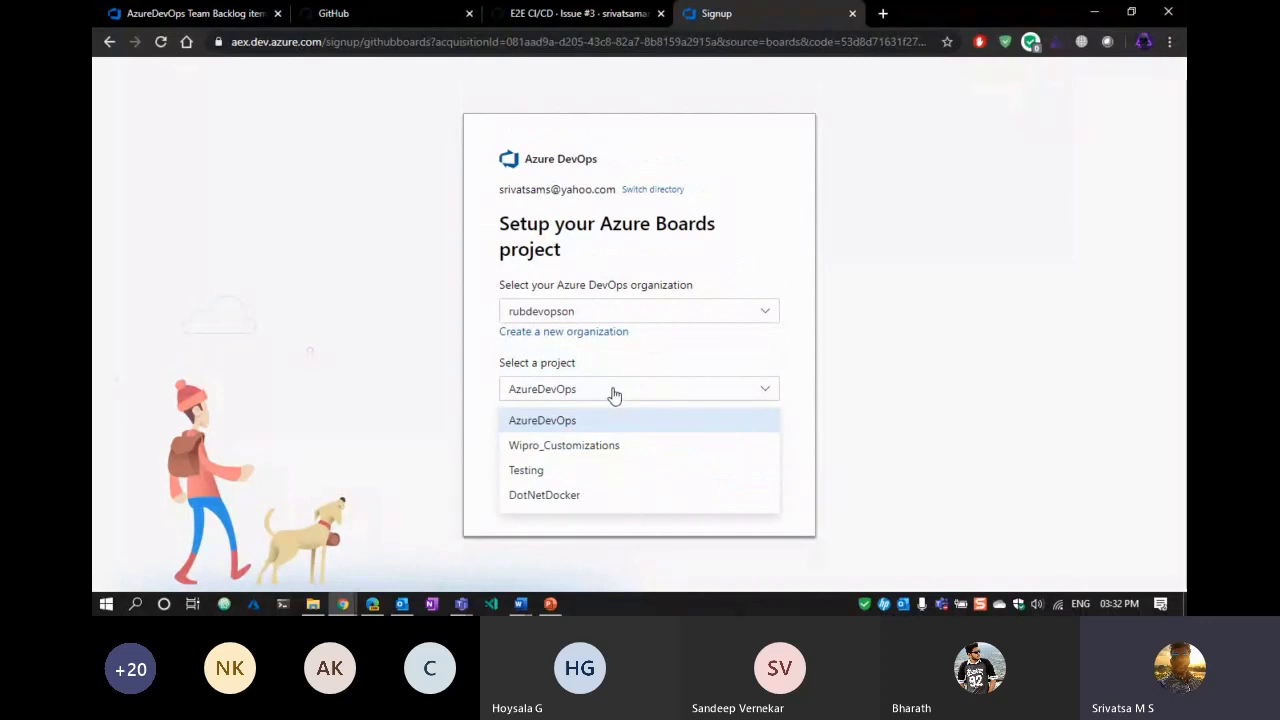
click(477, 502)
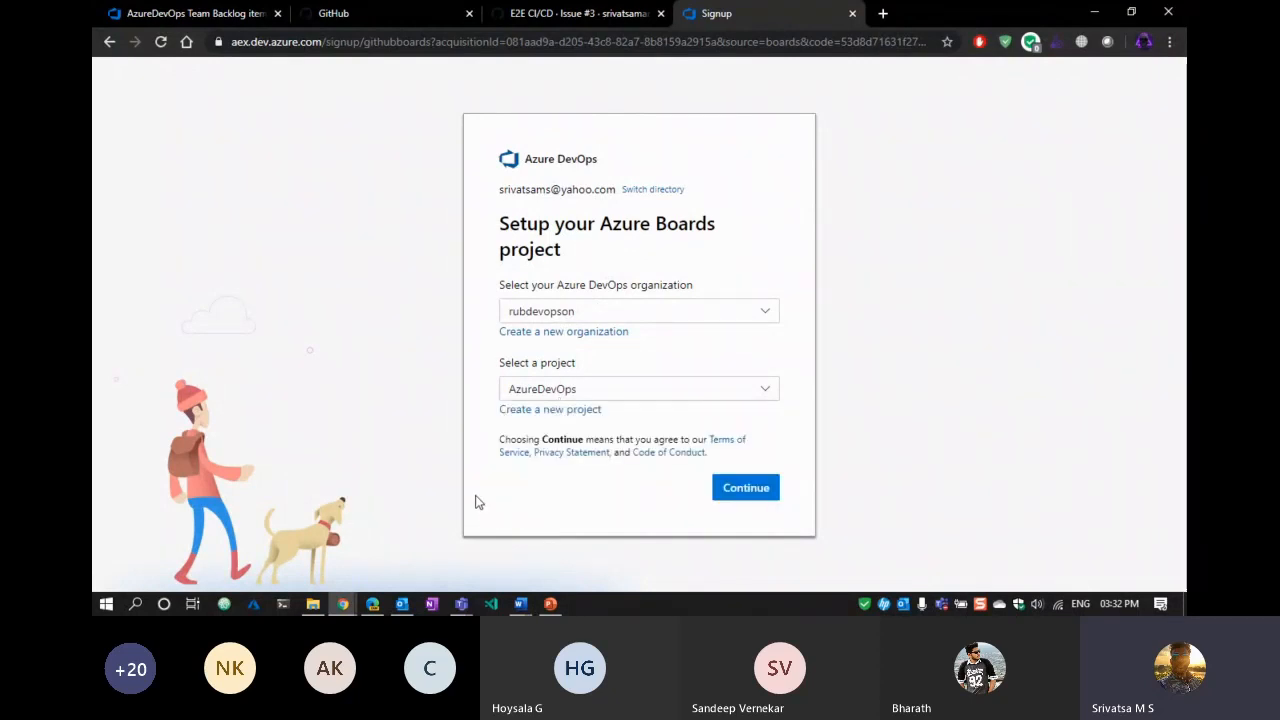
click(745, 490)
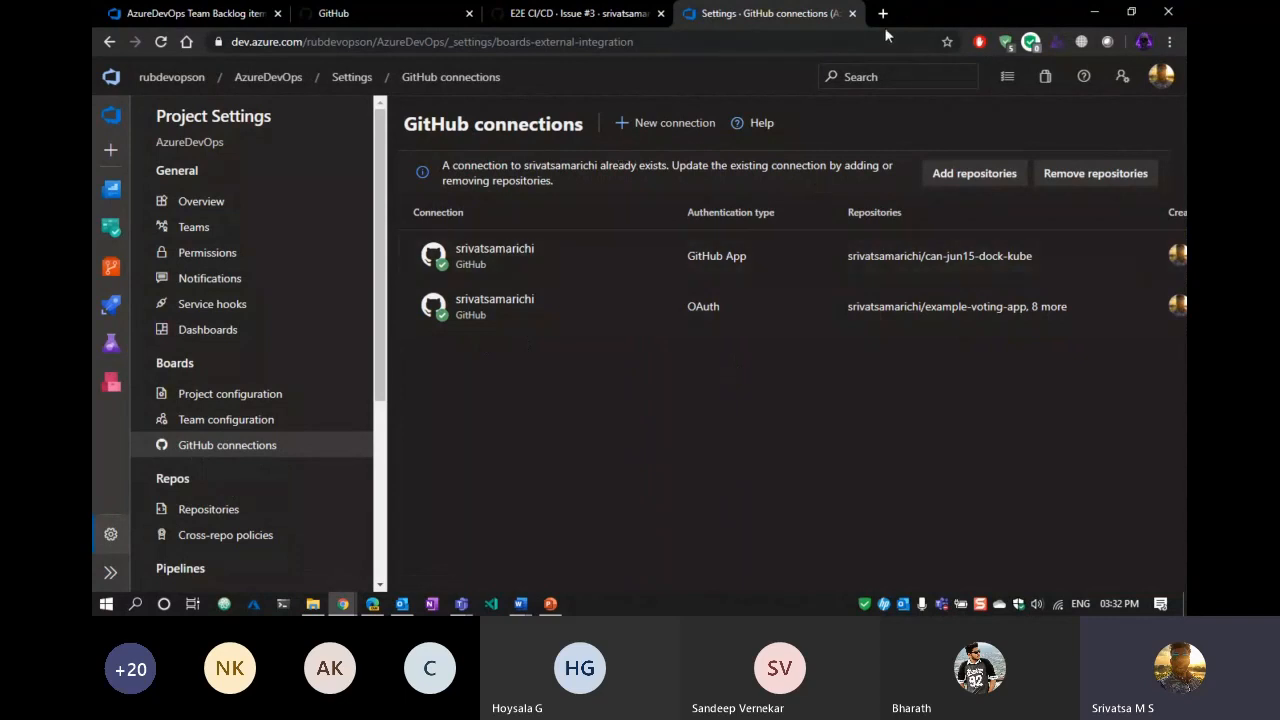
Return to the team board, expand the Expedite lane and view it full screen.
click(852, 13)
click(180, 13)
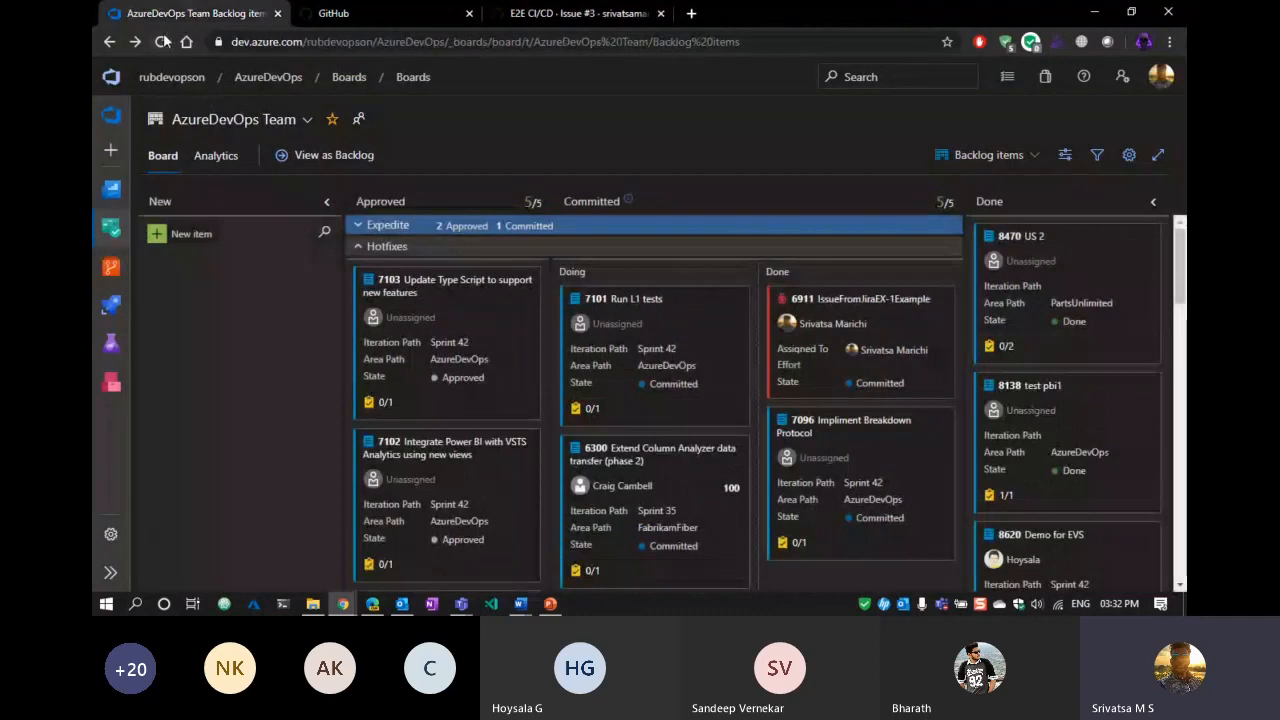
click(357, 247)
click(357, 247)
click(357, 225)
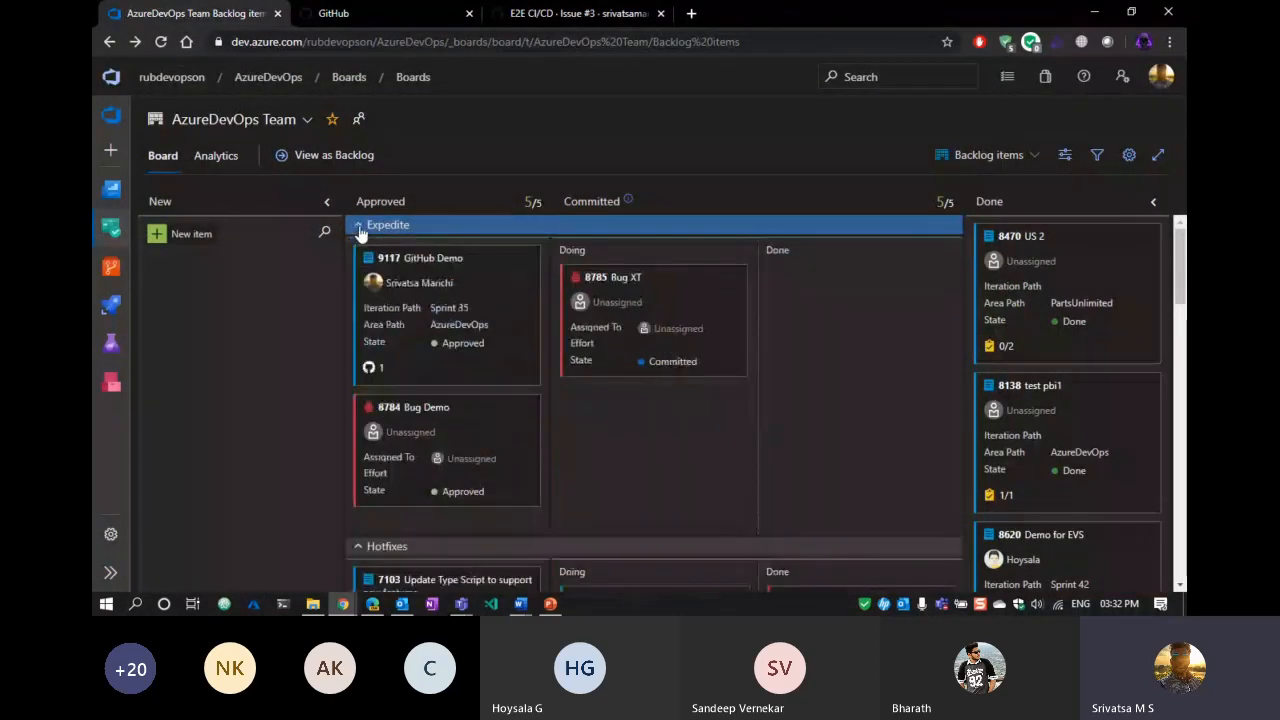
click(1158, 155)
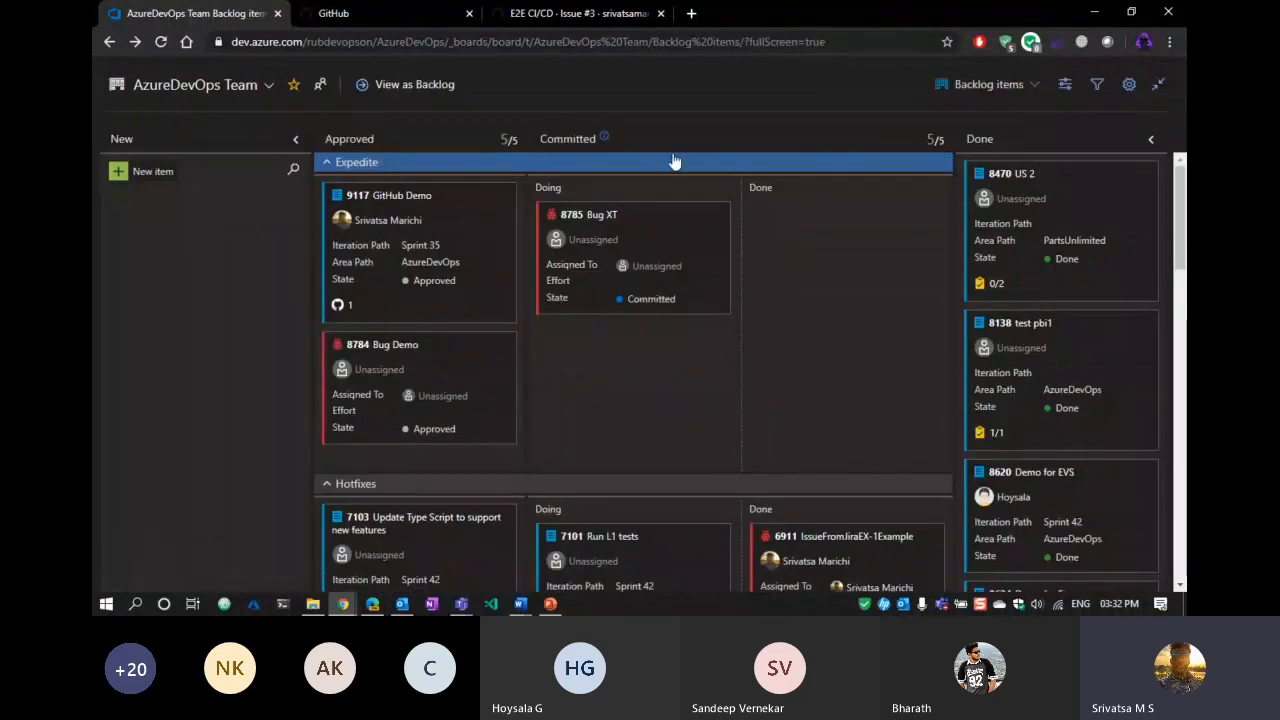
scroll(478, 336, down, 3)
scroll(478, 336, up, 3)
Add Product Backlog Item 'Integration of Azure Boards + GitHub' (ID 9118) to the New column.
click(147, 178)
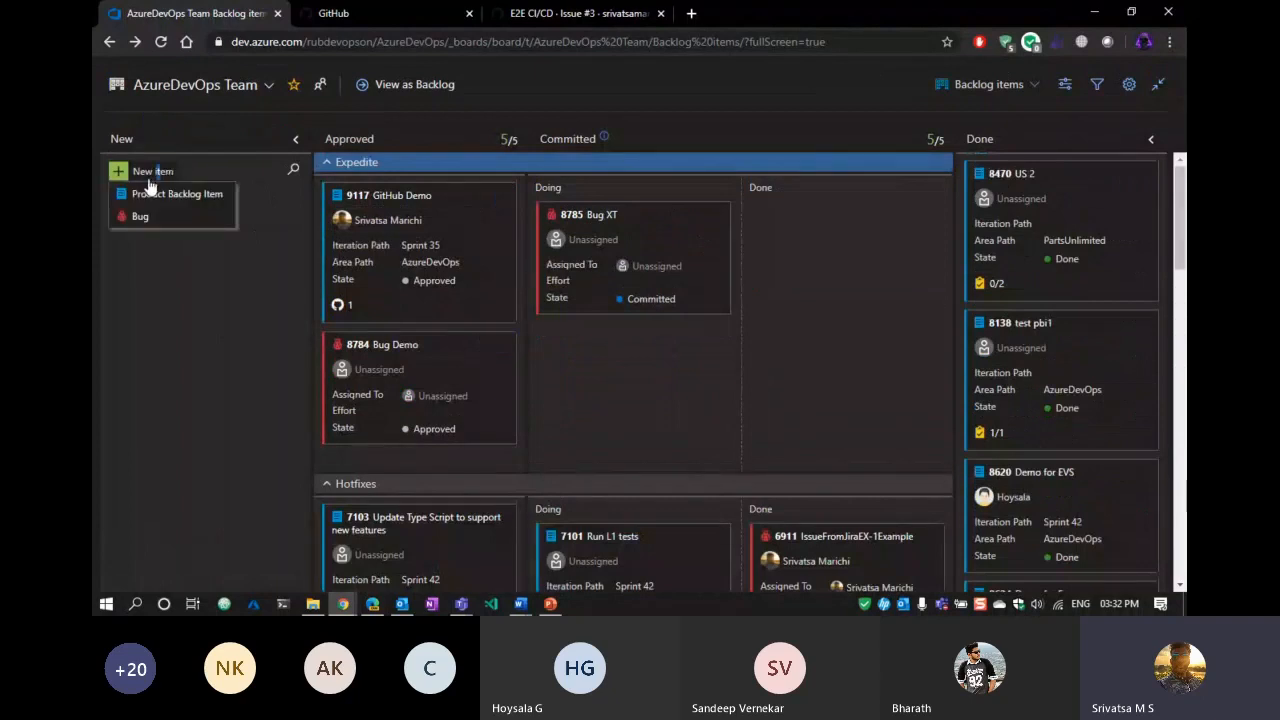
click(155, 194)
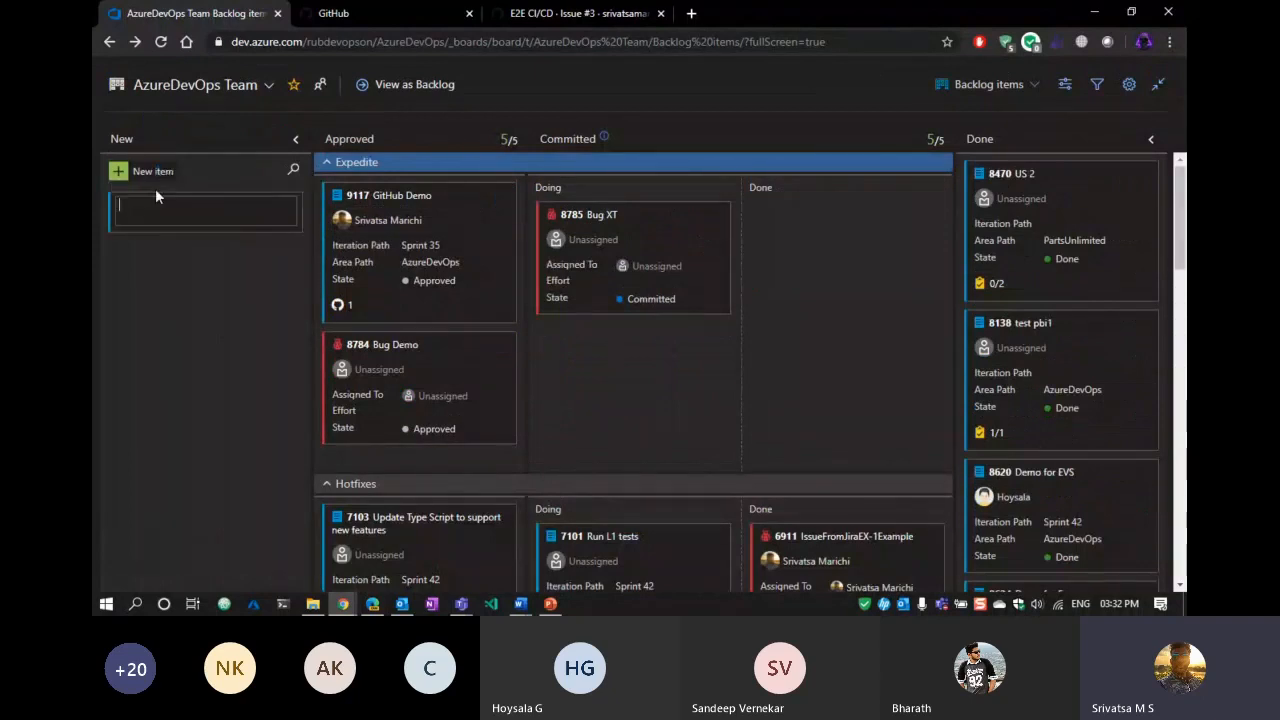
text(Integrati)
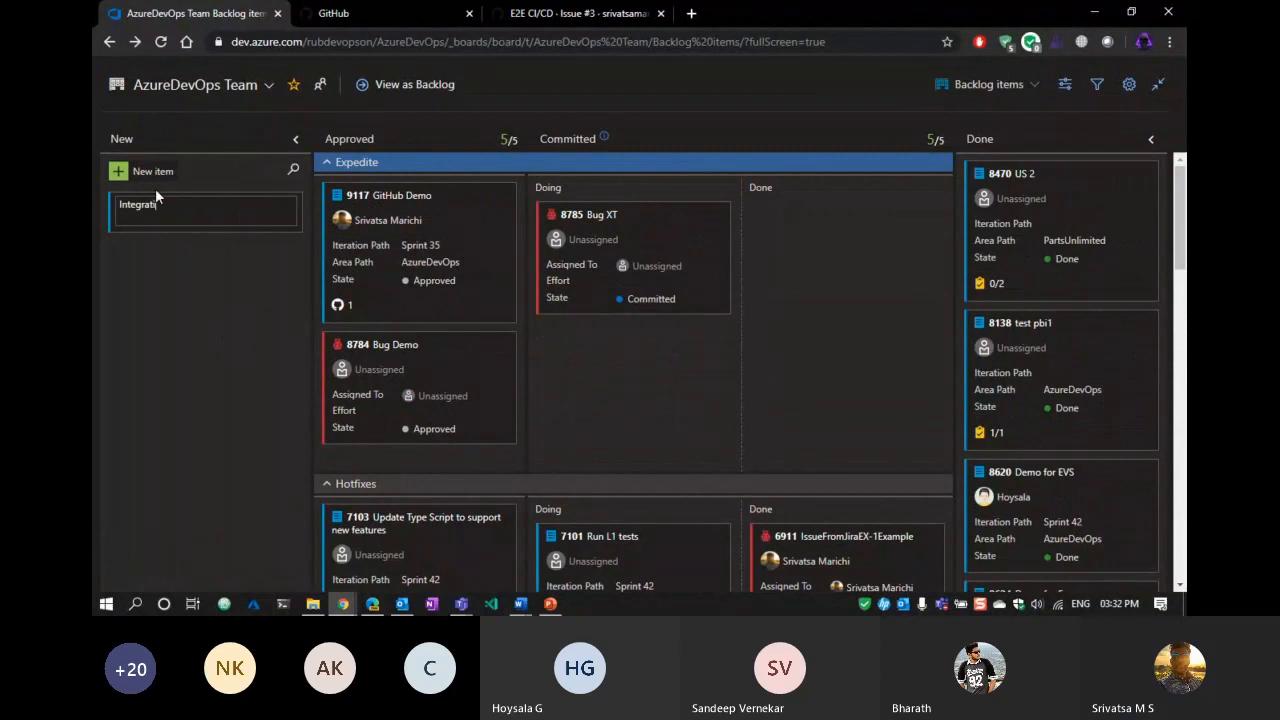
text(on of Azure Boards + )
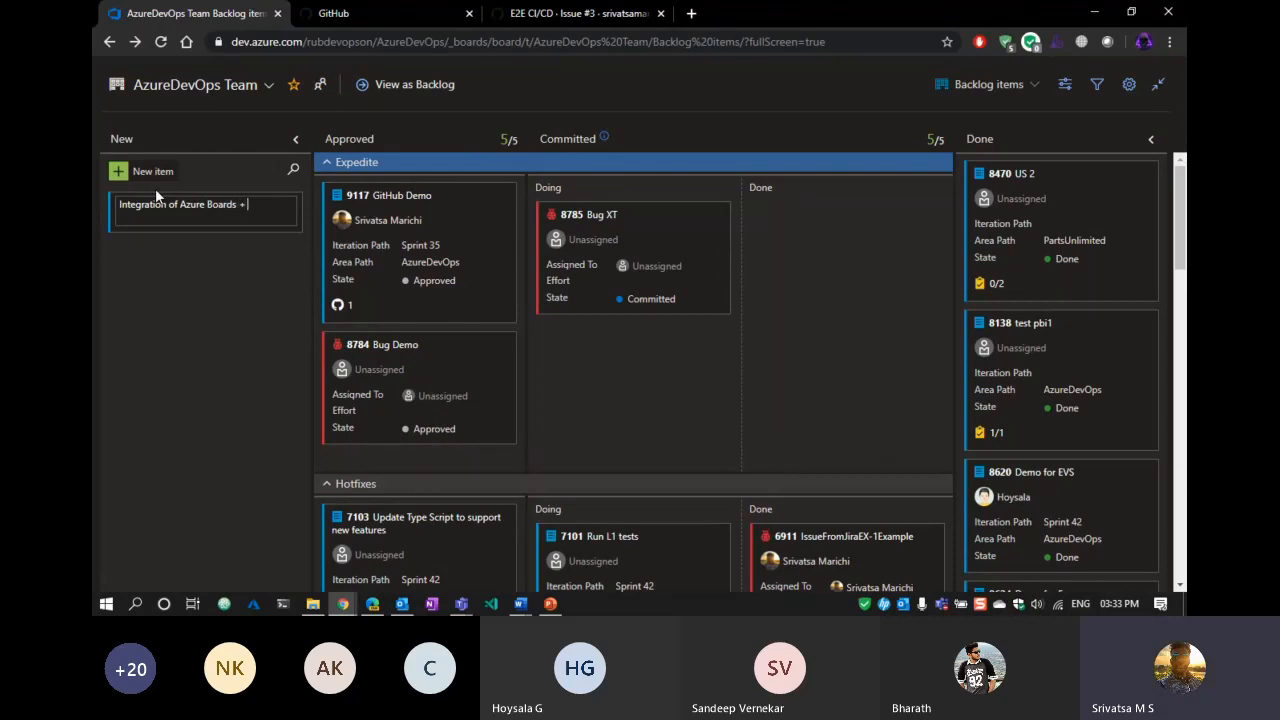
text(GitHub)
key(Return)
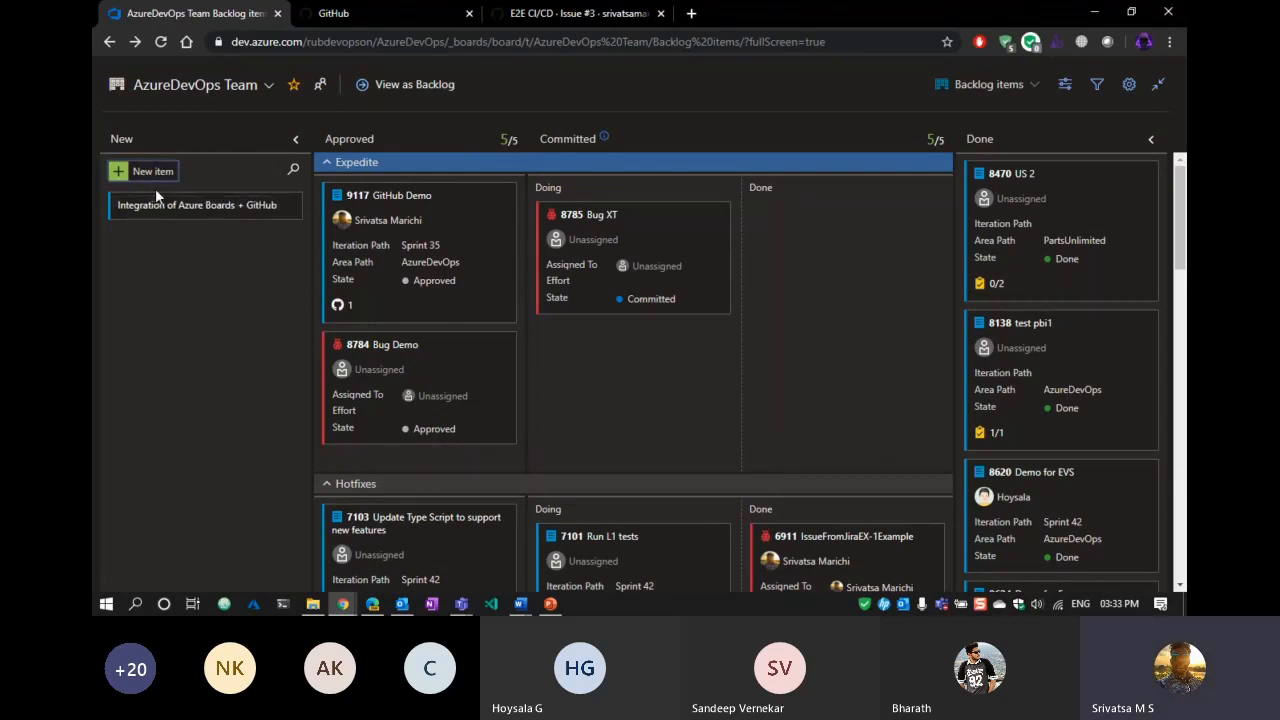
double_click(152, 204)
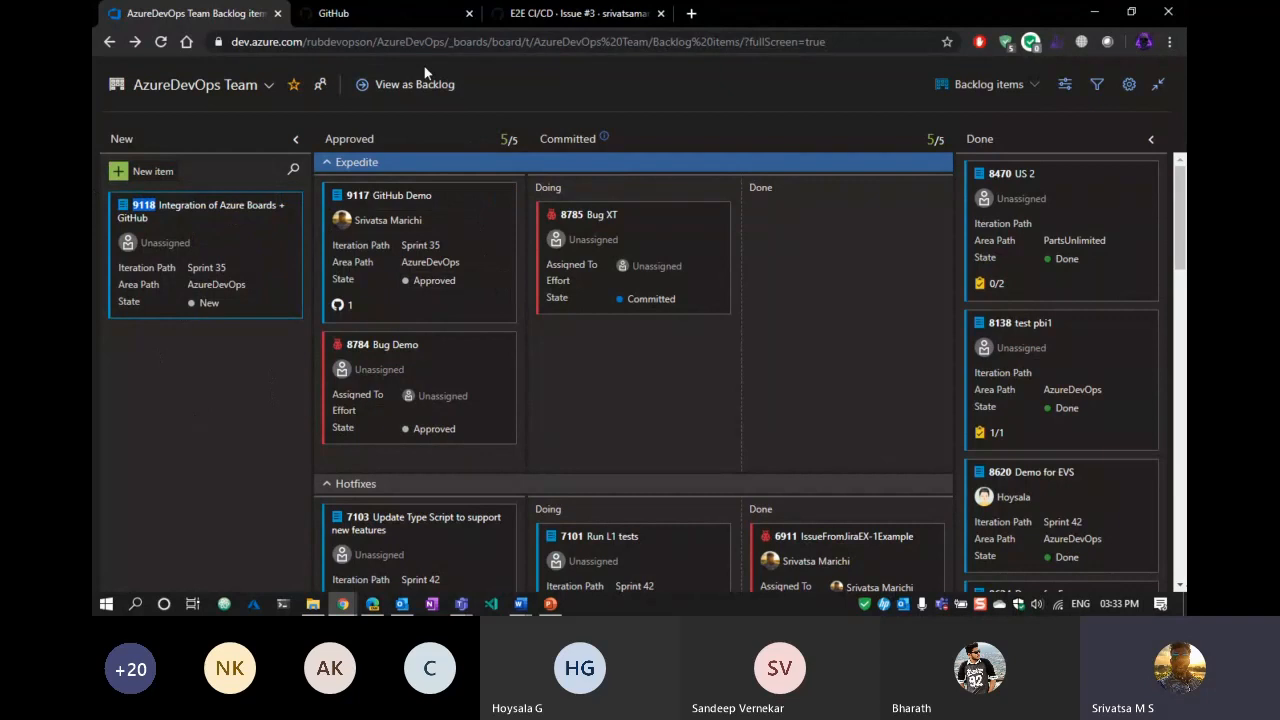
Show the pipelines-dotnet-core-docker repository's code on the playground branch.
click(507, 16)
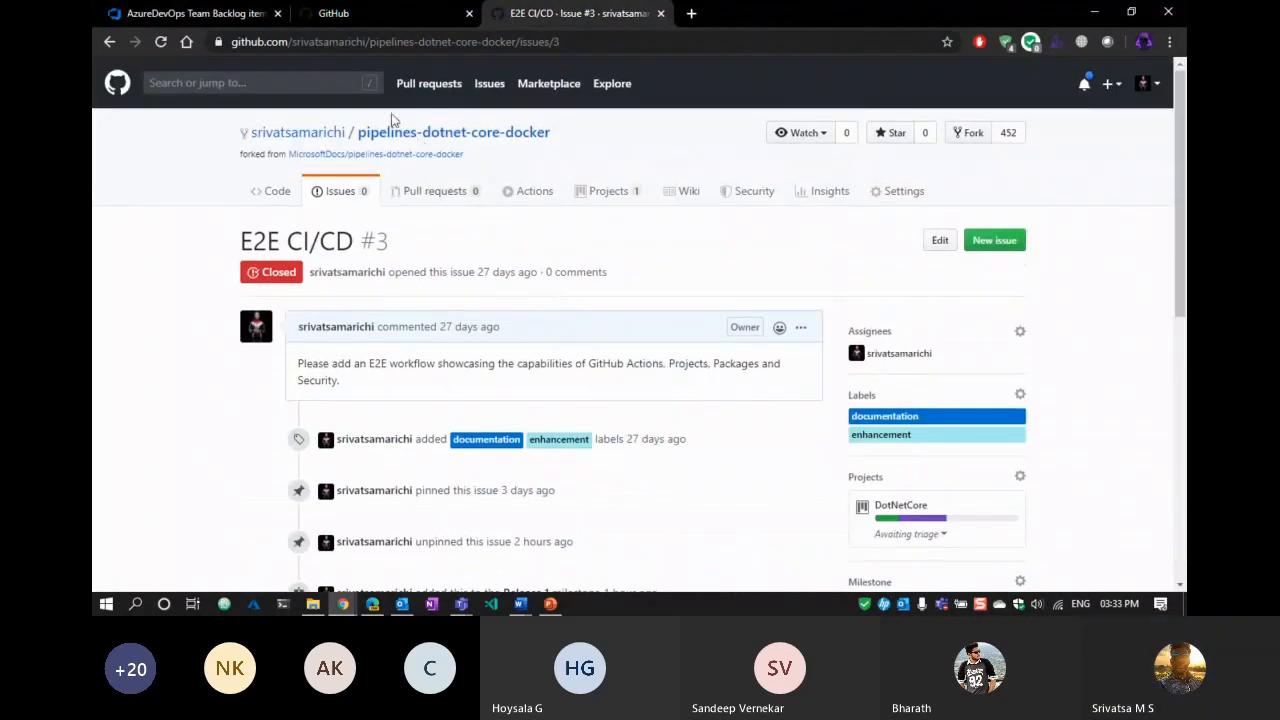
click(434, 194)
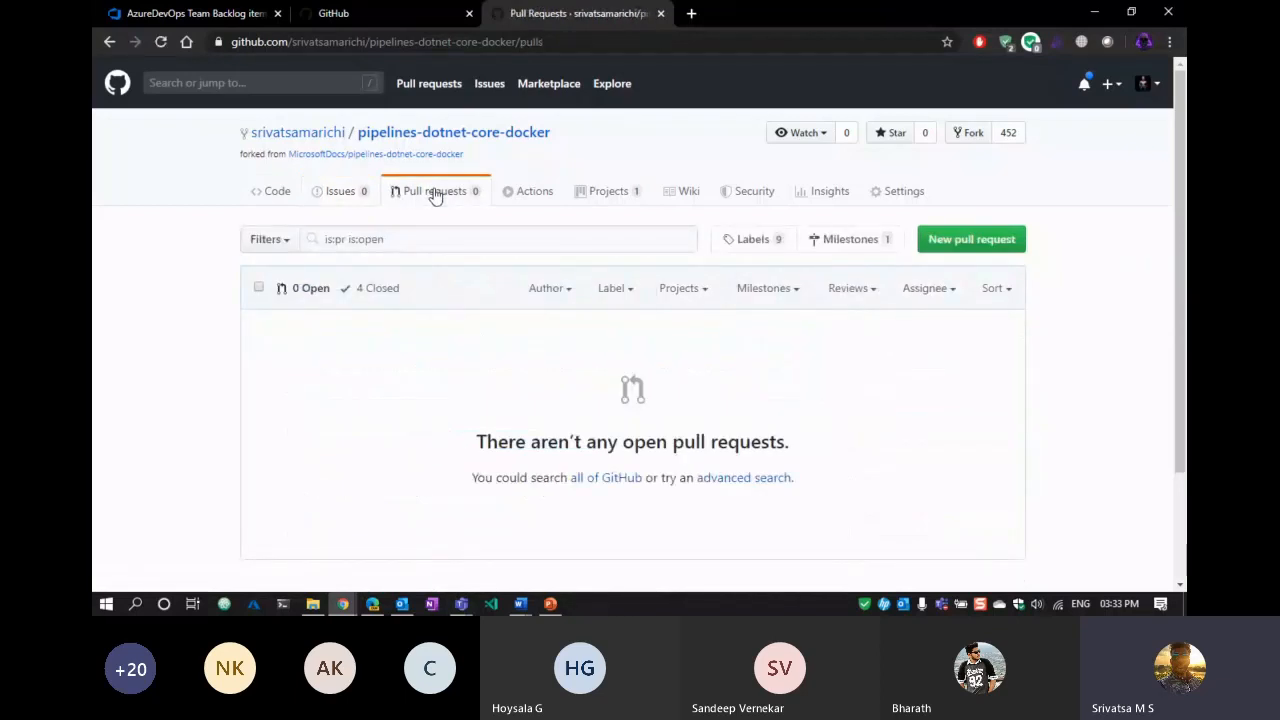
click(286, 200)
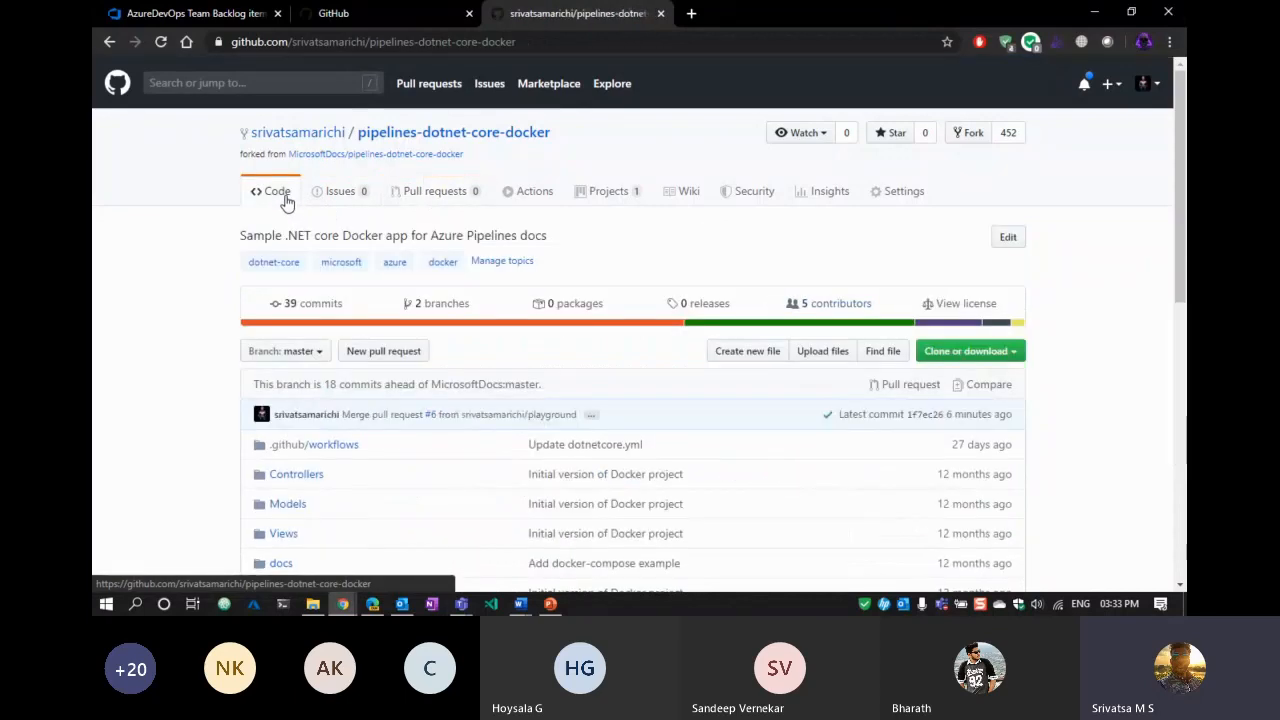
scroll(166, 354, down, 6)
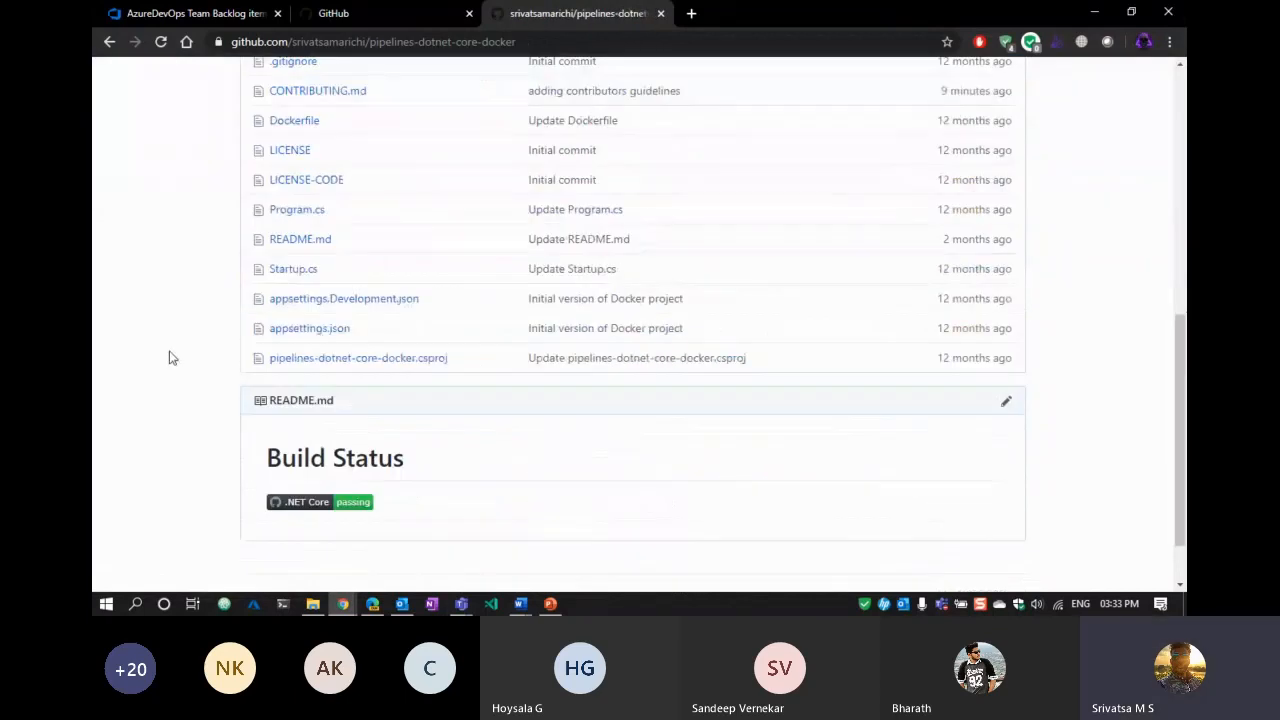
scroll(169, 354, up, 6)
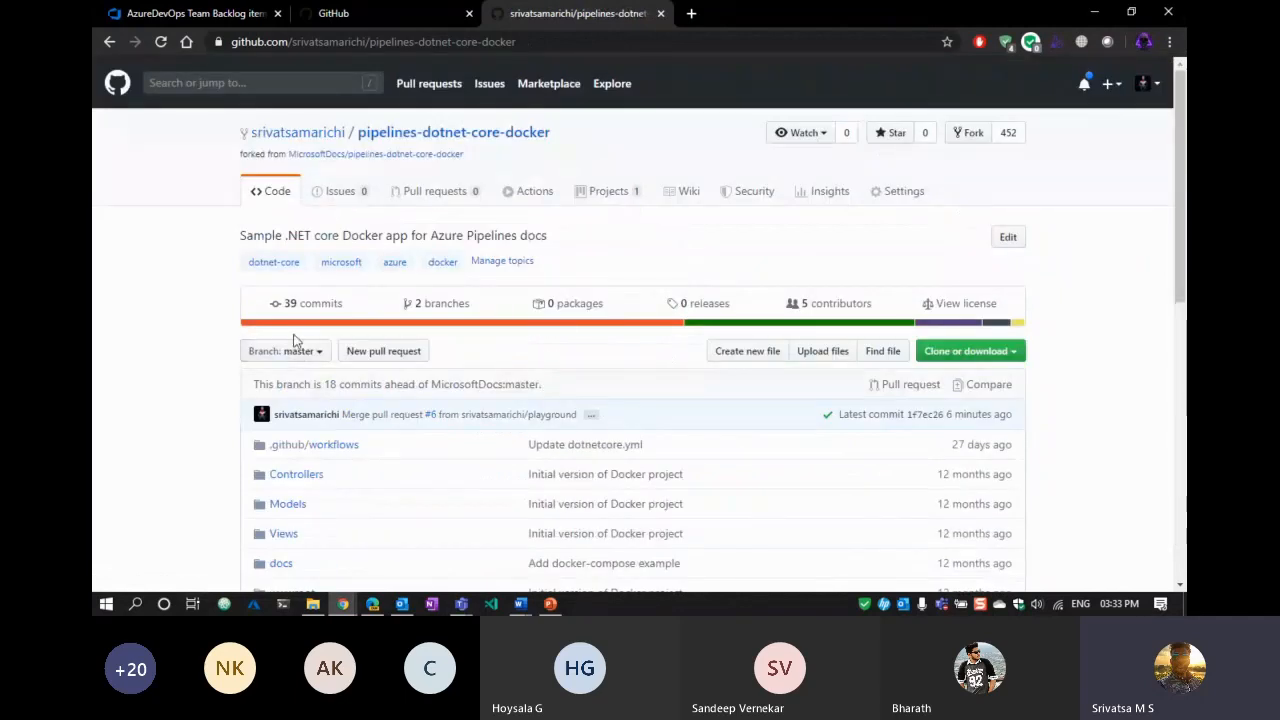
click(292, 350)
click(296, 499)
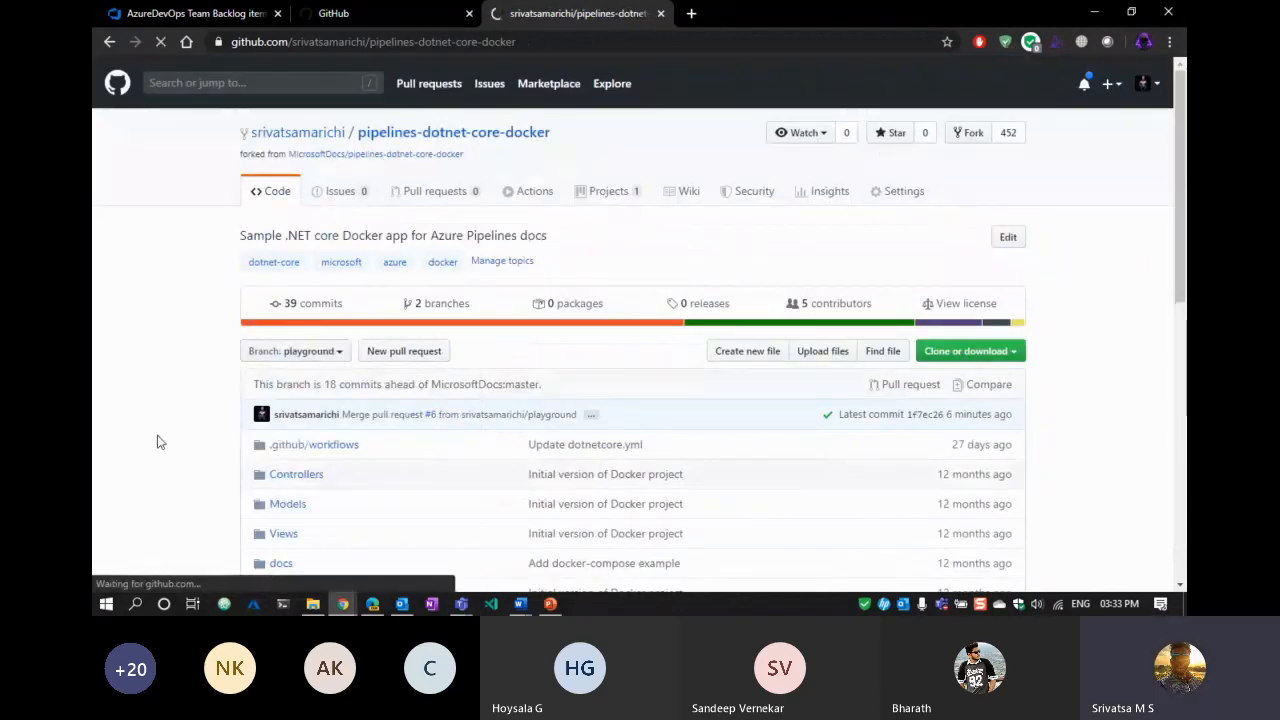
scroll(95, 340, down, 7)
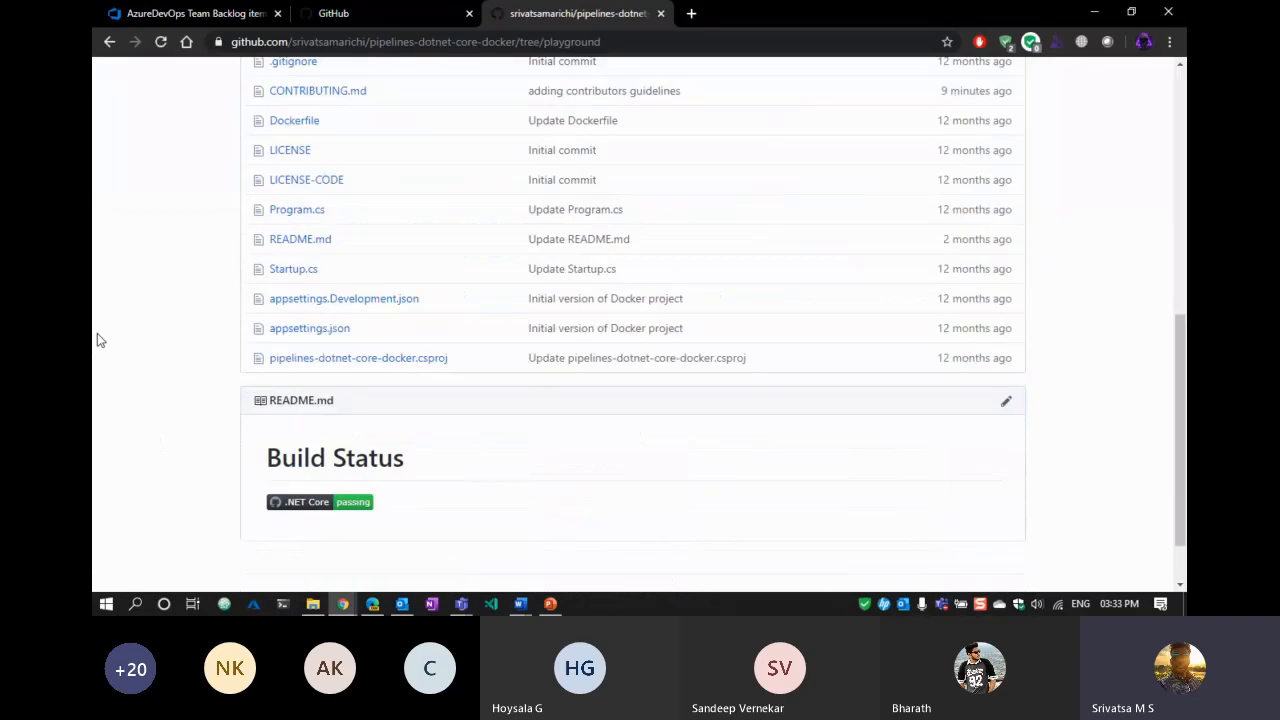
scroll(700, 380, down, 1)
Add the heading 'Integration of Azure Boards + GitHub' to README.md and commit it.
click(1006, 328)
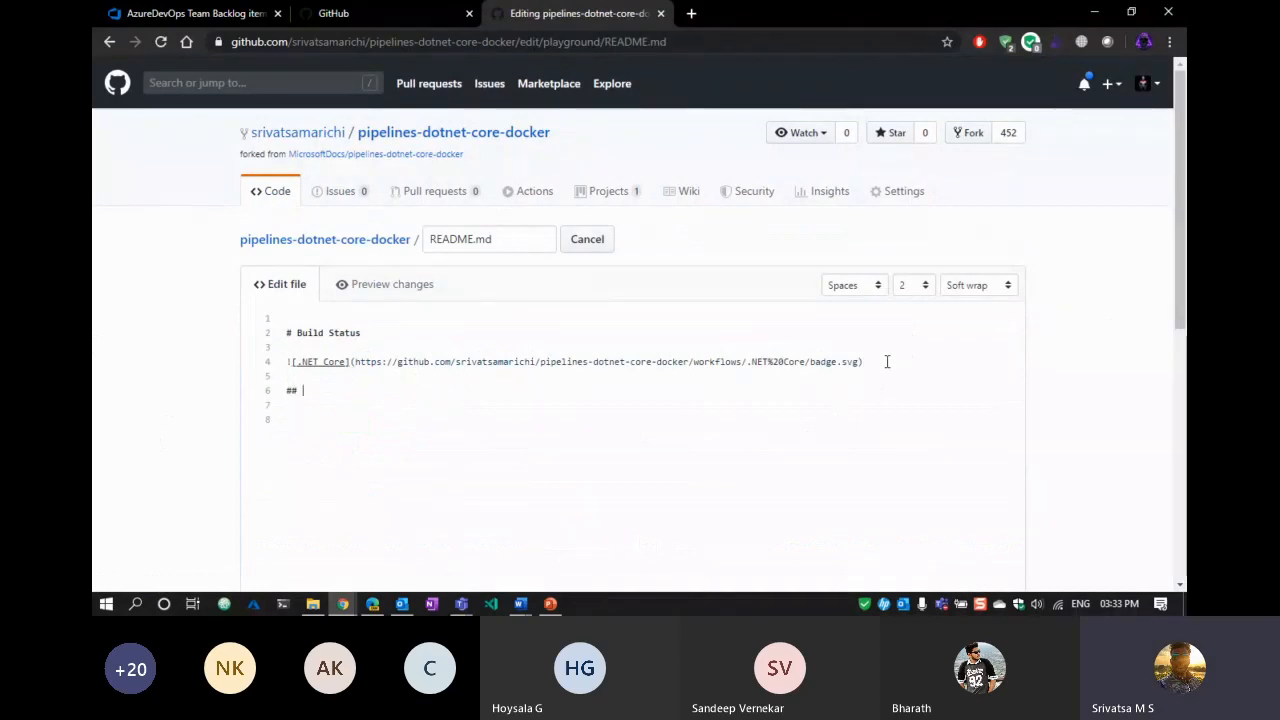
key(BackSpace)
text(Integra)
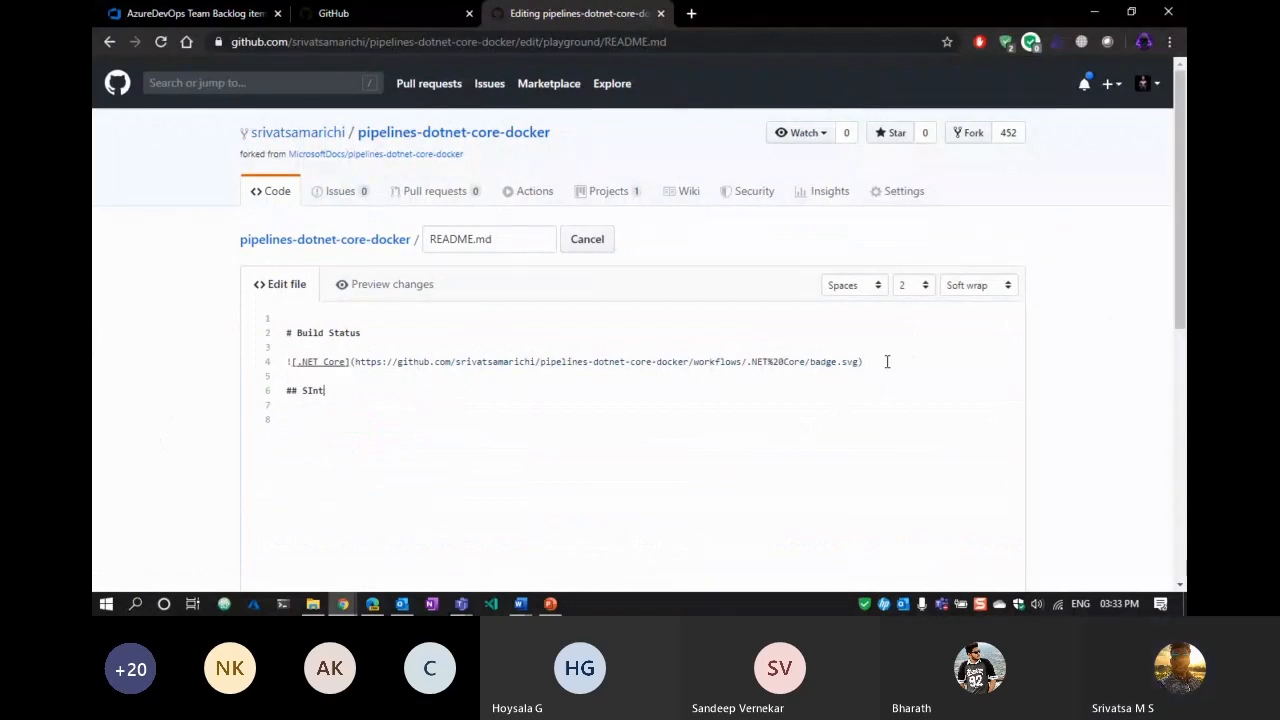
text(egrat)
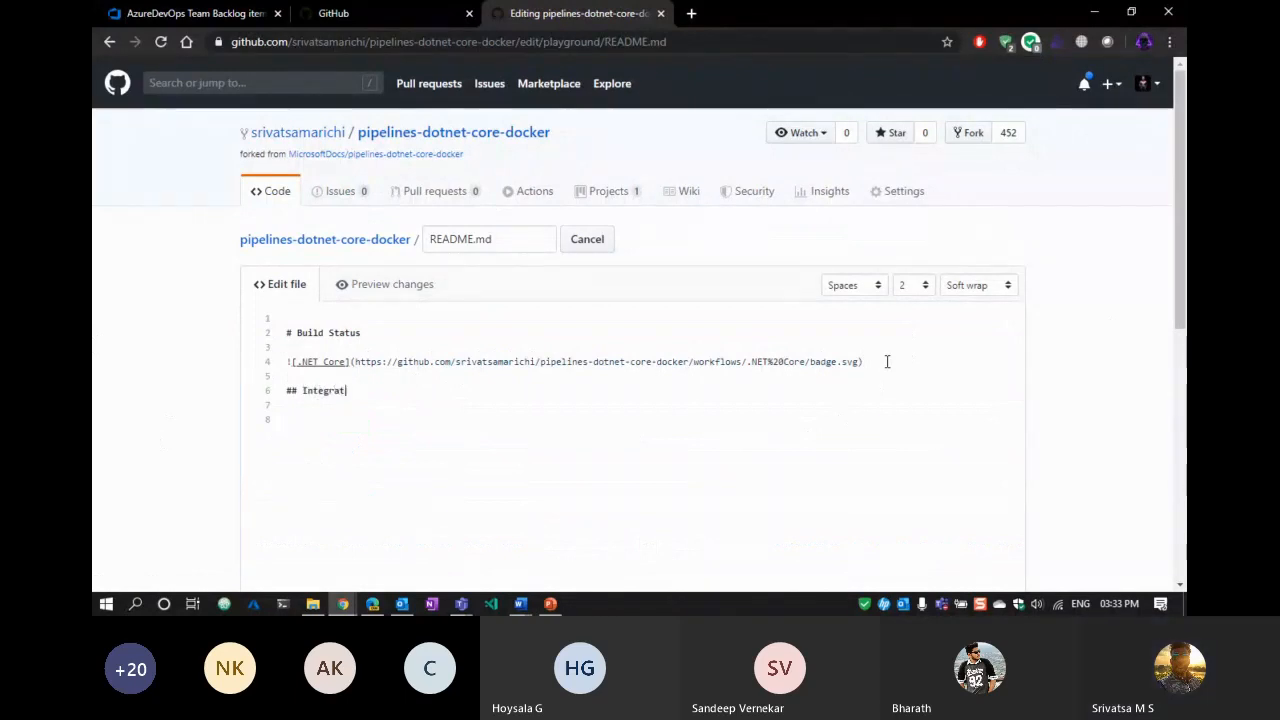
text(ion of A)
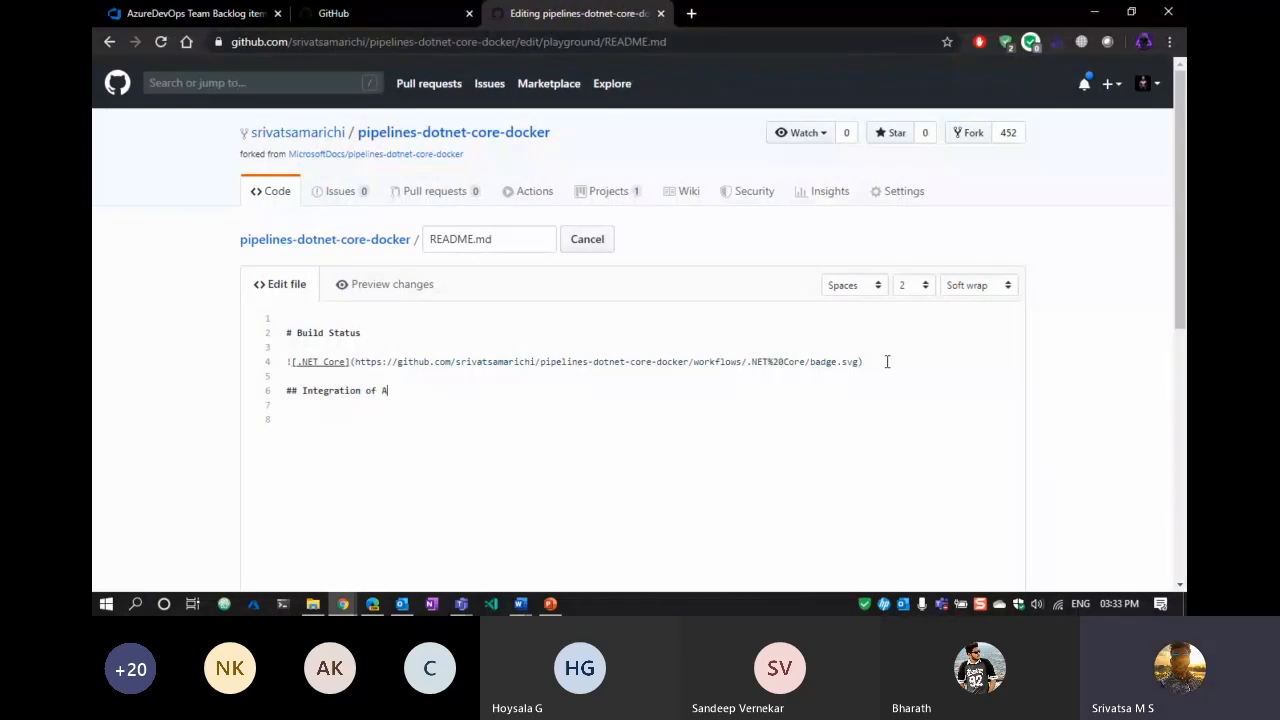
text(zure Boards + GitHub)
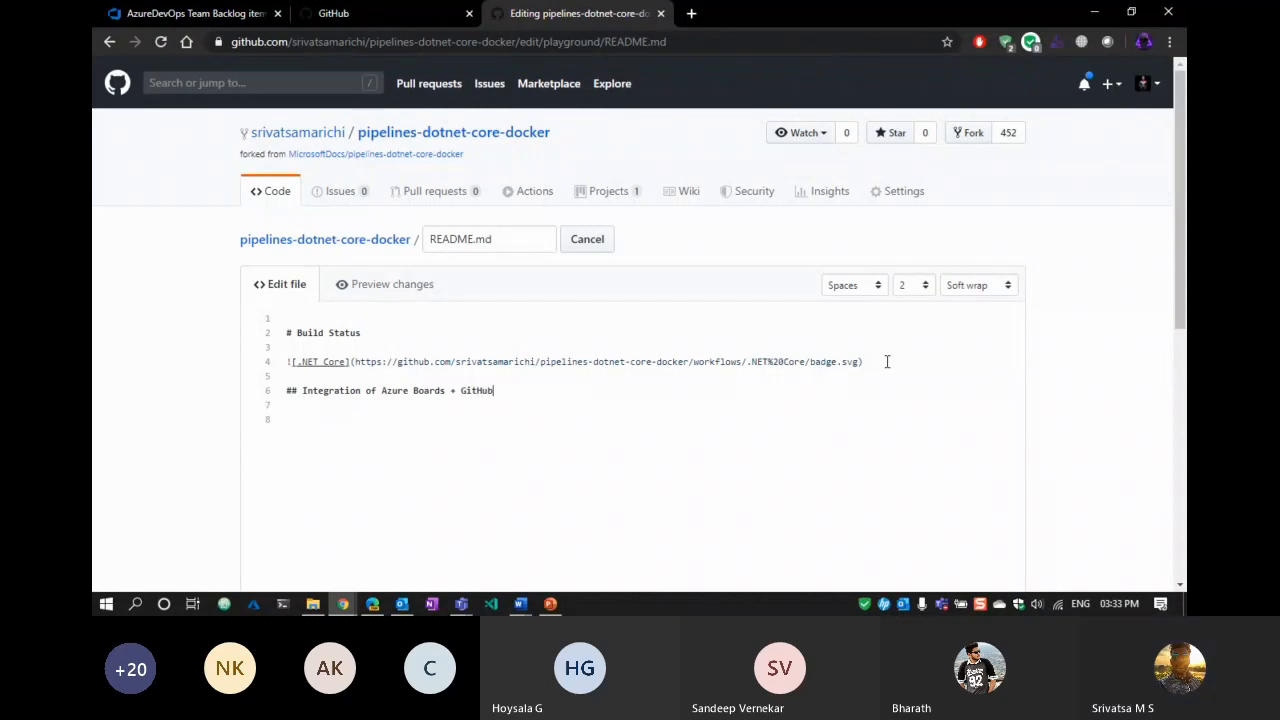
scroll(197, 387, down, 6)
click(372, 489)
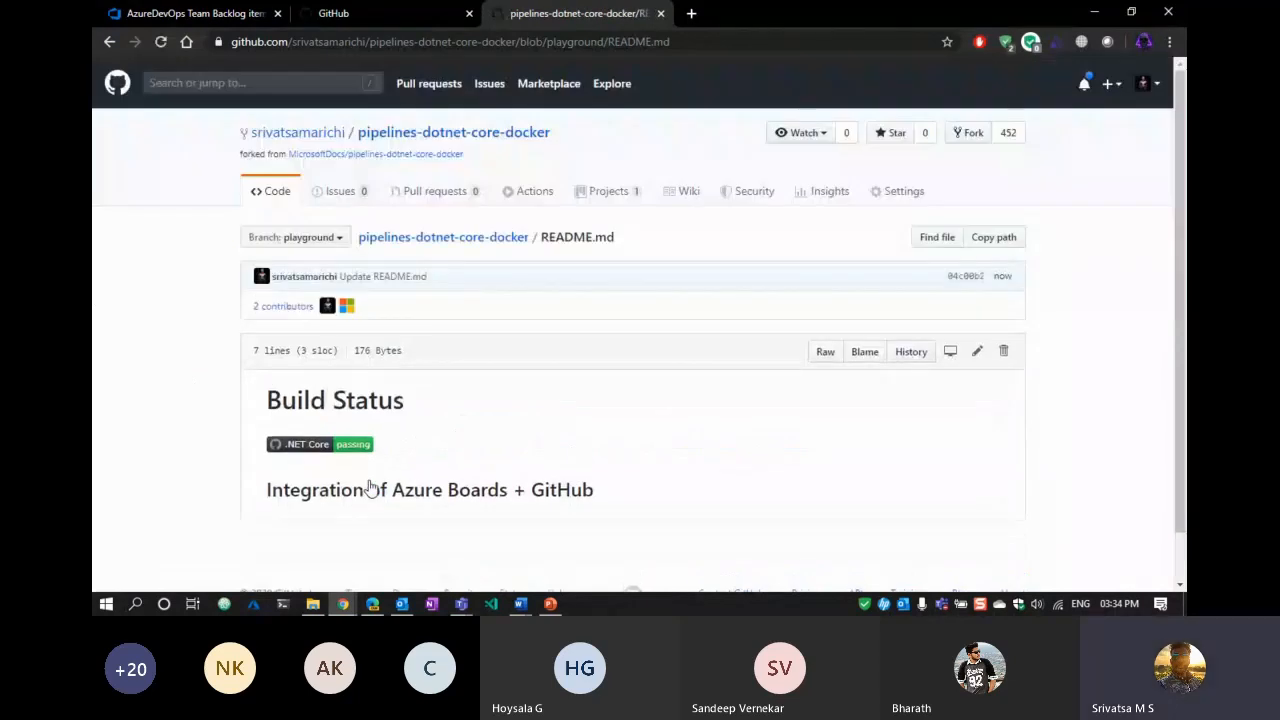
Check the committed heading in README.md, then go to the Pull requests page.
drag(273, 490, 694, 503)
click(694, 503)
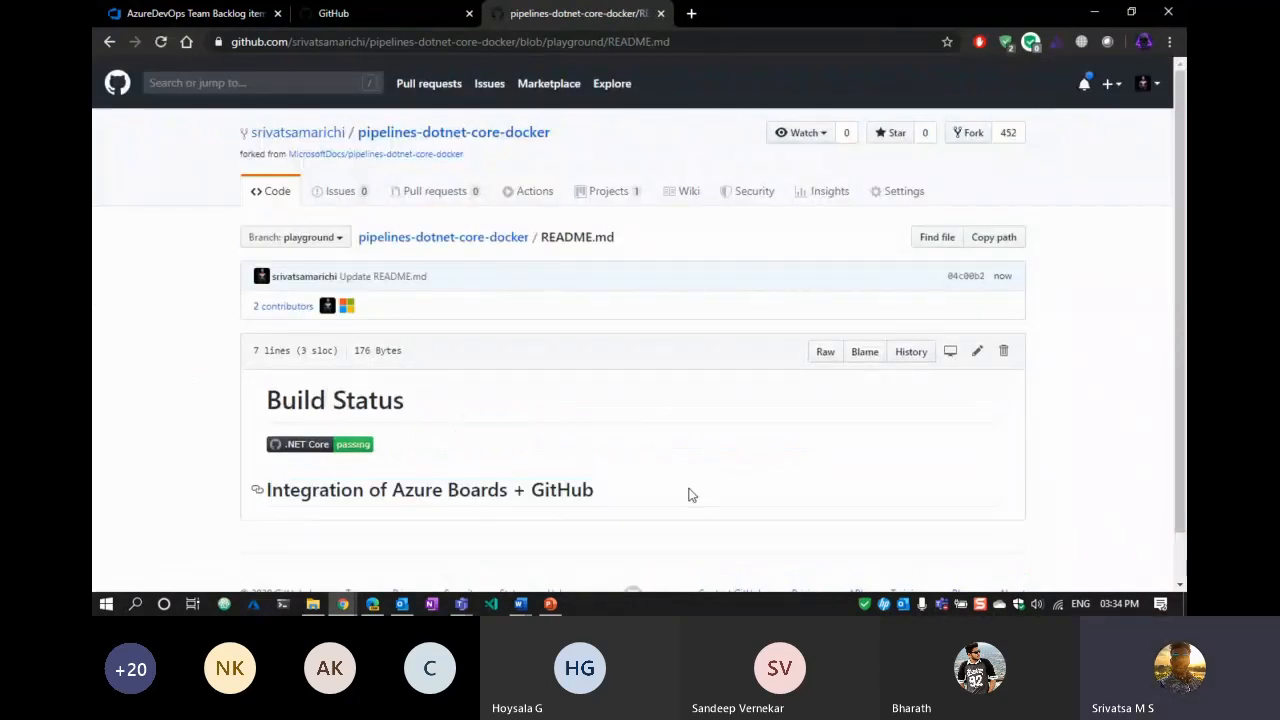
click(440, 197)
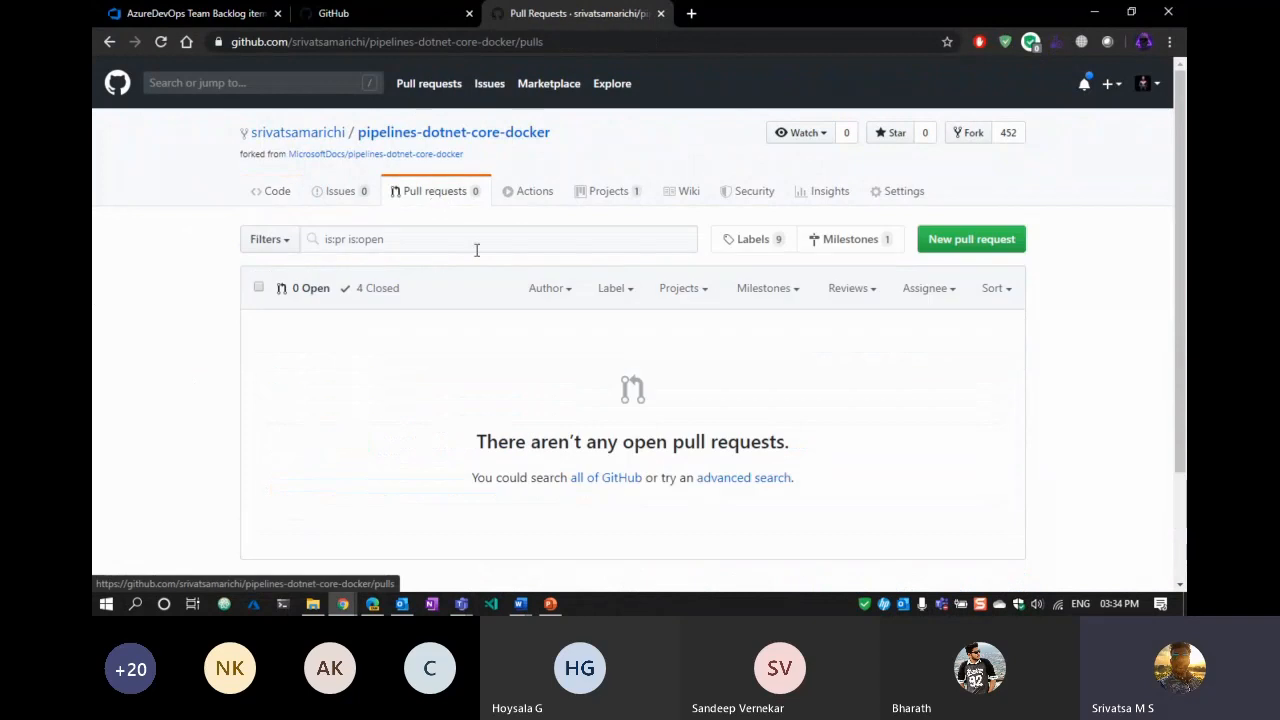
Start a new pull request and review the changes compared against MicrosoftDocs master.
click(946, 246)
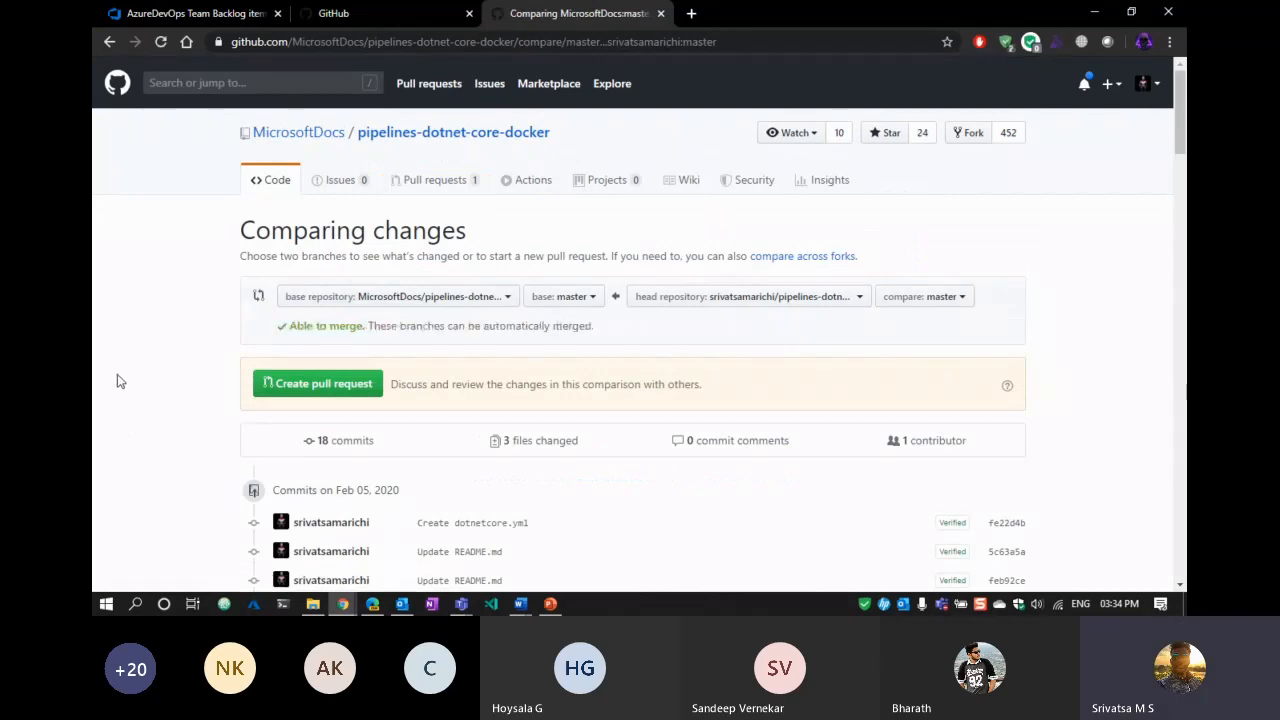
scroll(92, 370, down, 2)
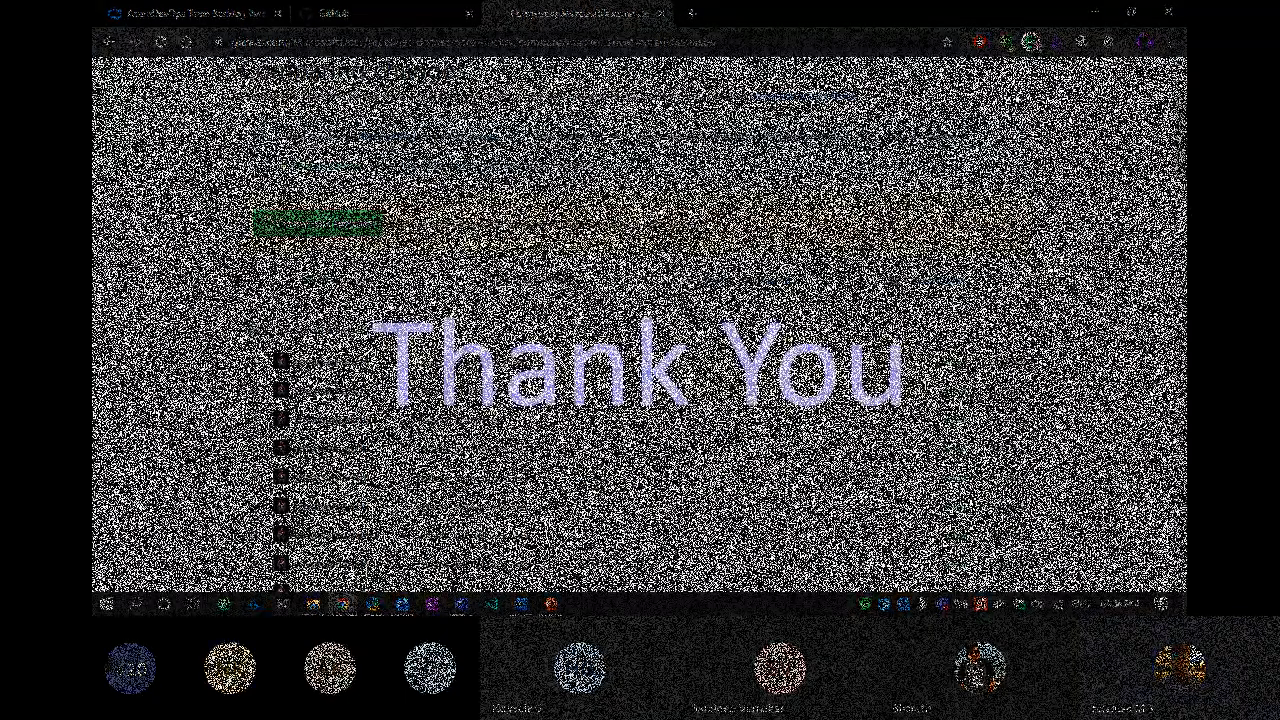